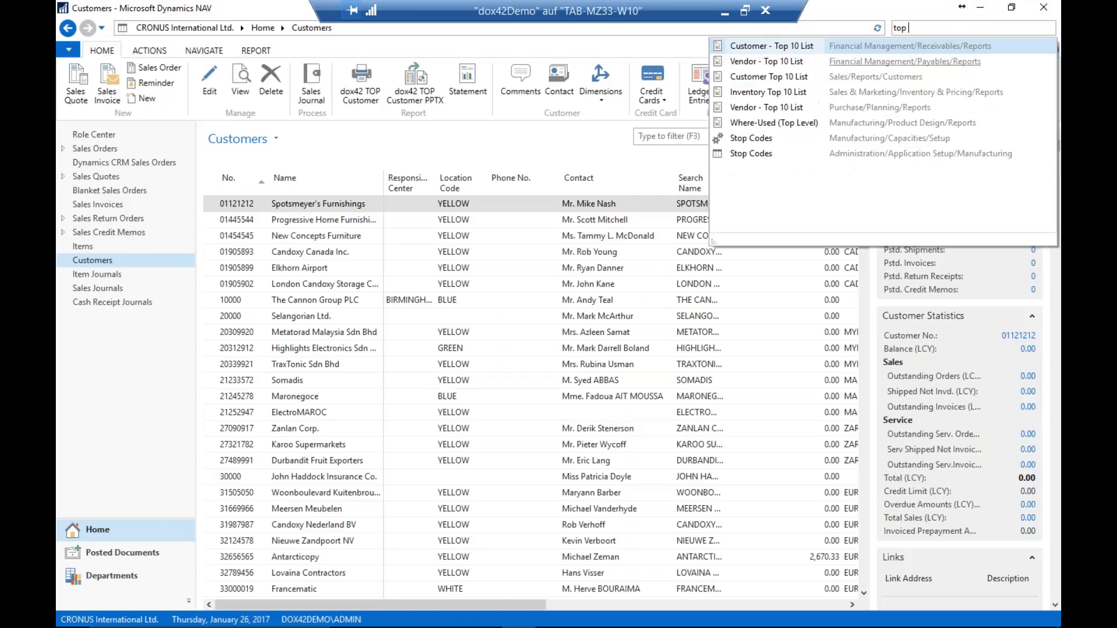
Preview the Customer - Top 10 List report with the default options and examine its ranking table and bar chart
{"action": "left_click", "coordinate": [779, 52]}
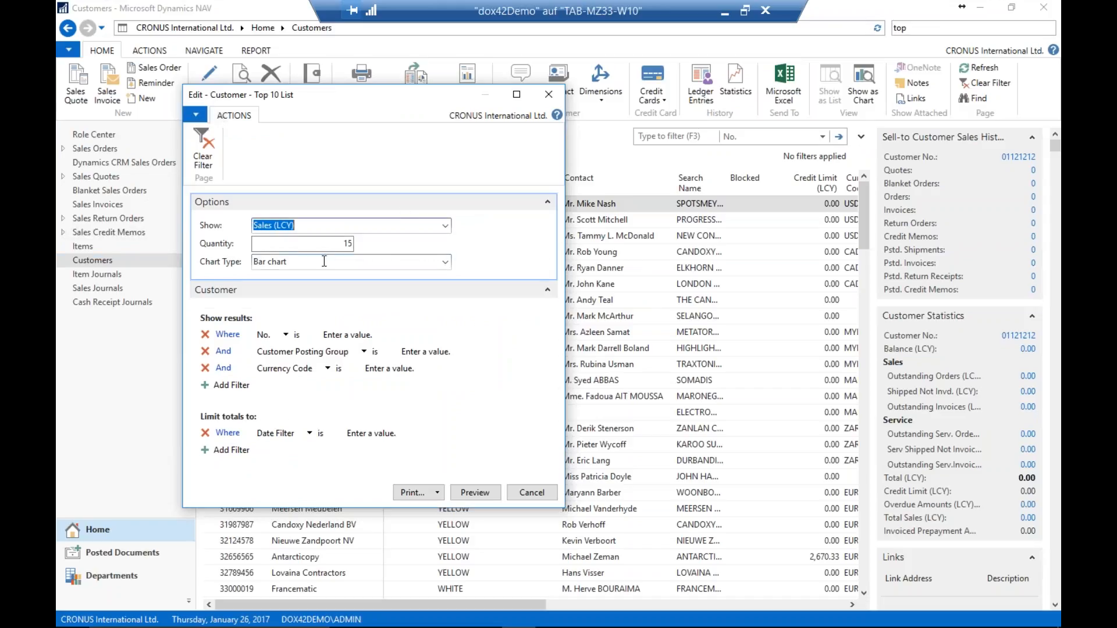
{"action": "left_click", "coordinate": [468, 493]}
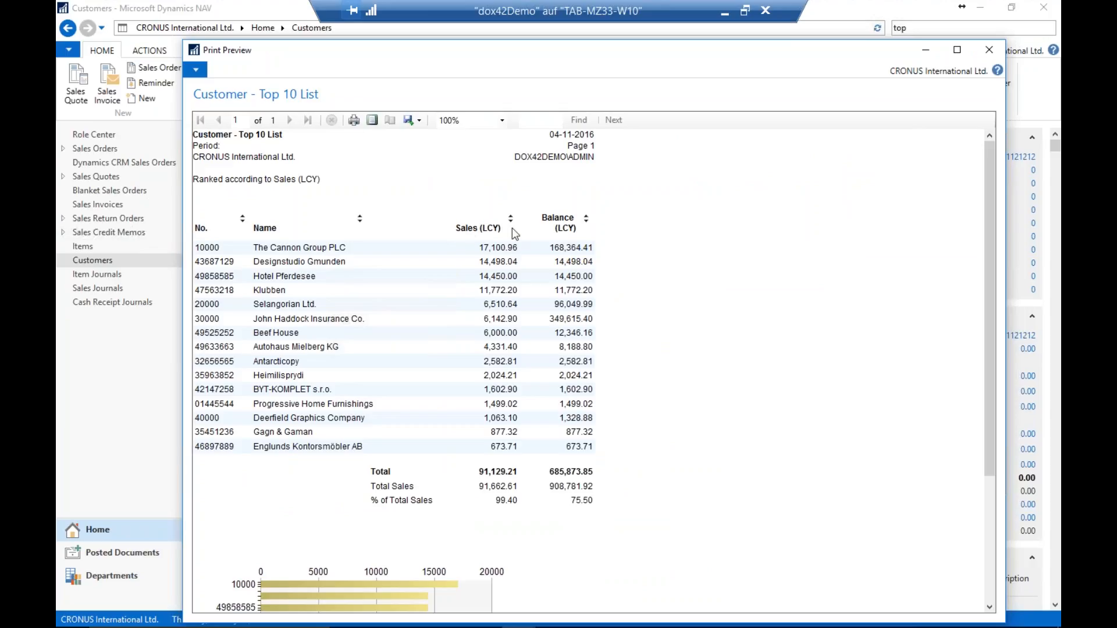
{"action": "scroll", "coordinate": [483, 283], "scroll_direction": "down", "scroll_amount": 1}
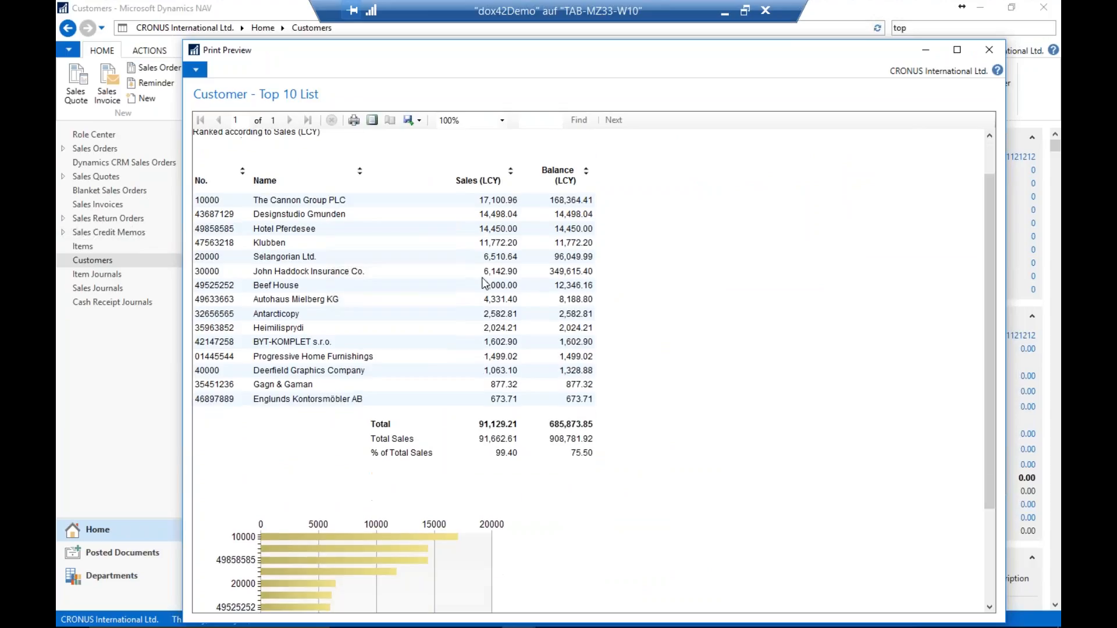
{"action": "scroll", "coordinate": [482, 284], "scroll_direction": "down", "scroll_amount": 2}
{"action": "scroll", "coordinate": [482, 283], "scroll_direction": "up", "scroll_amount": 3}
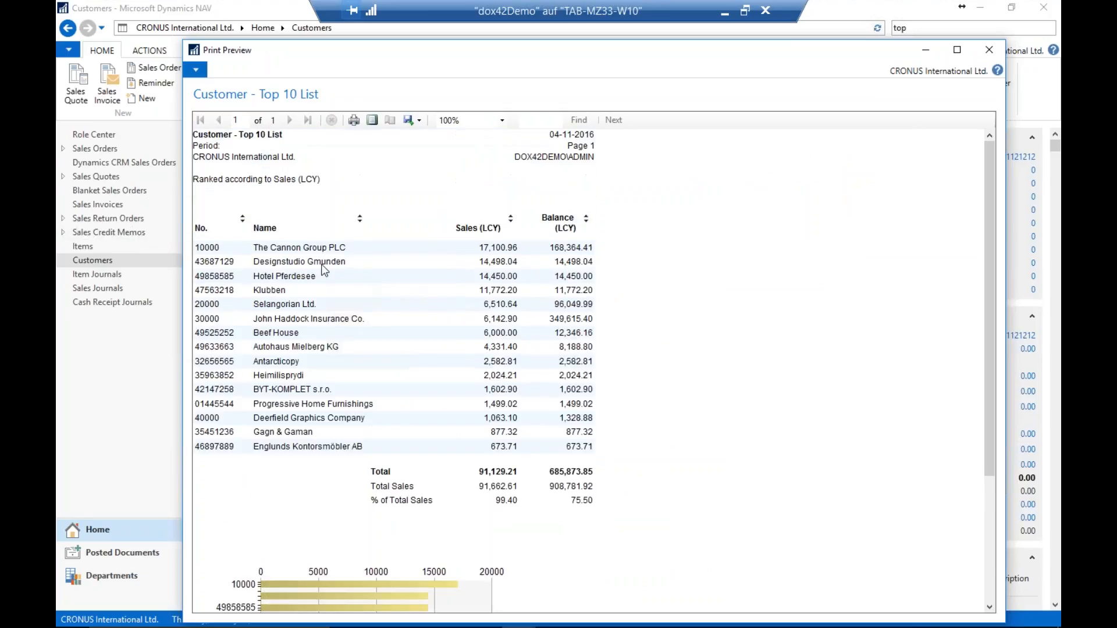
{"action": "scroll", "coordinate": [420, 393], "scroll_direction": "down", "scroll_amount": 1}
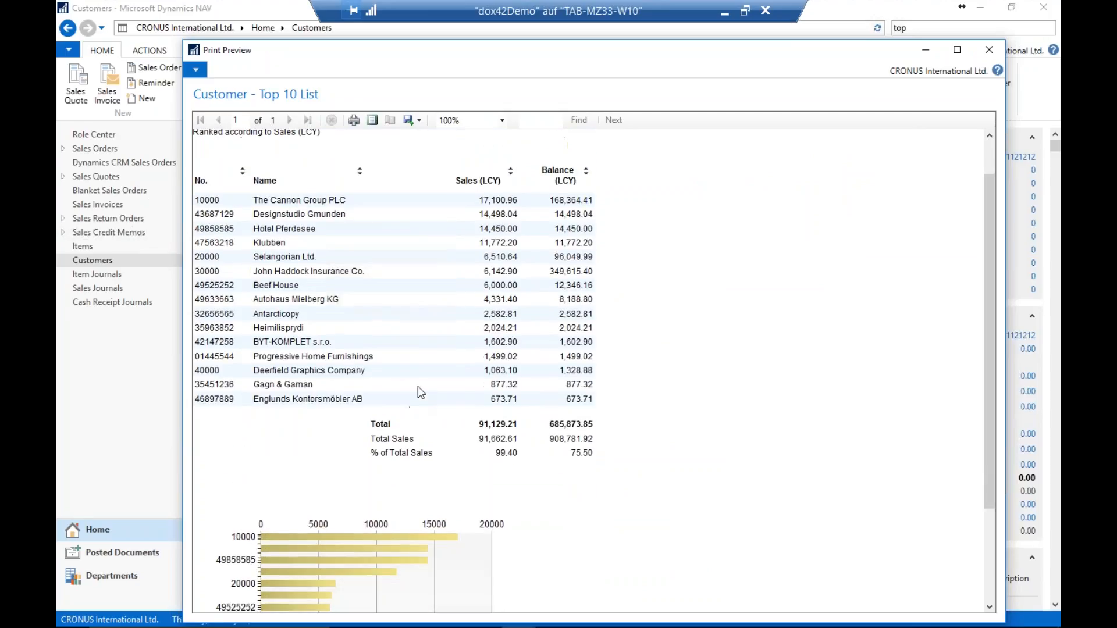
{"action": "scroll", "coordinate": [424, 388], "scroll_direction": "down", "scroll_amount": 3}
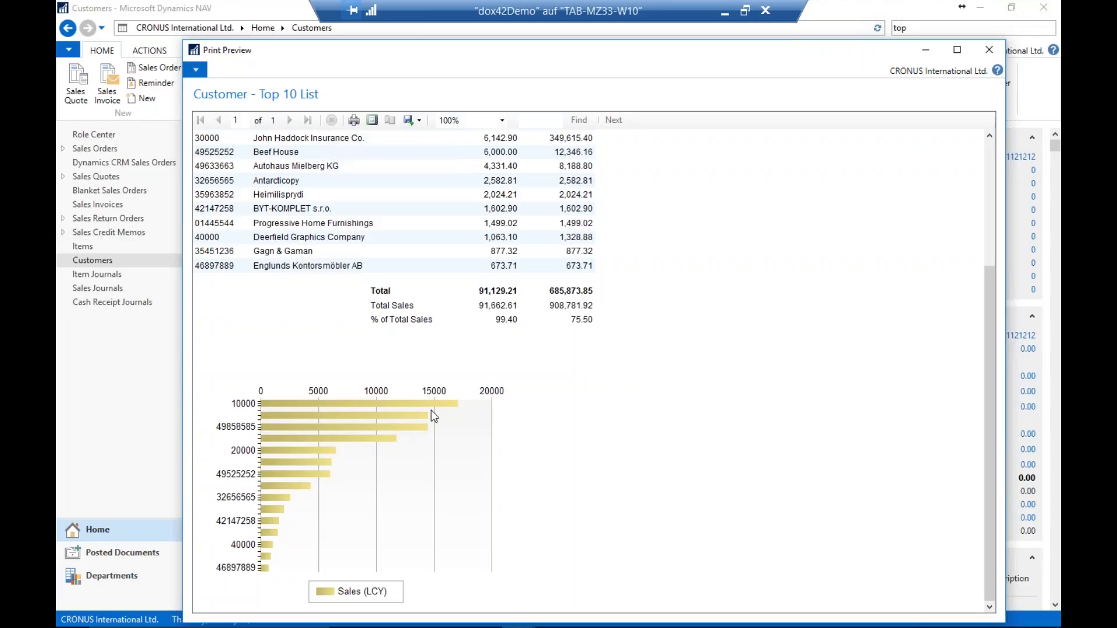
{"action": "scroll", "coordinate": [433, 416], "scroll_direction": "up", "scroll_amount": 3}
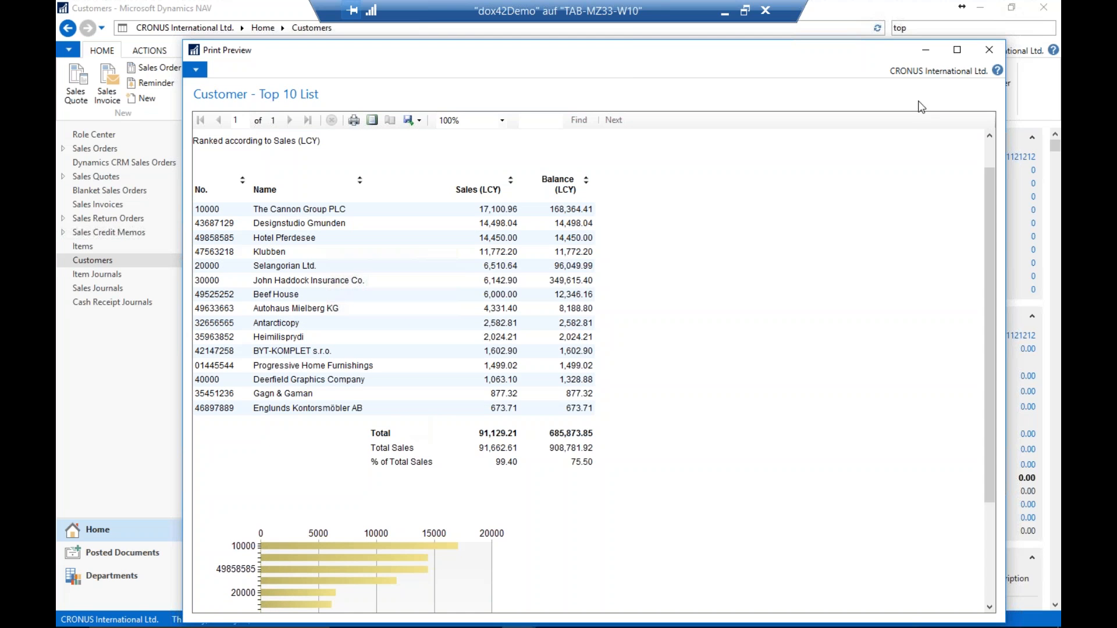
Close the report preview and switch to the TOP Customer Report template in Word to examine its configuration and ranking tables
{"action": "left_click", "coordinate": [989, 50]}
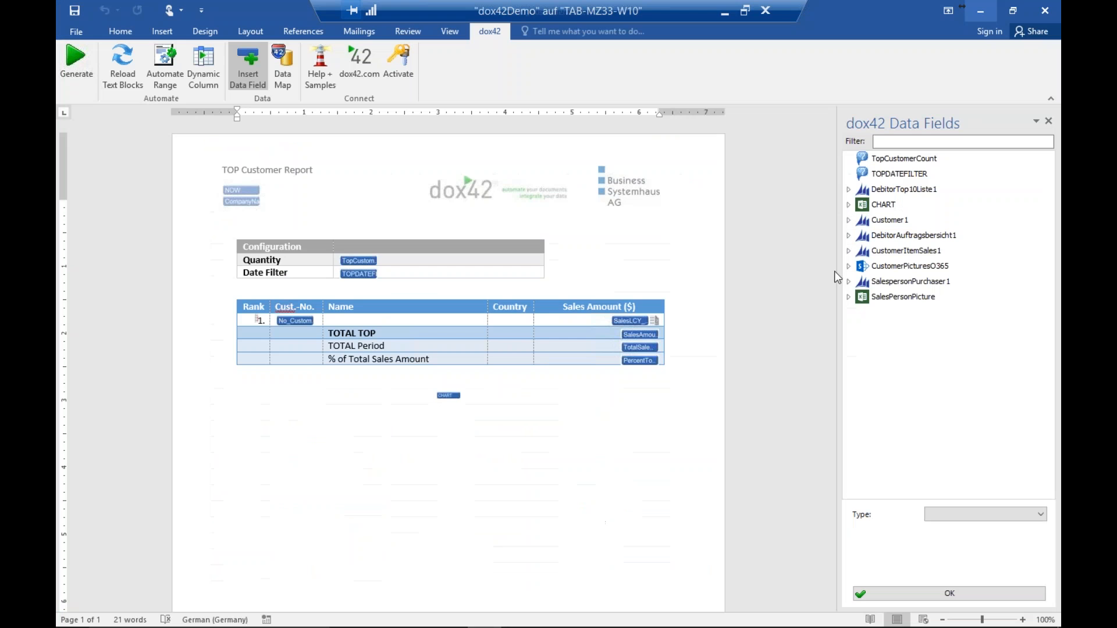
{"action": "left_click", "coordinate": [982, 8]}
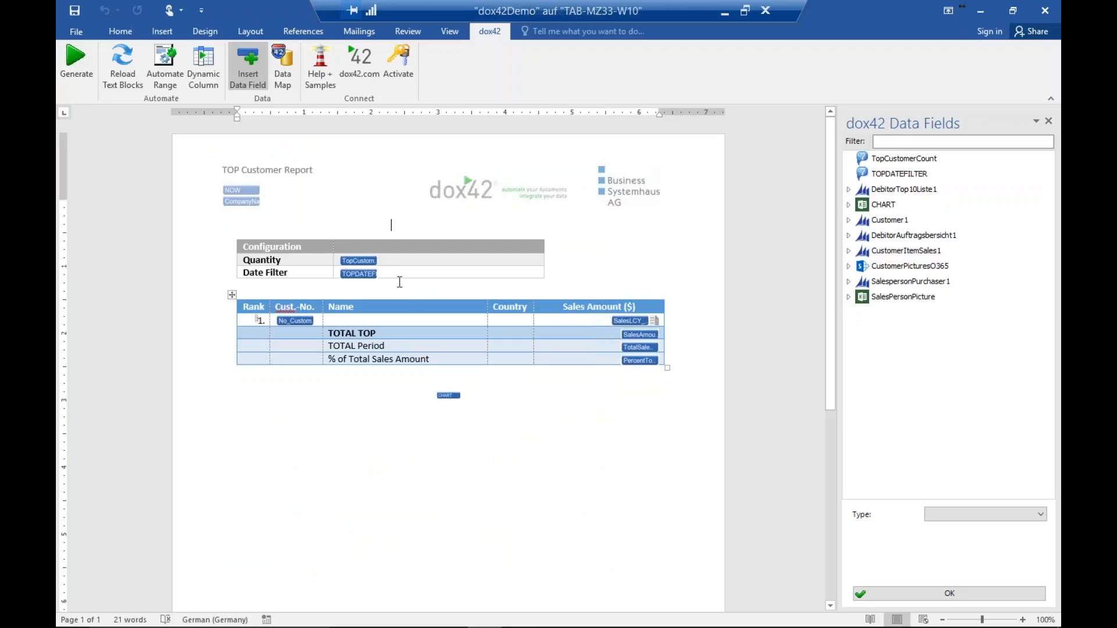
{"action": "left_click", "coordinate": [399, 263]}
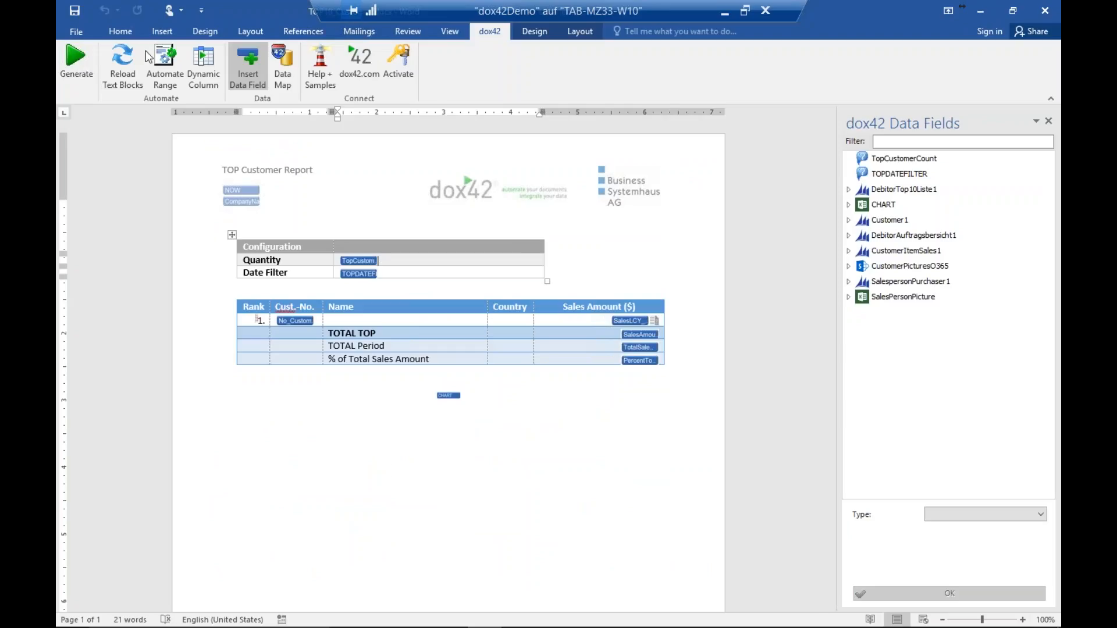
{"action": "left_click", "coordinate": [120, 31]}
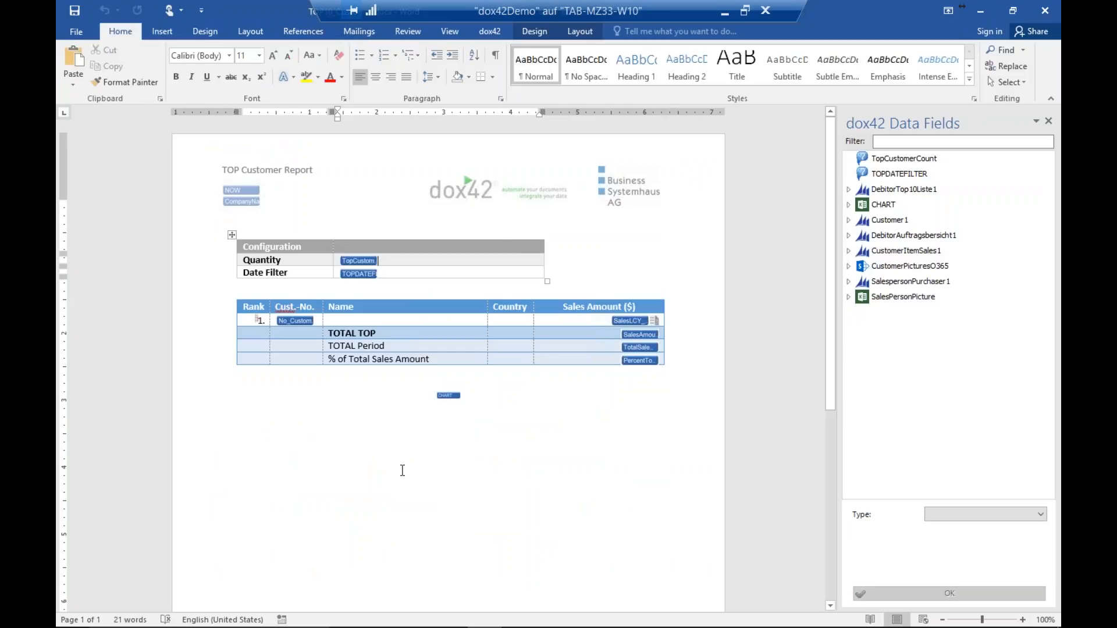
{"action": "left_click", "coordinate": [494, 31]}
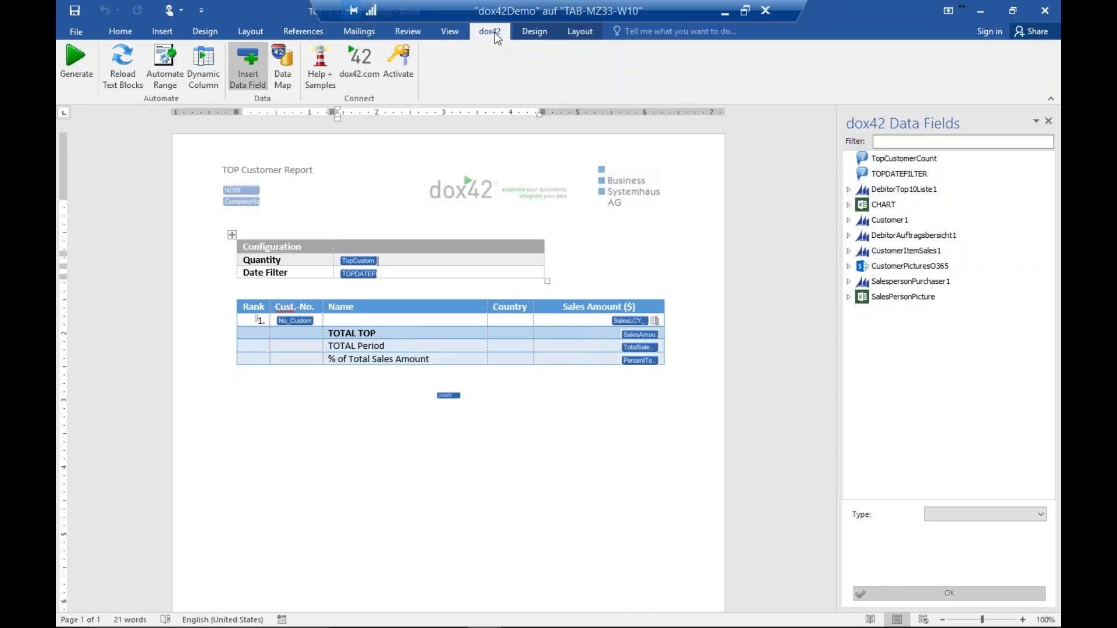
{"action": "left_click", "coordinate": [358, 321]}
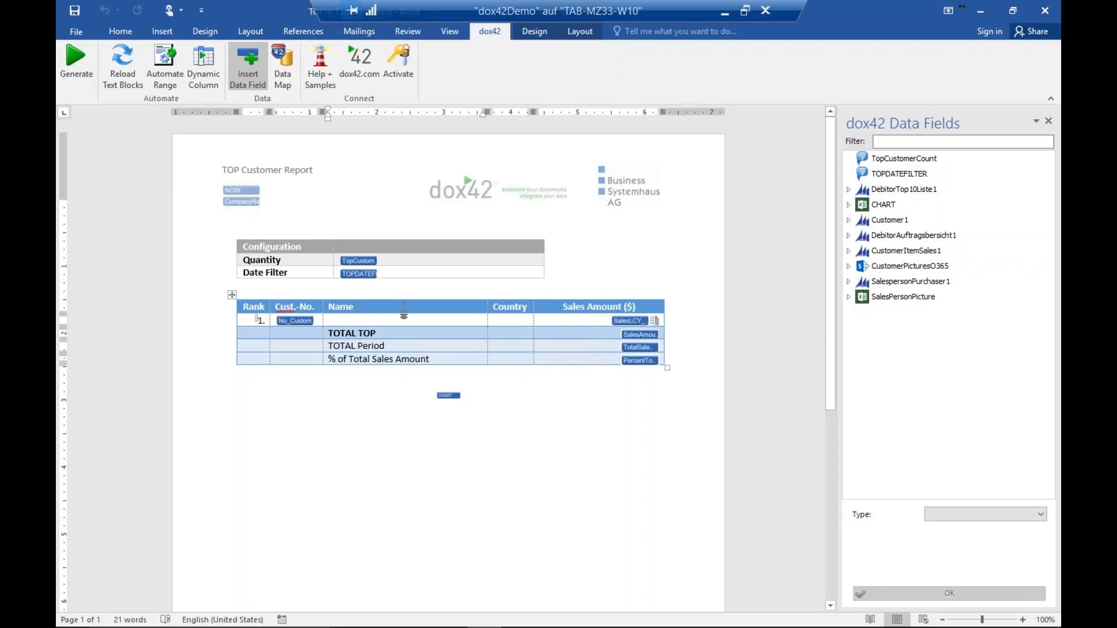
{"action": "left_click", "coordinate": [263, 314]}
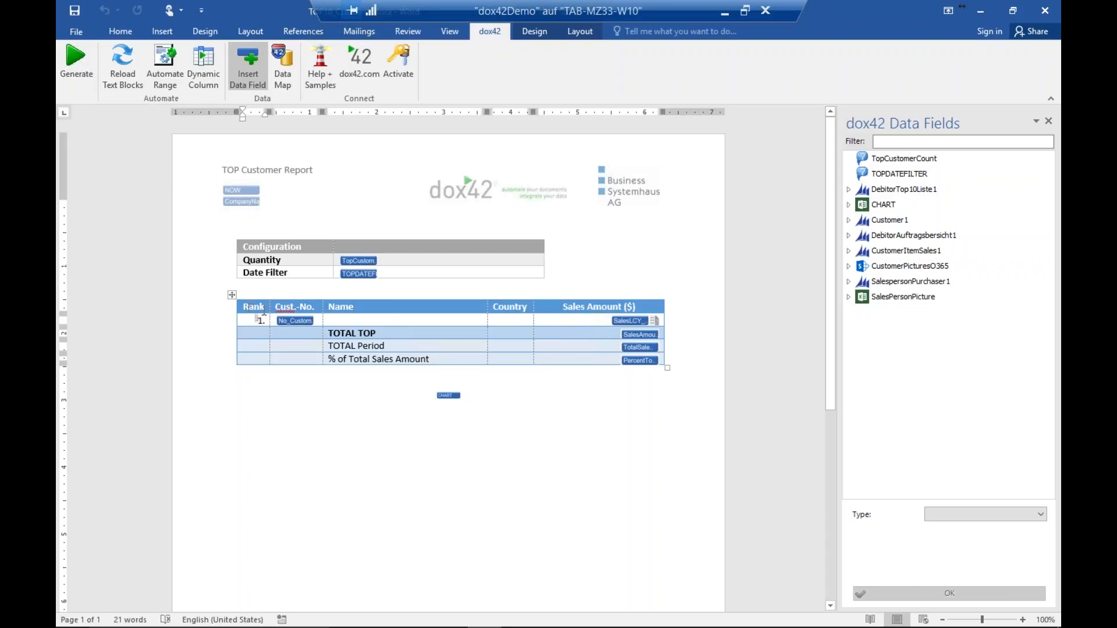
{"action": "left_click", "coordinate": [349, 333]}
{"action": "left_click_drag", "start_coordinate": [379, 333], "coordinate": [338, 331]}
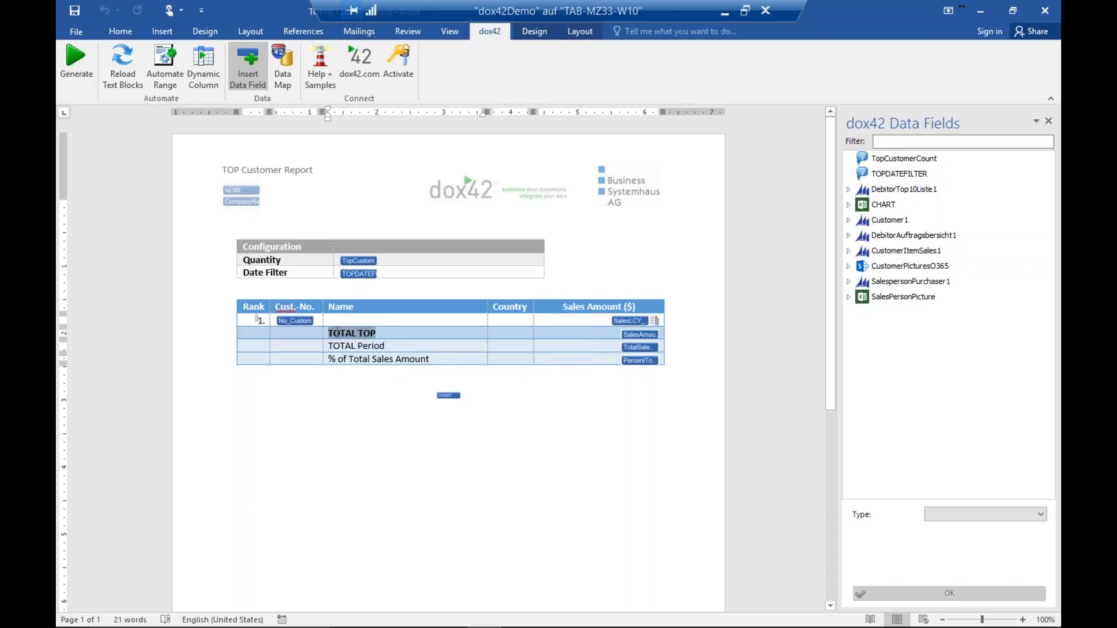
{"action": "left_click", "coordinate": [275, 345]}
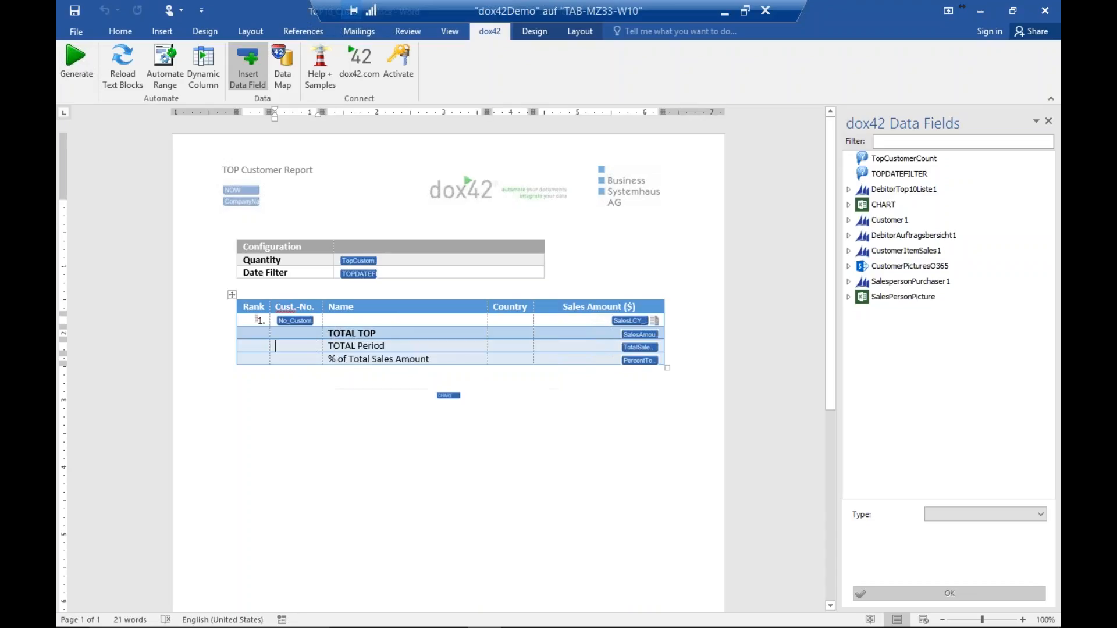
{"action": "left_click", "coordinate": [330, 345]}
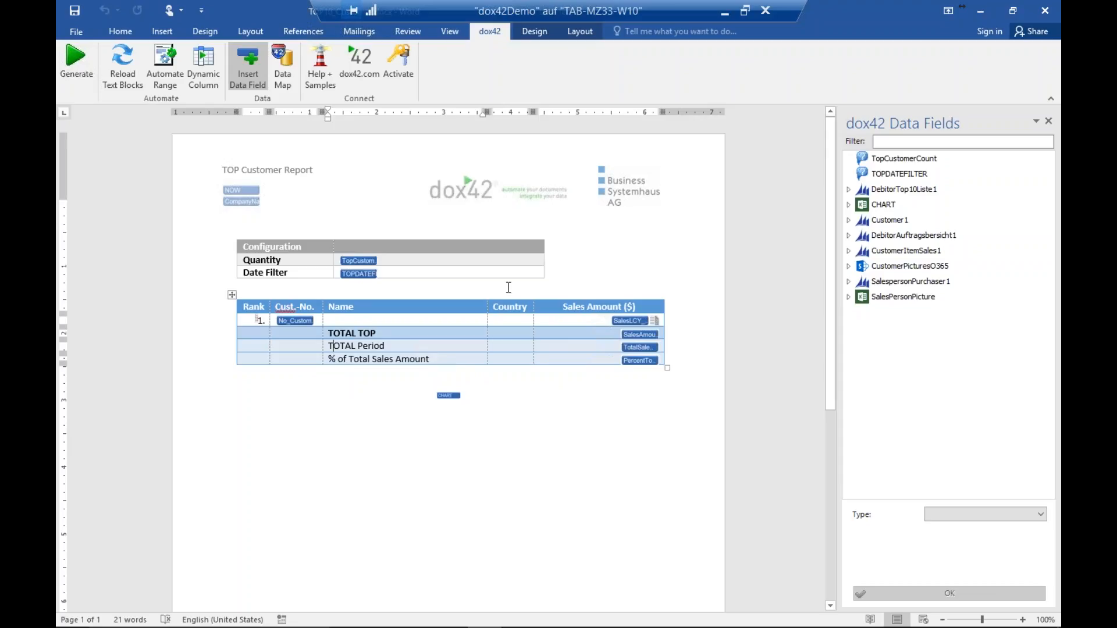
Generate the report from the template with a TopCustomerCount of 15 and an empty TOPDATEFILTER
{"action": "left_click", "coordinate": [74, 66]}
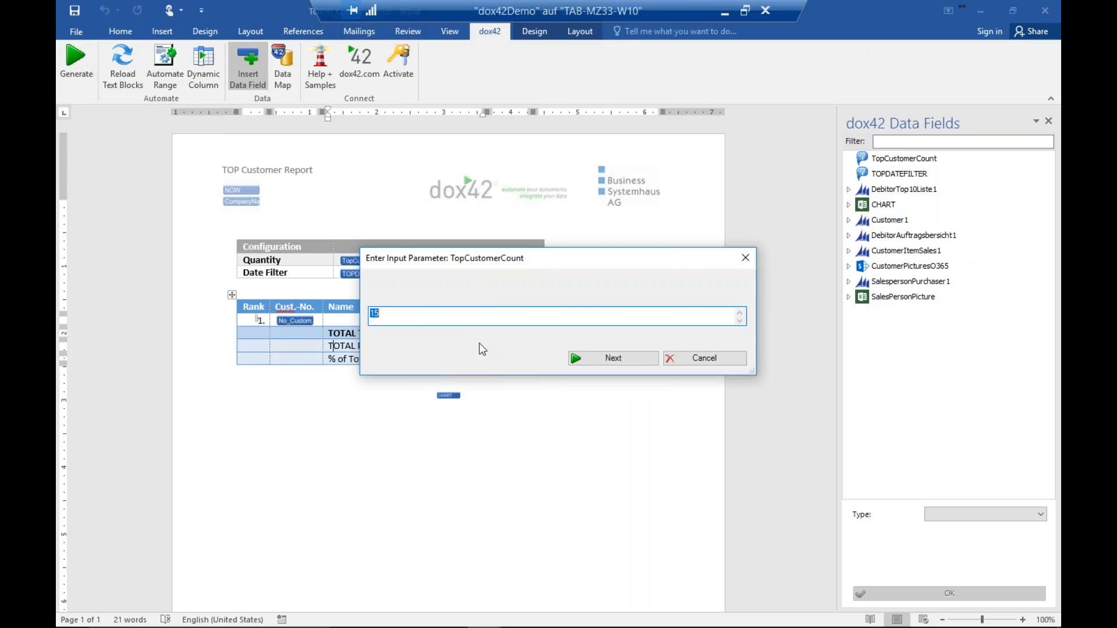
{"action": "left_click", "coordinate": [593, 358]}
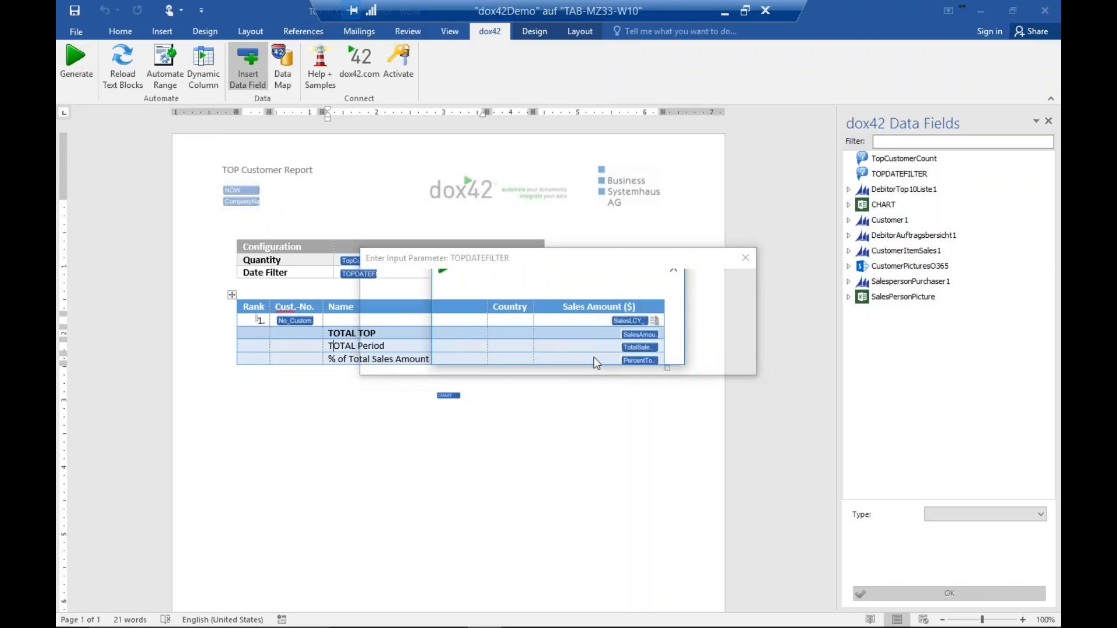
{"action": "left_click", "coordinate": [625, 361]}
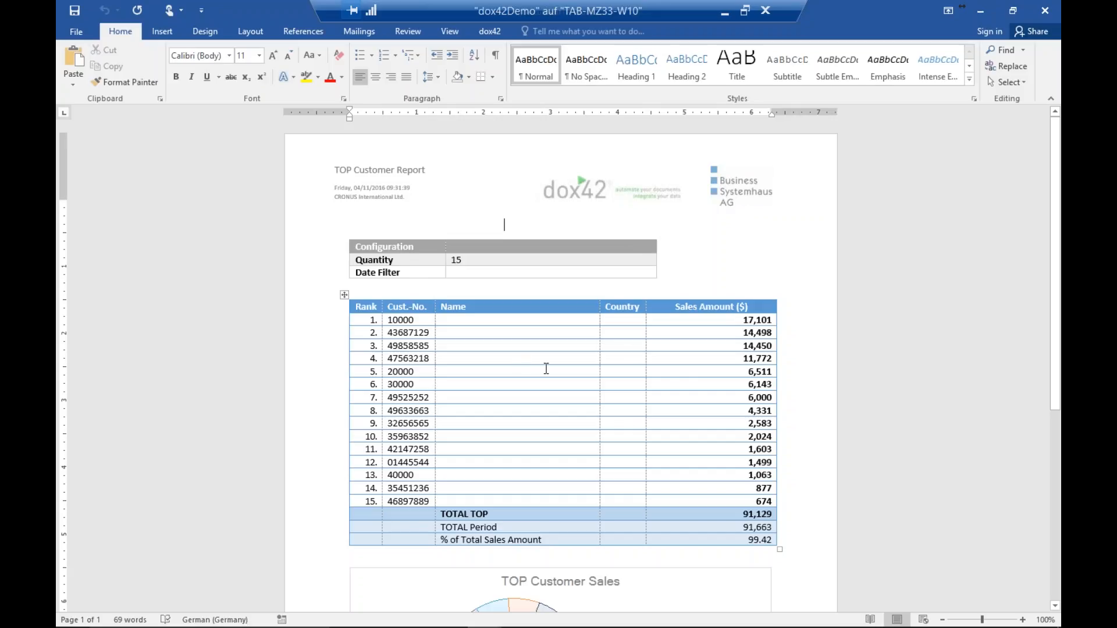
Examine the generated report's customer ranking table and TOP Customer Sales chart, and close the generated document
{"action": "scroll", "coordinate": [582, 391], "scroll_direction": "down", "scroll_amount": 1}
{"action": "scroll", "coordinate": [582, 391], "scroll_direction": "down", "scroll_amount": 7}
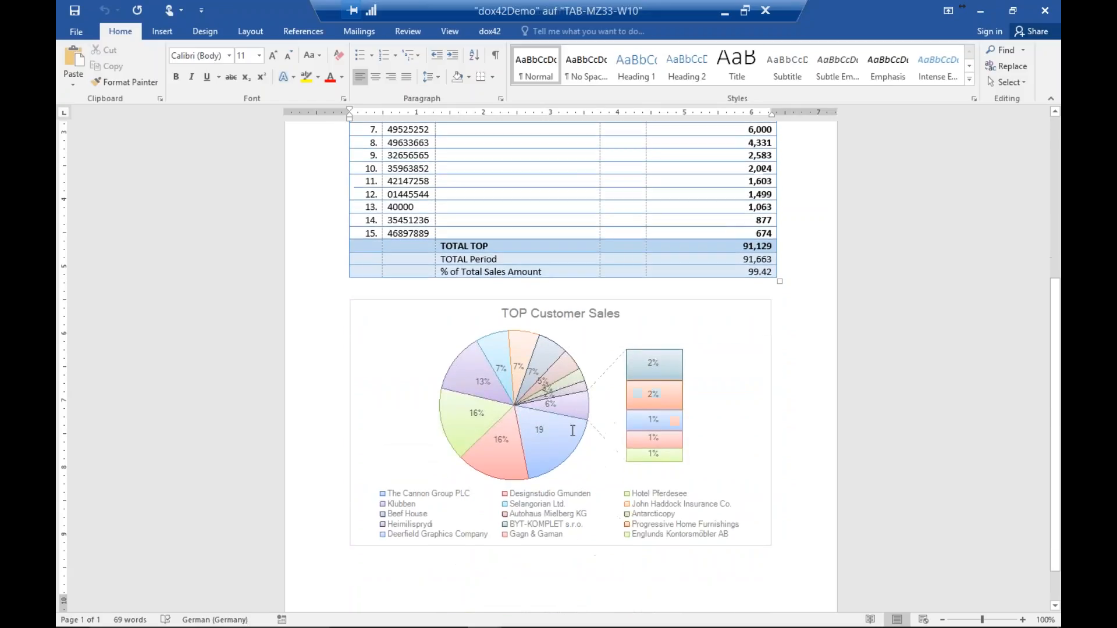
{"action": "scroll", "coordinate": [576, 419], "scroll_direction": "up", "scroll_amount": 8}
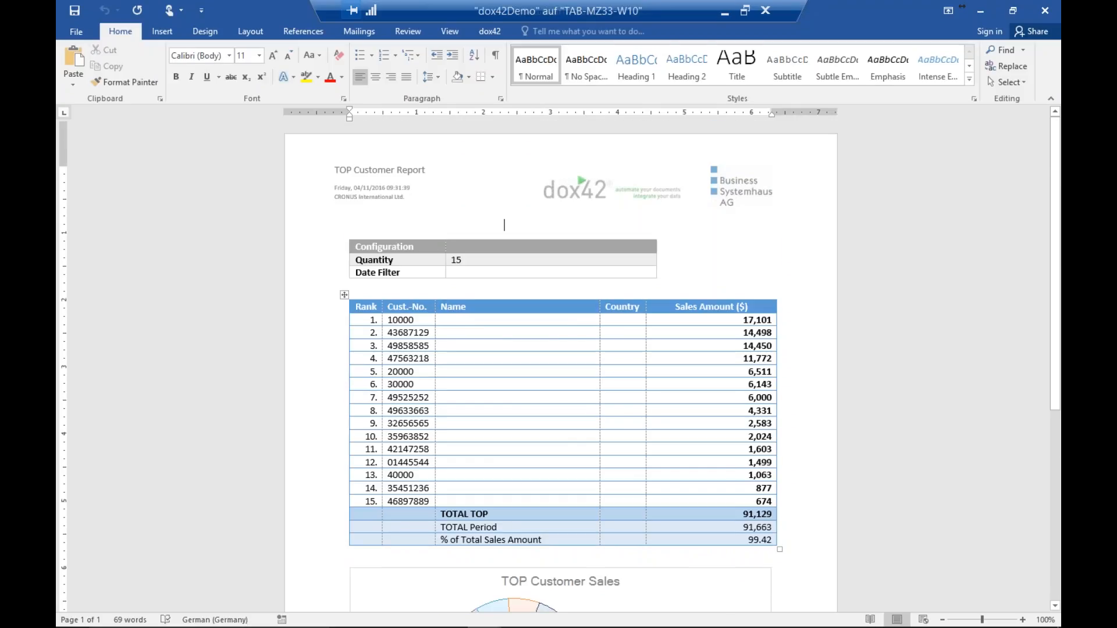
{"action": "scroll", "coordinate": [737, 470], "scroll_direction": "down", "scroll_amount": 6}
{"action": "scroll", "coordinate": [737, 470], "scroll_direction": "down", "scroll_amount": 2}
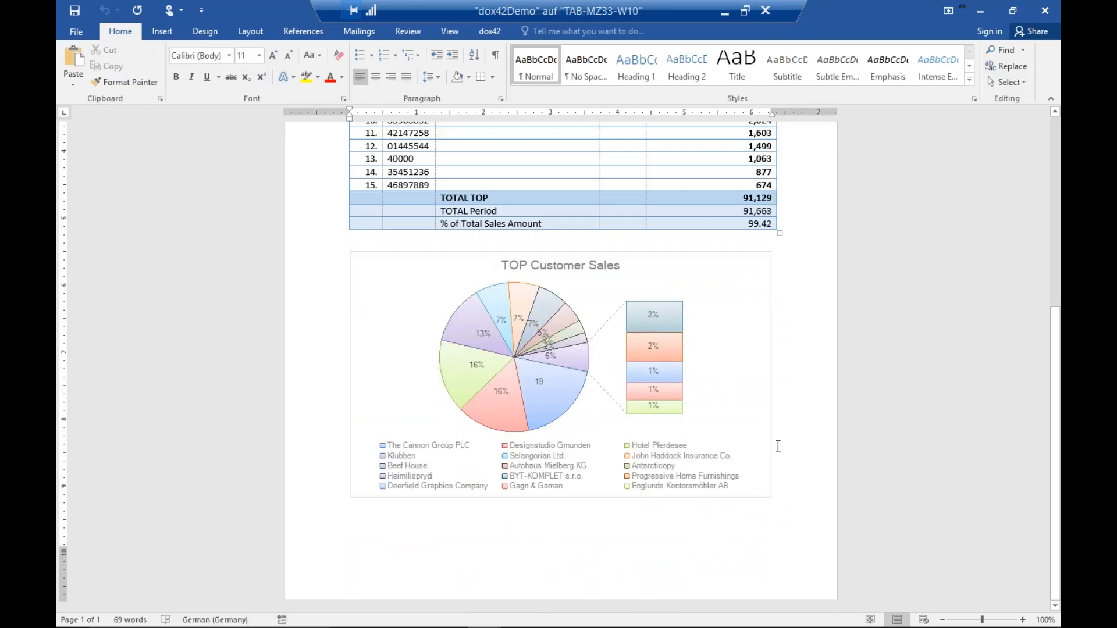
{"action": "scroll", "coordinate": [745, 445], "scroll_direction": "up", "scroll_amount": 1}
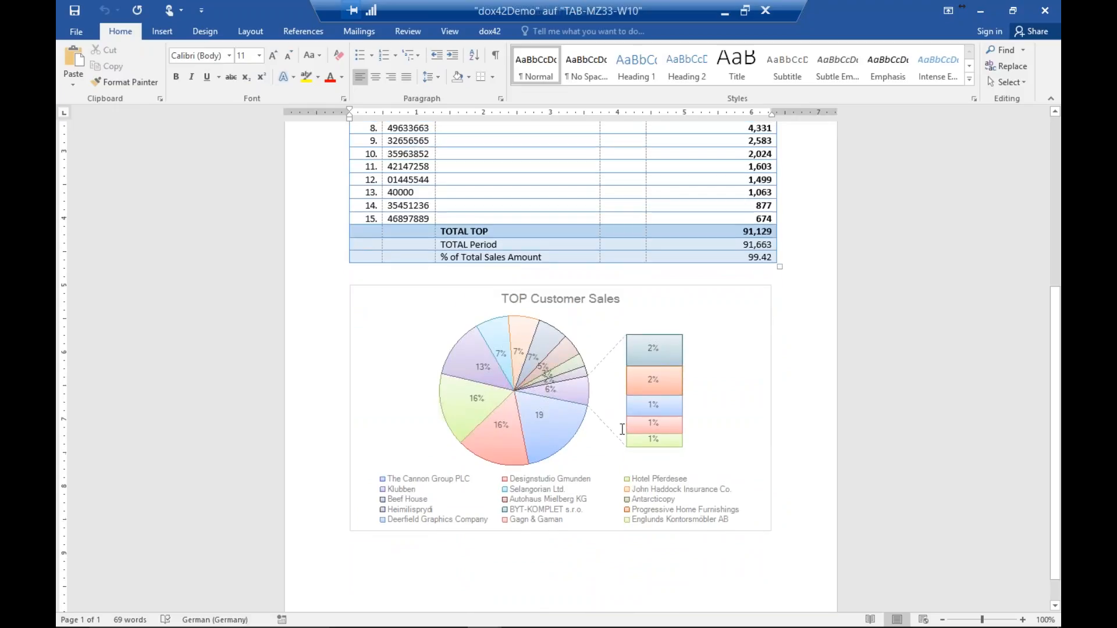
{"action": "scroll", "coordinate": [621, 429], "scroll_direction": "up", "scroll_amount": 6}
{"action": "scroll", "coordinate": [481, 411], "scroll_direction": "down", "scroll_amount": 4}
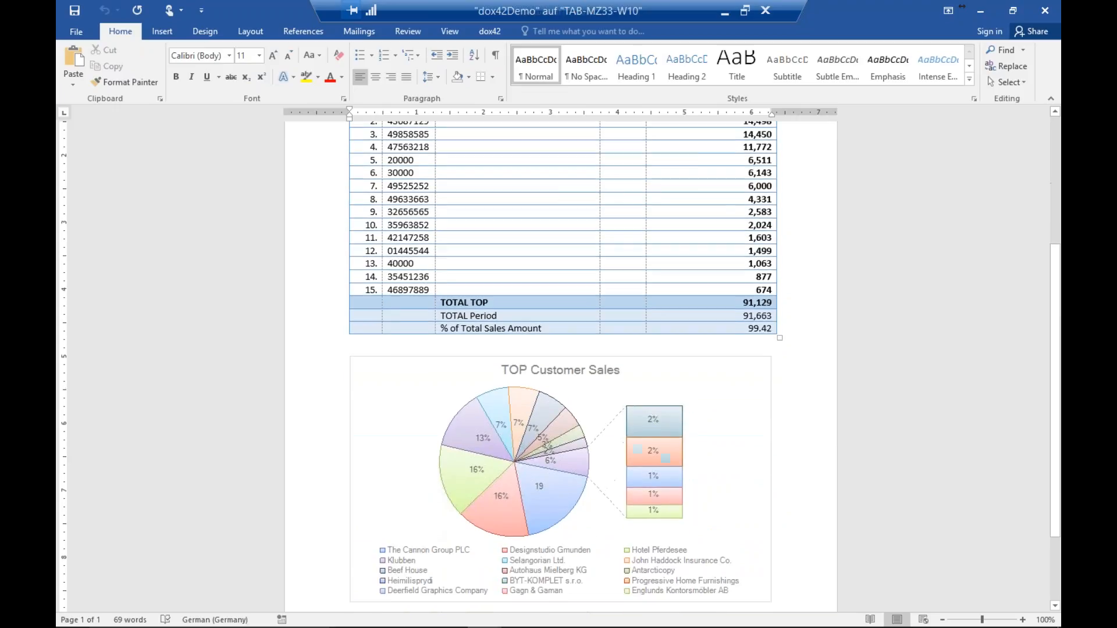
{"action": "scroll", "coordinate": [836, 167], "scroll_direction": "up", "scroll_amount": 7}
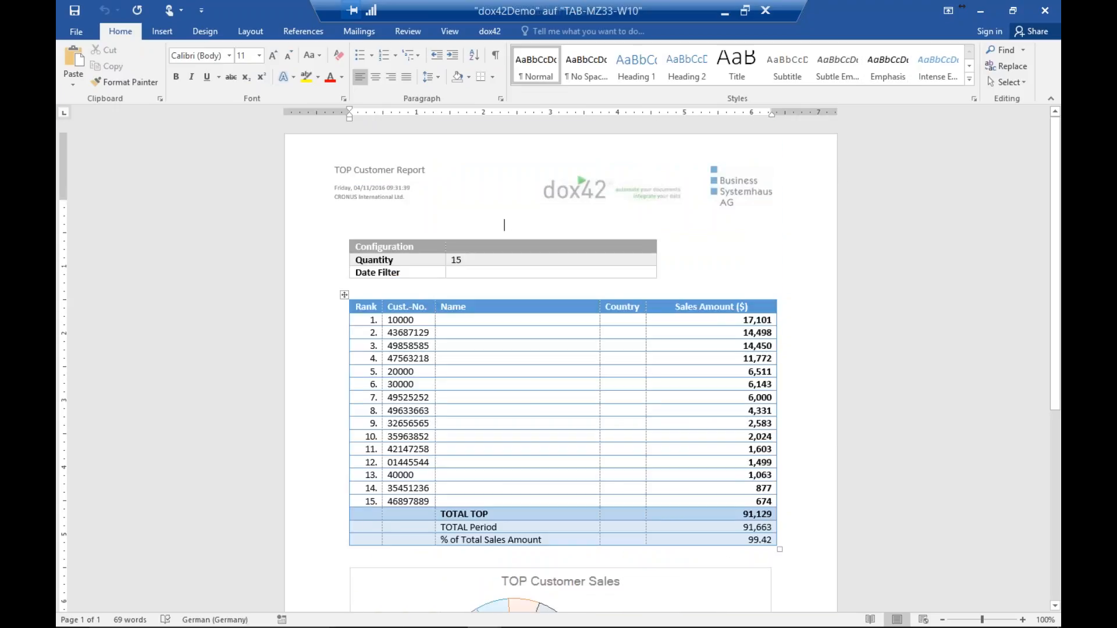
{"action": "left_click", "coordinate": [1045, 16]}
{"action": "left_click", "coordinate": [578, 342]}
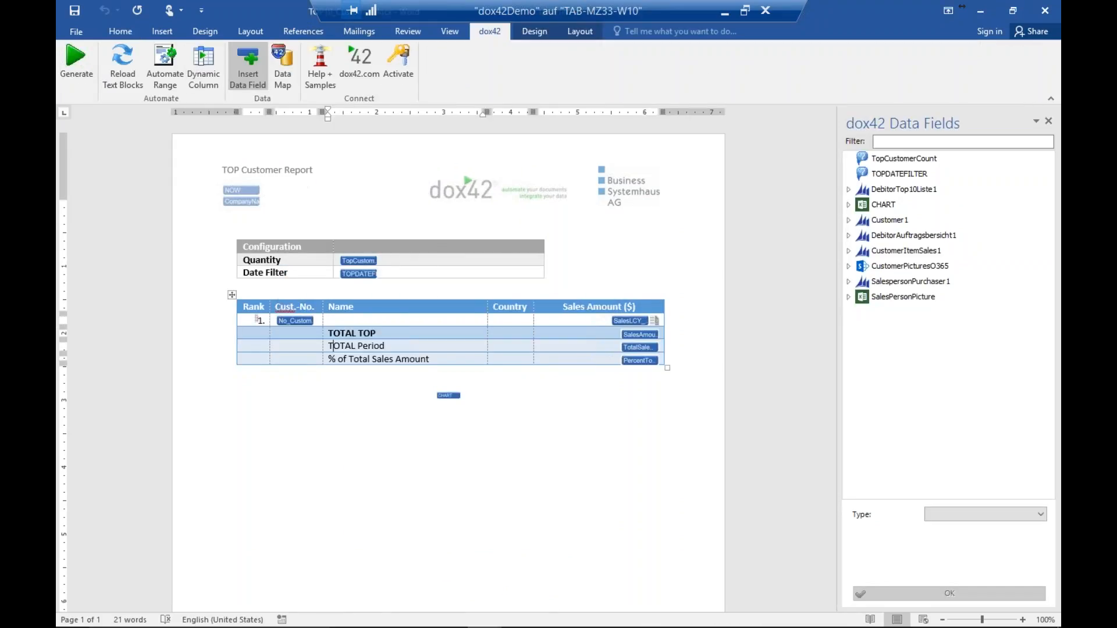
Open the template's data map and inspect the calculated fields under the DebitorTop10Liste1 report data source
{"action": "left_click", "coordinate": [285, 69]}
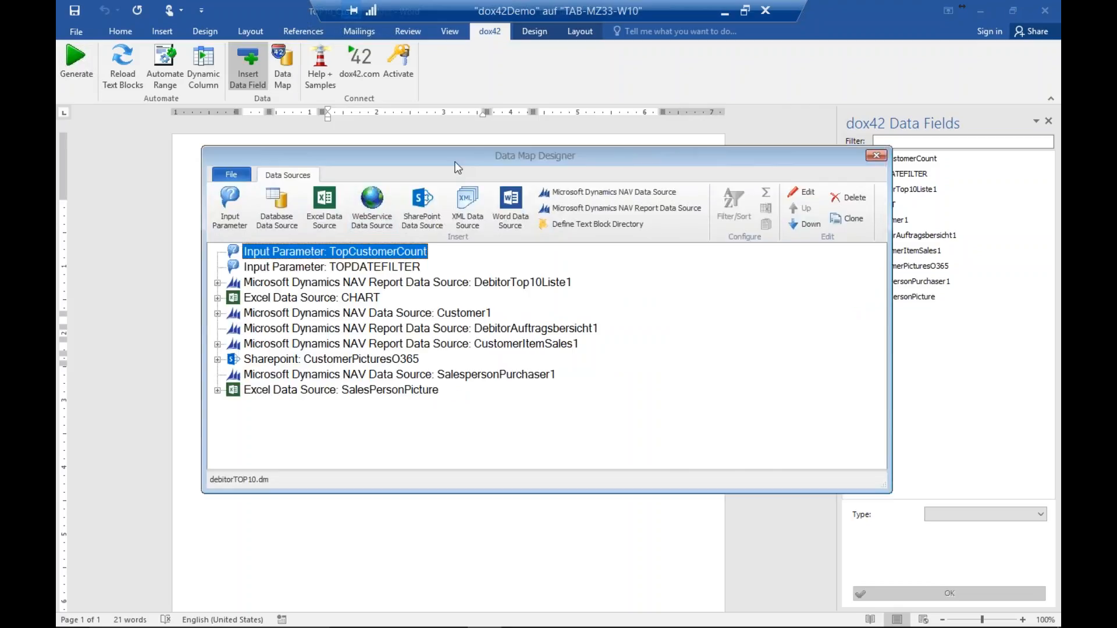
{"action": "left_click_drag", "start_coordinate": [441, 175], "coordinate": [424, 148]}
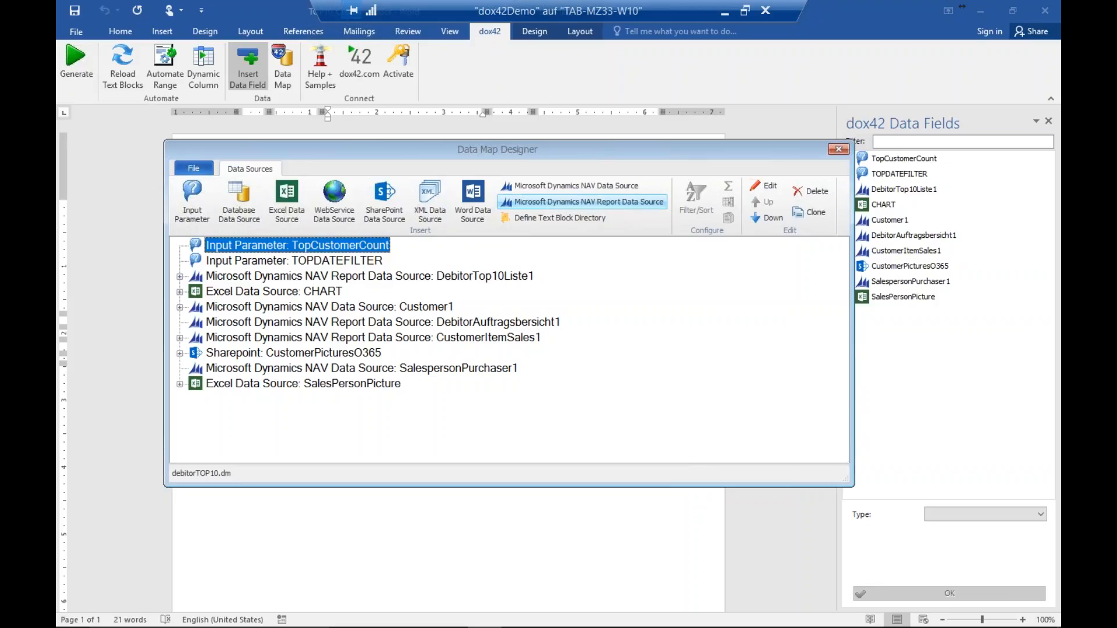
{"action": "left_click", "coordinate": [318, 276]}
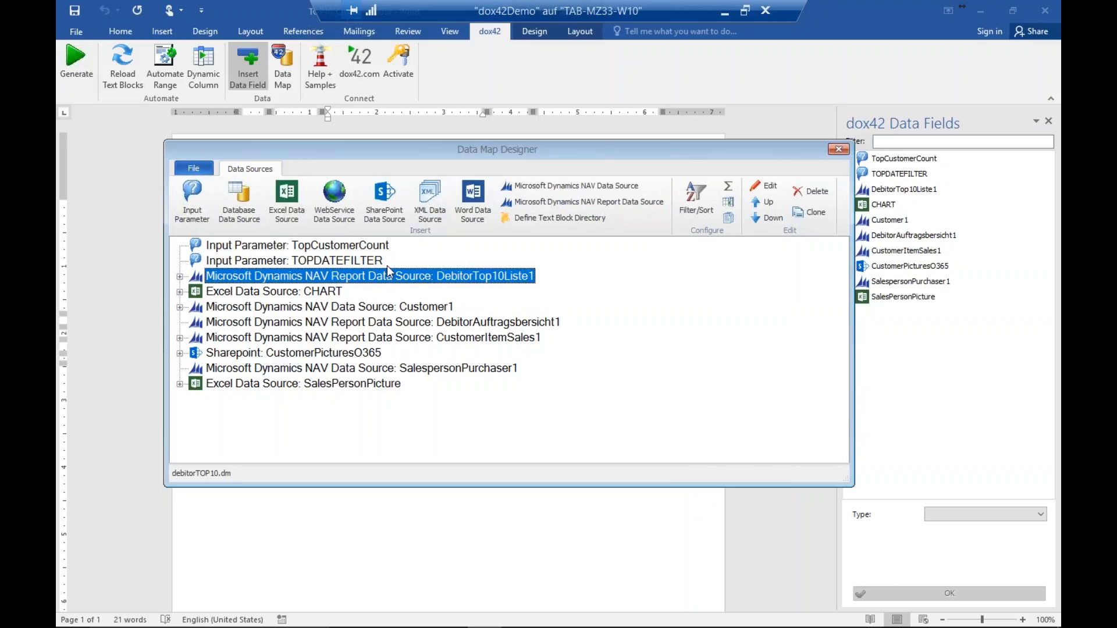
{"action": "left_click", "coordinate": [181, 277]}
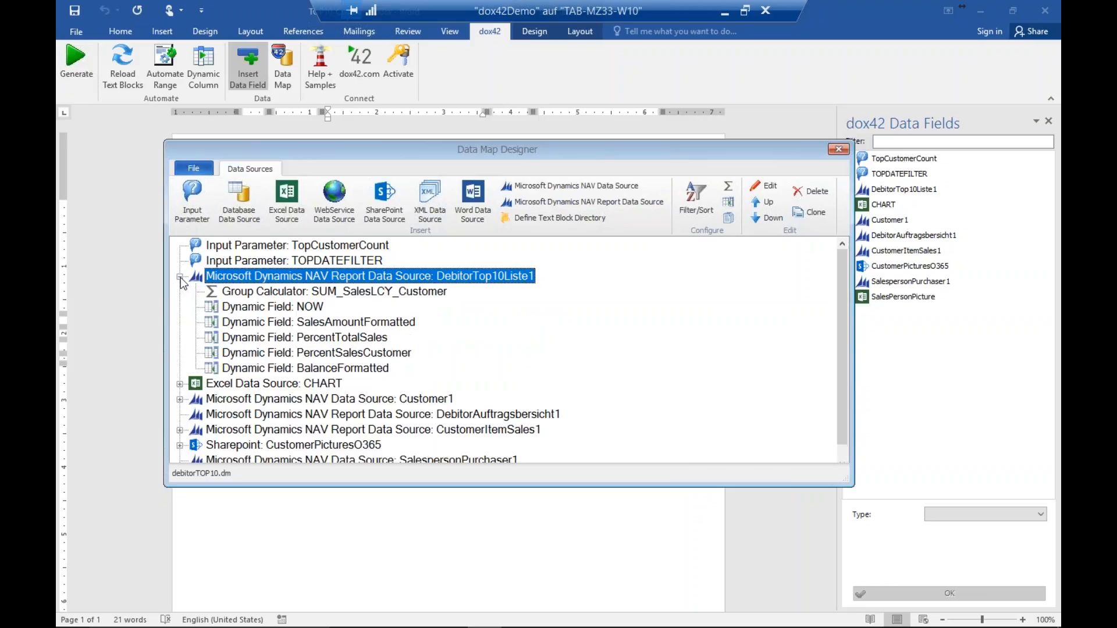
{"action": "left_click", "coordinate": [180, 277]}
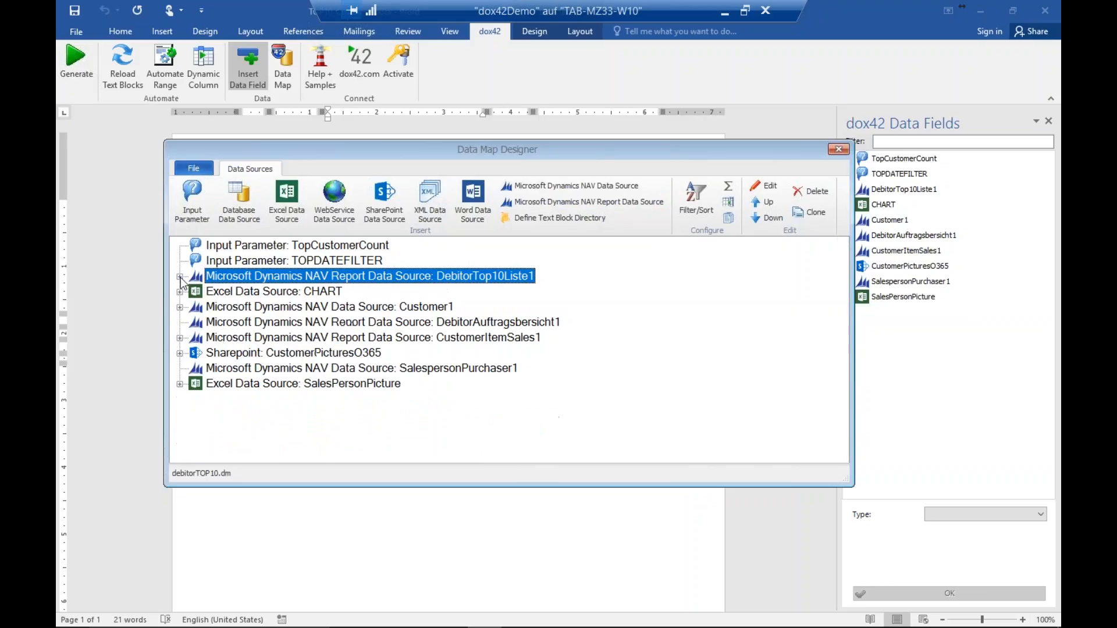
Open the DebitorTop10Liste1 report data source for editing and display its connection settings
{"action": "right_click", "coordinate": [331, 280]}
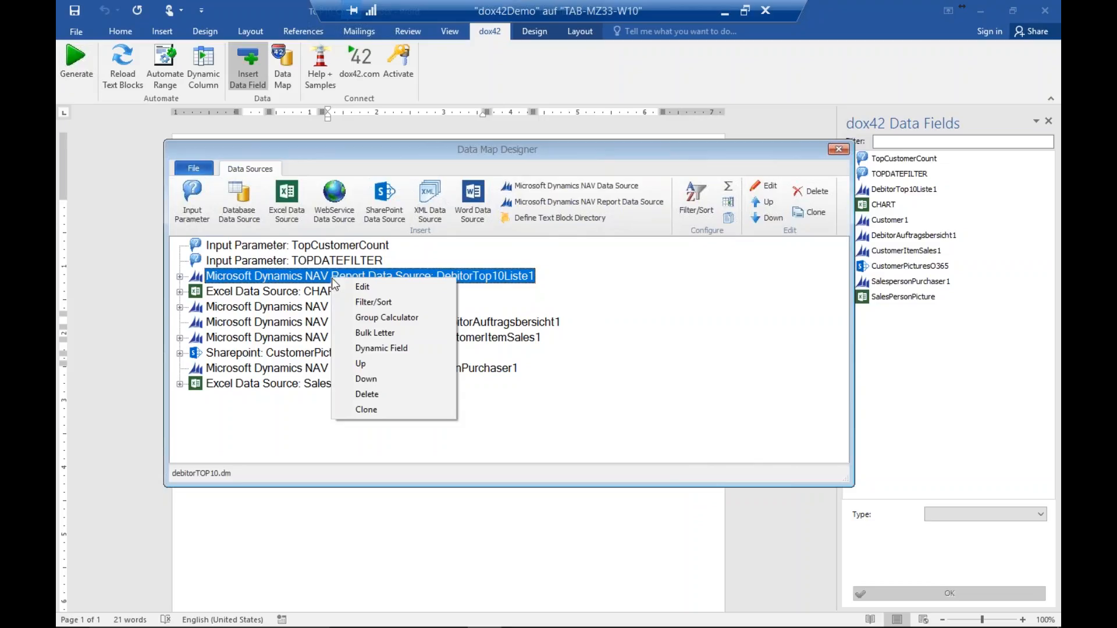
{"action": "left_click", "coordinate": [375, 287]}
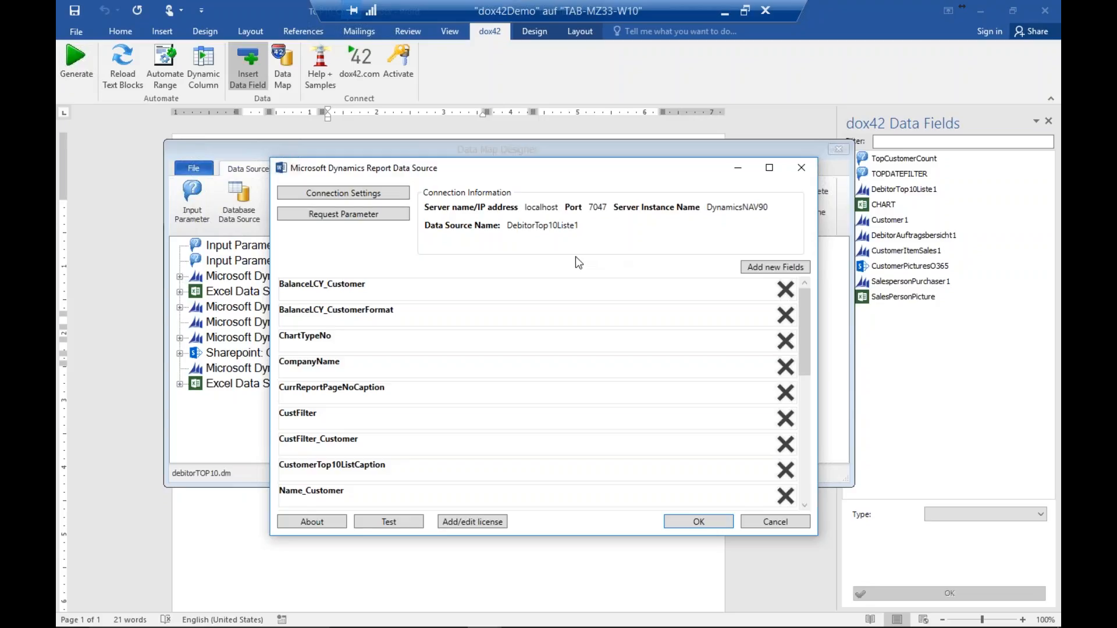
{"action": "left_click", "coordinate": [327, 192]}
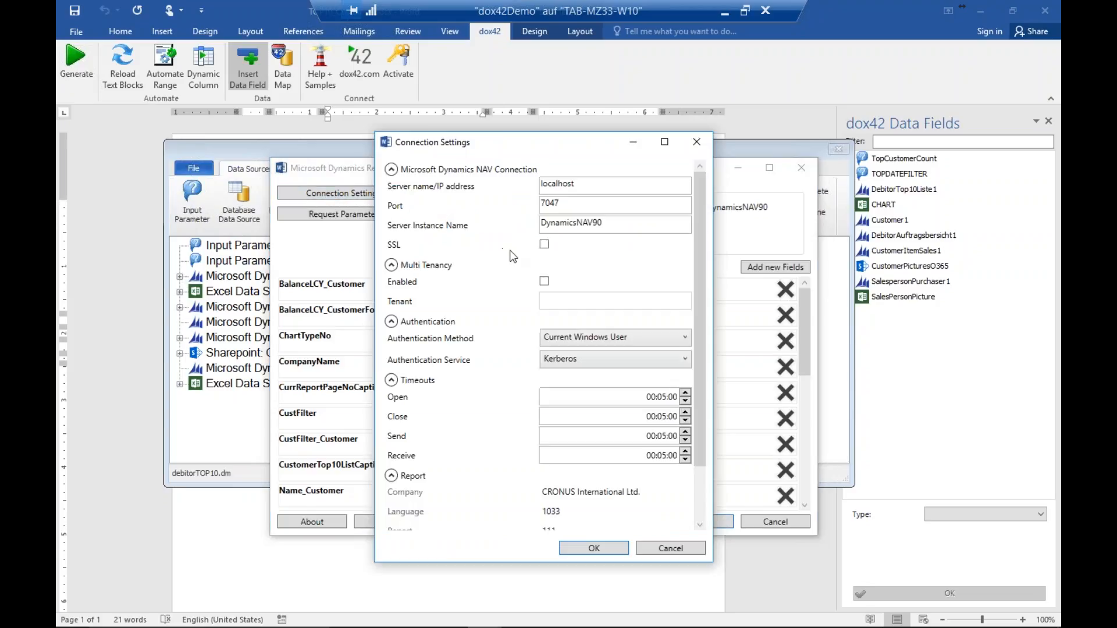
Examine the data source's server name, port and server instance settings, and collapse the Multi Tenancy, Authentication and Timeouts sections
{"action": "left_click_drag", "start_coordinate": [700, 218], "coordinate": [691, 179]}
{"action": "left_click", "coordinate": [577, 184]}
{"action": "left_click_drag", "start_coordinate": [577, 184], "coordinate": [539, 204]}
{"action": "left_click_drag", "start_coordinate": [625, 226], "coordinate": [535, 228]}
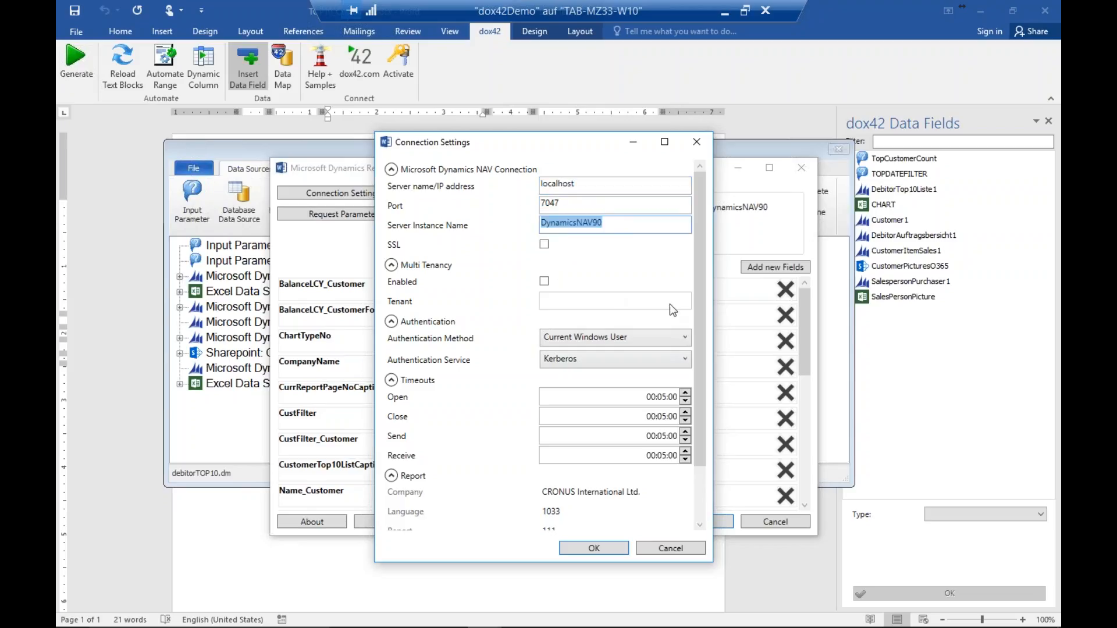
{"action": "left_click_drag", "start_coordinate": [701, 263], "coordinate": [699, 321]}
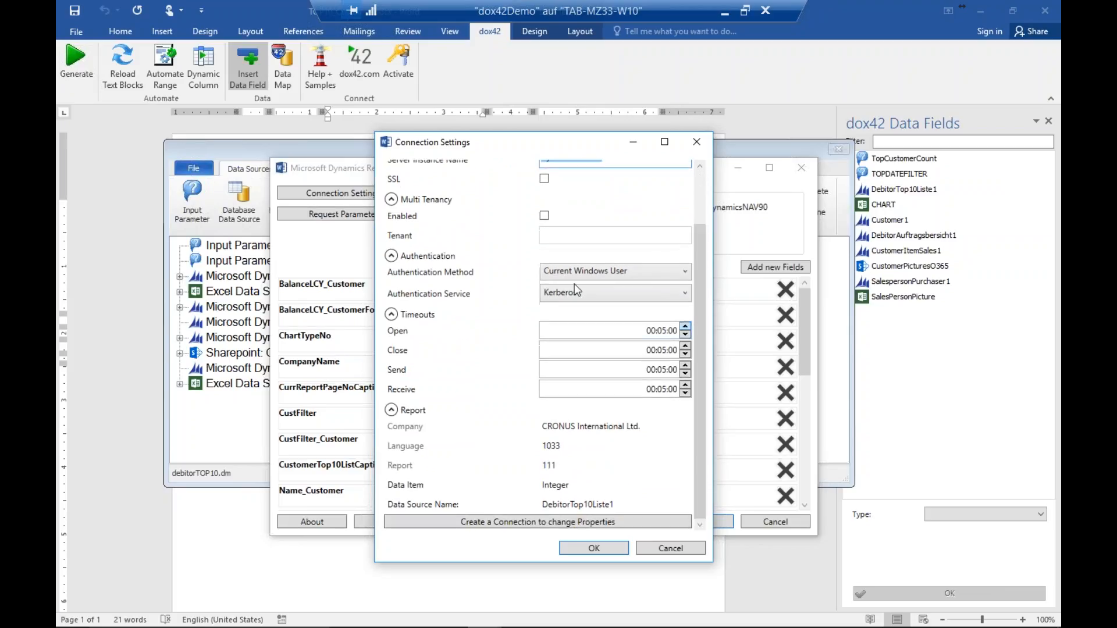
{"action": "left_click", "coordinate": [392, 202]}
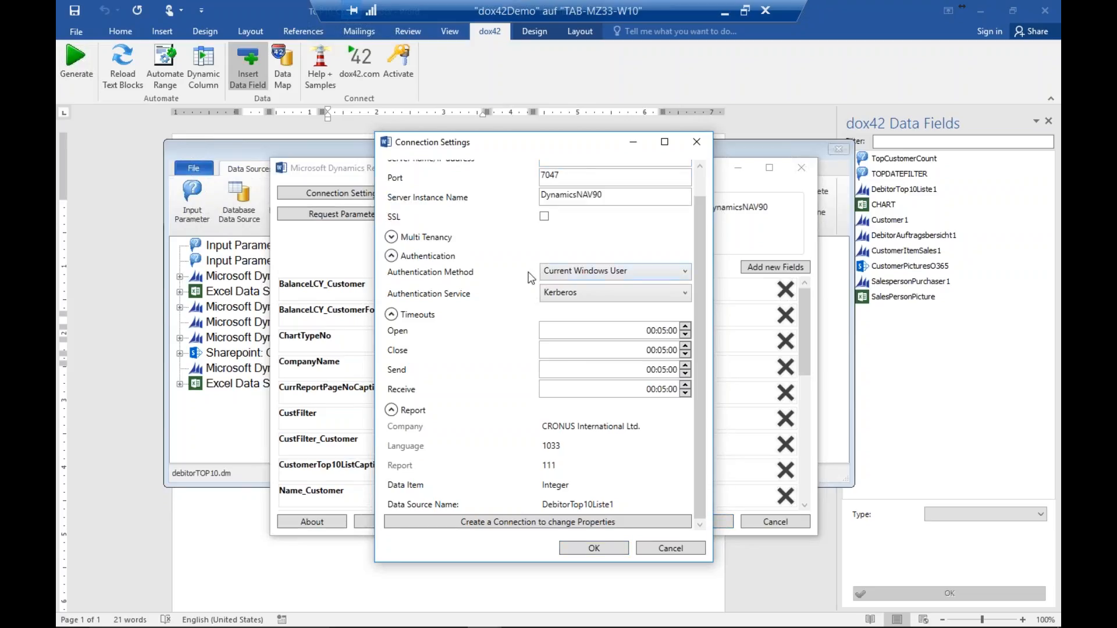
{"action": "left_click", "coordinate": [391, 256]}
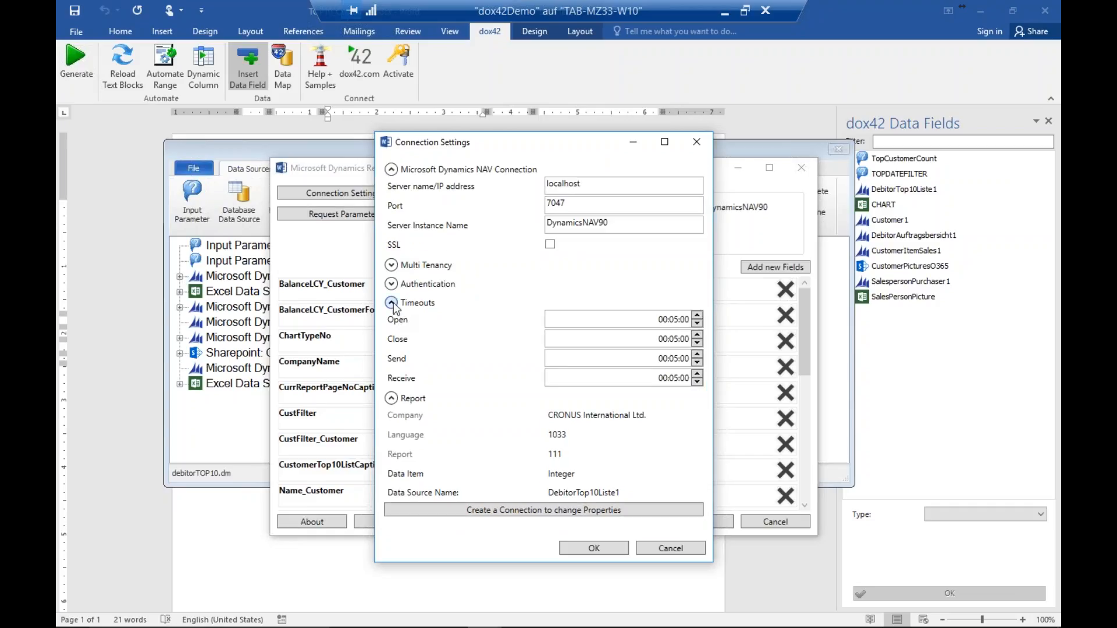
{"action": "left_click", "coordinate": [394, 303]}
Connect to NAV to load the report properties, inspect the Report, Data Item and Data Source Name options, and cancel the connection settings
{"action": "left_click", "coordinate": [567, 433]}
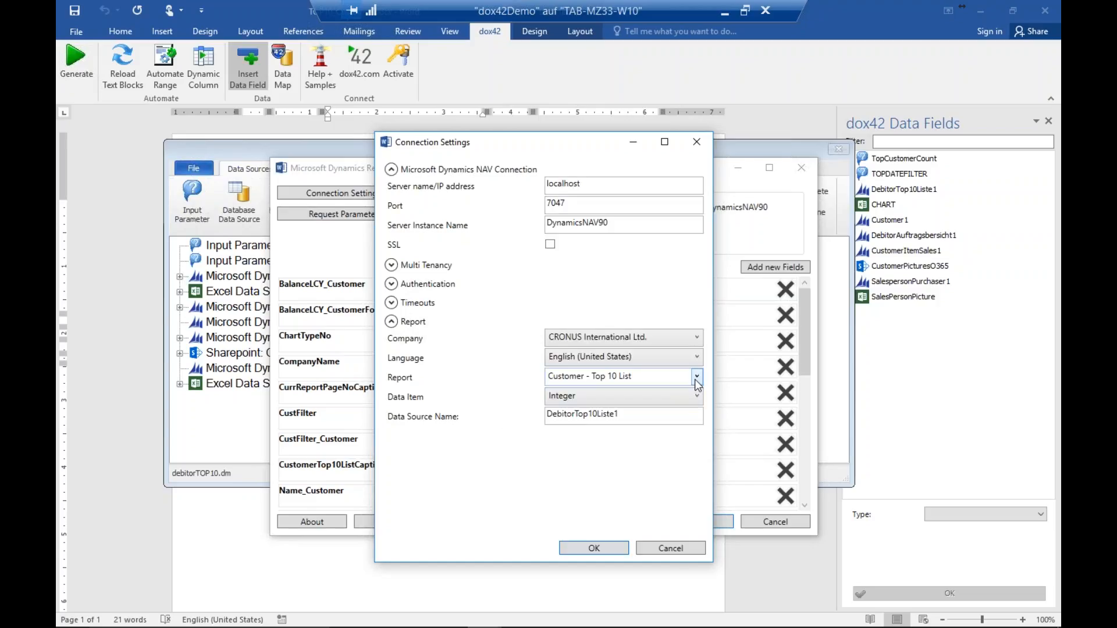
{"action": "left_click", "coordinate": [697, 377]}
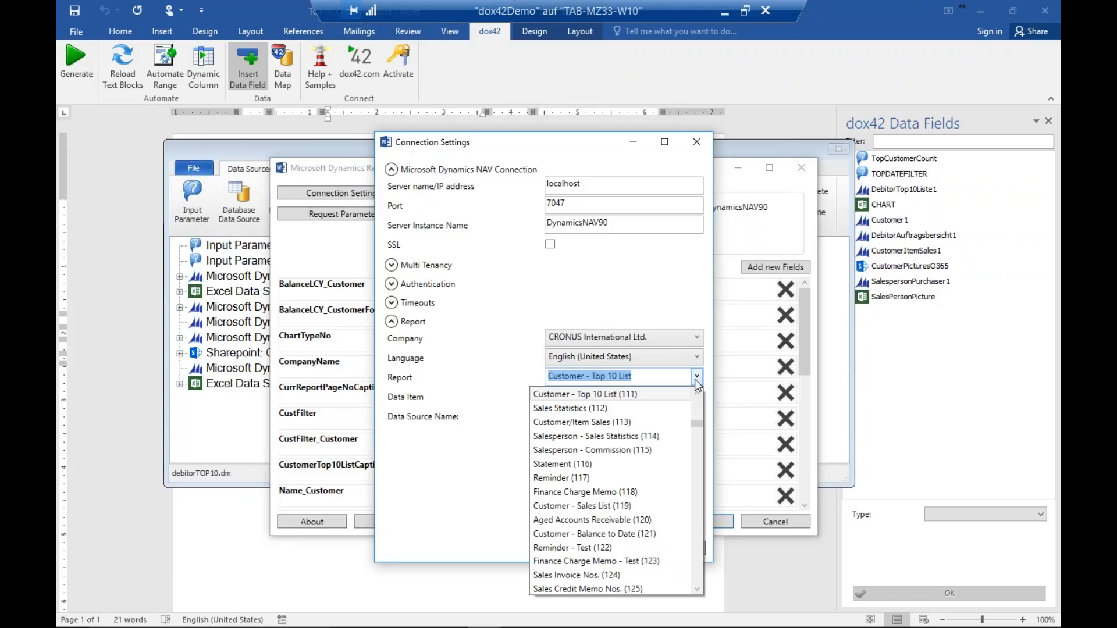
{"action": "scroll", "coordinate": [666, 519], "scroll_direction": "down", "scroll_amount": 15}
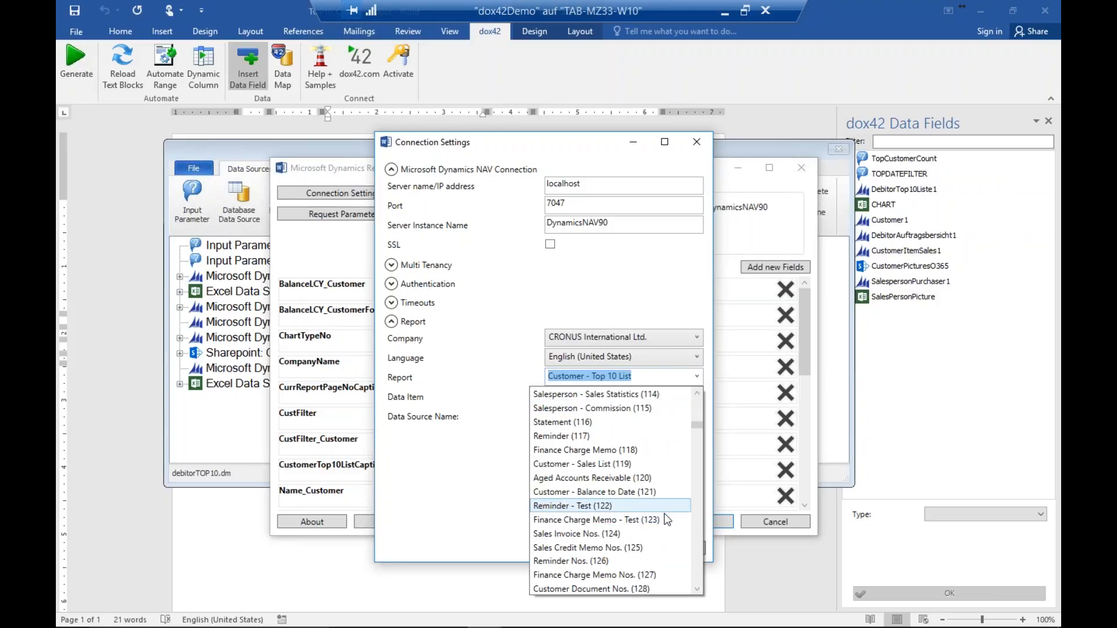
{"action": "left_click", "coordinate": [436, 377]}
{"action": "left_click", "coordinate": [596, 393]}
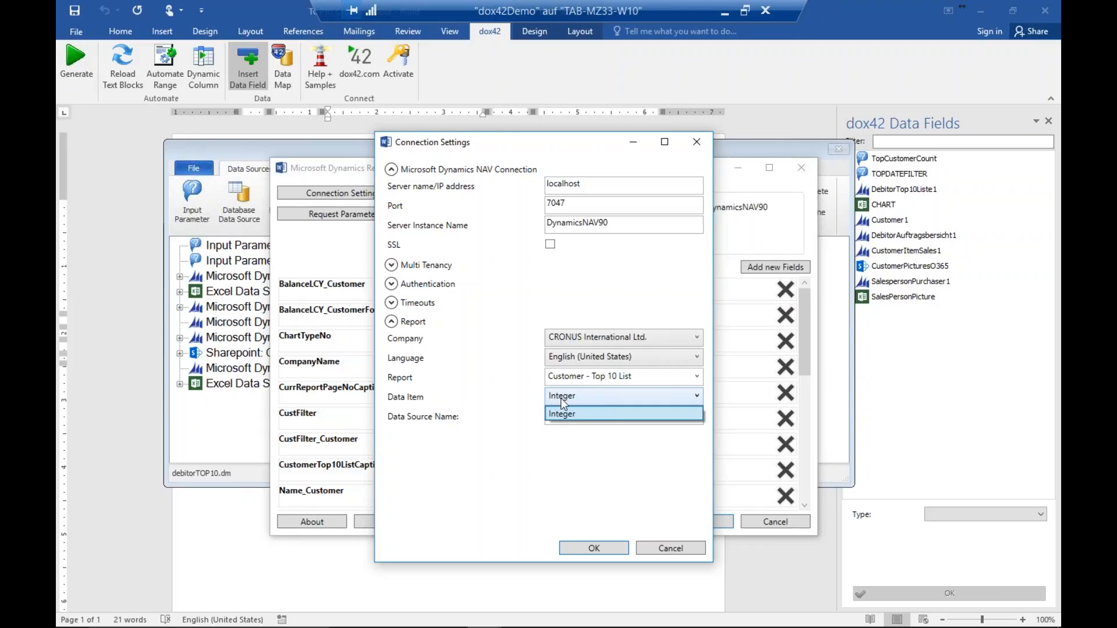
{"action": "left_click", "coordinate": [477, 406]}
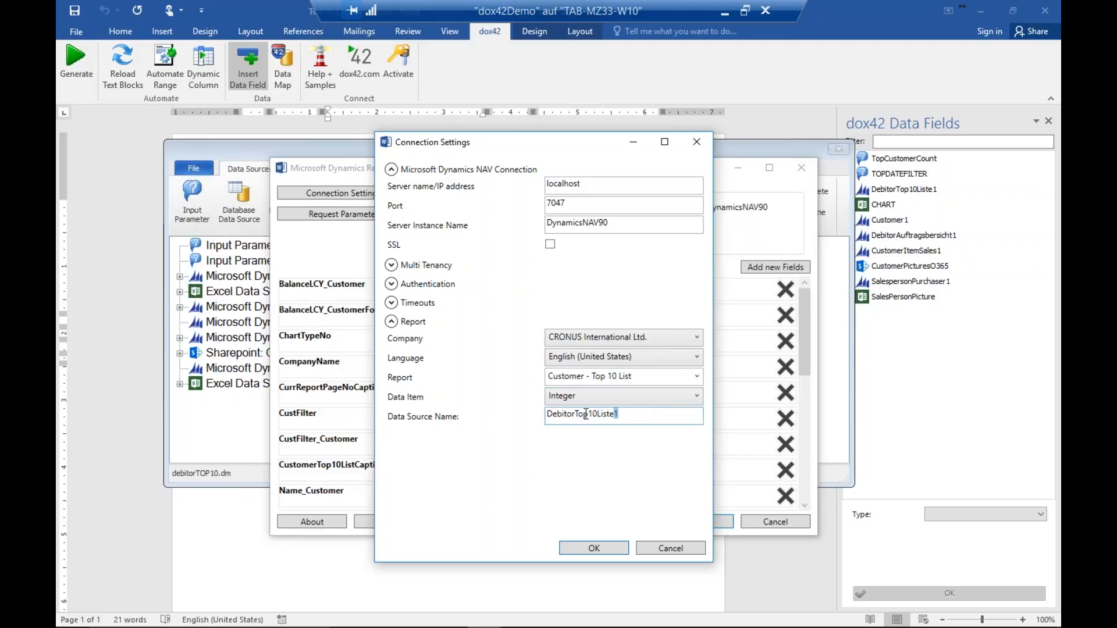
{"action": "left_click_drag", "start_coordinate": [616, 414], "coordinate": [519, 424]}
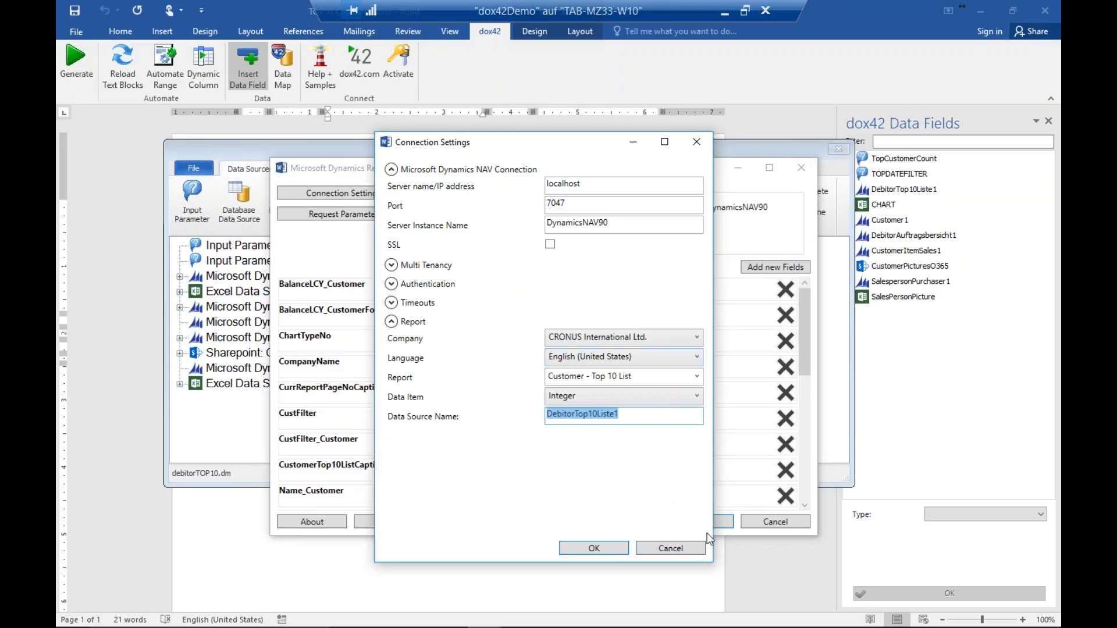
{"action": "left_click", "coordinate": [686, 550]}
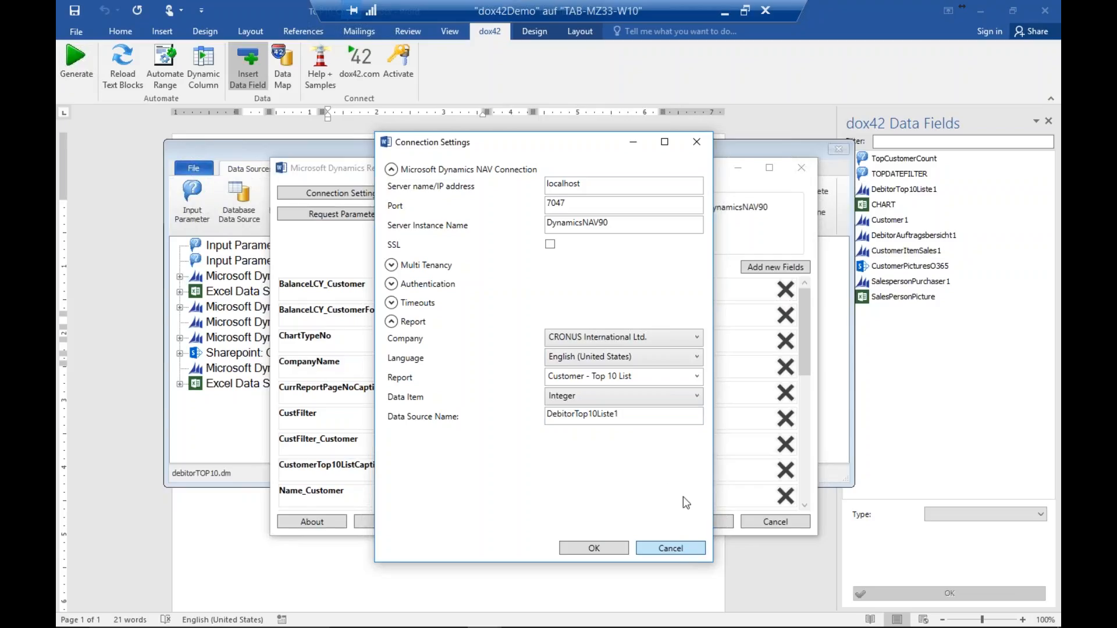
{"action": "left_click", "coordinate": [666, 547]}
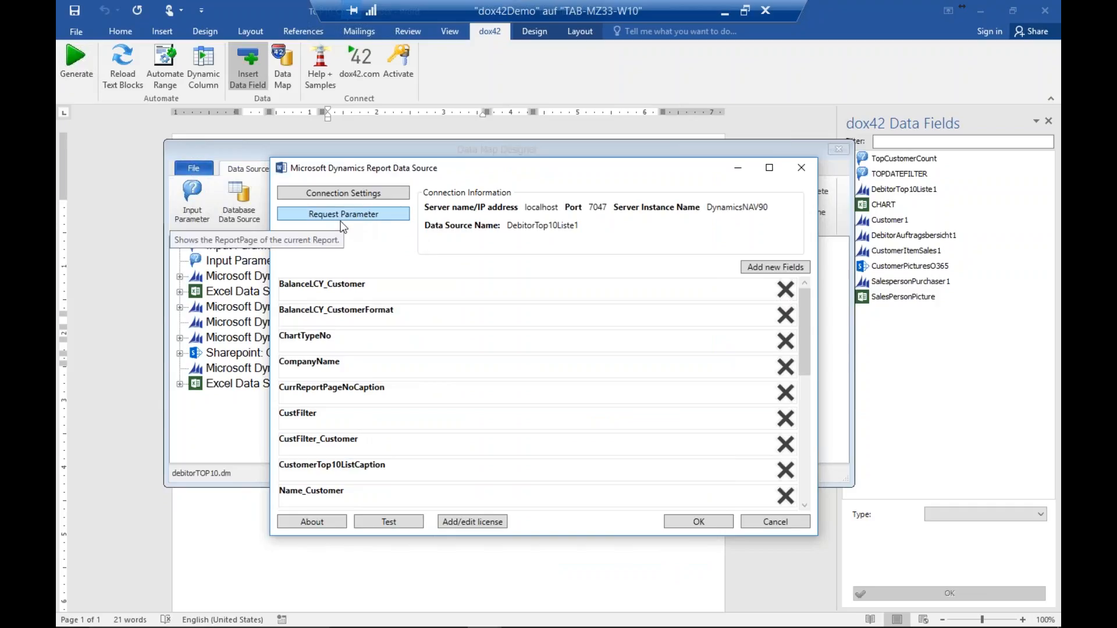
Open the report's request parameters, remove the Quantity binding and bind Quantity to the TopCustomerCount input parameter again
{"action": "left_click", "coordinate": [362, 216]}
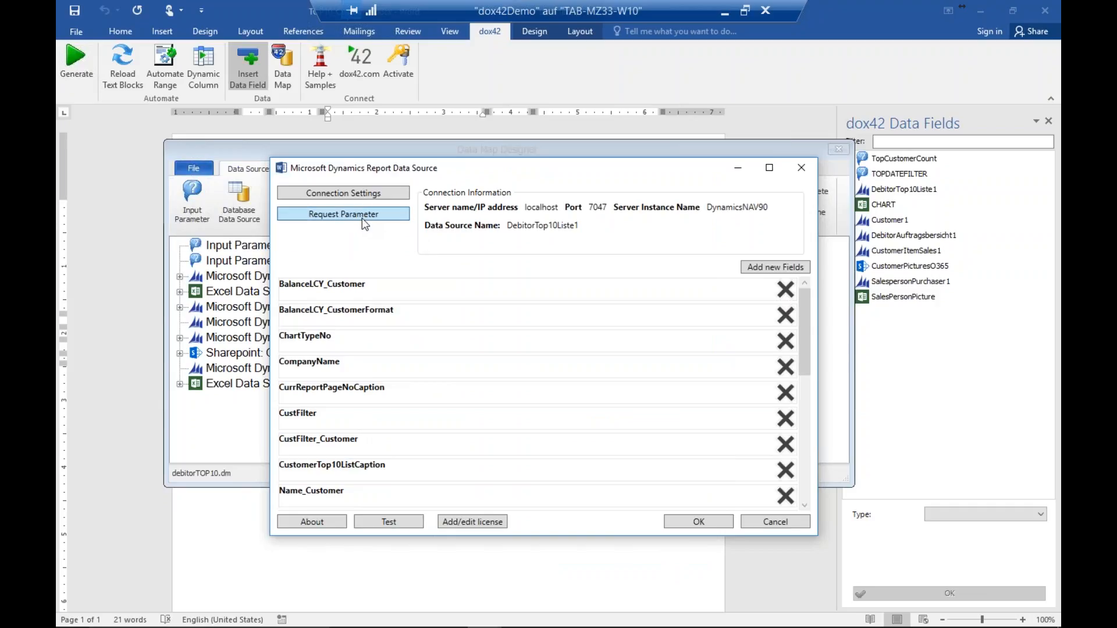
{"action": "left_click_drag", "start_coordinate": [278, 108], "coordinate": [630, 129]}
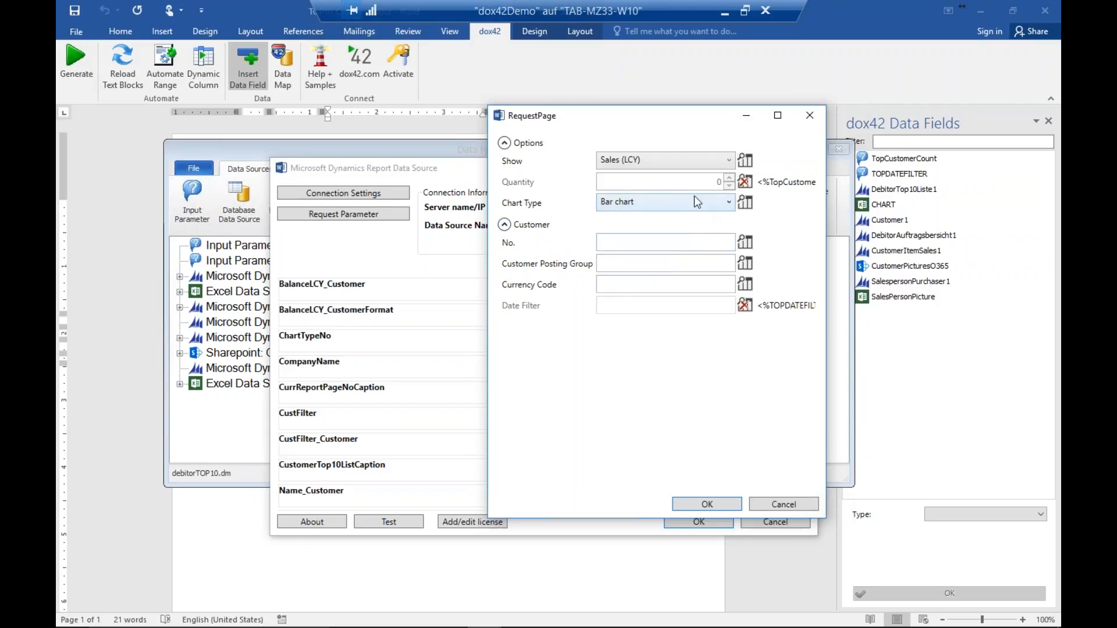
{"action": "left_click", "coordinate": [659, 243]}
{"action": "left_click", "coordinate": [745, 181]}
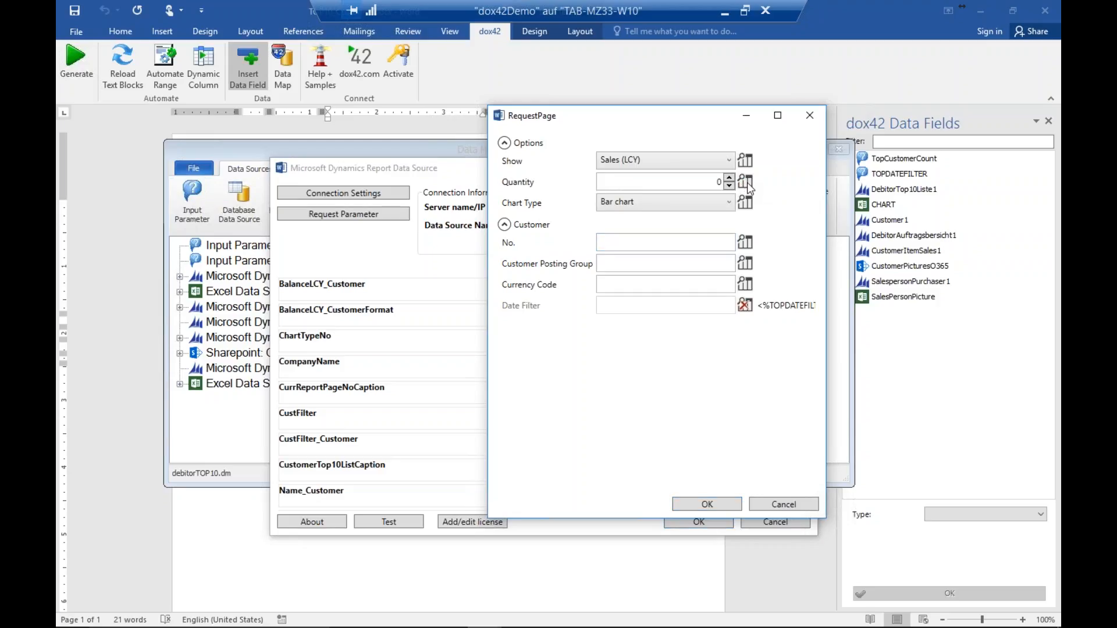
{"action": "left_click", "coordinate": [746, 182]}
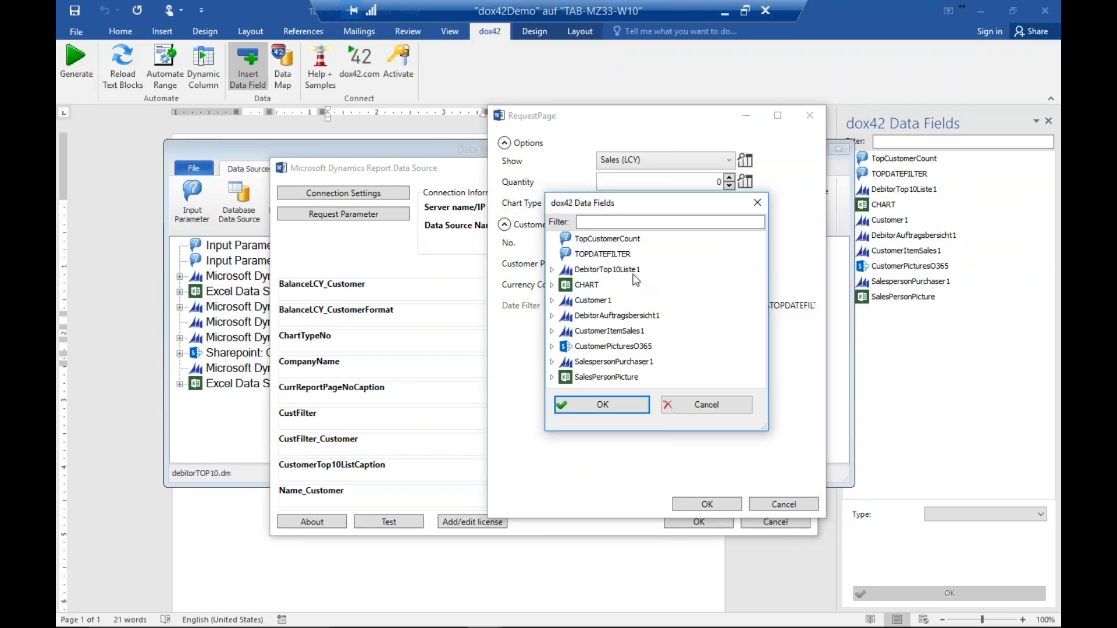
{"action": "left_click", "coordinate": [594, 255]}
{"action": "key", "text": "Up"}
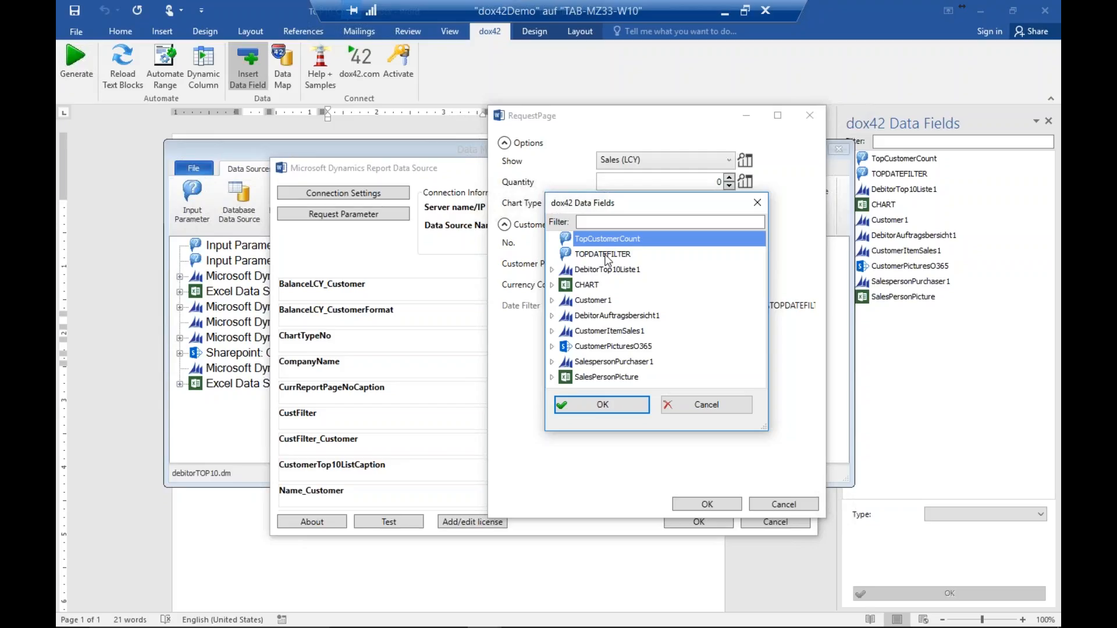
{"action": "left_click", "coordinate": [603, 253]}
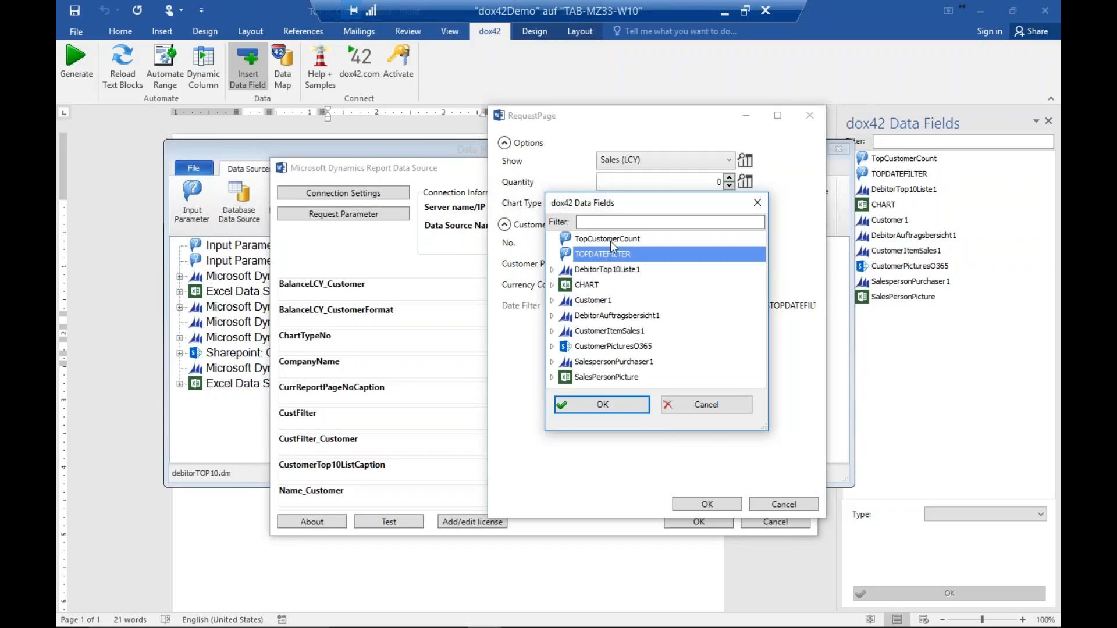
{"action": "left_click", "coordinate": [610, 239]}
{"action": "double_click", "coordinate": [609, 240]}
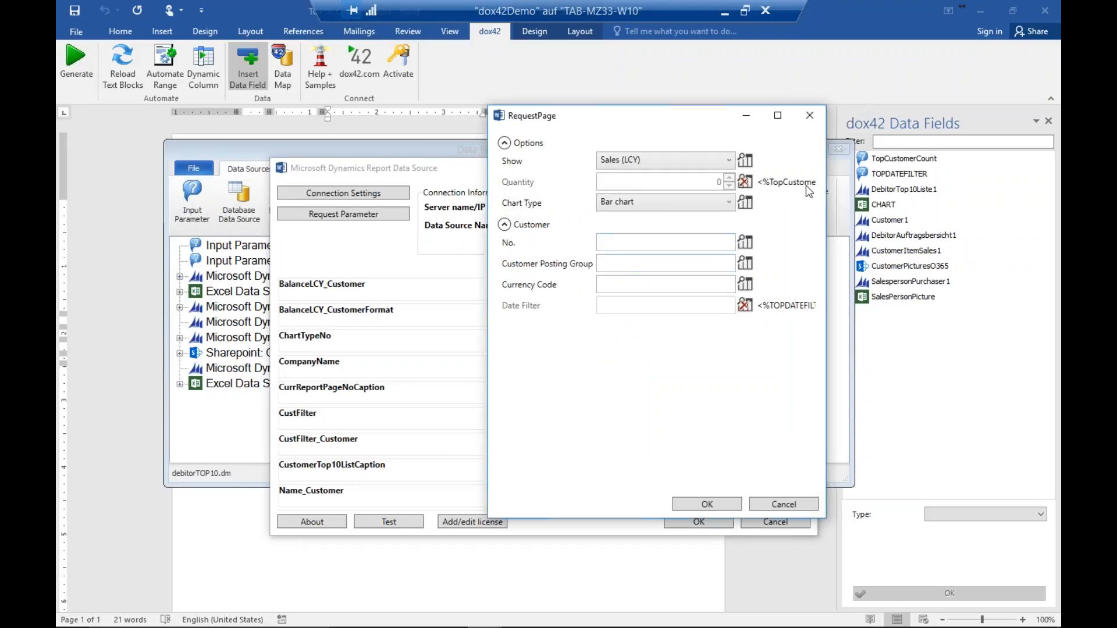
Try a fixed Quantity of 15 with the Quantity and Date Filter bindings removed, and discard the request page changes
{"action": "left_click", "coordinate": [745, 182]}
{"action": "left_click", "coordinate": [708, 186]}
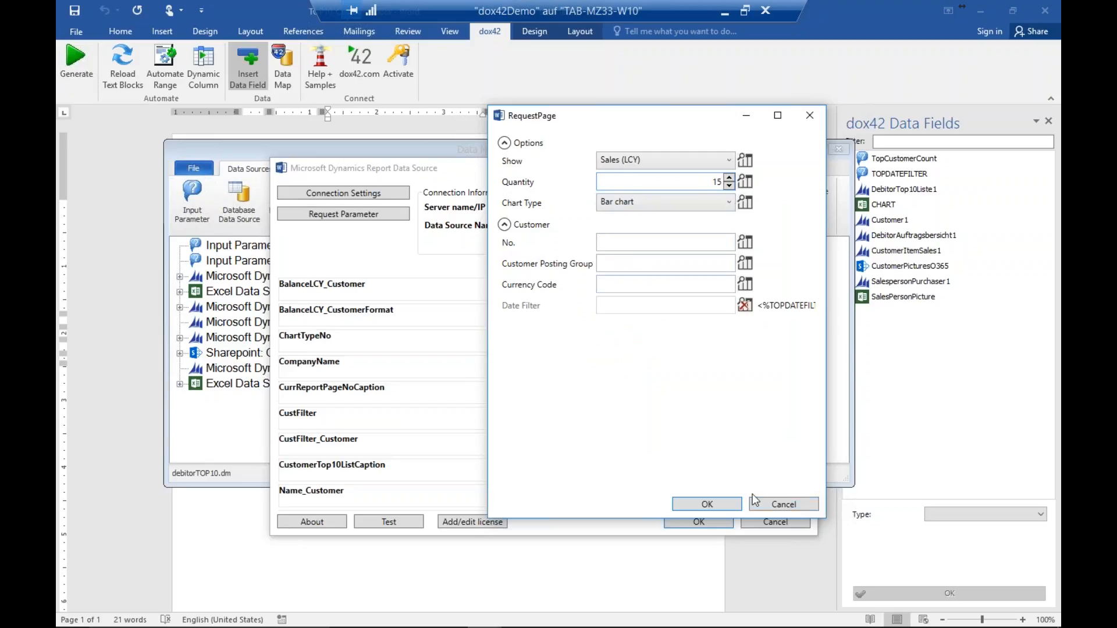
{"action": "left_click", "coordinate": [744, 305]}
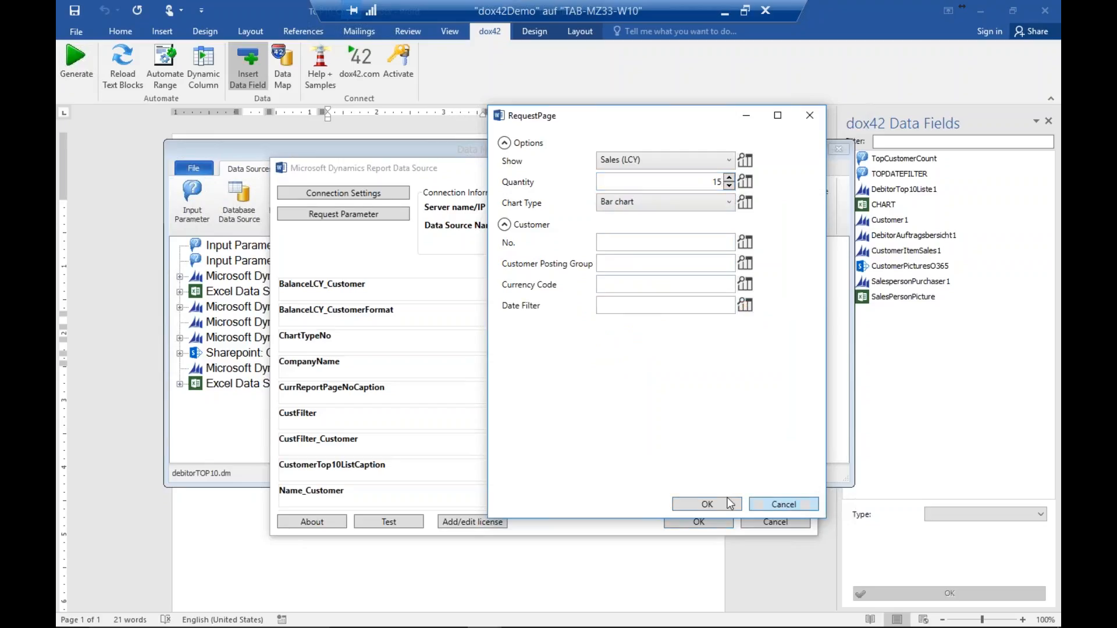
{"action": "left_click", "coordinate": [774, 506]}
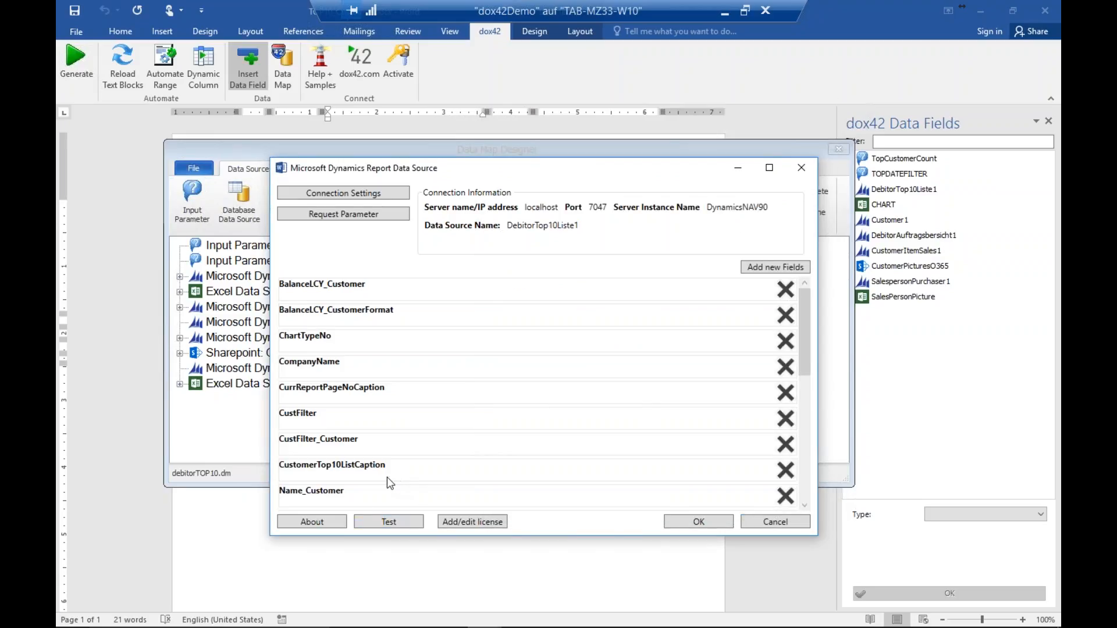
Remove the data field bindings from the Quantity and Date Filter request parameters and apply the request page
{"action": "left_click", "coordinate": [368, 216]}
{"action": "left_click", "coordinate": [427, 187]}
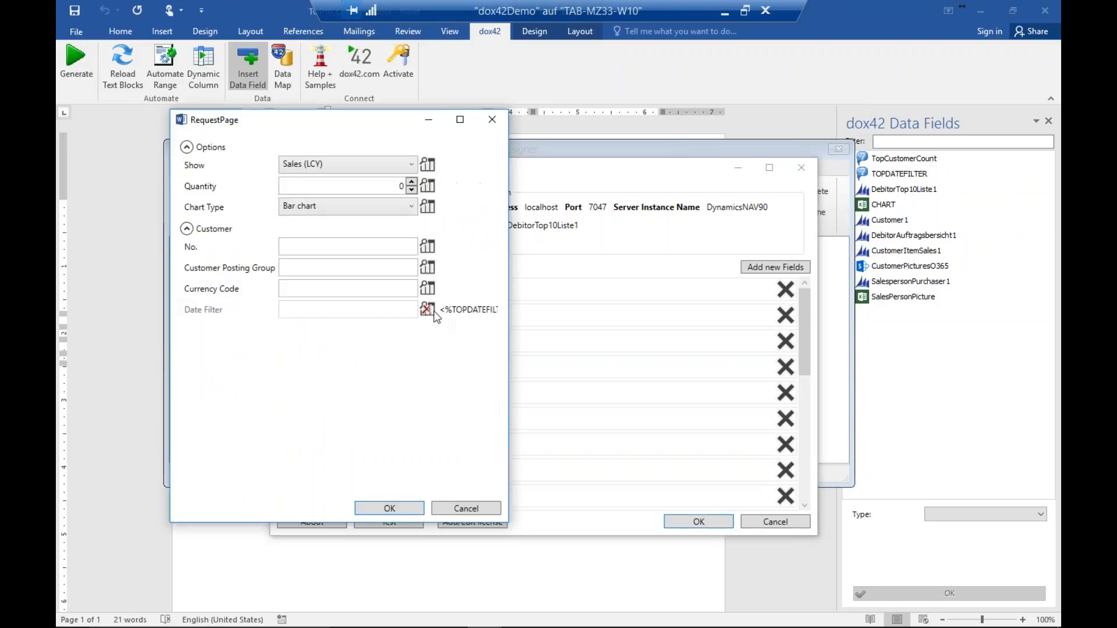
{"action": "left_click", "coordinate": [427, 309]}
{"action": "left_click", "coordinate": [417, 506]}
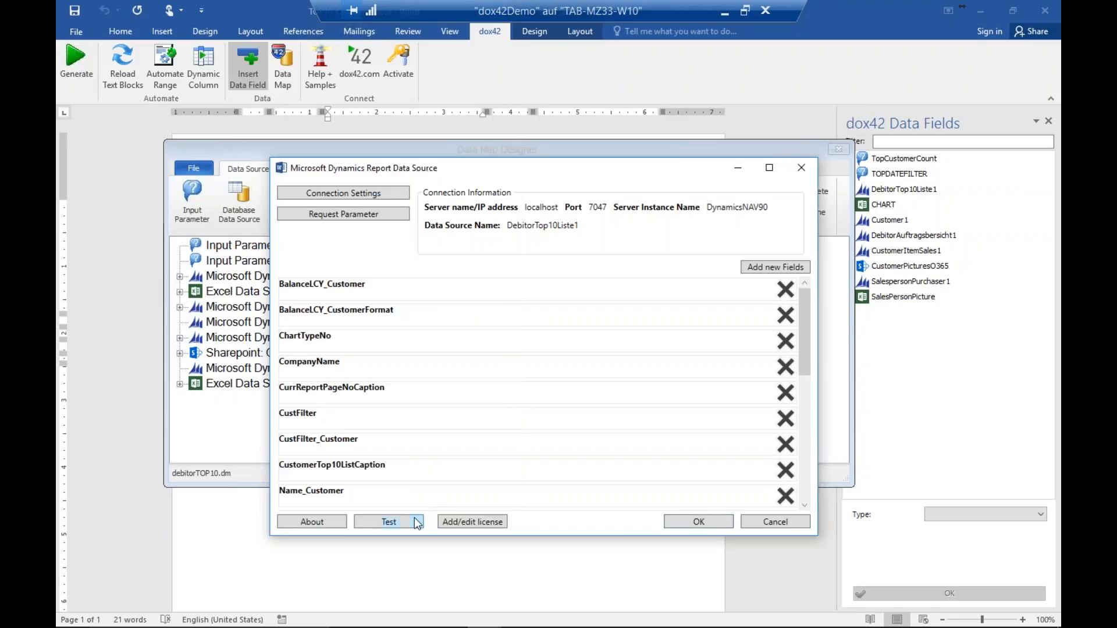
Test the DebitorTop10Liste1 data source, examine the returned NAV records across all columns, and close the results
{"action": "left_click", "coordinate": [414, 519]}
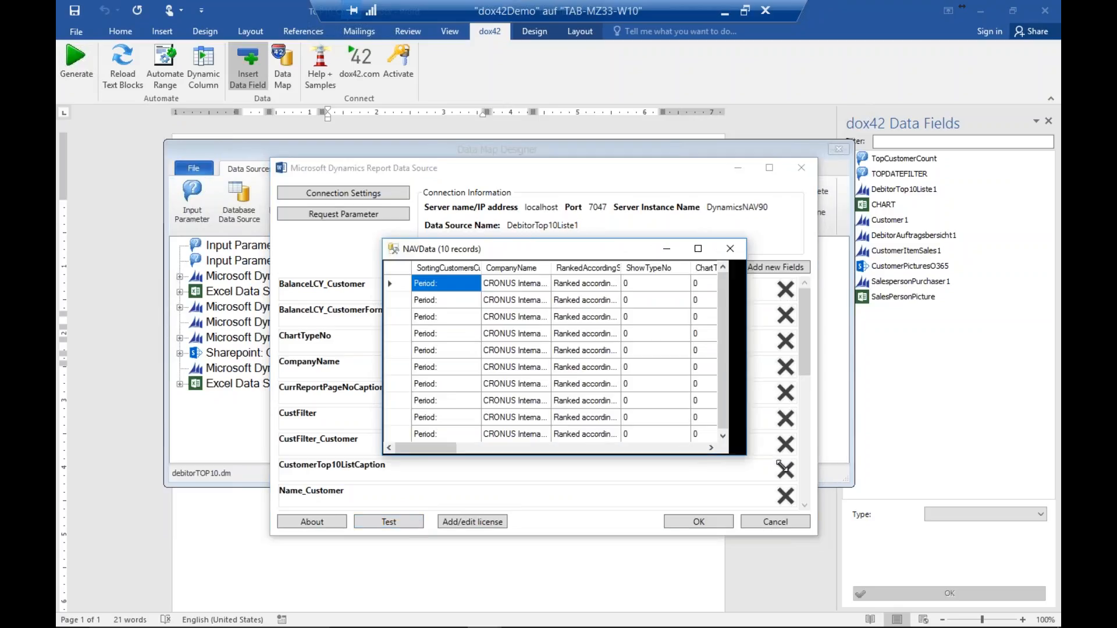
{"action": "left_click_drag", "start_coordinate": [708, 457], "coordinate": [1029, 558]}
{"action": "left_click_drag", "start_coordinate": [552, 555], "coordinate": [955, 551]}
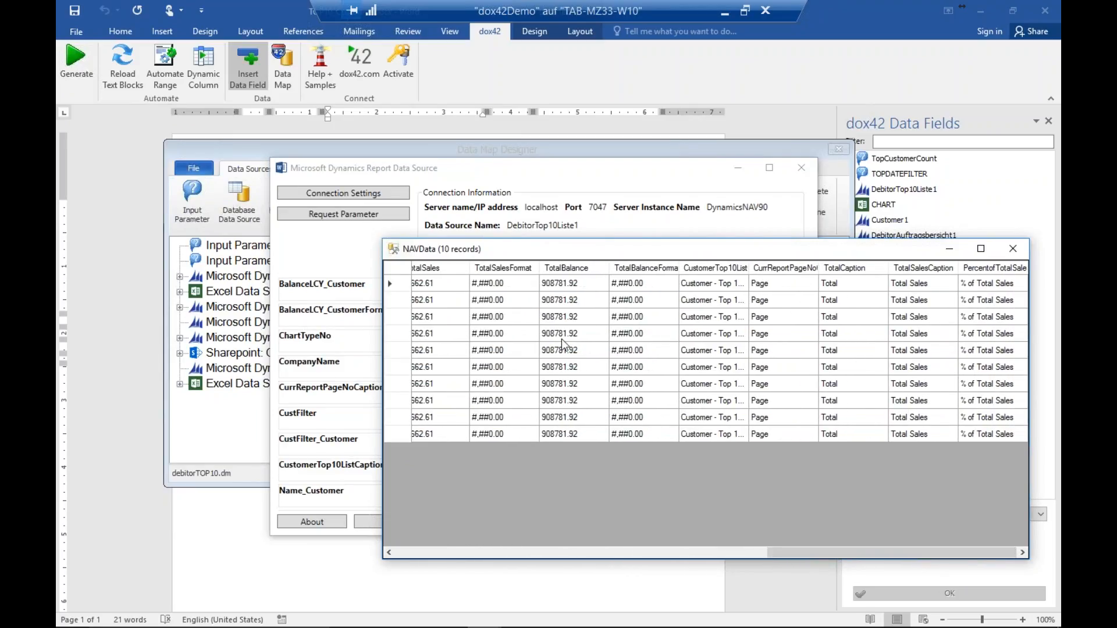
{"action": "left_click_drag", "start_coordinate": [805, 557], "coordinate": [431, 515]}
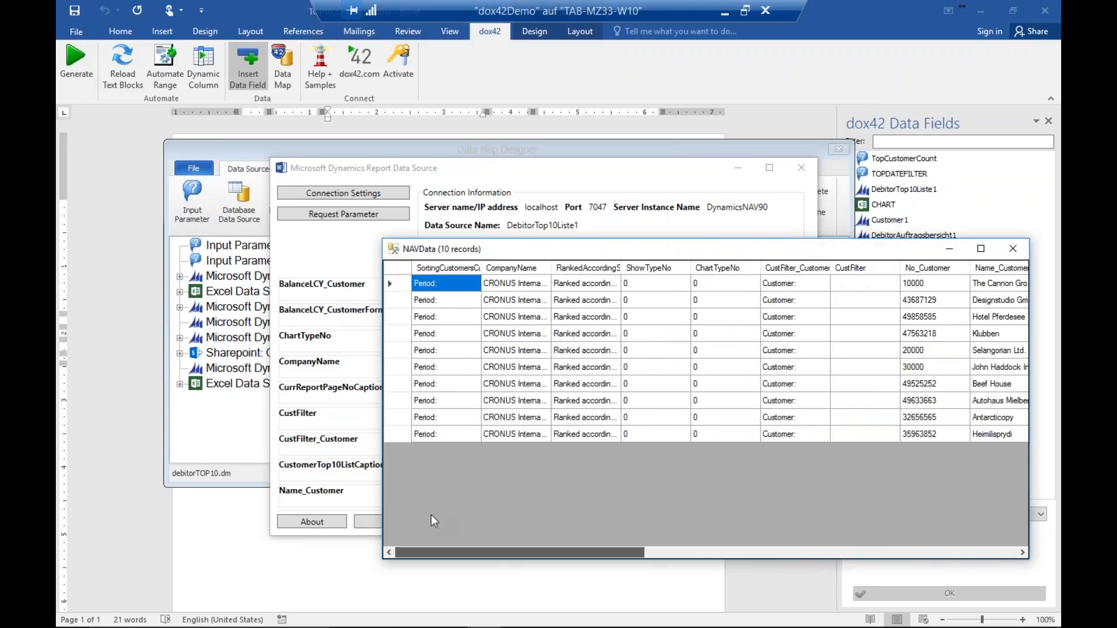
{"action": "left_click", "coordinate": [1013, 249]}
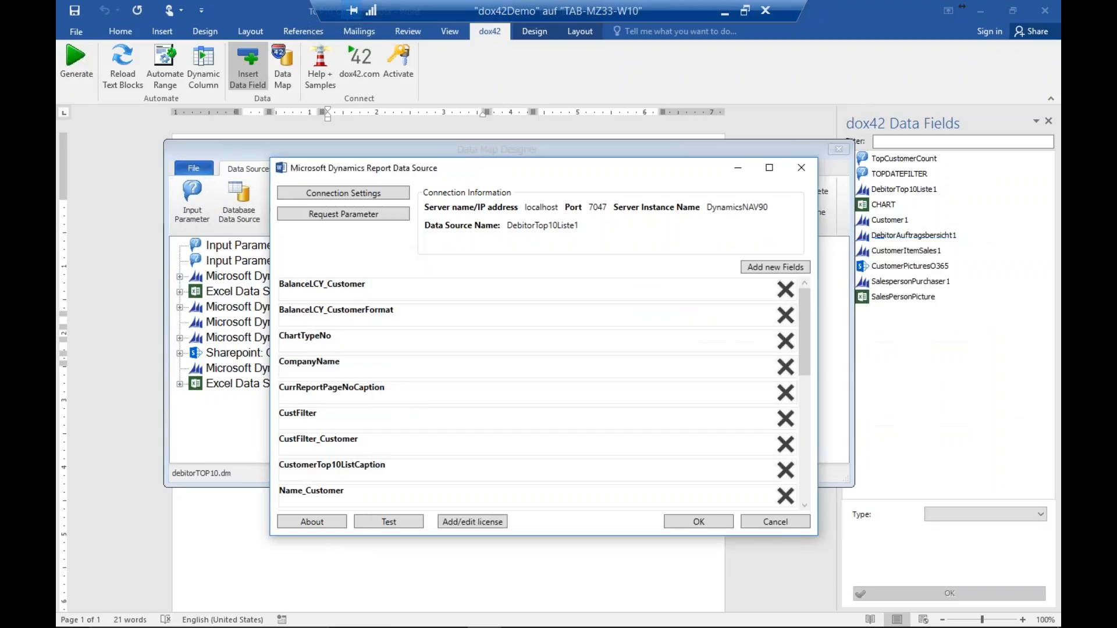
View the report fields available to the data source, and leave the data source and data map without applying changes
{"action": "left_click", "coordinate": [771, 268]}
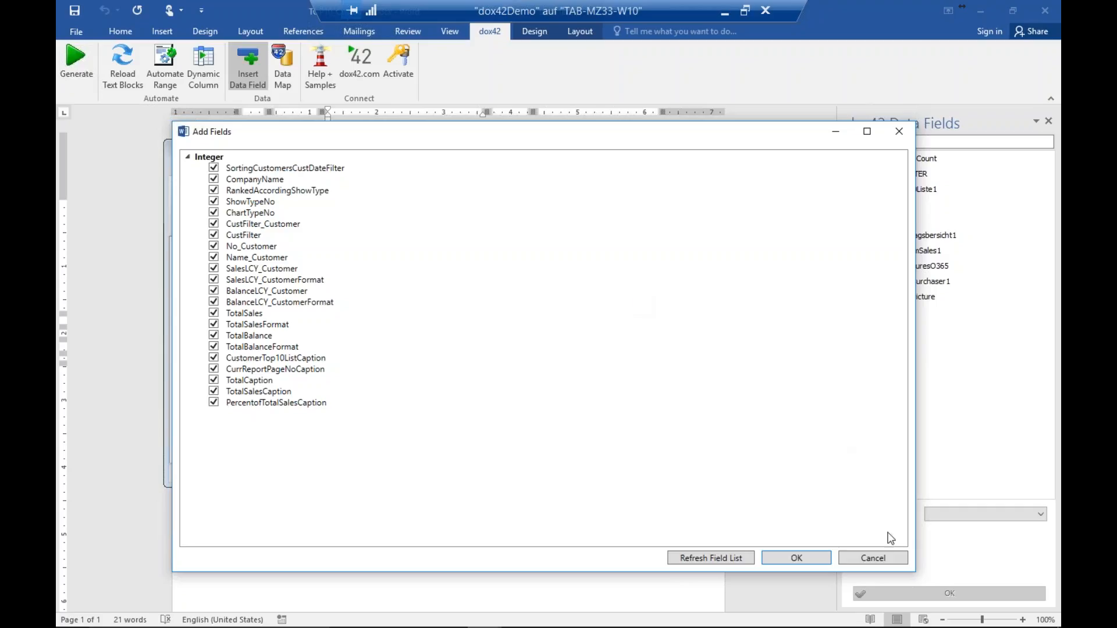
{"action": "left_click", "coordinate": [885, 557]}
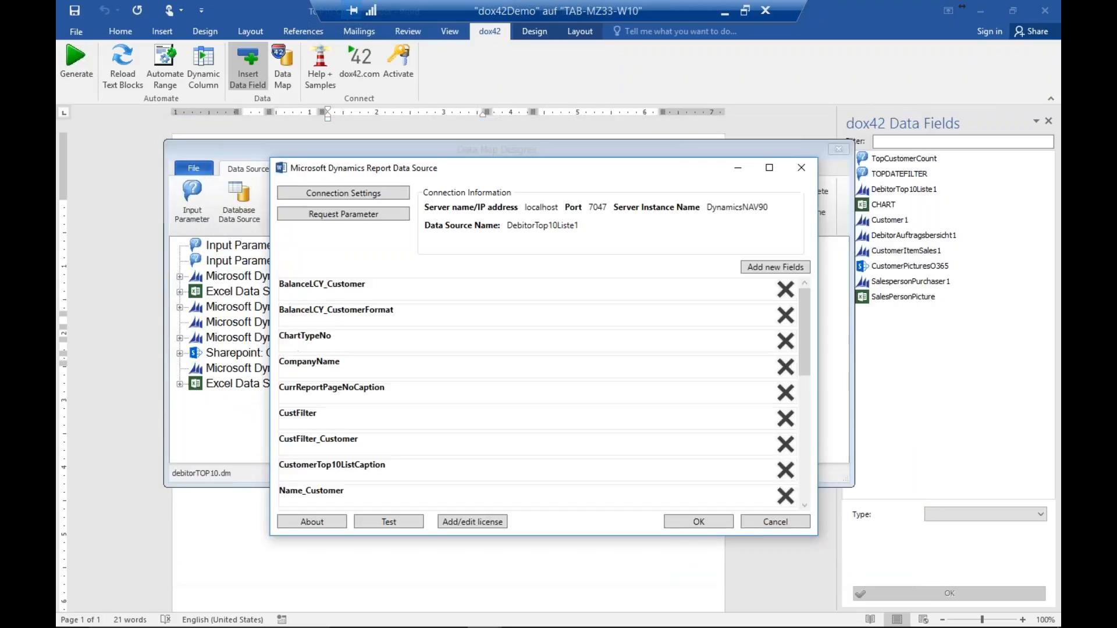
{"action": "left_click", "coordinate": [787, 522]}
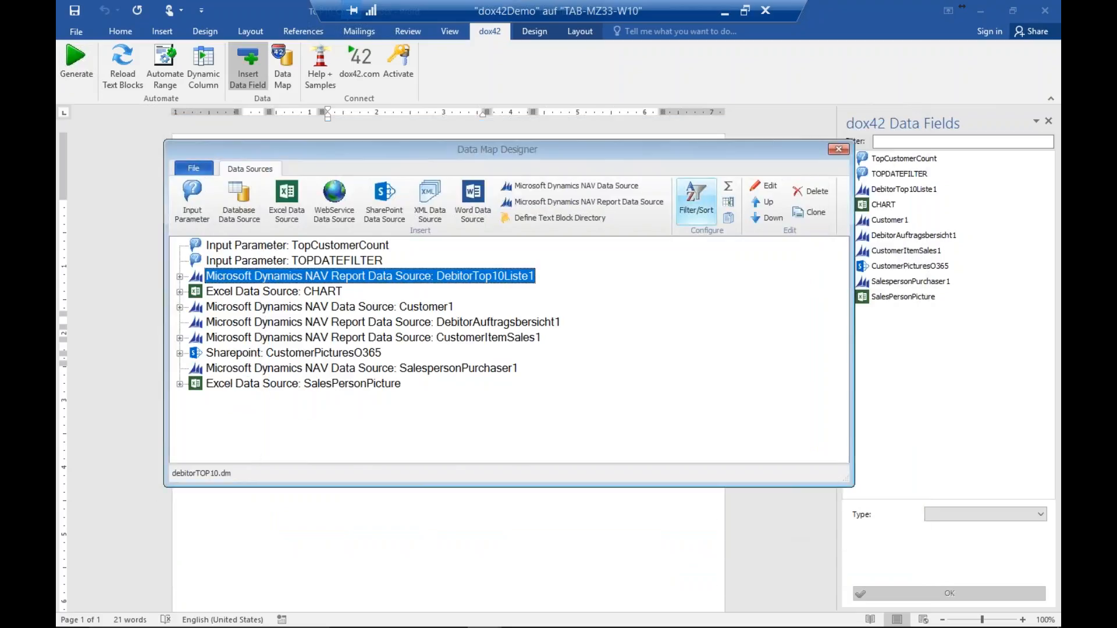
{"action": "left_click", "coordinate": [838, 150]}
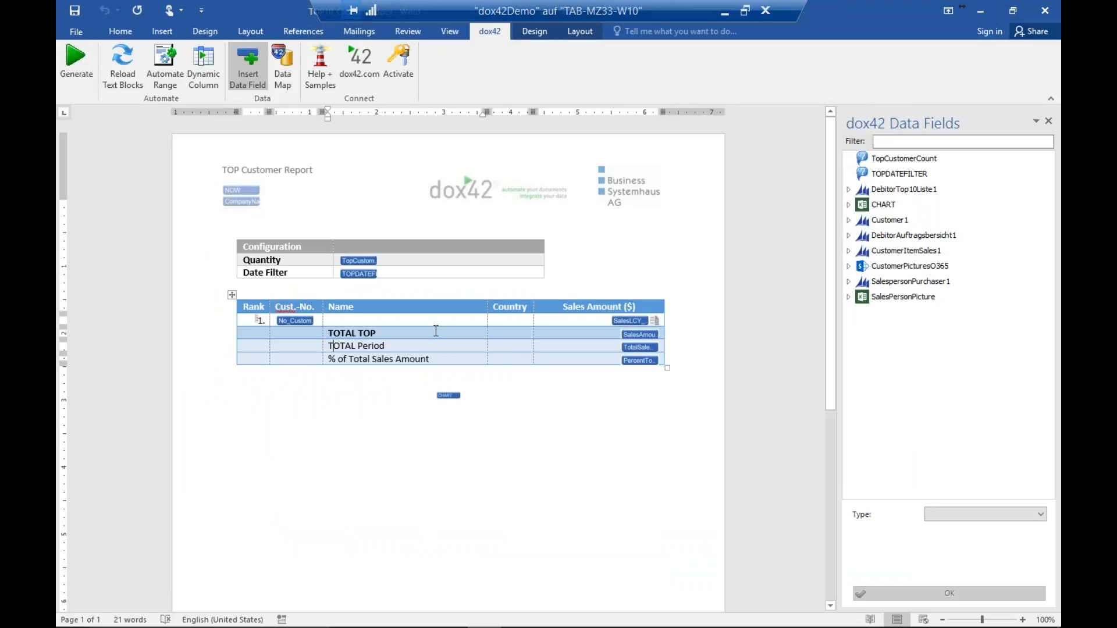
Insert the Name_Customer field of DebitorTop10Liste1 into the Name cell of the ranked customer row
{"action": "left_click", "coordinate": [347, 322]}
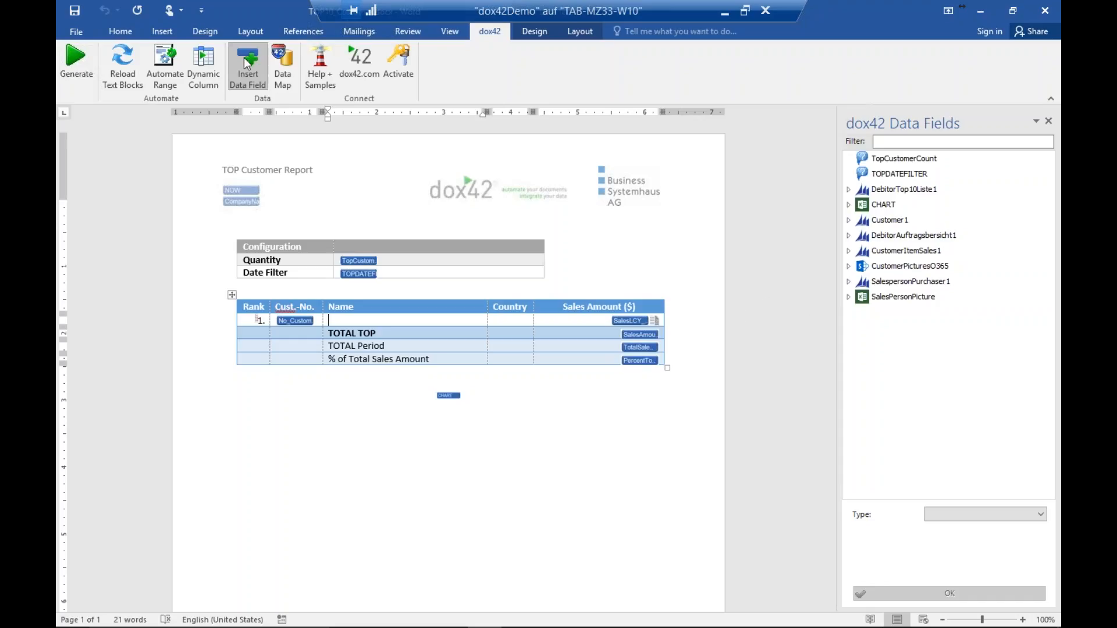
{"action": "left_click", "coordinate": [246, 72]}
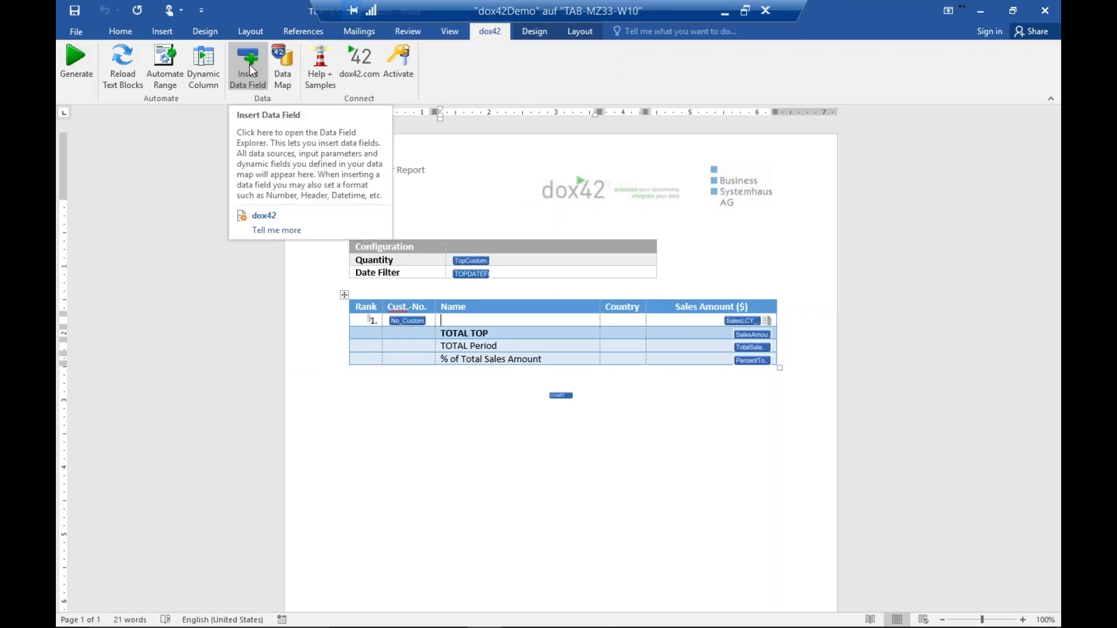
{"action": "left_click", "coordinate": [251, 75]}
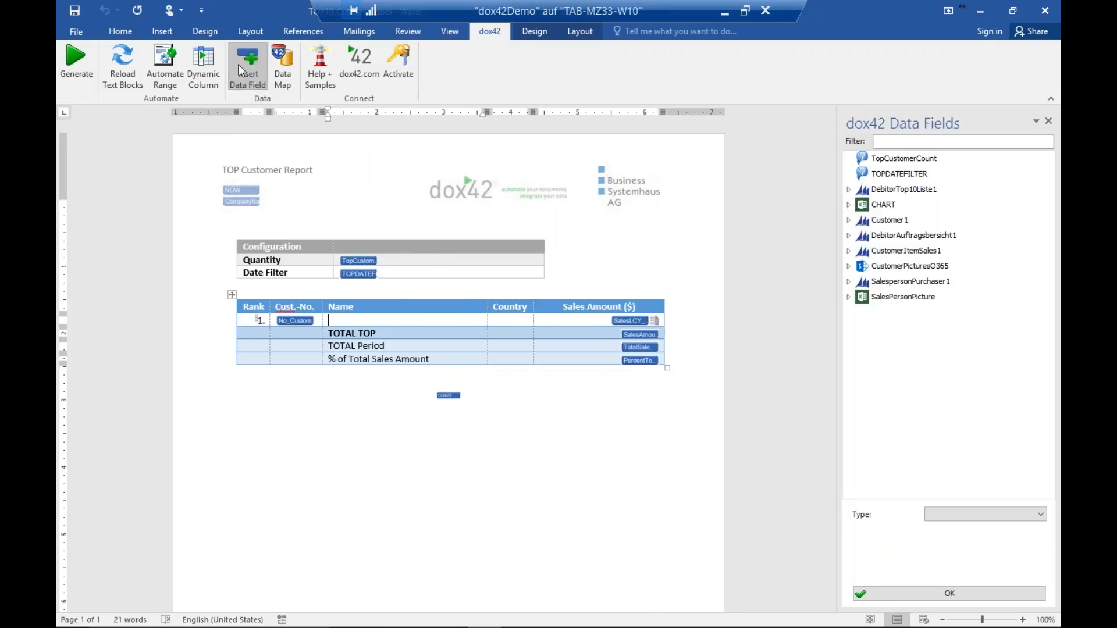
{"action": "left_click", "coordinate": [848, 190]}
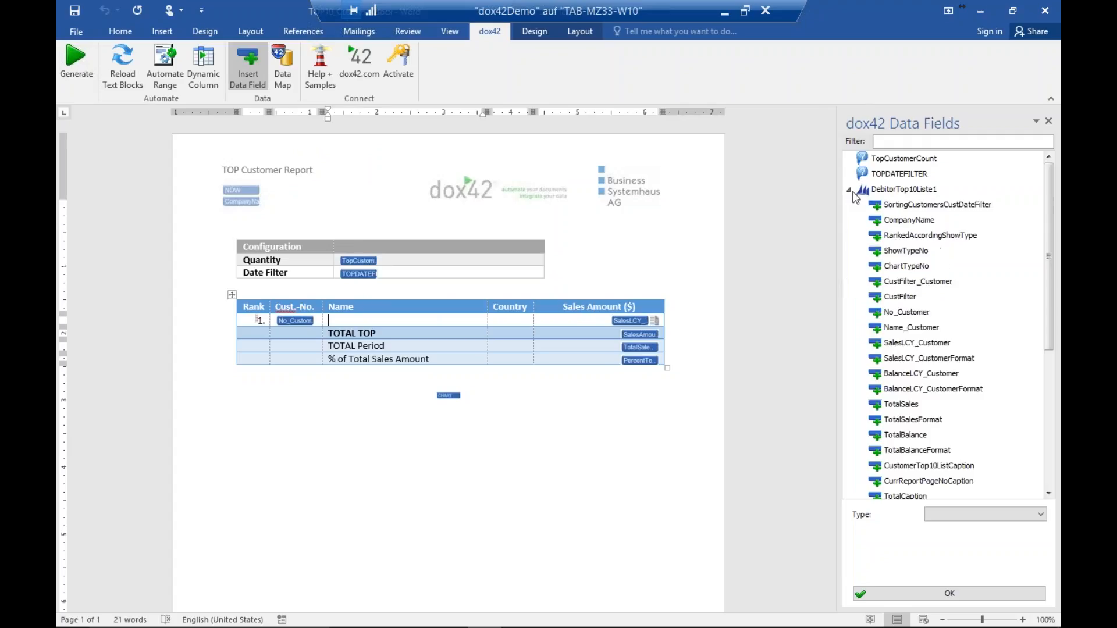
{"action": "left_click", "coordinate": [917, 190]}
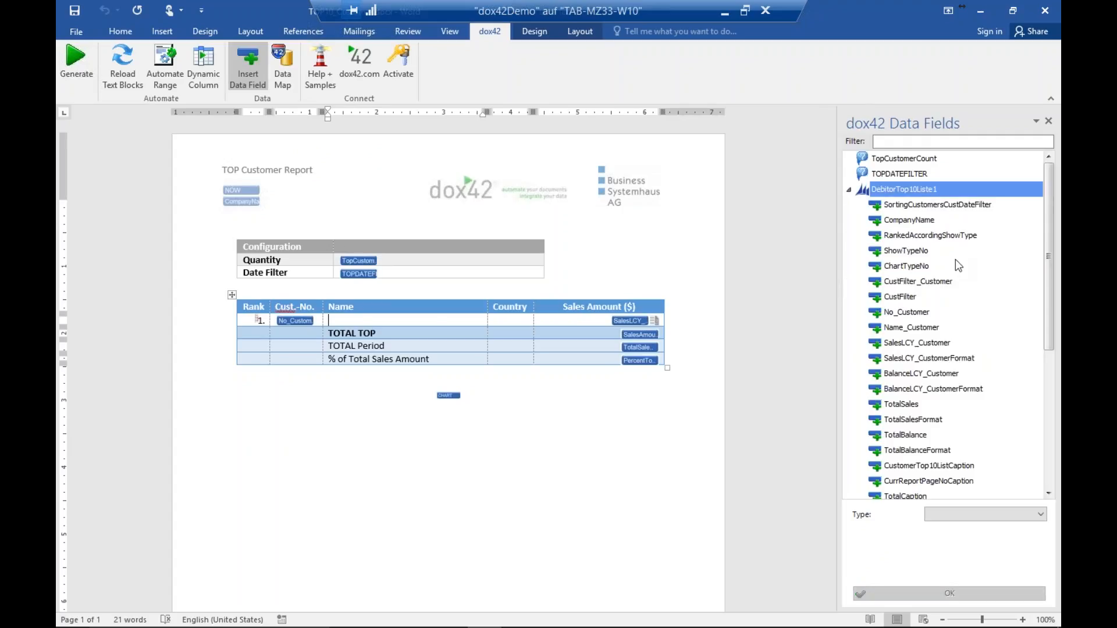
{"action": "scroll", "coordinate": [957, 265], "scroll_direction": "down", "scroll_amount": 5}
{"action": "scroll", "coordinate": [955, 260], "scroll_direction": "up", "scroll_amount": 3}
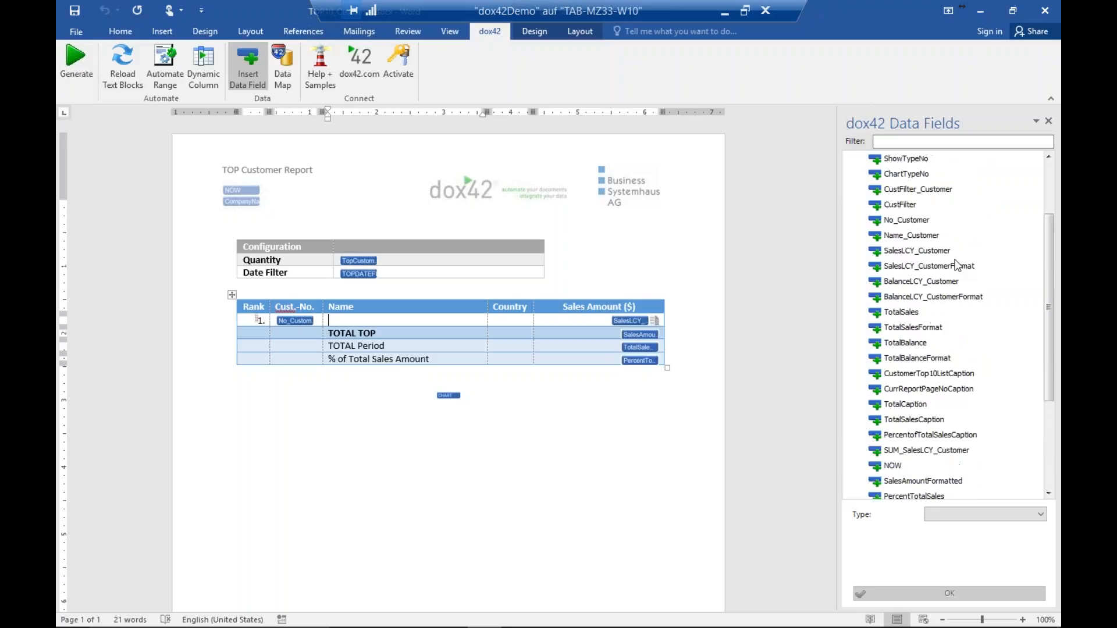
{"action": "scroll", "coordinate": [893, 268], "scroll_direction": "up", "scroll_amount": 1}
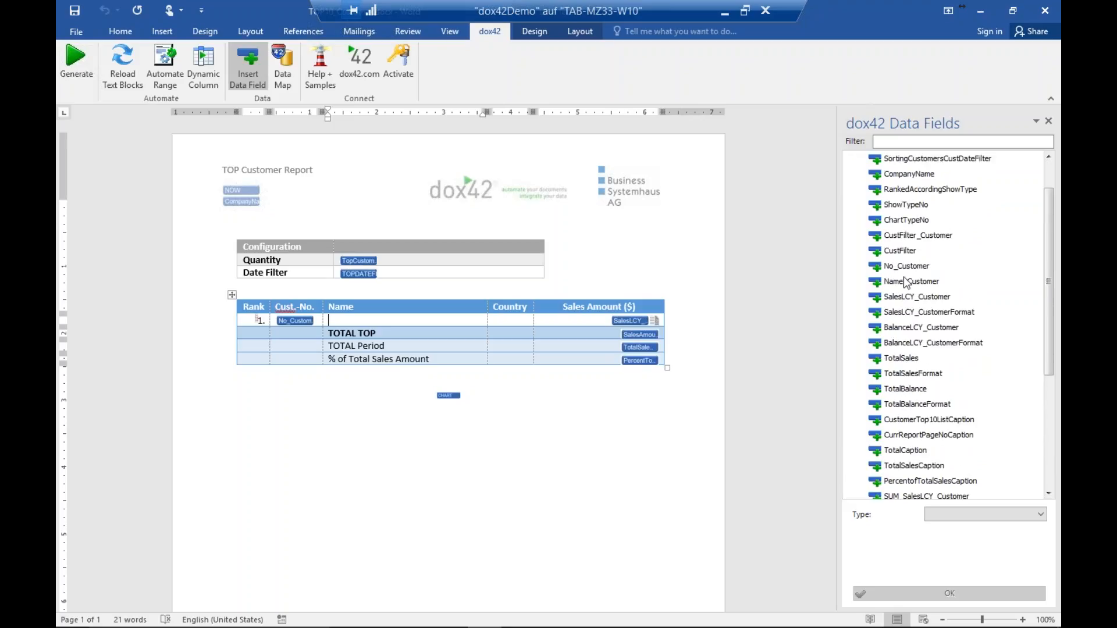
{"action": "left_click", "coordinate": [907, 282]}
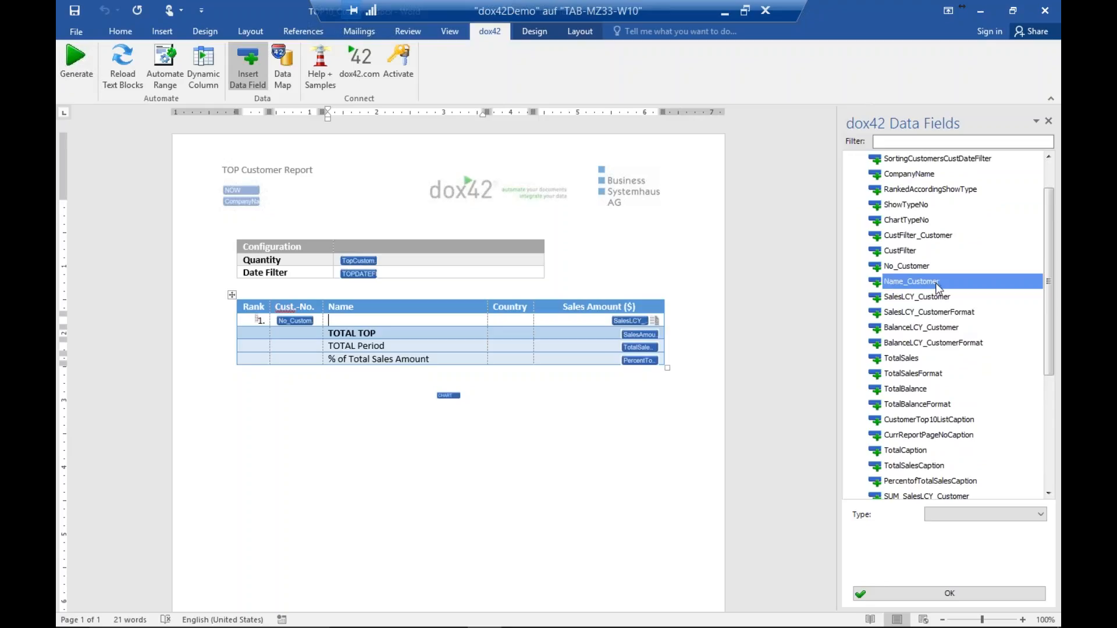
{"action": "left_click_drag", "start_coordinate": [871, 282], "coordinate": [391, 322]}
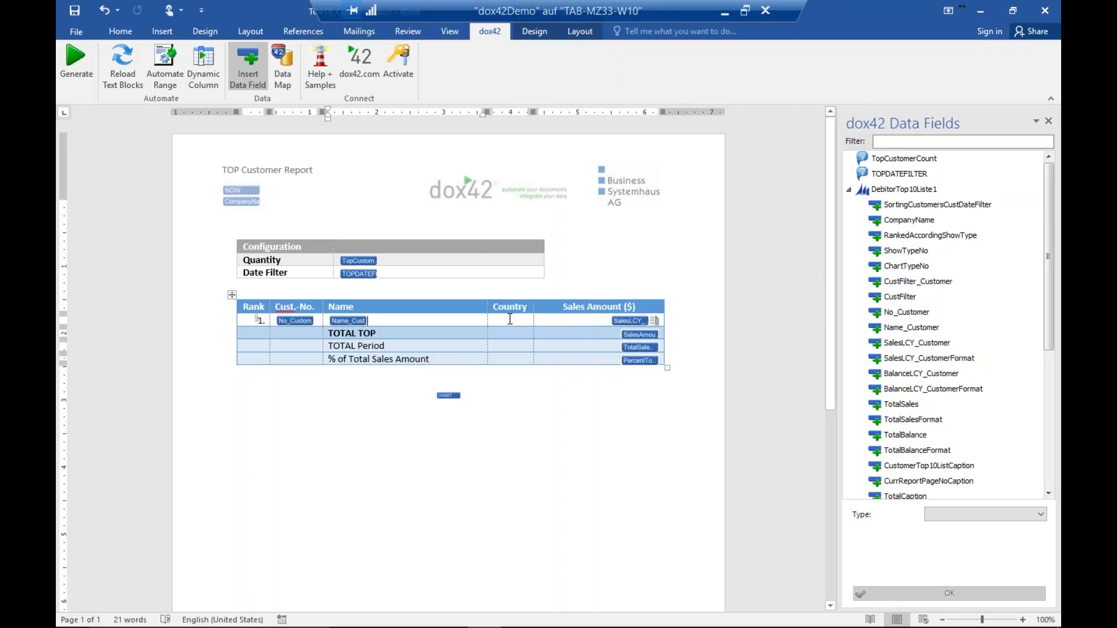
Place the cursor in the customer row's Country cell and open the Customer1 data source for editing in the data map
{"action": "left_click", "coordinate": [509, 320]}
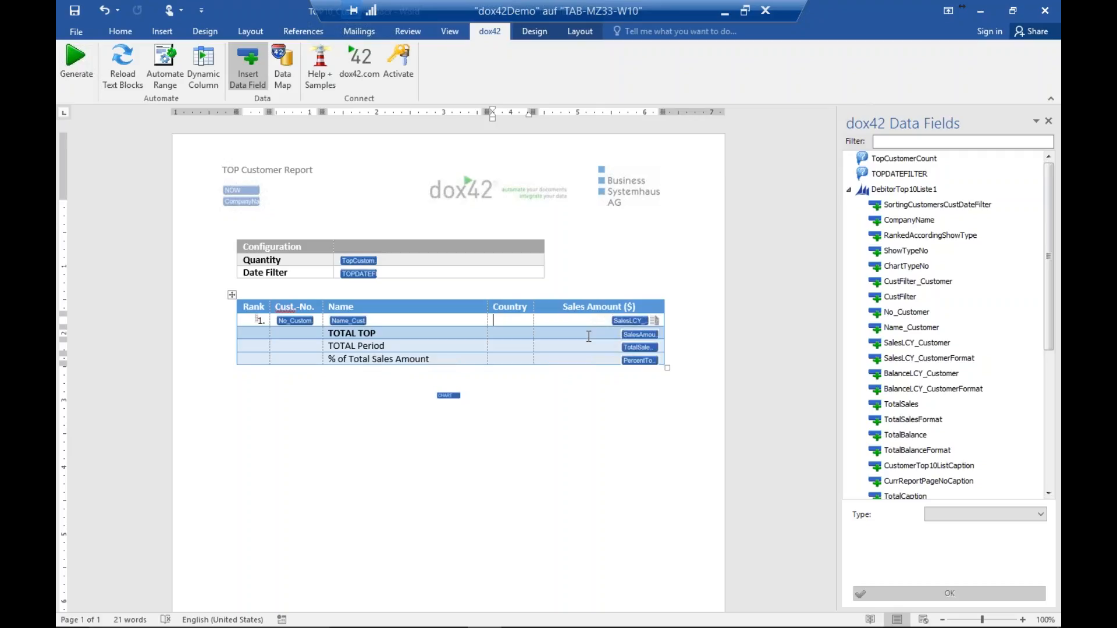
{"action": "left_click", "coordinate": [282, 64]}
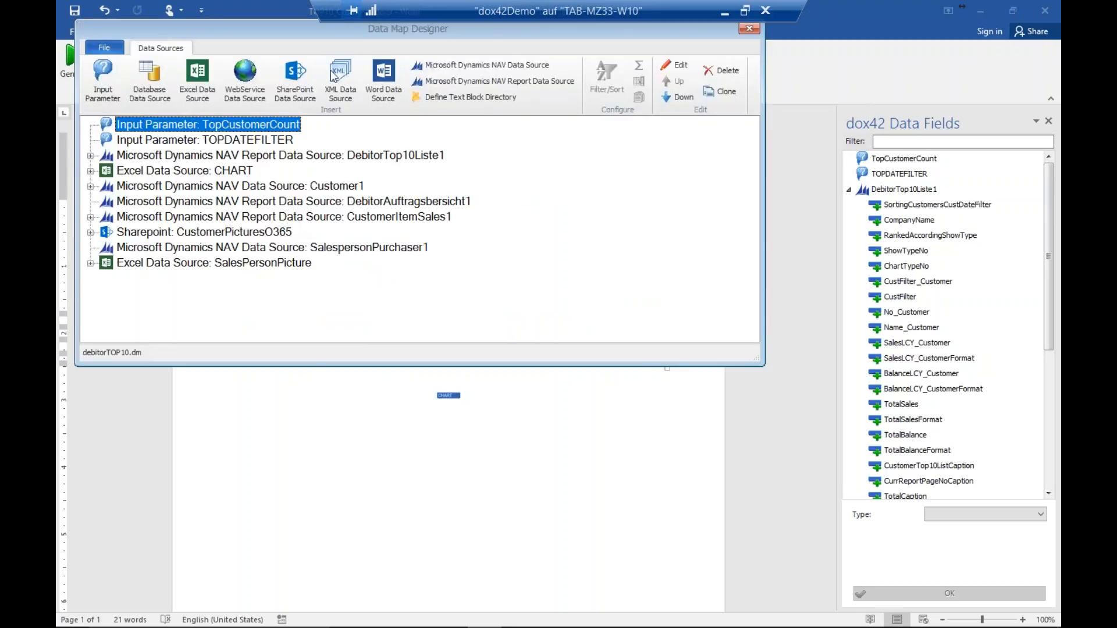
{"action": "left_click_drag", "start_coordinate": [282, 37], "coordinate": [388, 118]}
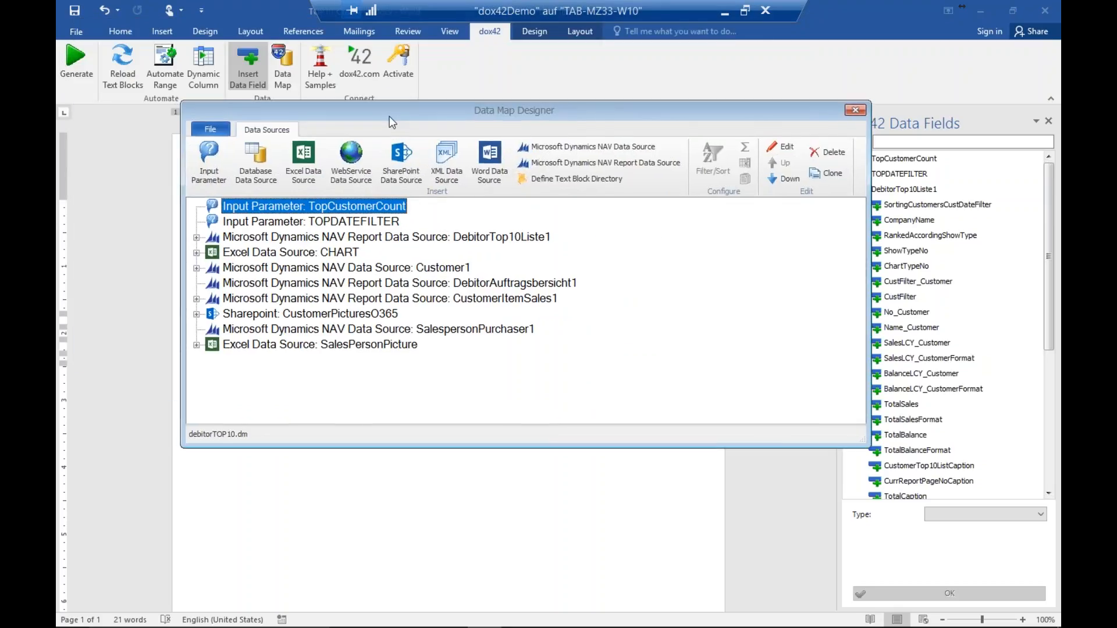
{"action": "left_click", "coordinate": [435, 268]}
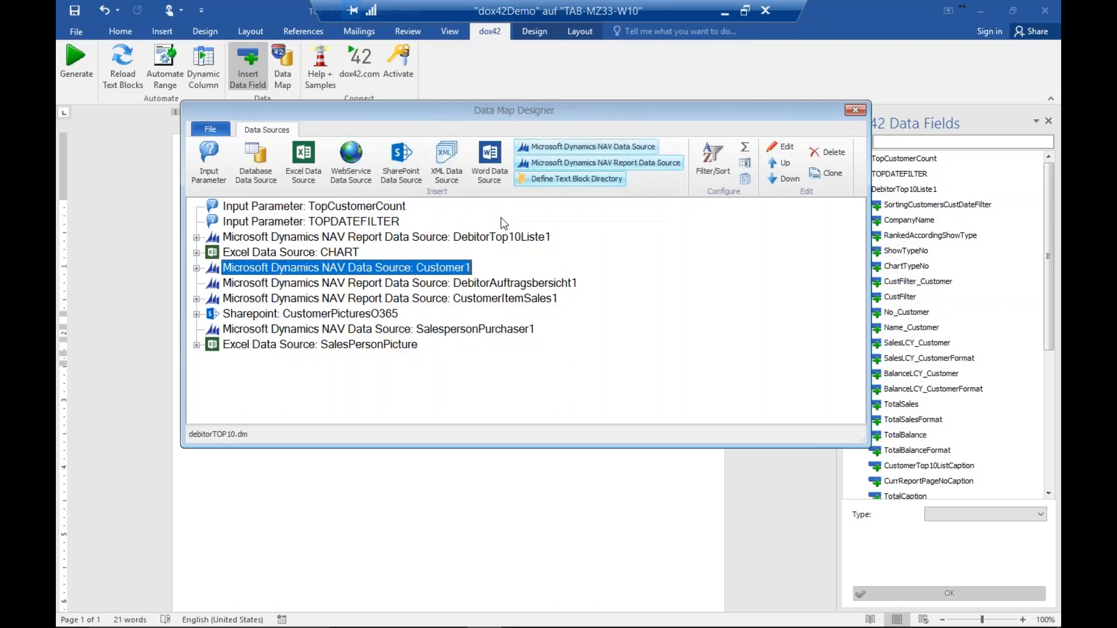
{"action": "right_click", "coordinate": [297, 269]}
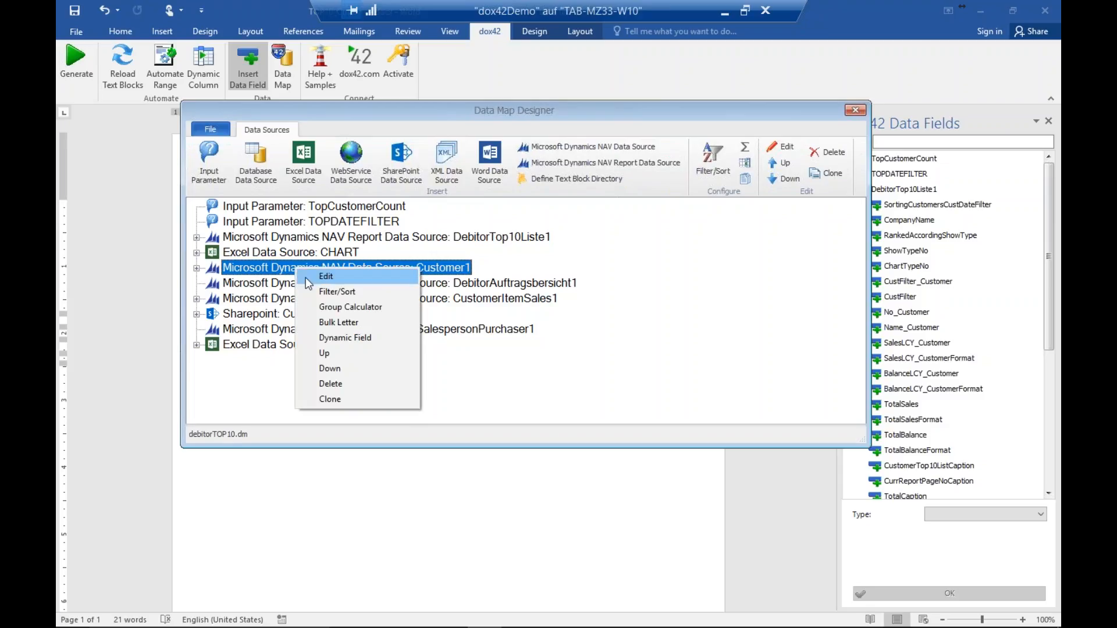
{"action": "left_click", "coordinate": [327, 279]}
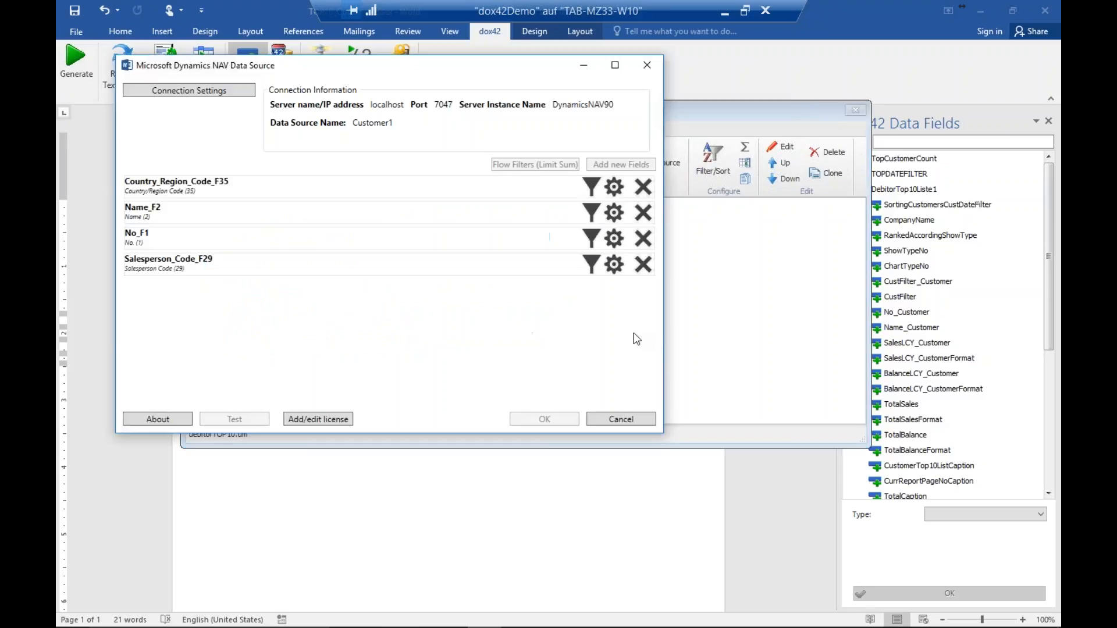
Connect Customer1 to Dynamics NAV, view the tables available for selection, and leave the connection settings without changing the table
{"action": "left_click", "coordinate": [179, 92]}
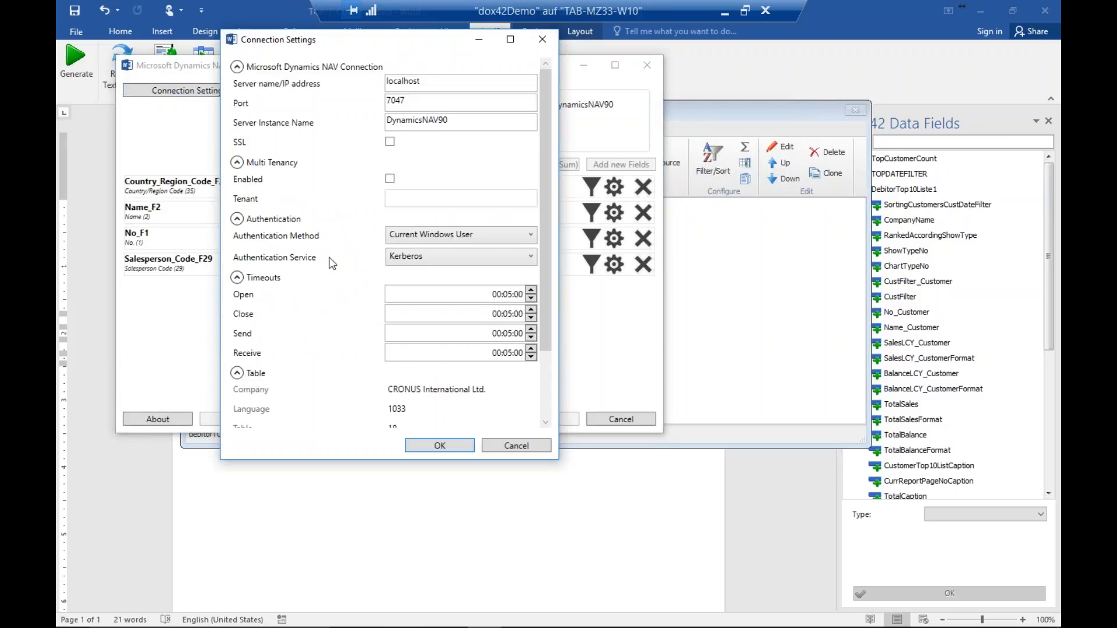
{"action": "left_click_drag", "start_coordinate": [545, 129], "coordinate": [544, 193]}
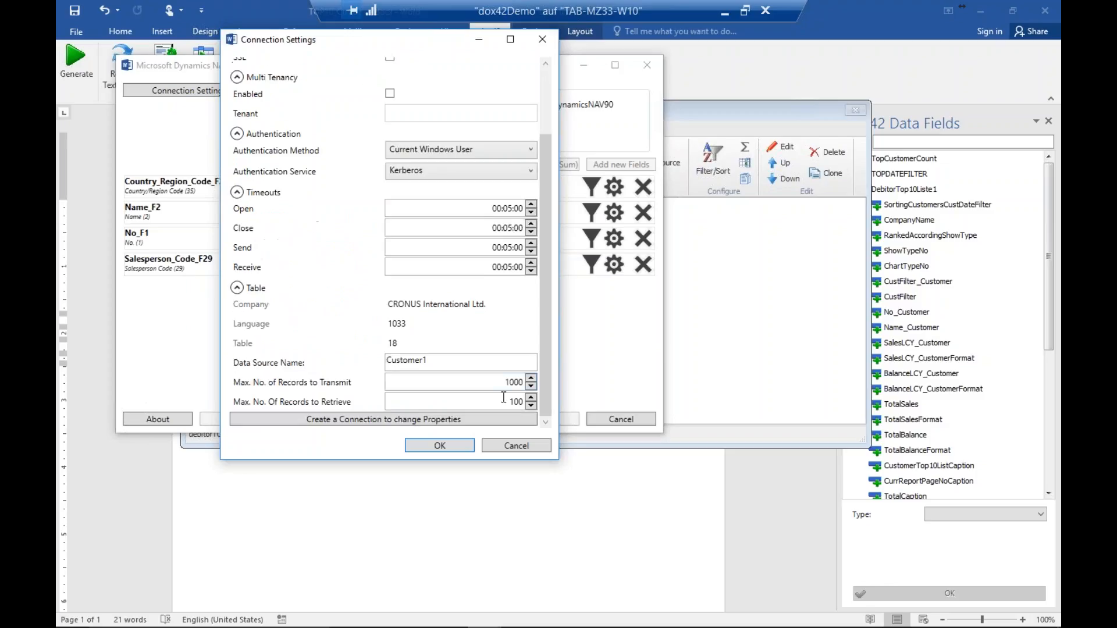
{"action": "left_click", "coordinate": [339, 417]}
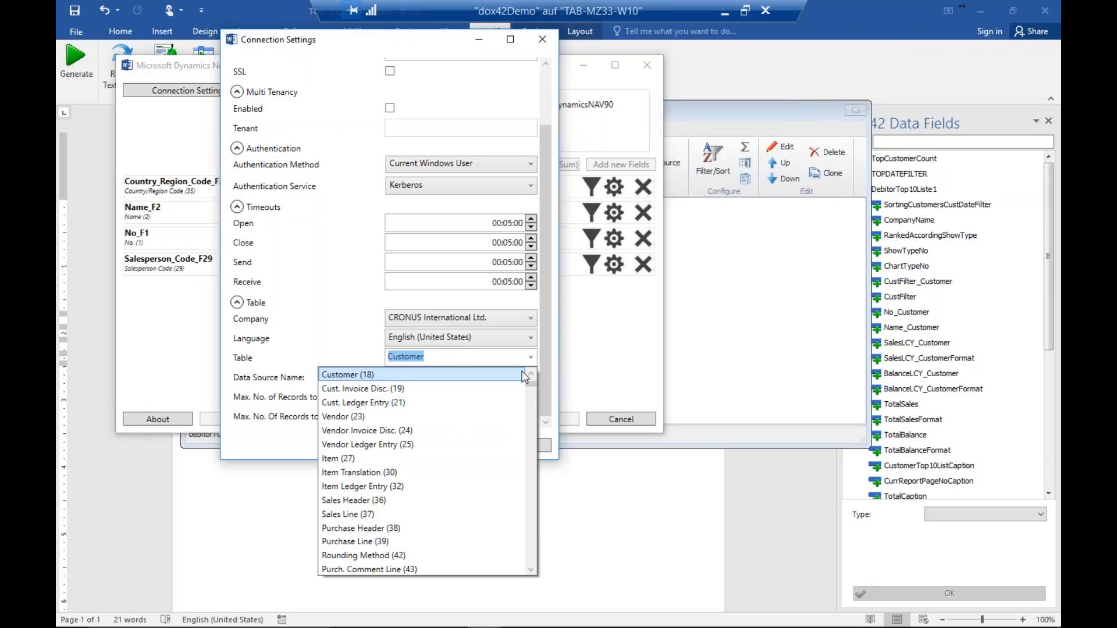
{"action": "left_click", "coordinate": [261, 394]}
{"action": "left_click", "coordinate": [515, 449]}
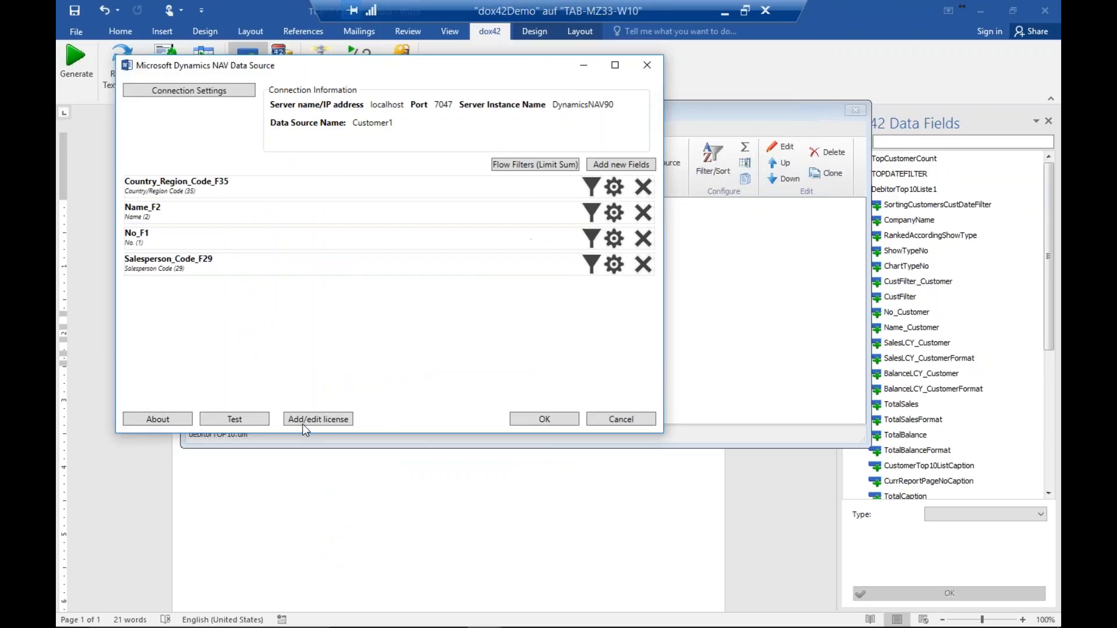
View the fields that can be added to Customer1, search their captions for "Sal", and clear the search
{"action": "left_click", "coordinate": [244, 420]}
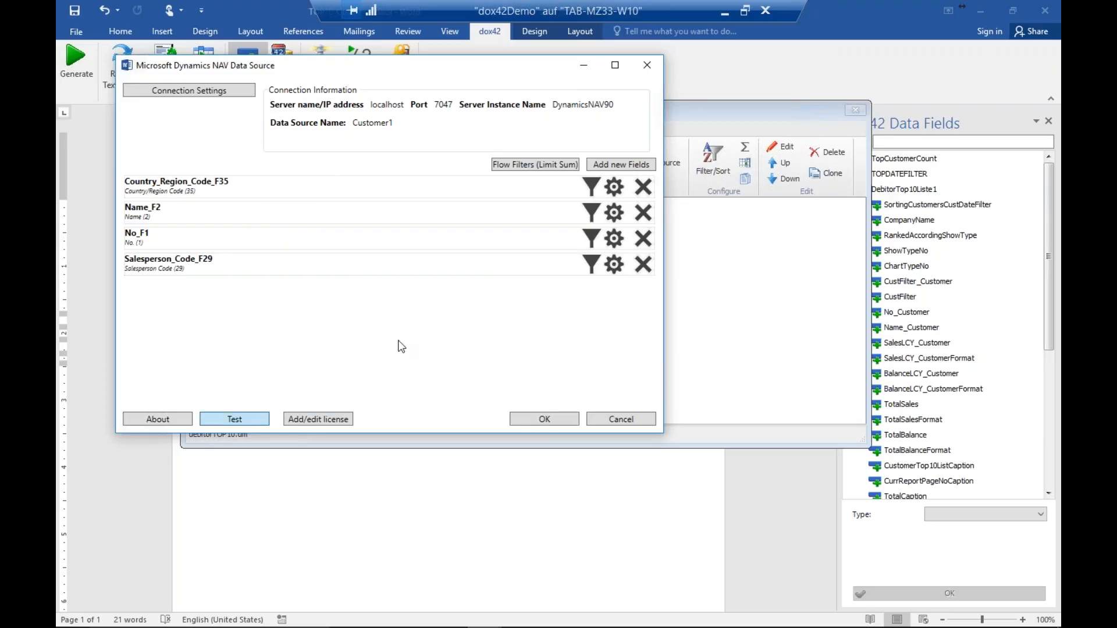
{"action": "left_click", "coordinate": [616, 165]}
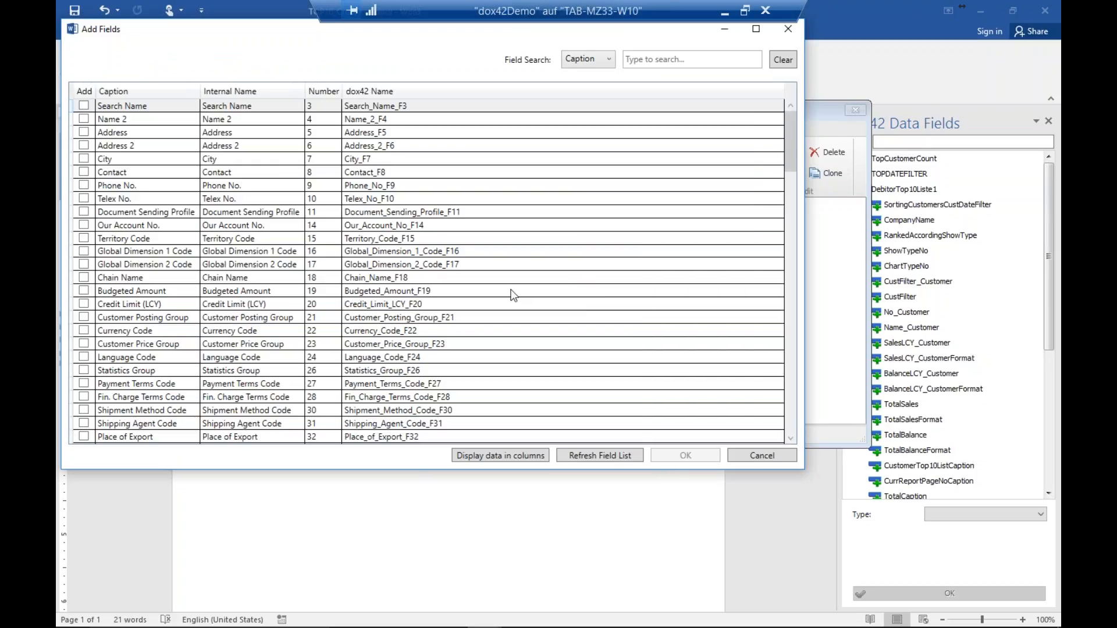
{"action": "left_click", "coordinate": [599, 60]}
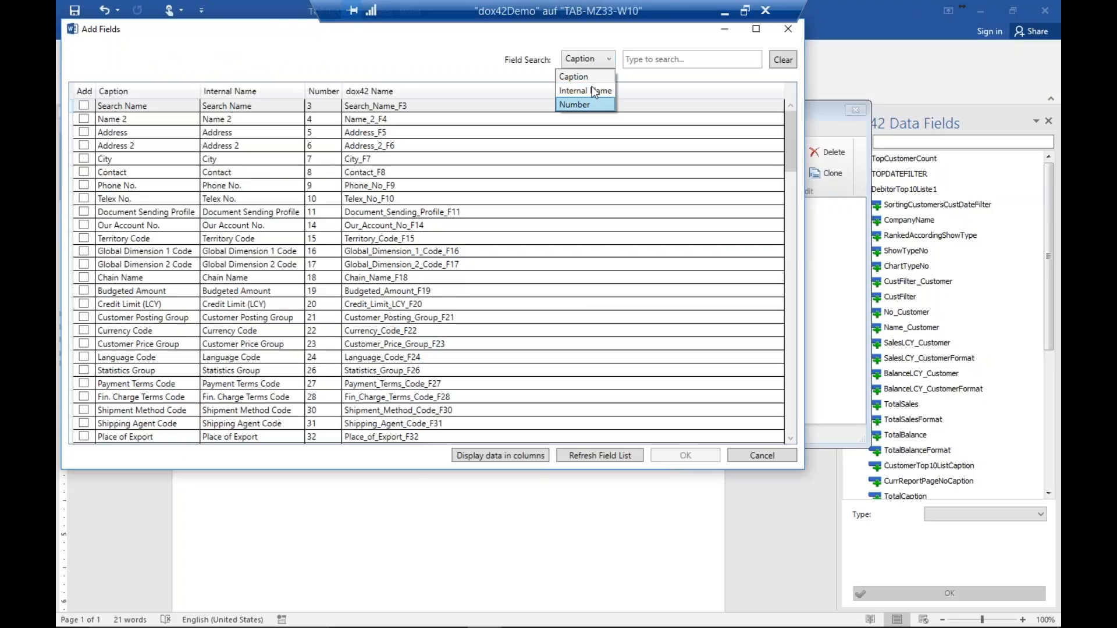
{"action": "left_click", "coordinate": [669, 69]}
{"action": "left_click", "coordinate": [670, 57]}
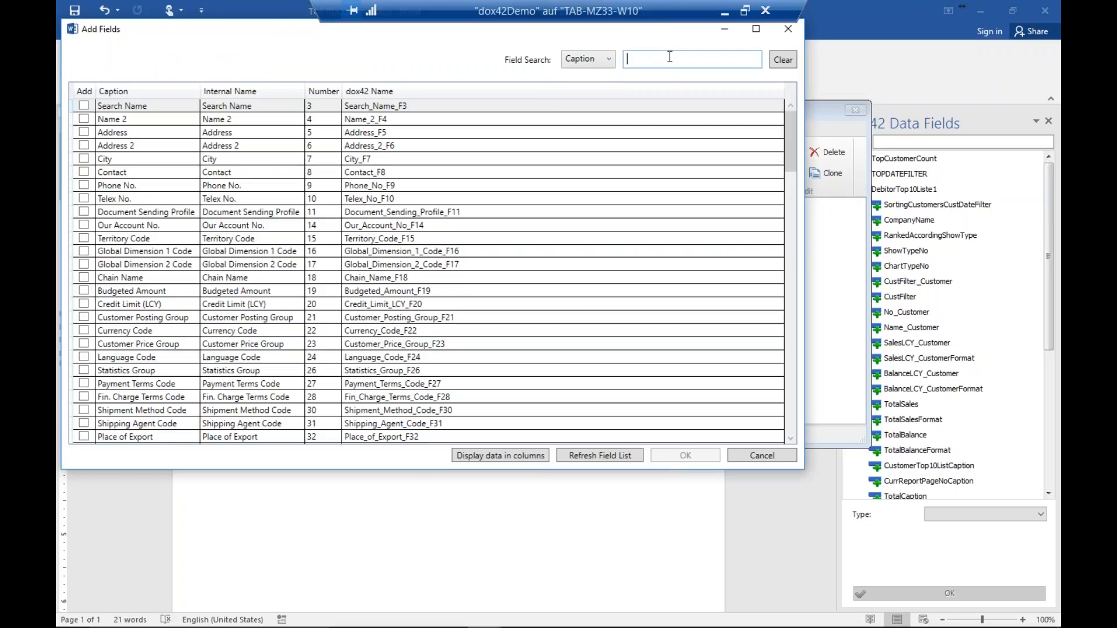
{"action": "type", "text": "Sal"}
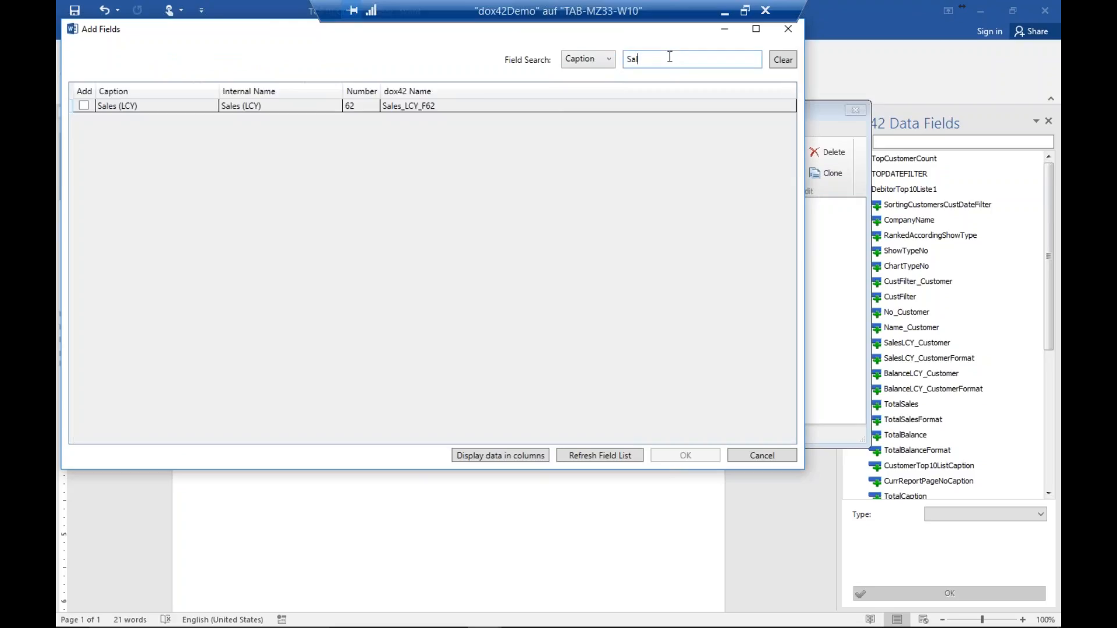
{"action": "key", "text": "BackSpace"}
{"action": "key", "text": "BackSpace"}
{"action": "key", "text": "BackSpace"}
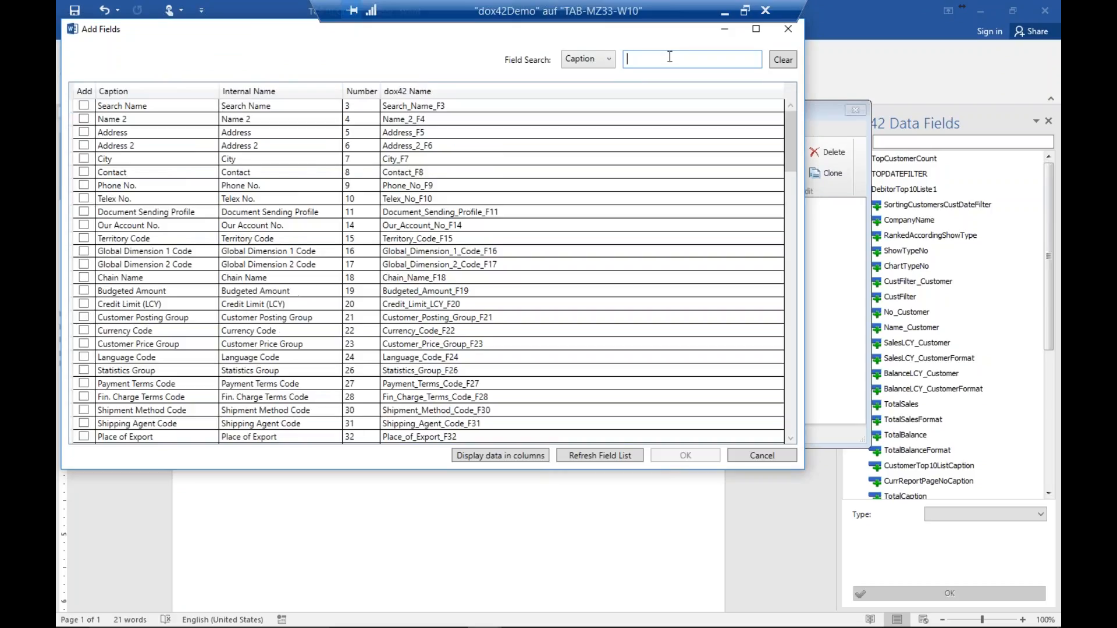
Search the field captions for "Cur", clear the search, and close the field list without adding any fields
{"action": "type", "text": "Cur"}
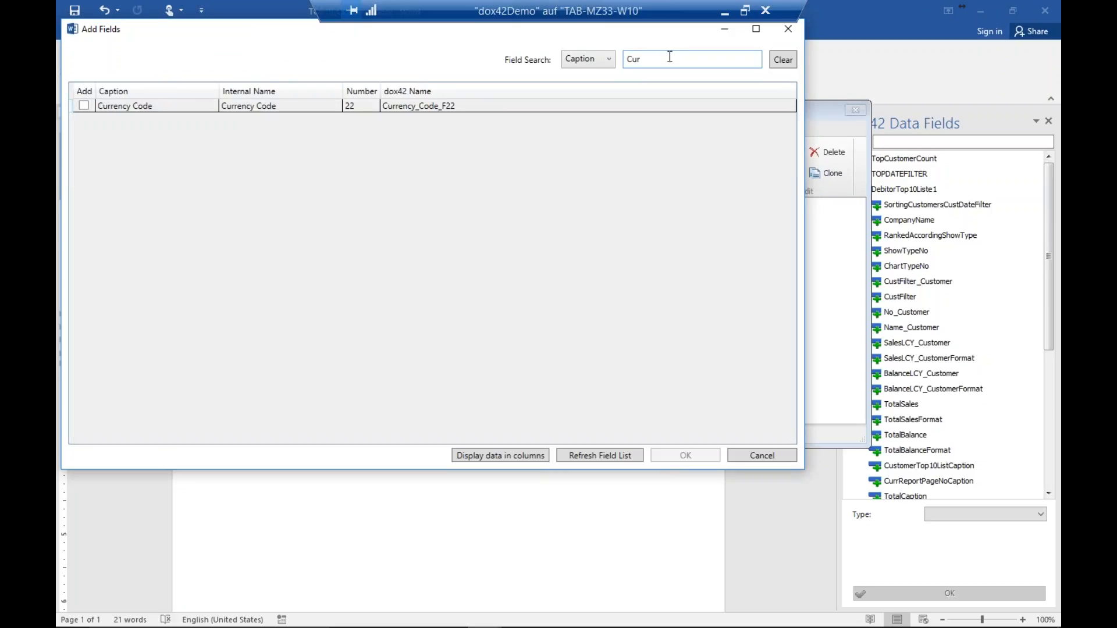
{"action": "key", "text": "BackSpace"}
{"action": "key", "text": "BackSpace"}
{"action": "key", "text": "BackSpace"}
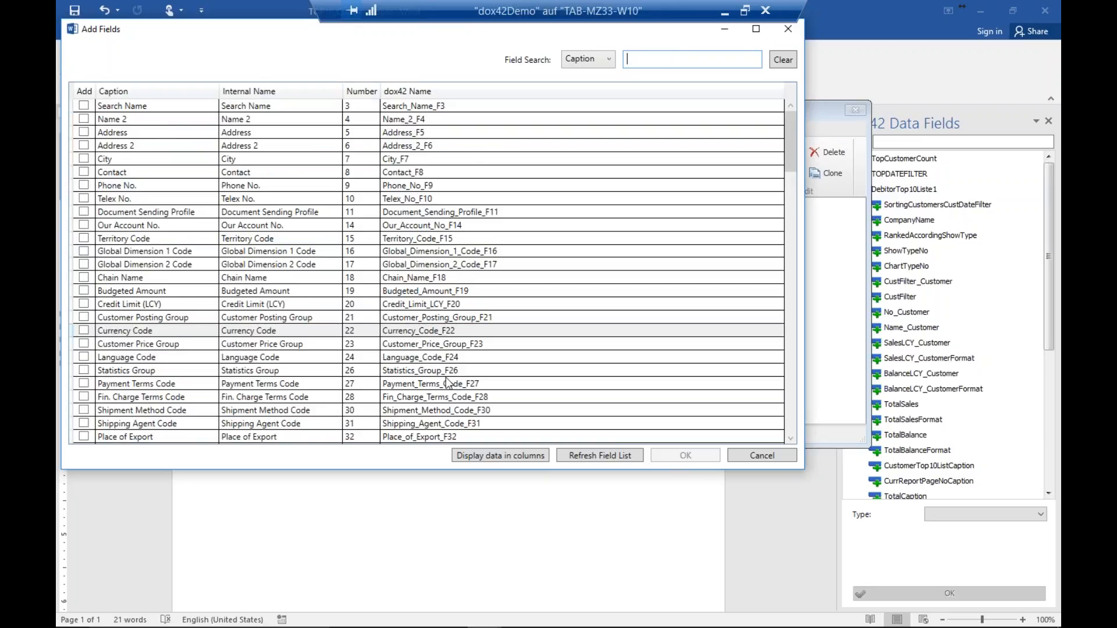
{"action": "left_click", "coordinate": [770, 457]}
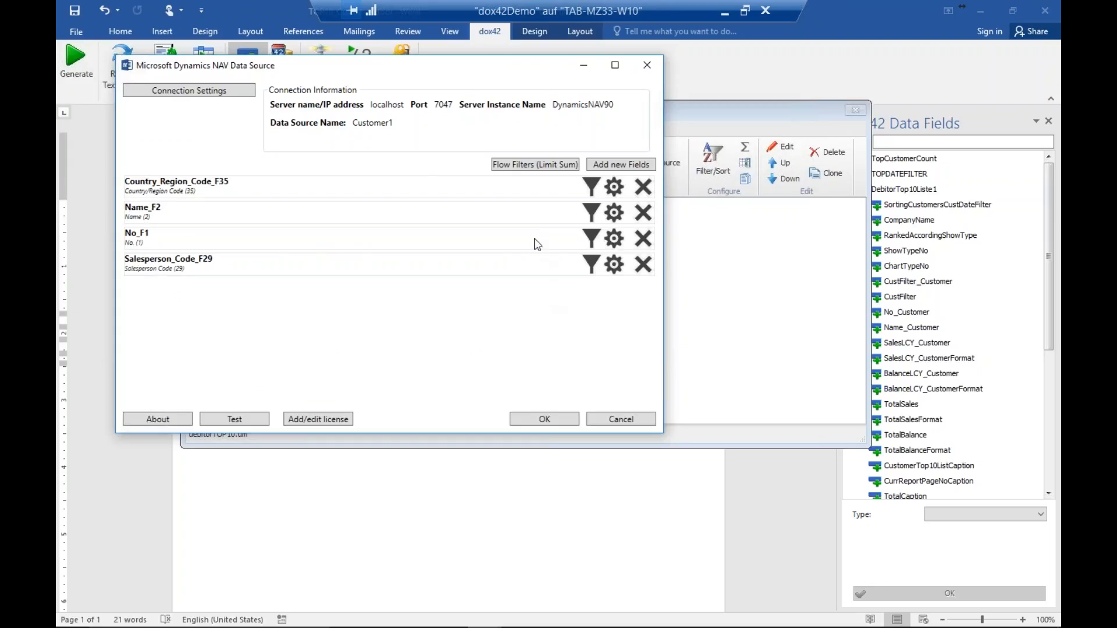
Test the Customer1 data source, enlarge the results to view the customer records, and close them
{"action": "left_click", "coordinate": [260, 420]}
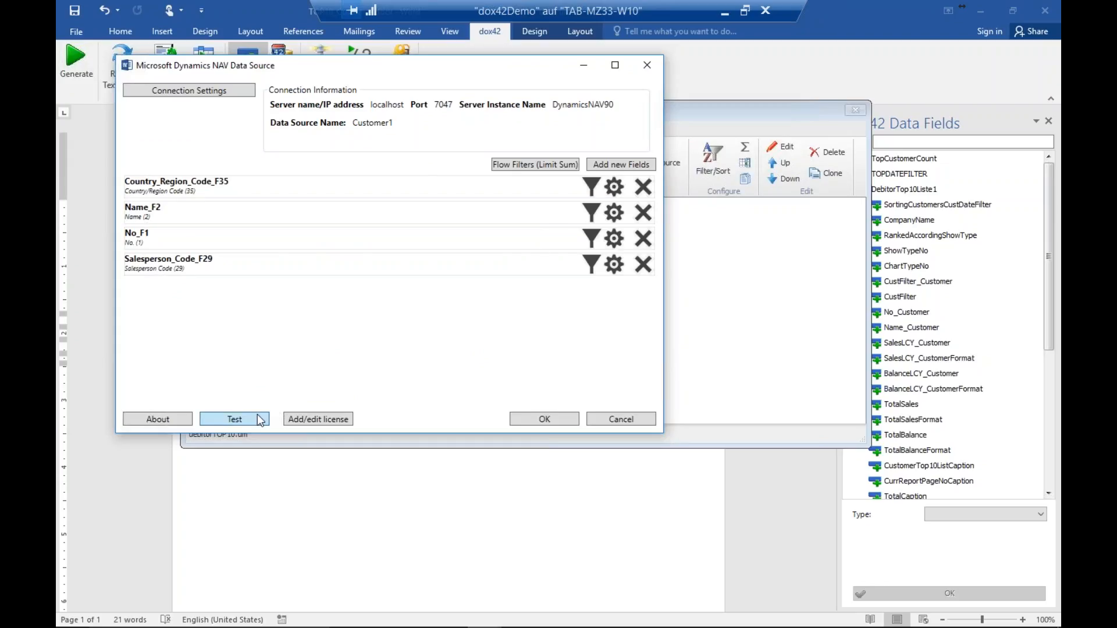
{"action": "left_click_drag", "start_coordinate": [548, 351], "coordinate": [665, 586]}
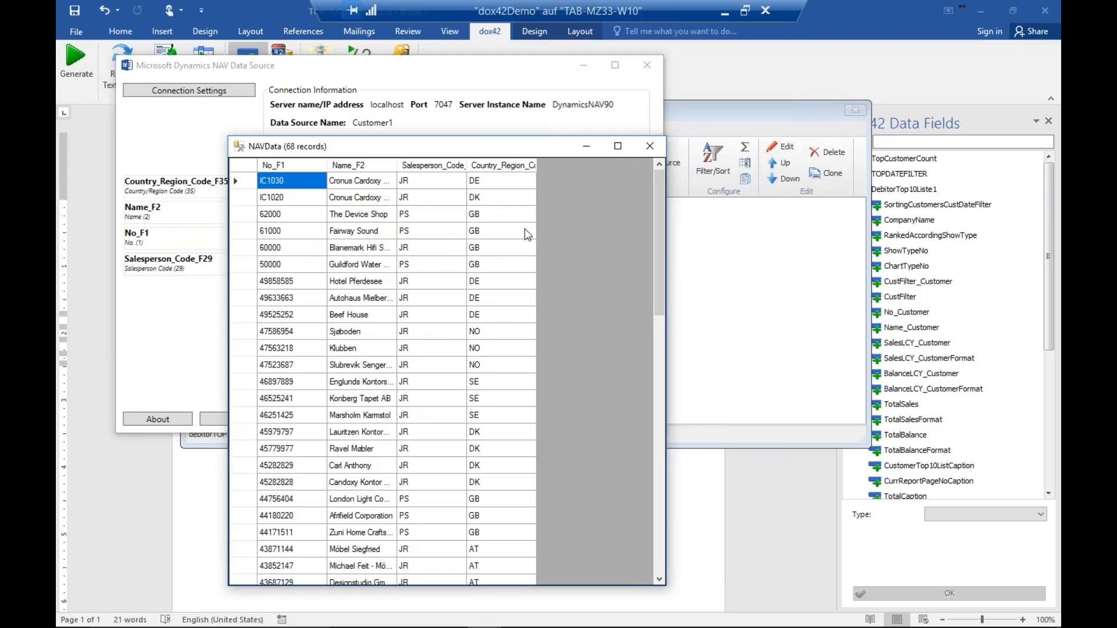
{"action": "left_click", "coordinate": [648, 147]}
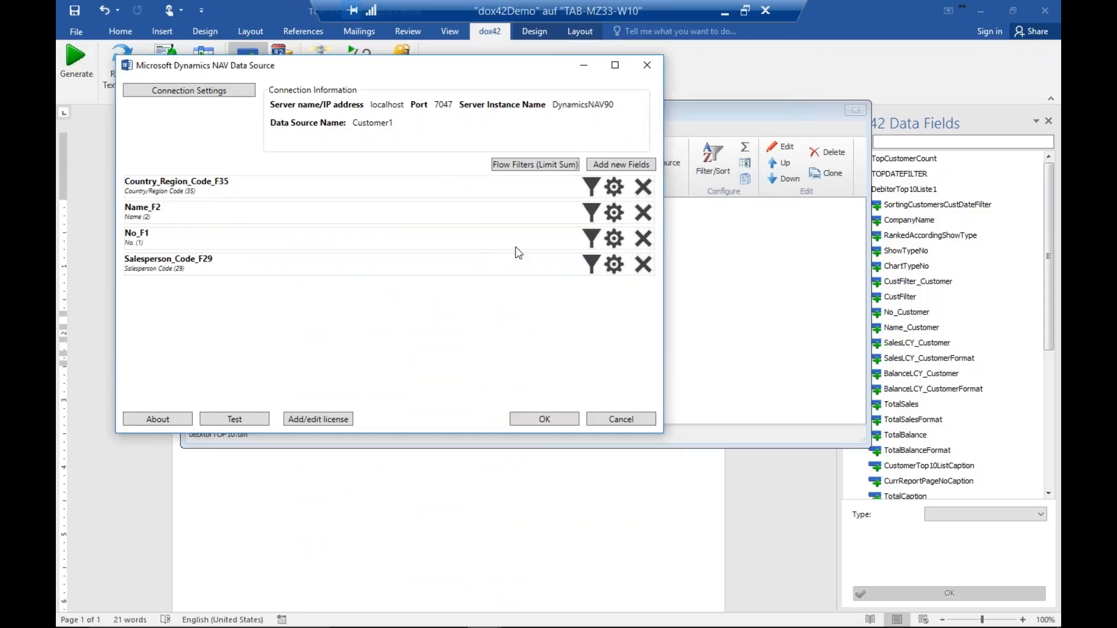
Create a field filter on Country_Region_Code_F35 with the condition equal to US
{"action": "left_click", "coordinate": [591, 186]}
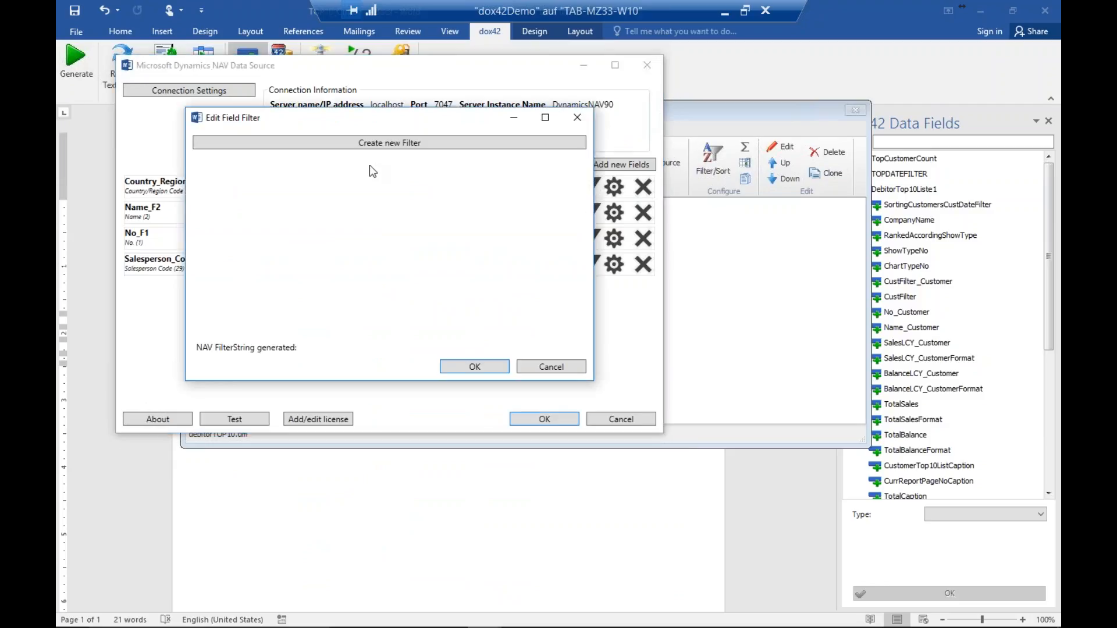
{"action": "left_click", "coordinate": [355, 145]}
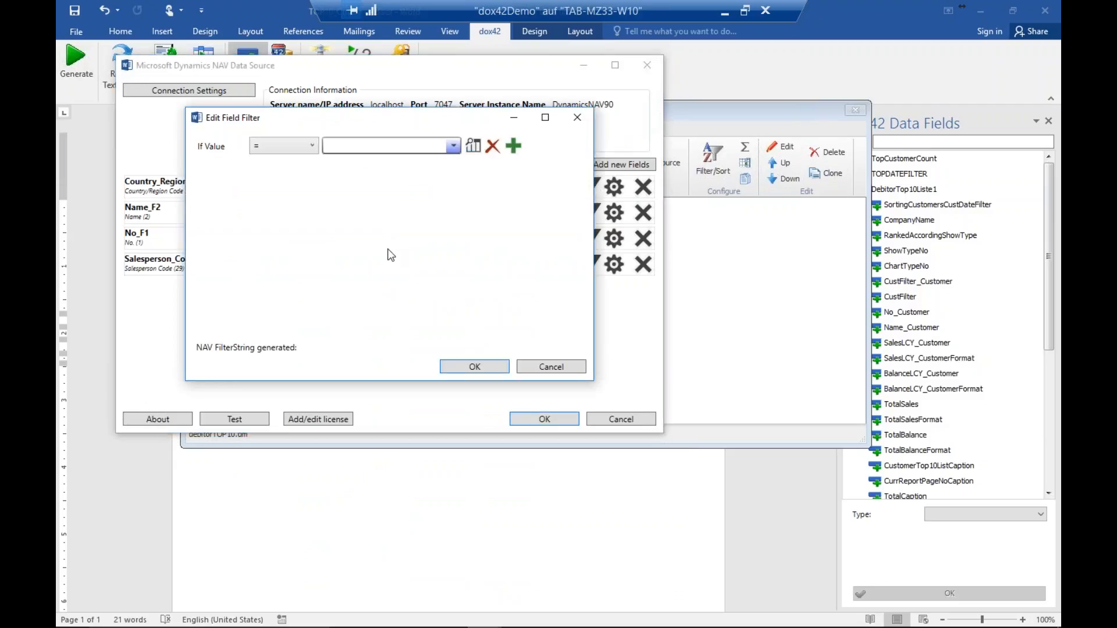
{"action": "left_click", "coordinate": [454, 145]}
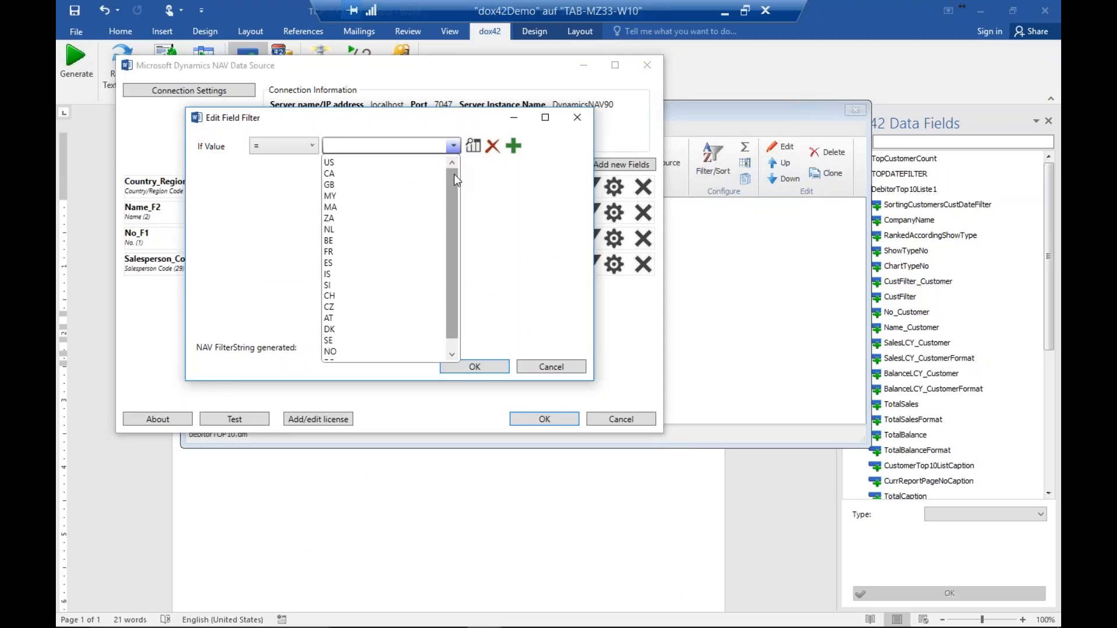
{"action": "mouse_move", "coordinate": [454, 174]}
{"action": "left_mouse_down"}
{"action": "mouse_move", "coordinate": [453, 221]}
{"action": "mouse_move", "coordinate": [454, 176]}
{"action": "left_mouse_up"}
{"action": "left_click", "coordinate": [404, 162]}
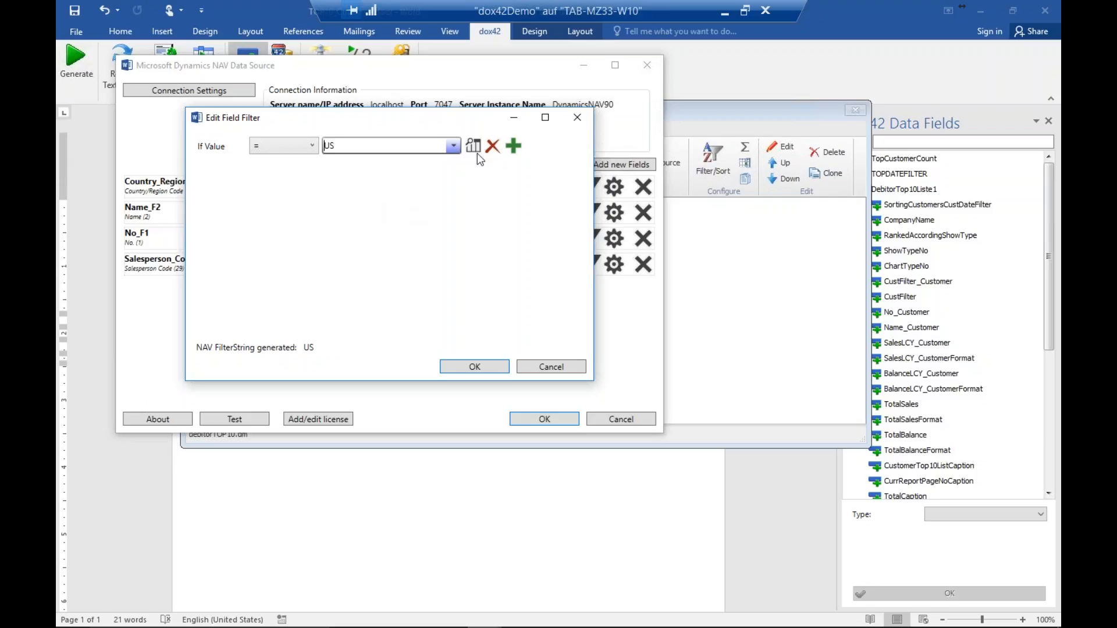
Add an And condition equal to CZ to the country filter, check the first condition's value, and discard the filter
{"action": "left_click", "coordinate": [514, 146]}
{"action": "left_click", "coordinate": [453, 166]}
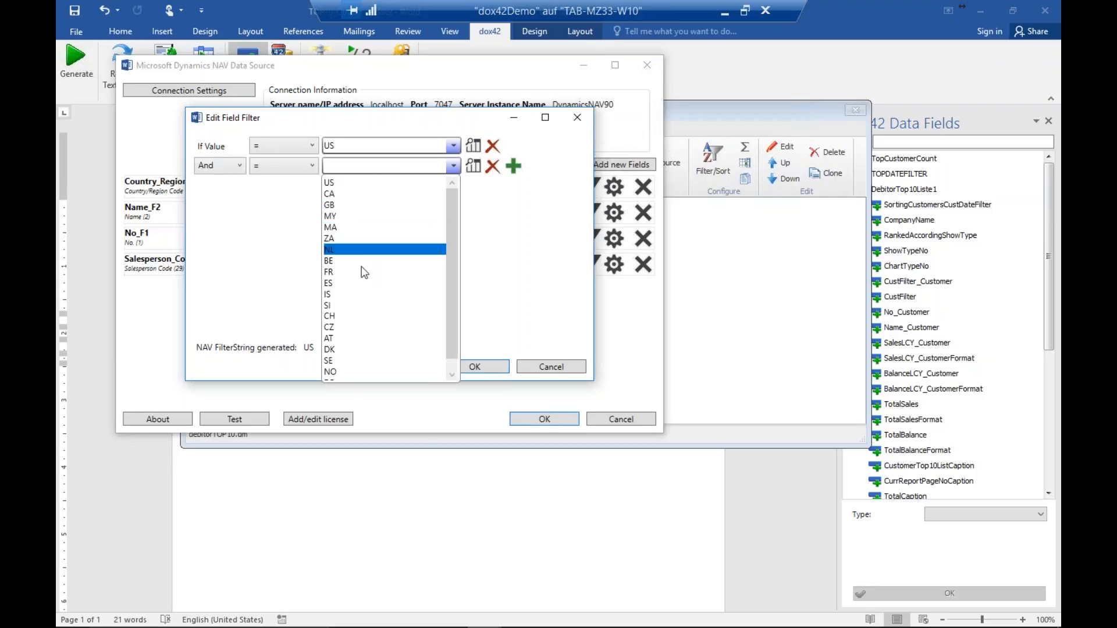
{"action": "left_click", "coordinate": [360, 327]}
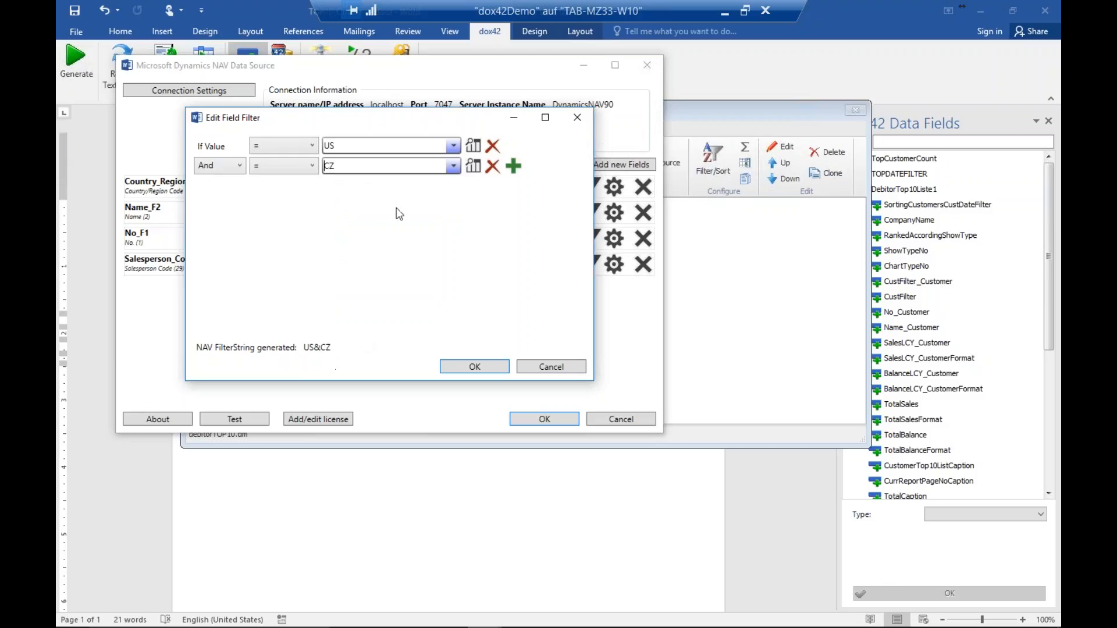
{"action": "left_click", "coordinate": [453, 146]}
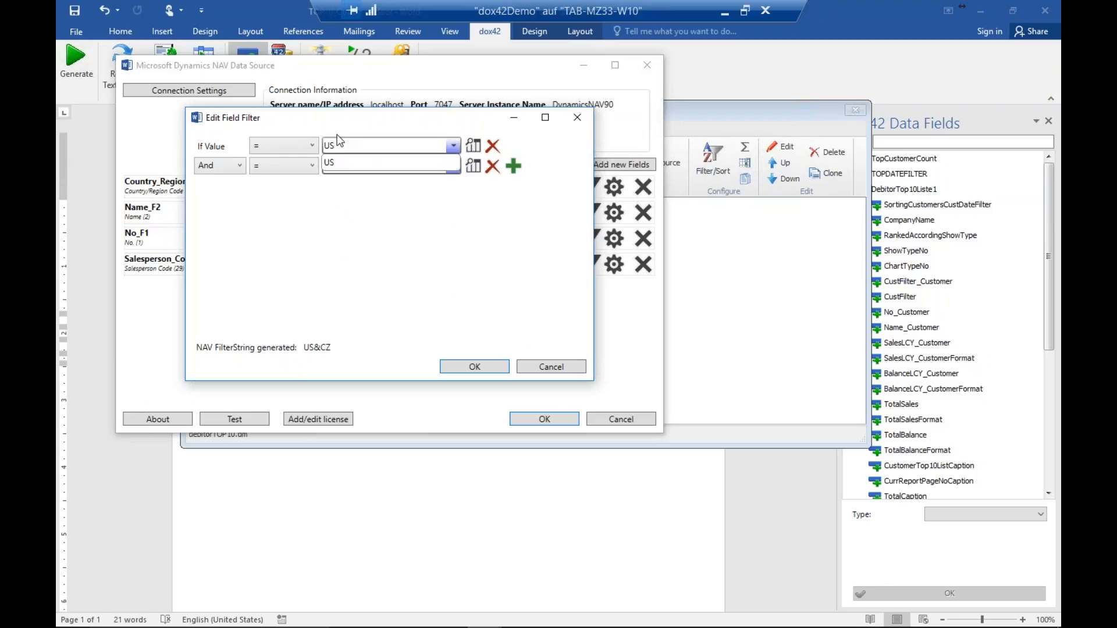
{"action": "left_click", "coordinate": [348, 160]}
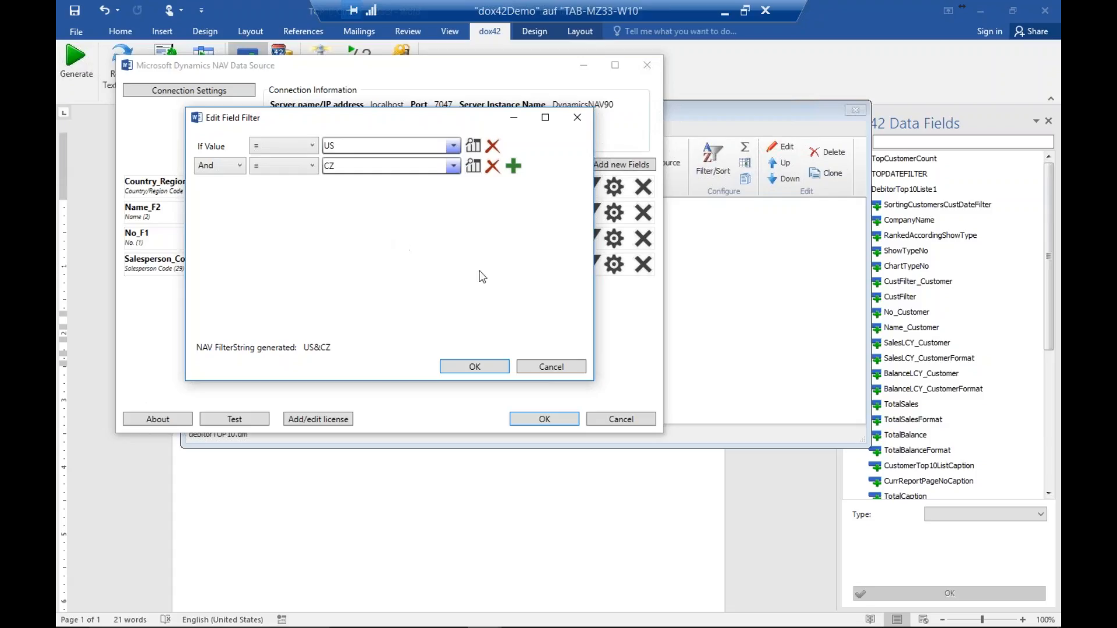
{"action": "left_click", "coordinate": [571, 368]}
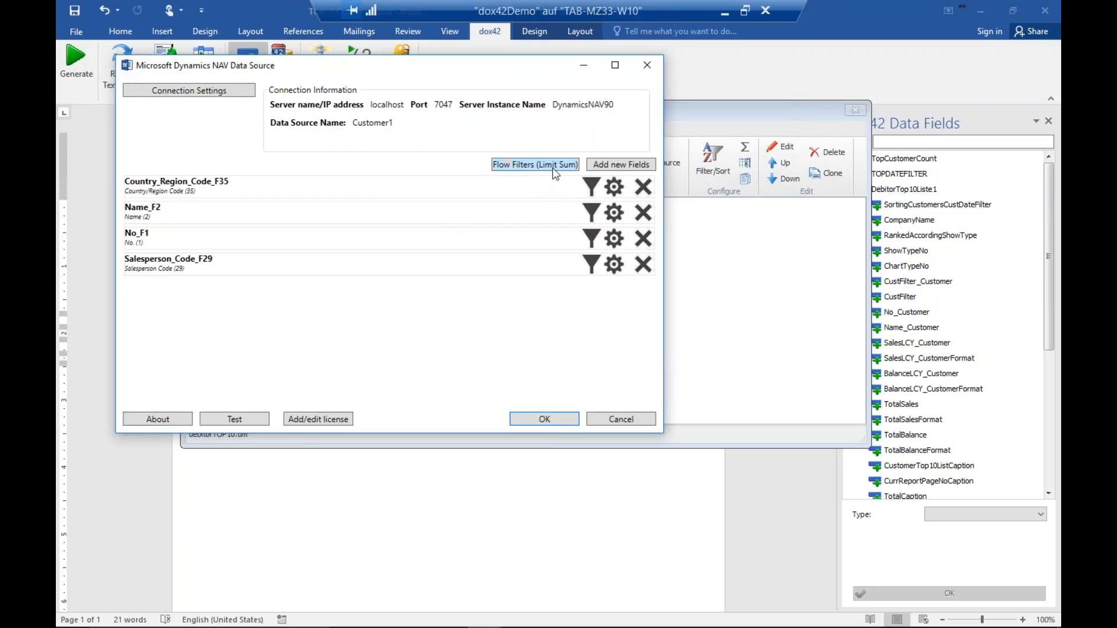
View the flow filters available for Customer1, including the Date Filter, and leave them without creating a filter
{"action": "left_click", "coordinate": [525, 165]}
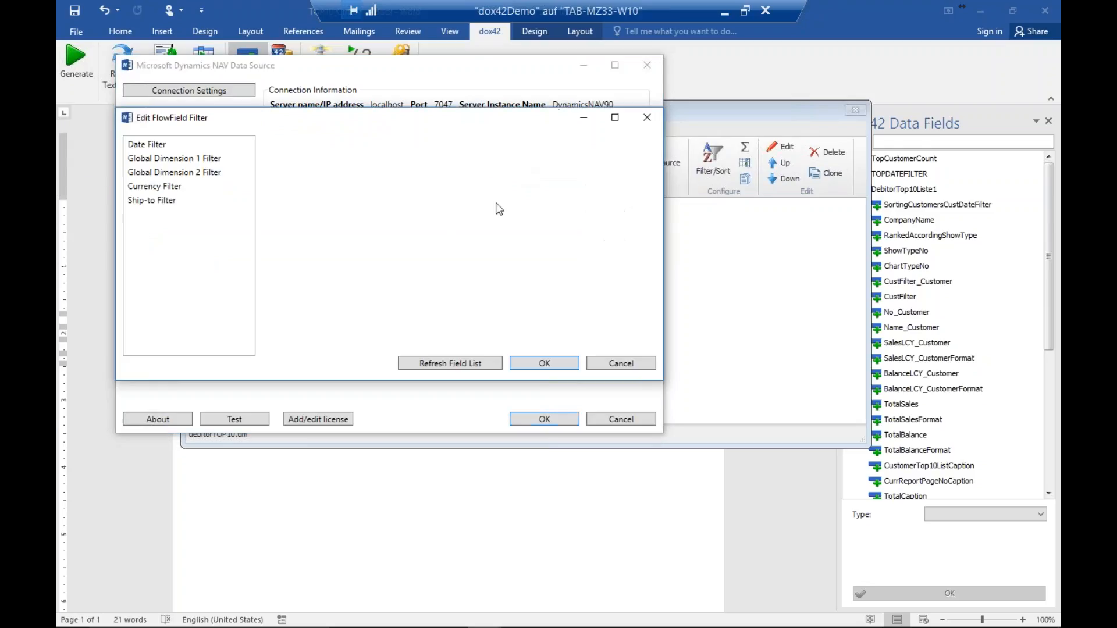
{"action": "left_click", "coordinate": [173, 144]}
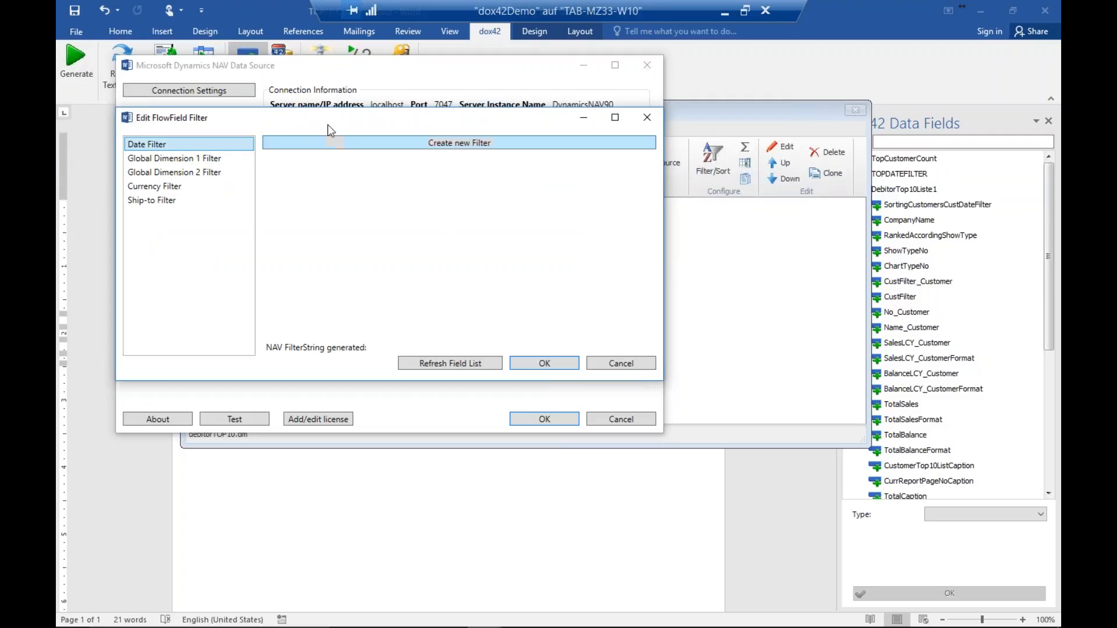
{"action": "left_click_drag", "start_coordinate": [330, 125], "coordinate": [445, 224]}
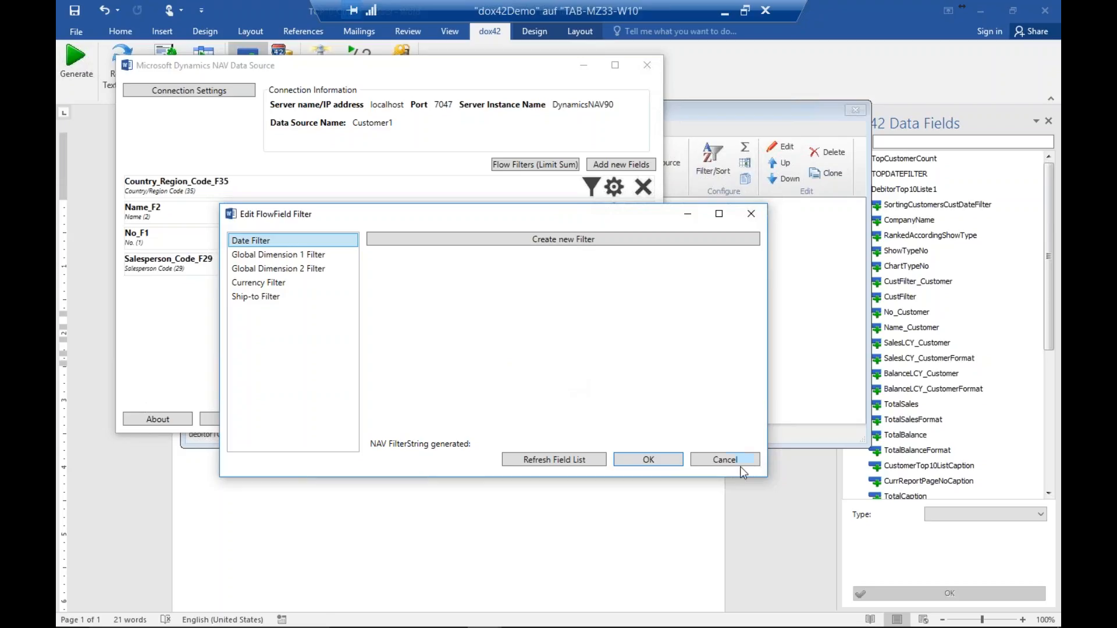
{"action": "left_click", "coordinate": [726, 460]}
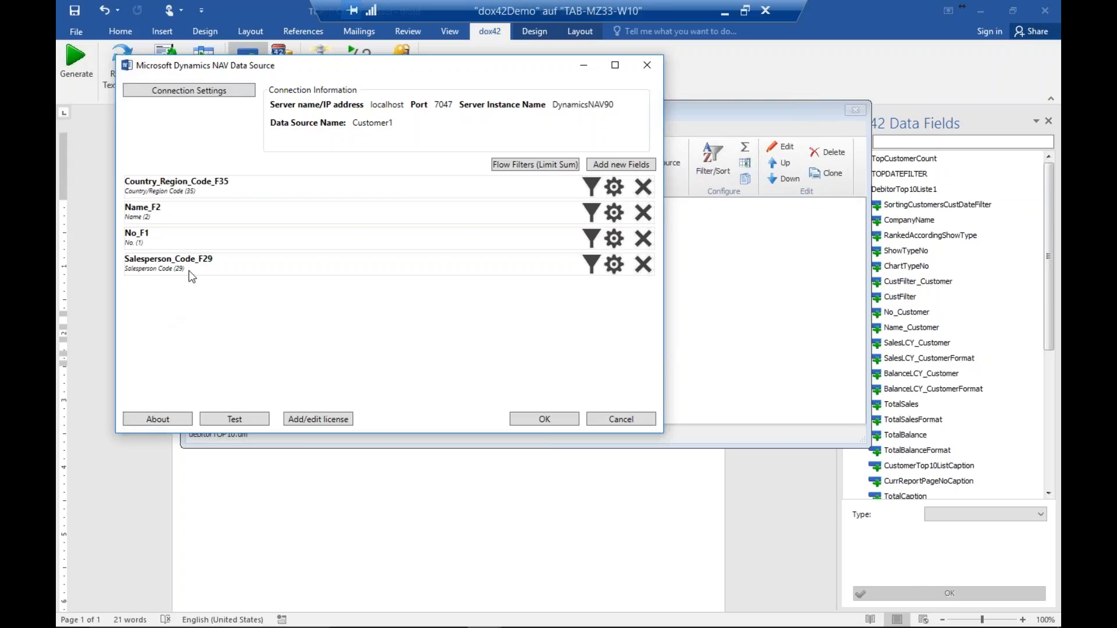
Test the Customer1 source, examine the customer numbers and country codes in its records, and close the source without changes
{"action": "left_click", "coordinate": [224, 420]}
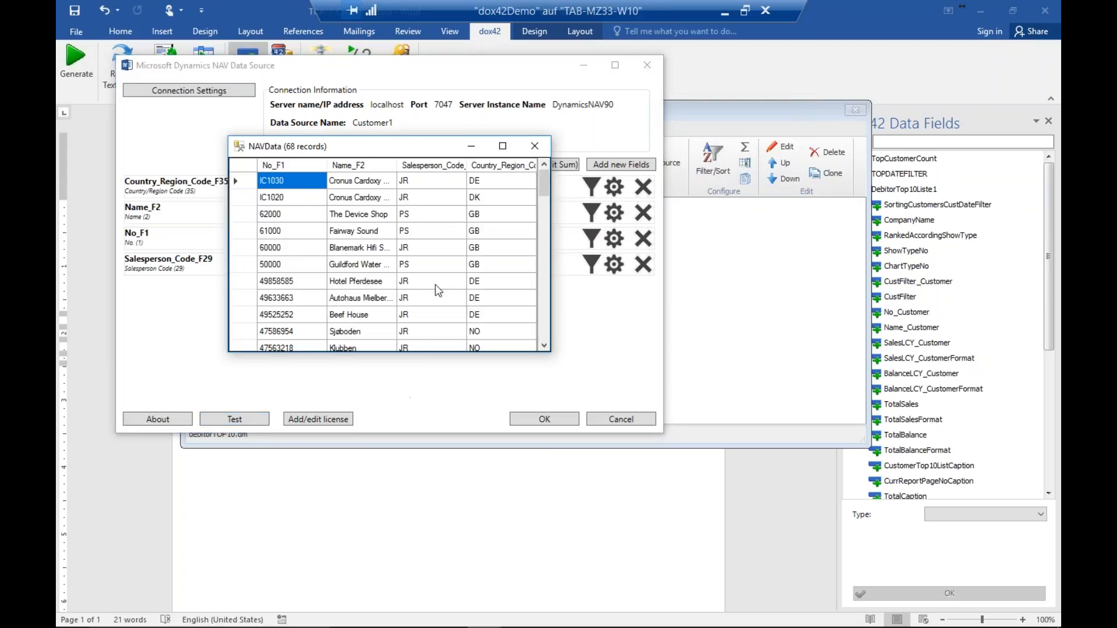
{"action": "left_click", "coordinate": [278, 196]}
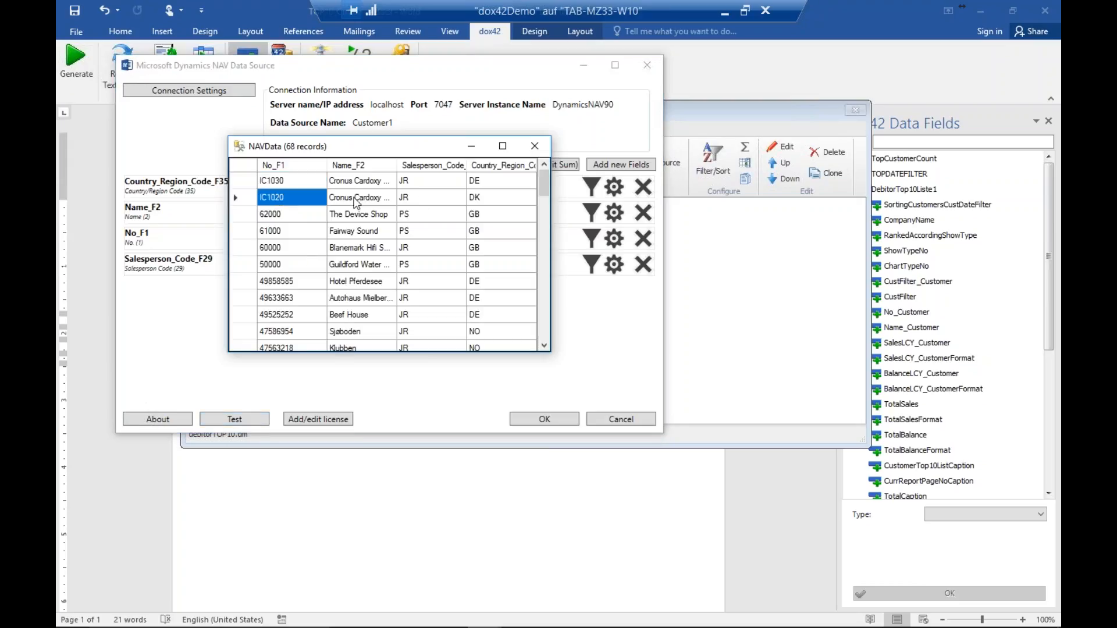
{"action": "left_click", "coordinate": [482, 199]}
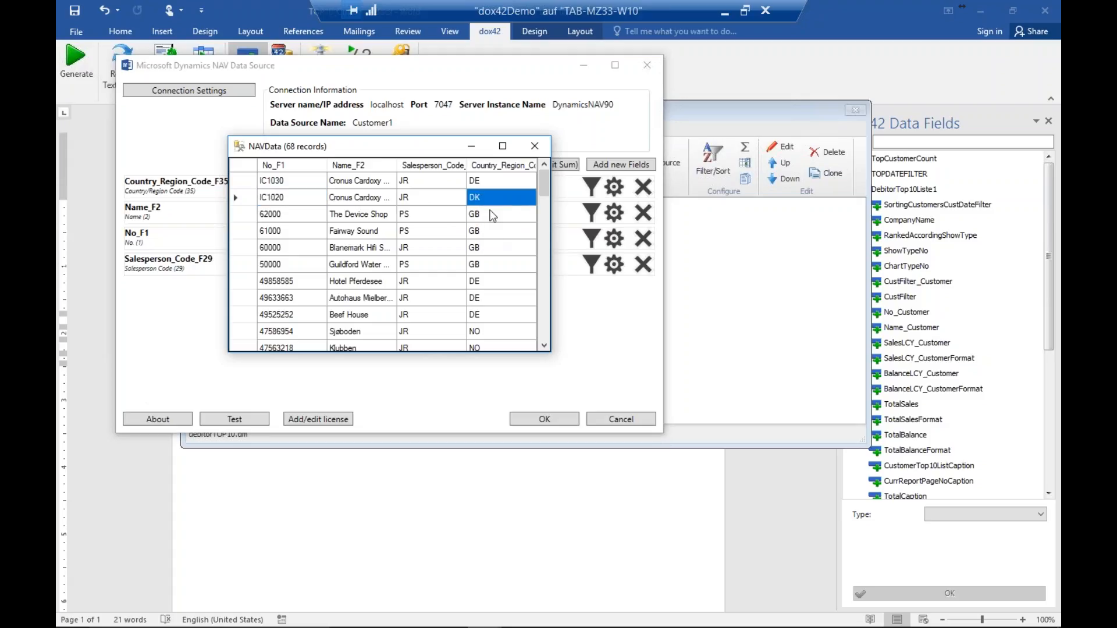
{"action": "left_click", "coordinate": [499, 216]}
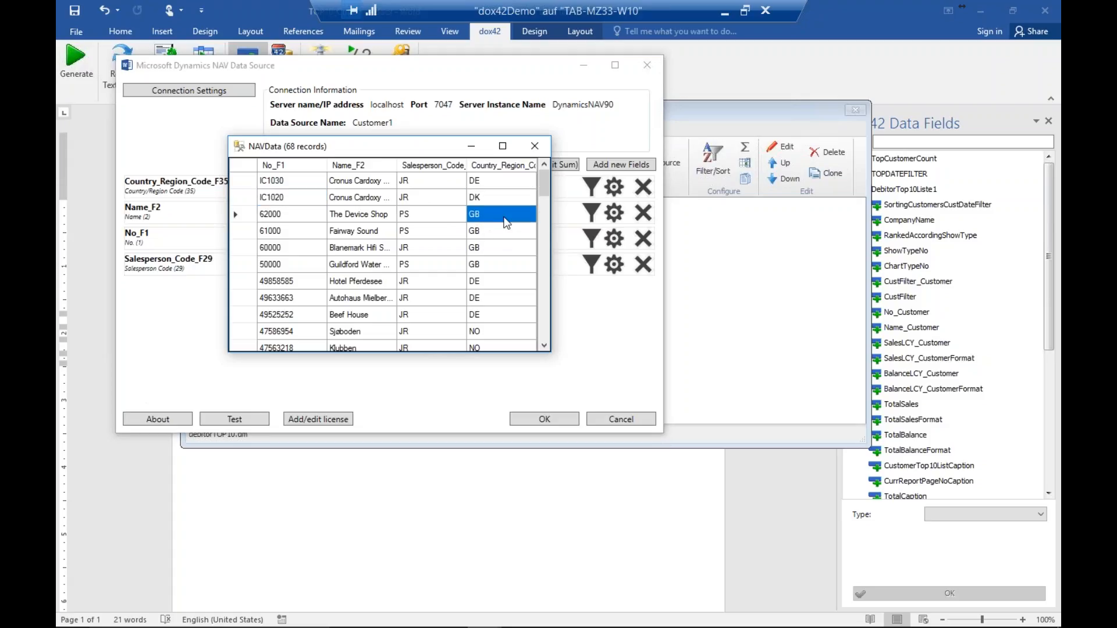
{"action": "left_click", "coordinate": [277, 214]}
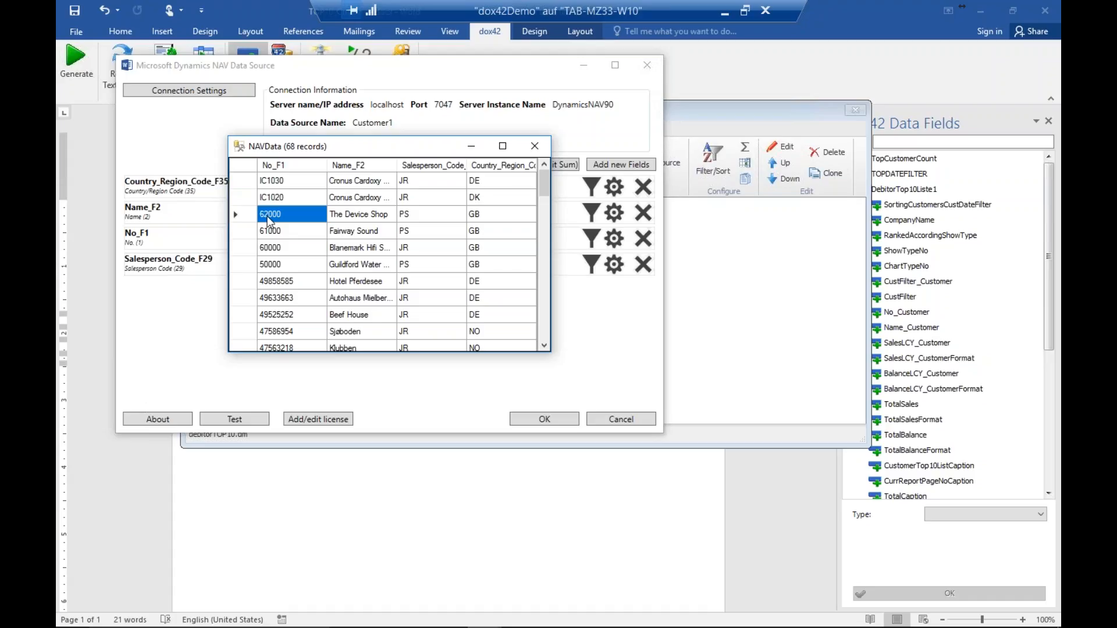
{"action": "left_click", "coordinate": [534, 145]}
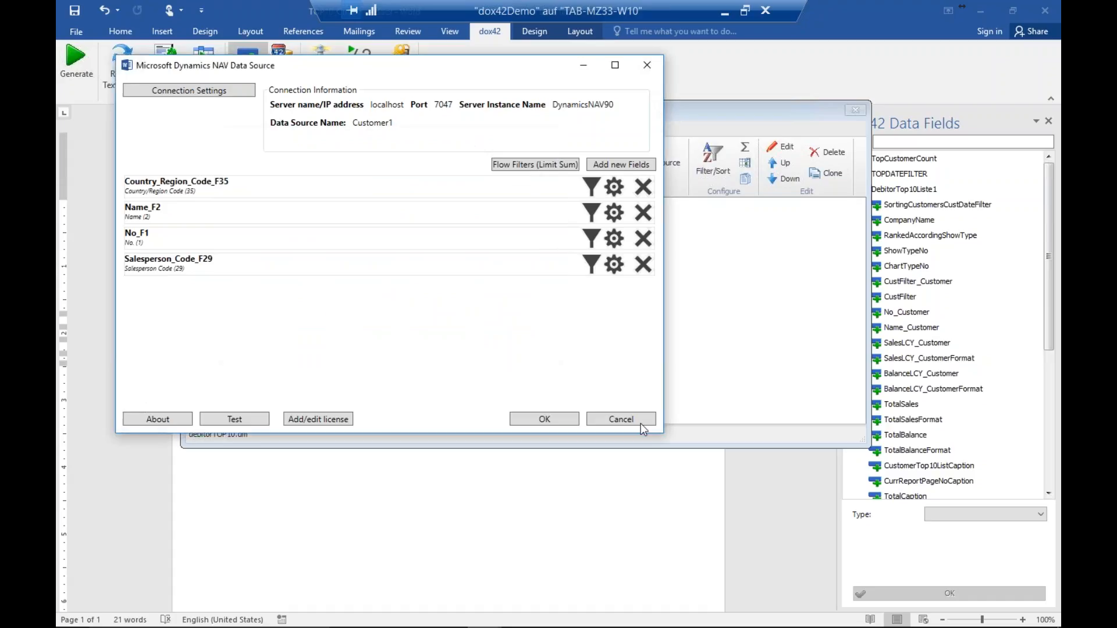
{"action": "left_click", "coordinate": [621, 419]}
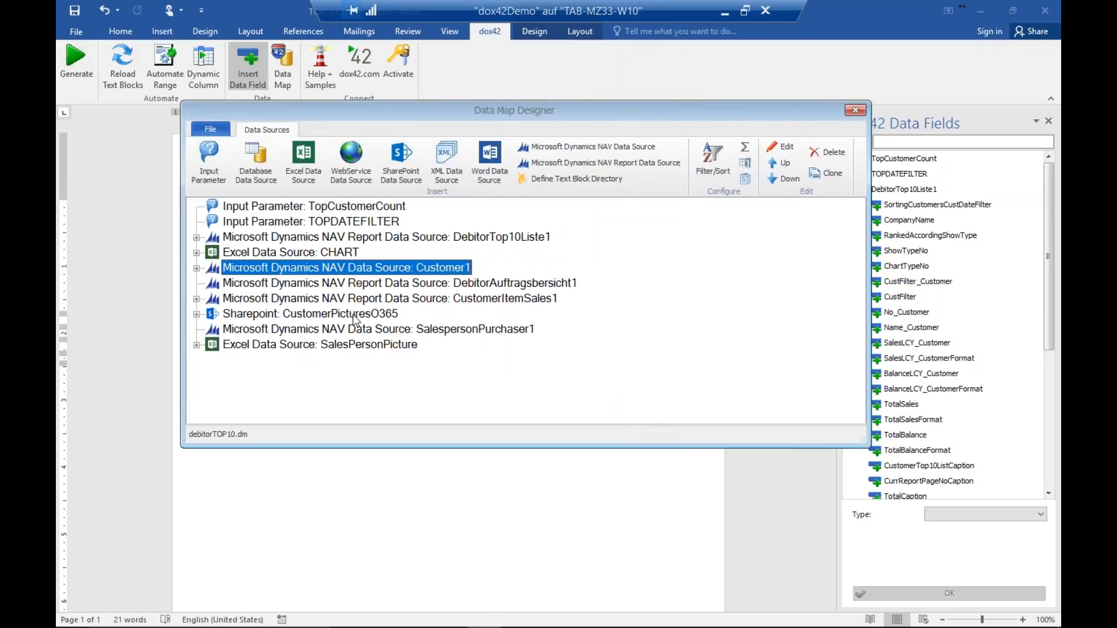
Examine how Customer1's Filter/Sort links No_F1 to No_Customer of DebitorTop10Liste1, and close the Data Map Designer without changes
{"action": "left_click", "coordinate": [197, 268]}
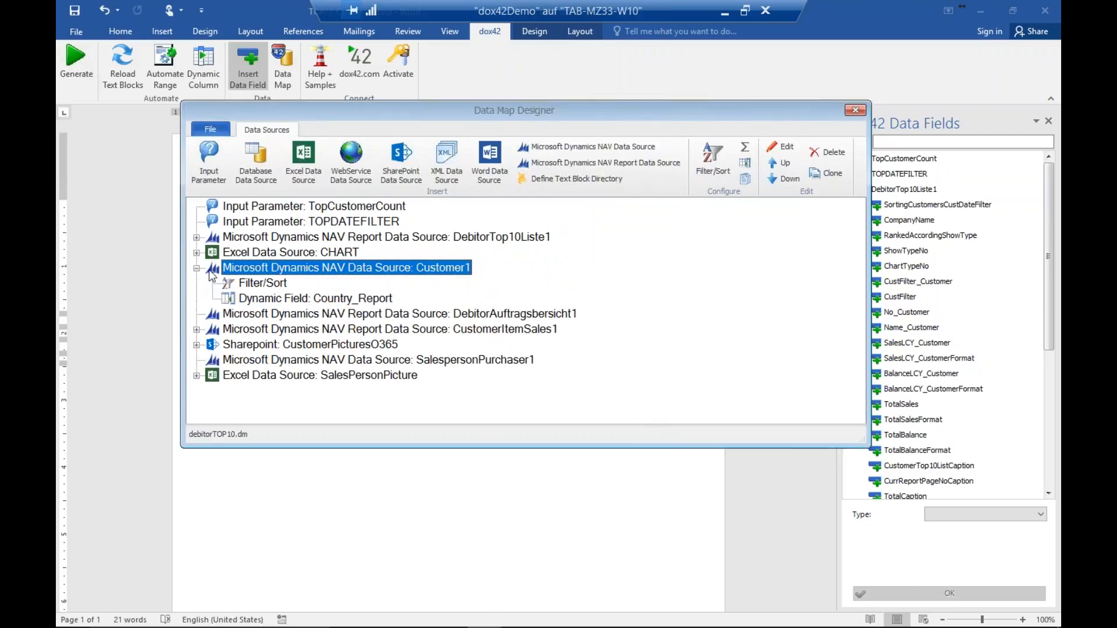
{"action": "left_click", "coordinate": [260, 284]}
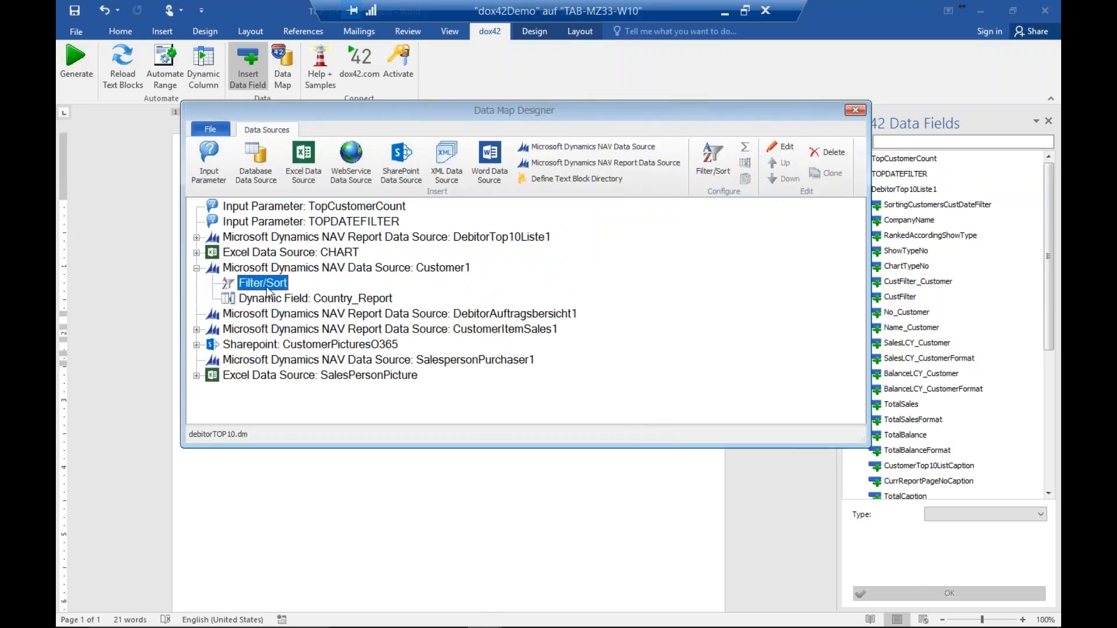
{"action": "mouse_move", "coordinate": [269, 291]}
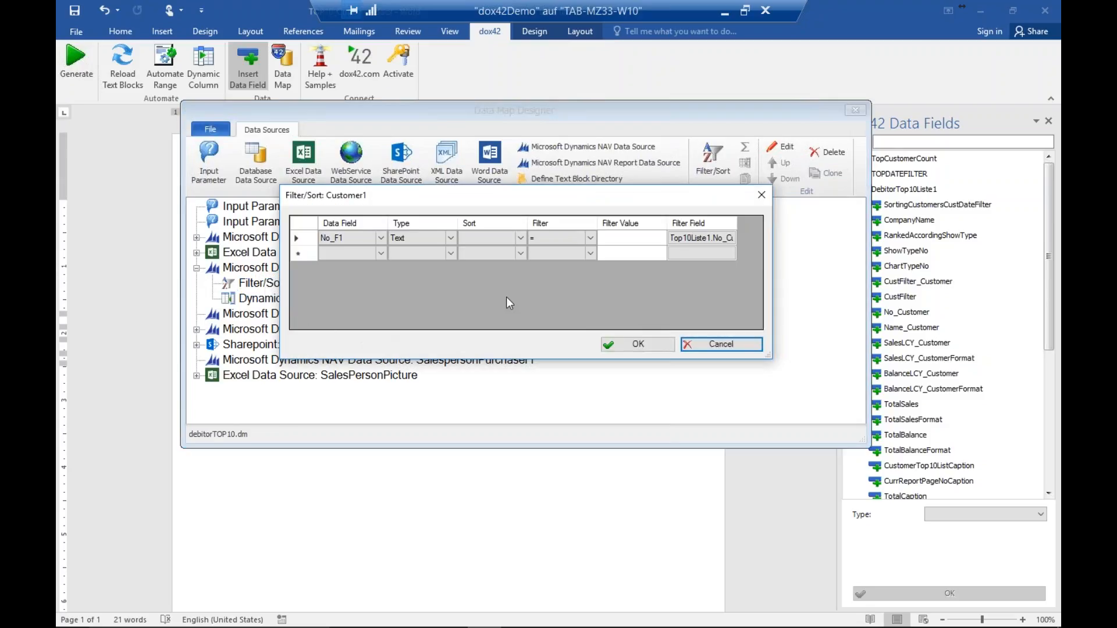
{"action": "left_click", "coordinate": [334, 240]}
{"action": "left_click", "coordinate": [711, 239]}
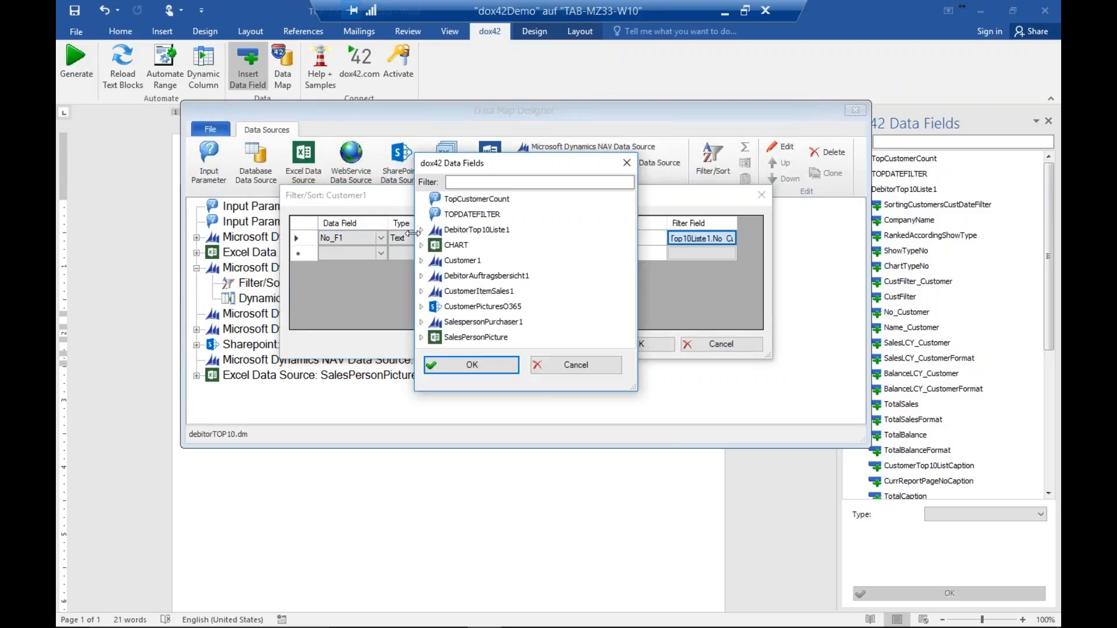
{"action": "left_click", "coordinate": [421, 230]}
{"action": "scroll", "coordinate": [498, 296], "scroll_direction": "down", "scroll_amount": 1}
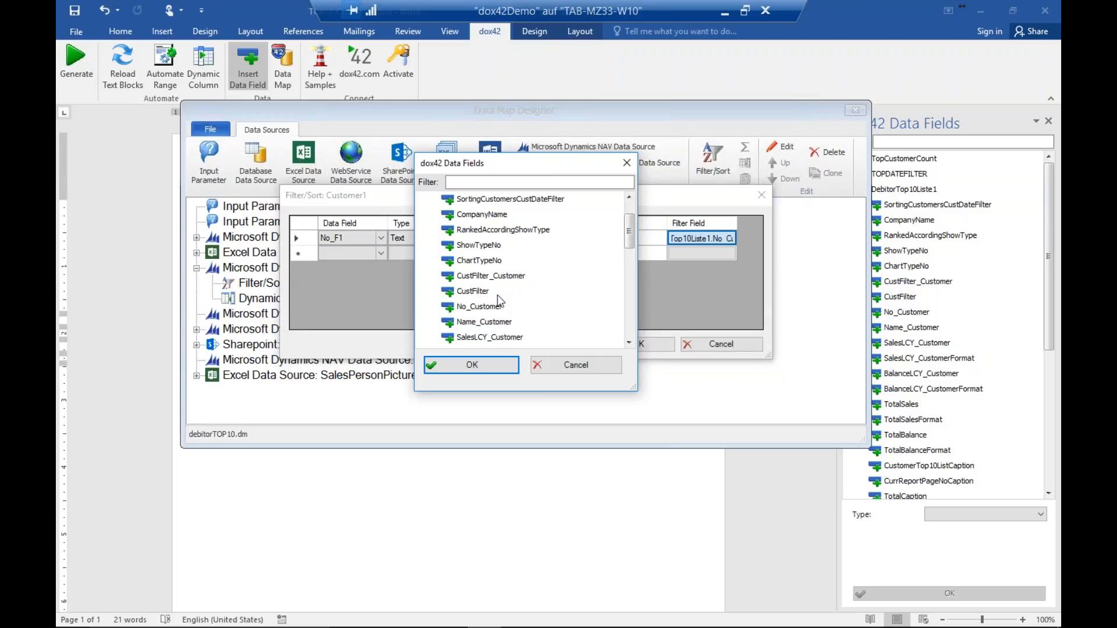
{"action": "left_click", "coordinate": [487, 307]}
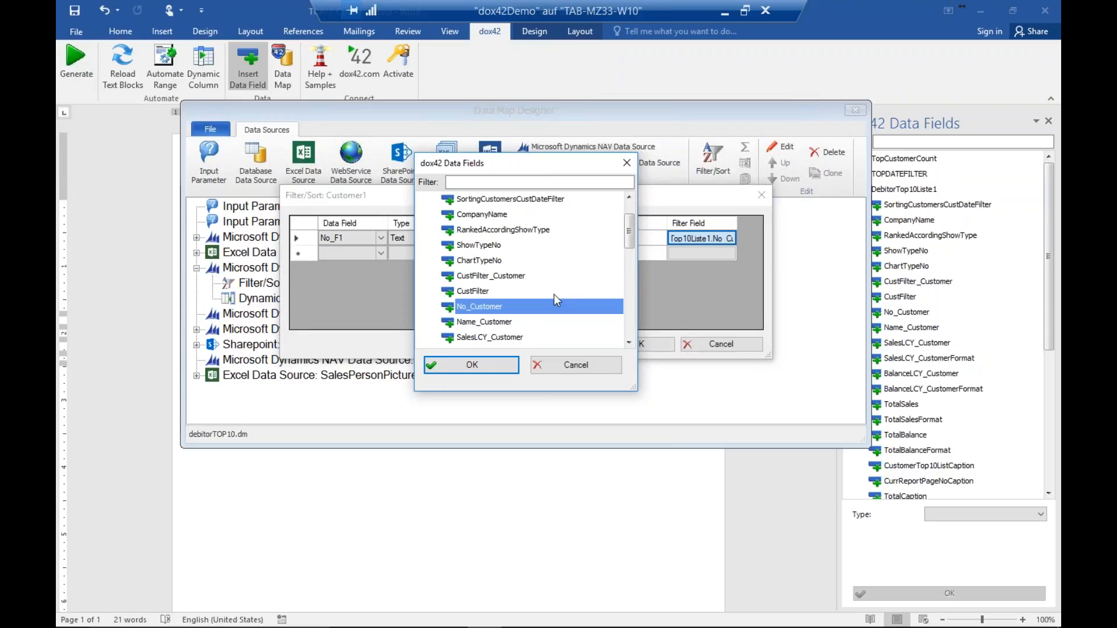
{"action": "left_click", "coordinate": [602, 369]}
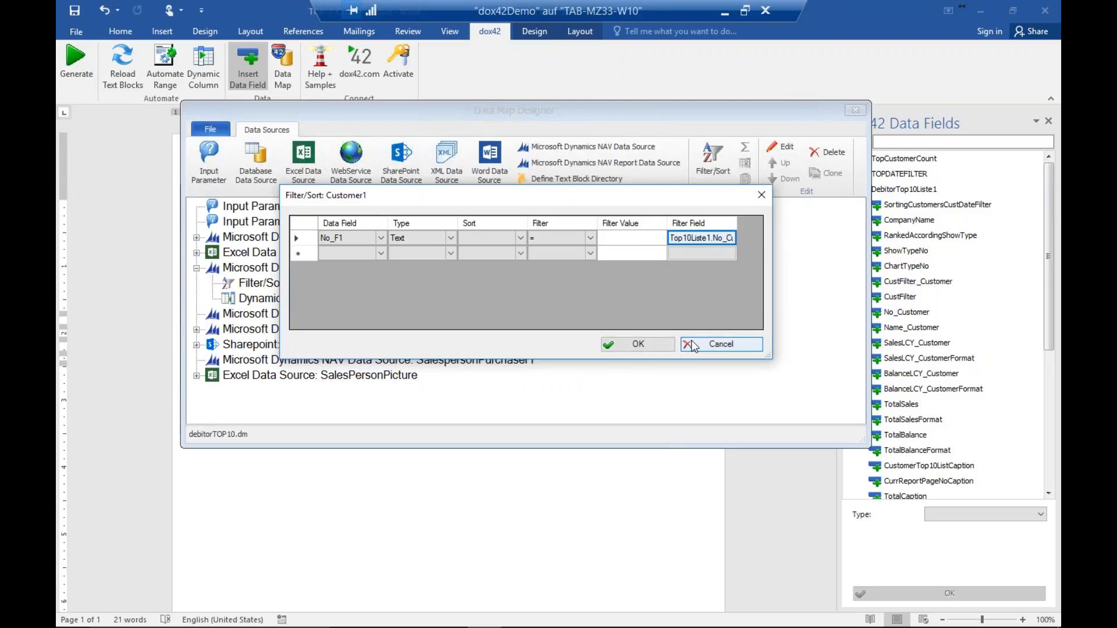
{"action": "left_click", "coordinate": [707, 348]}
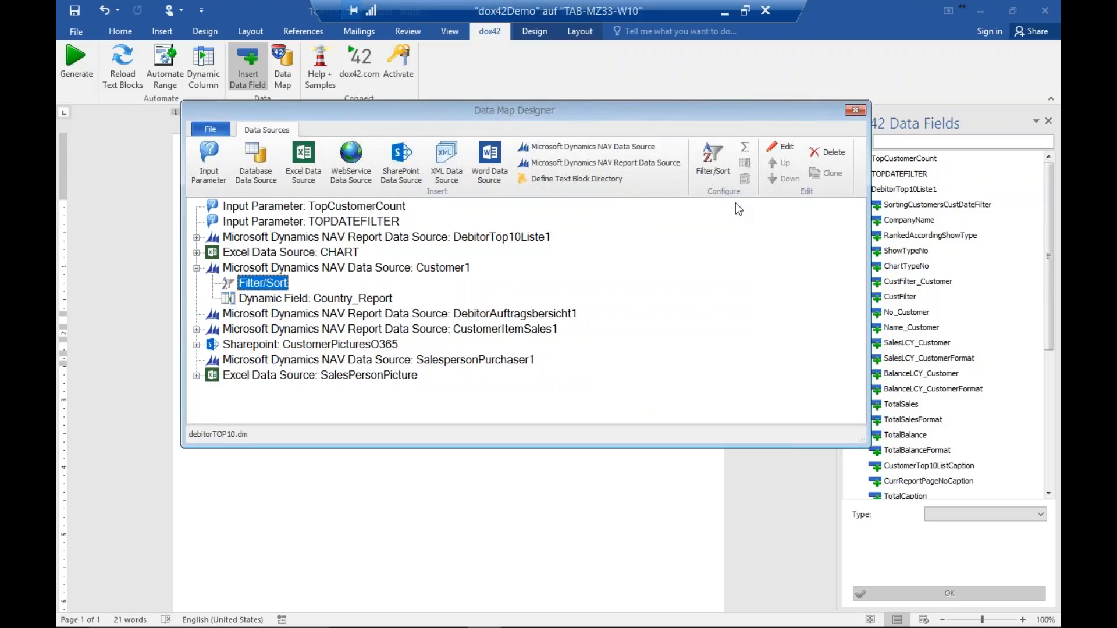
{"action": "left_click", "coordinate": [855, 110]}
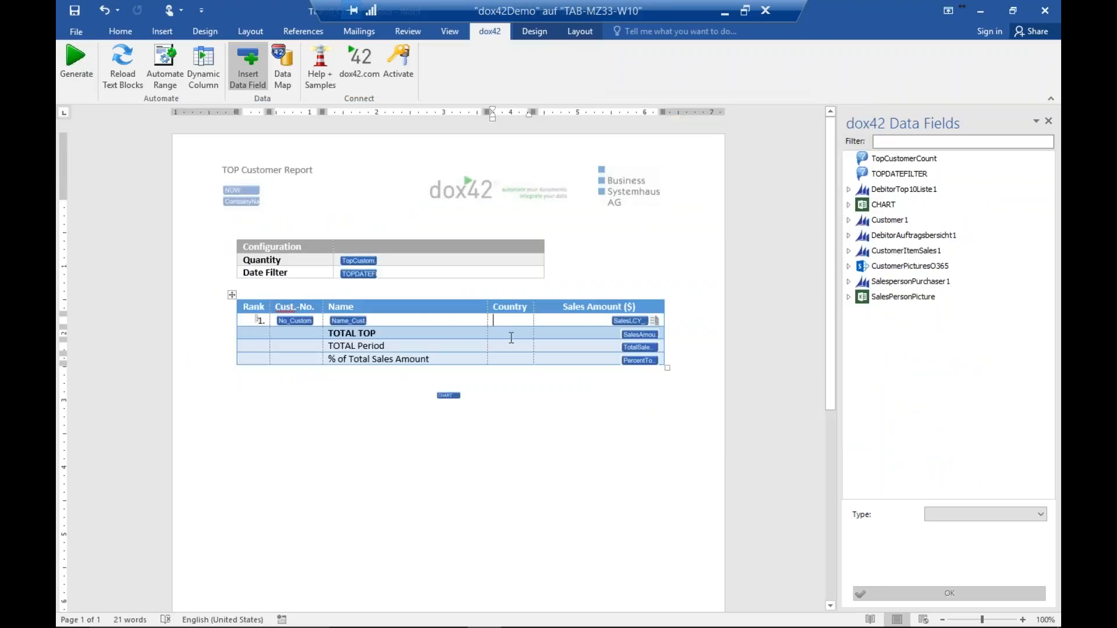
Insert the Country_Region_Code_F35 field from Customer1 into the Country column of the template's customer row
{"action": "left_click", "coordinate": [849, 220]}
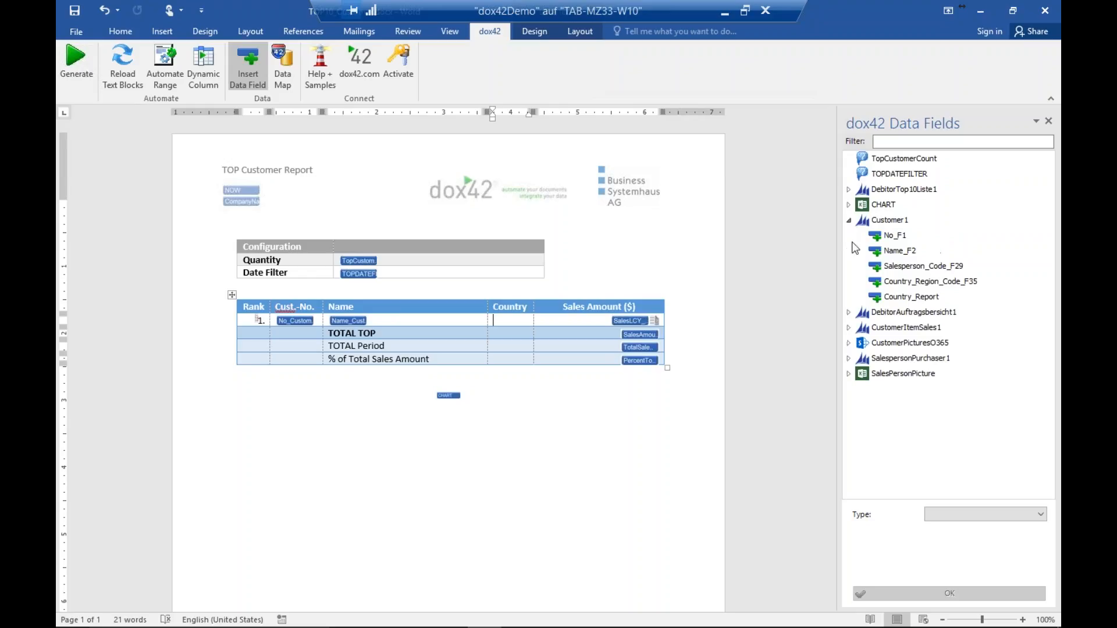
{"action": "left_click", "coordinate": [908, 284]}
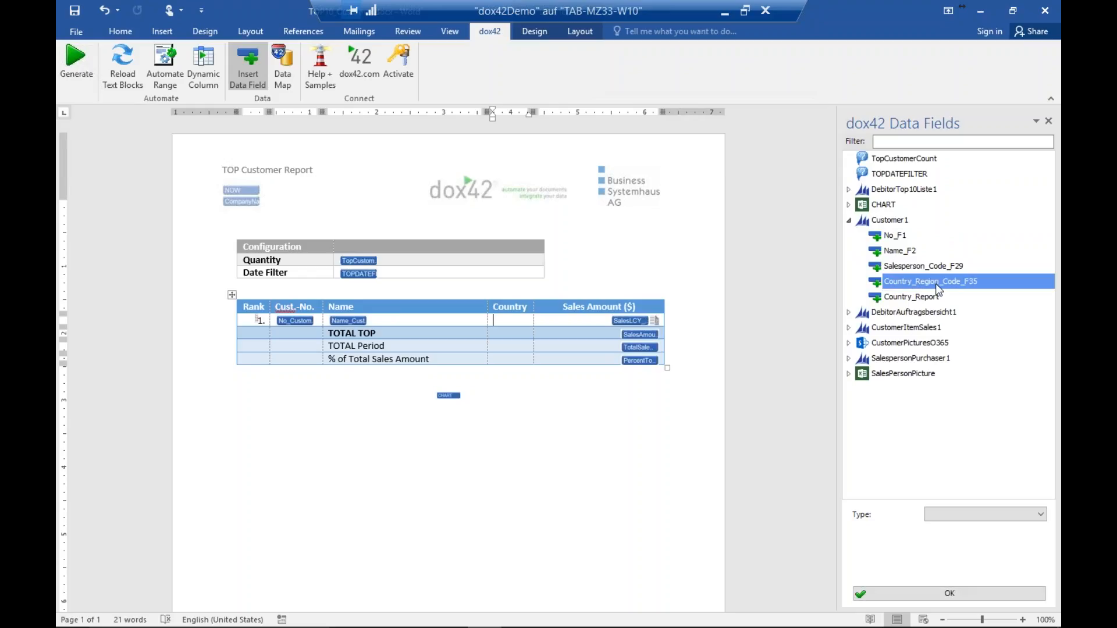
{"action": "left_click_drag", "start_coordinate": [948, 282], "coordinate": [500, 320]}
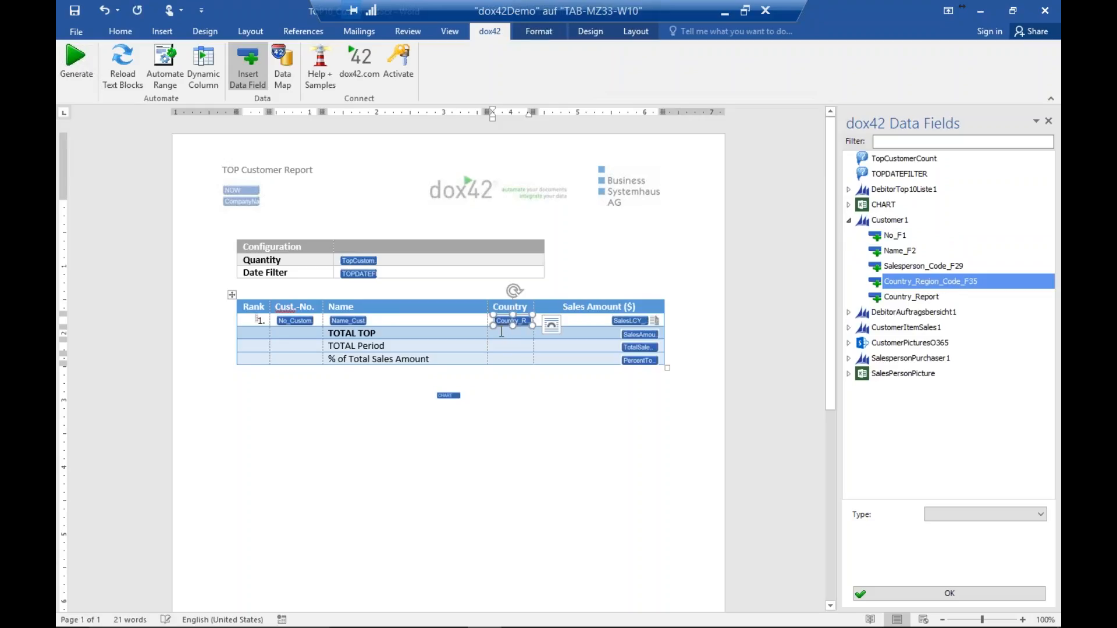
{"action": "left_click", "coordinate": [527, 334]}
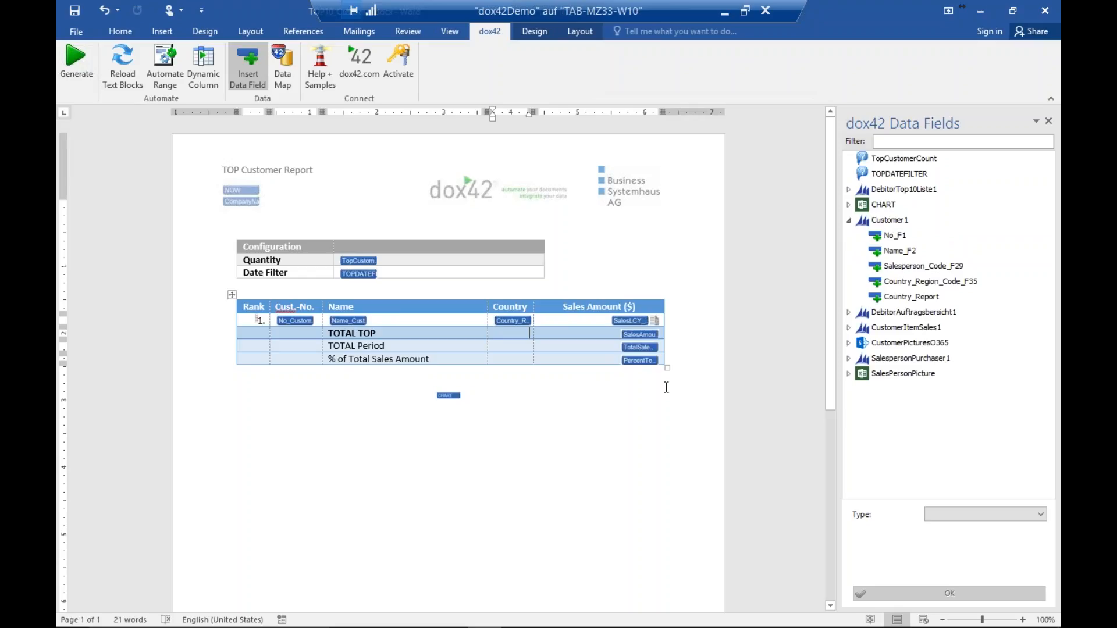
Generate the report from the template and view the customer table with its Country column and the chart below it
{"action": "left_click", "coordinate": [79, 74]}
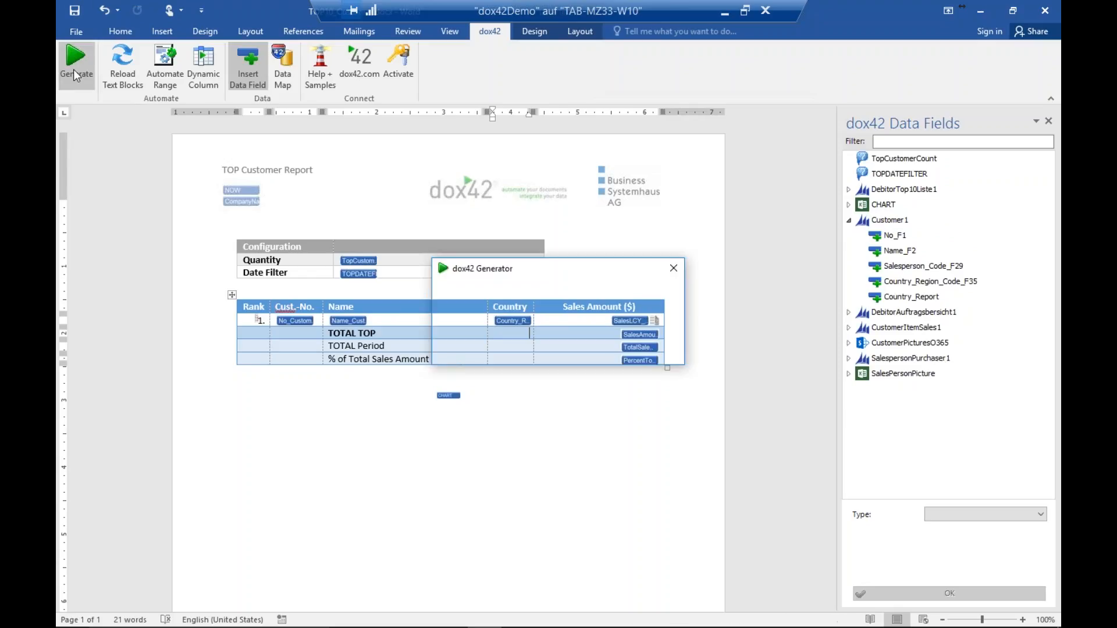
{"action": "left_click", "coordinate": [609, 358]}
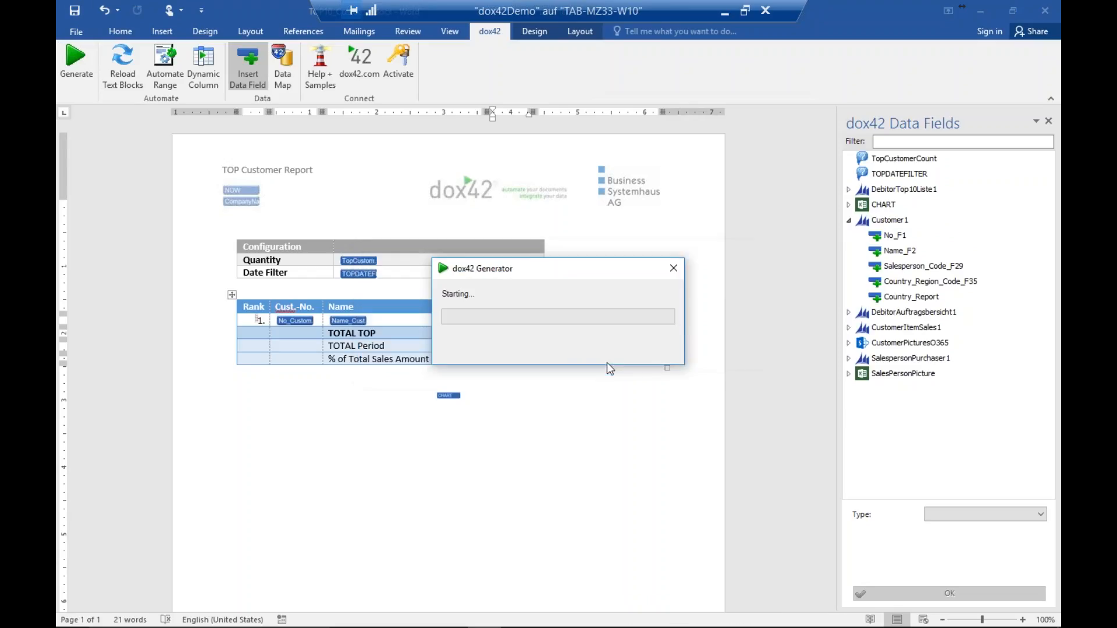
{"action": "left_click", "coordinate": [612, 356]}
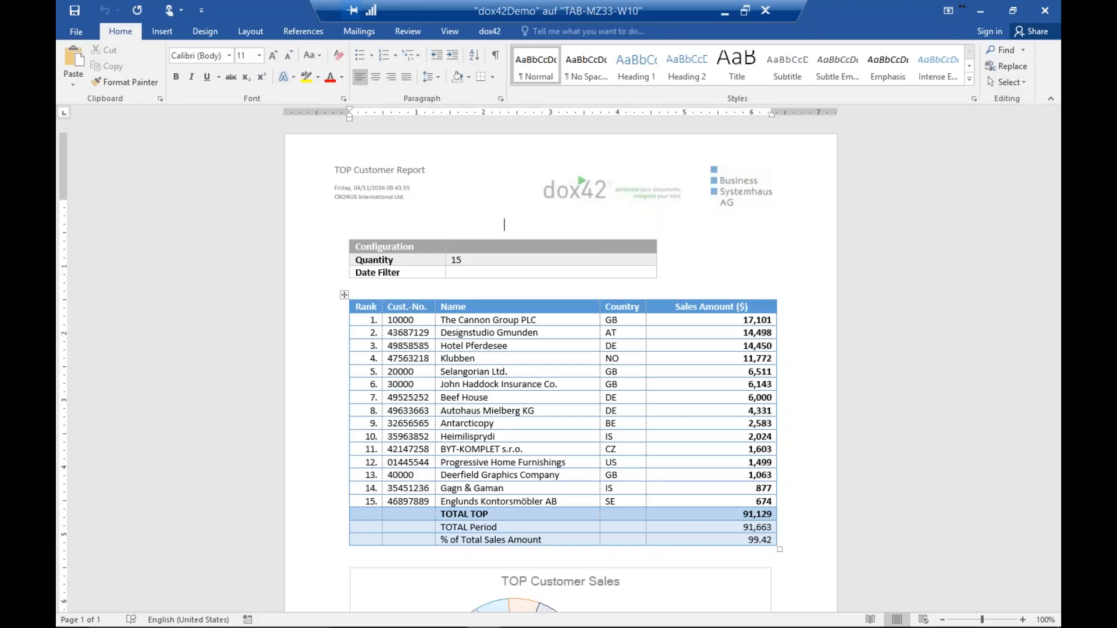
{"action": "scroll", "coordinate": [560, 367], "scroll_direction": "down", "scroll_amount": 5}
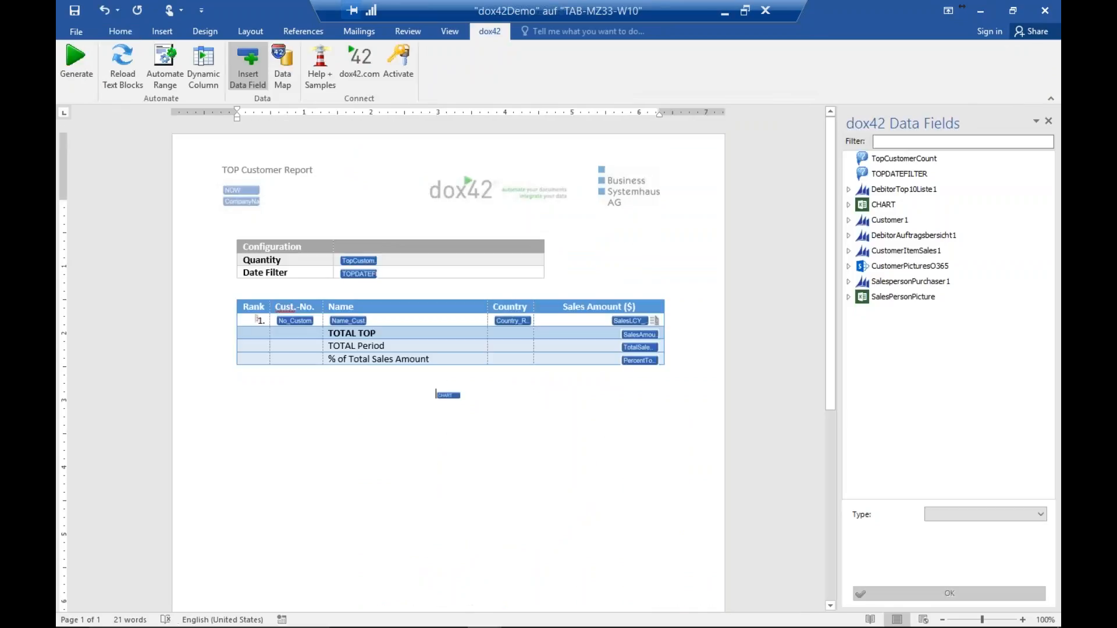
Add an empty line above the CHART field and insert a Next Page section break there
{"action": "key", "text": "Return"}
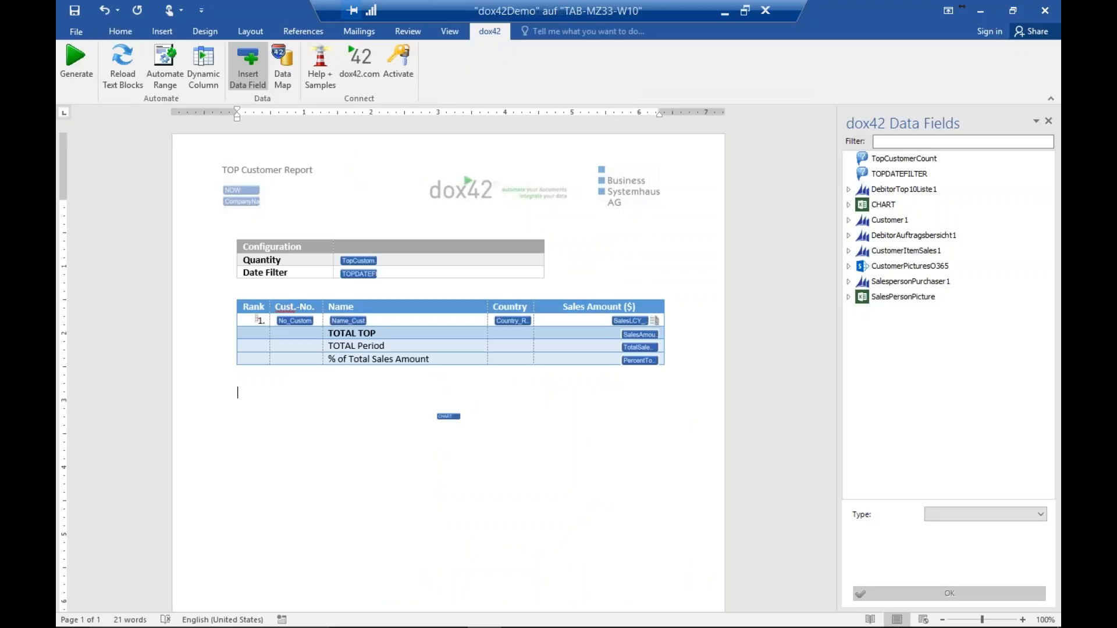
{"action": "left_click", "coordinate": [447, 417]}
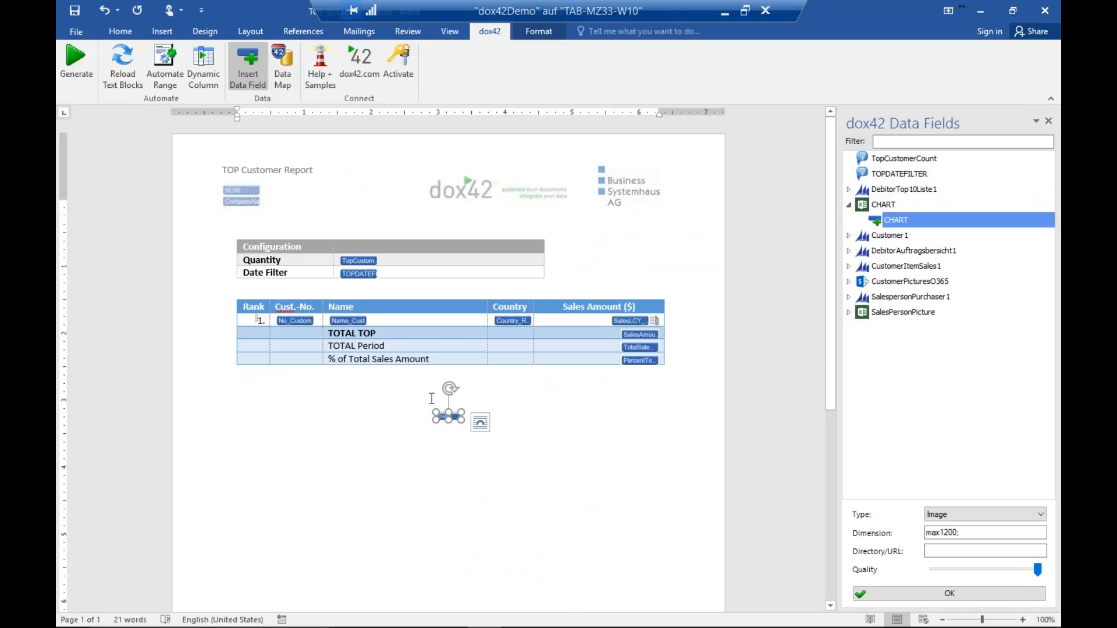
{"action": "left_click", "coordinate": [390, 399]}
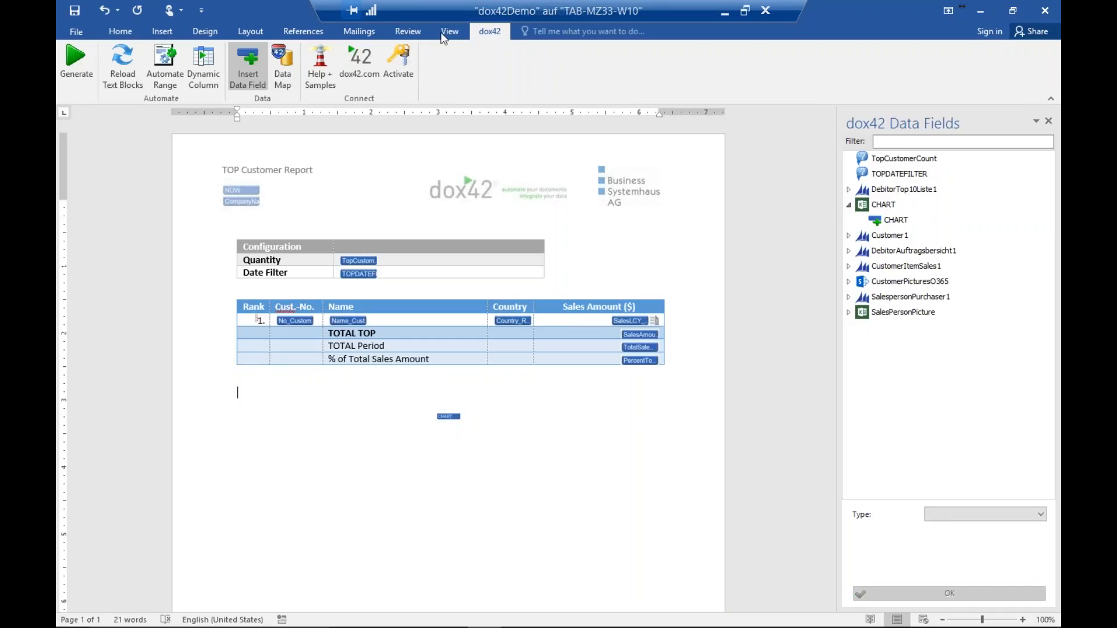
{"action": "left_click", "coordinate": [251, 32]}
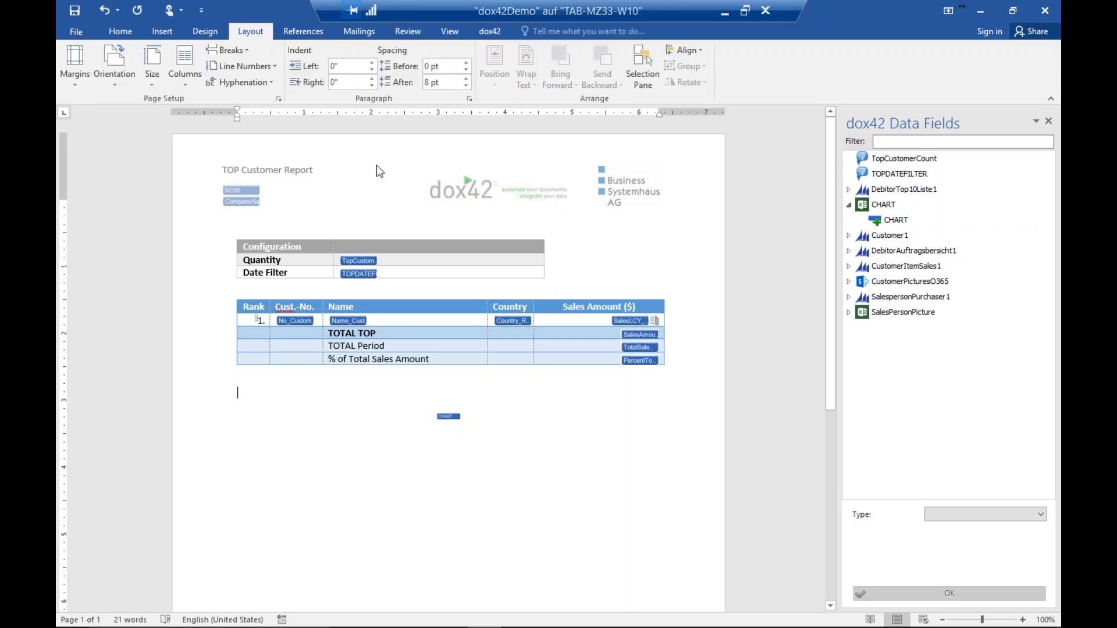
{"action": "left_click", "coordinate": [228, 50]}
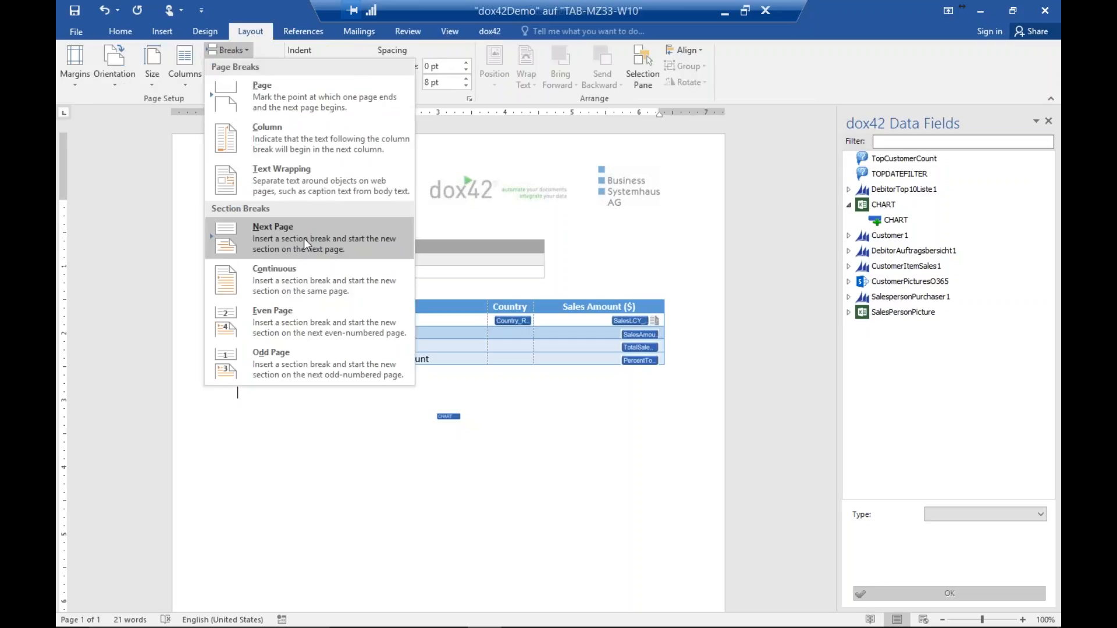
{"action": "left_click", "coordinate": [302, 236]}
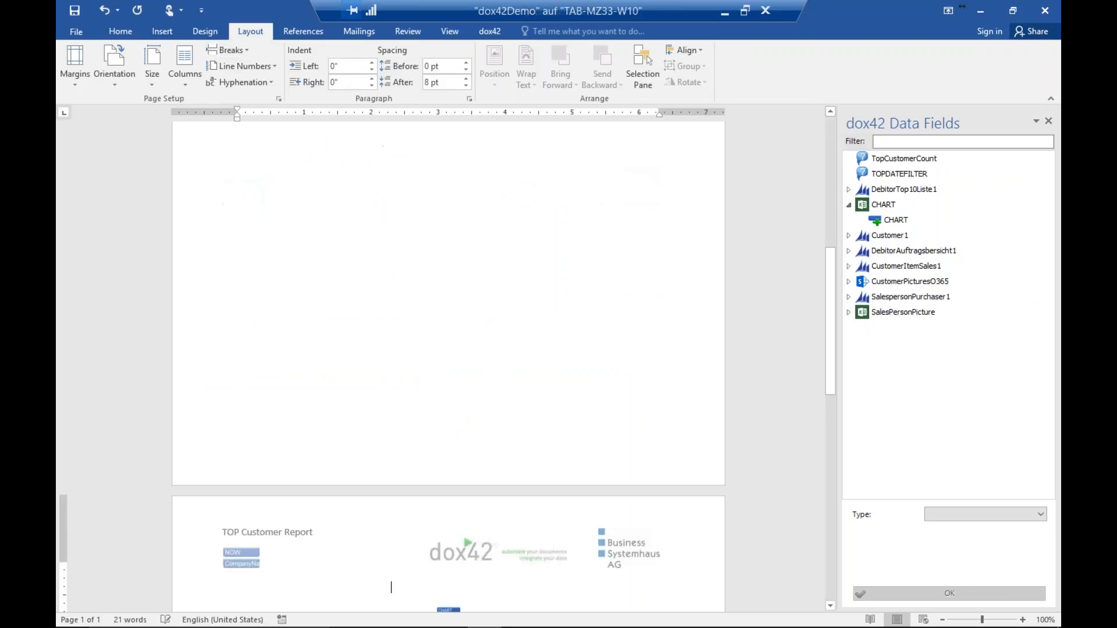
Set the page orientation of the new section containing the CHART field to landscape
{"action": "scroll", "coordinate": [461, 460], "scroll_direction": "down", "scroll_amount": 4}
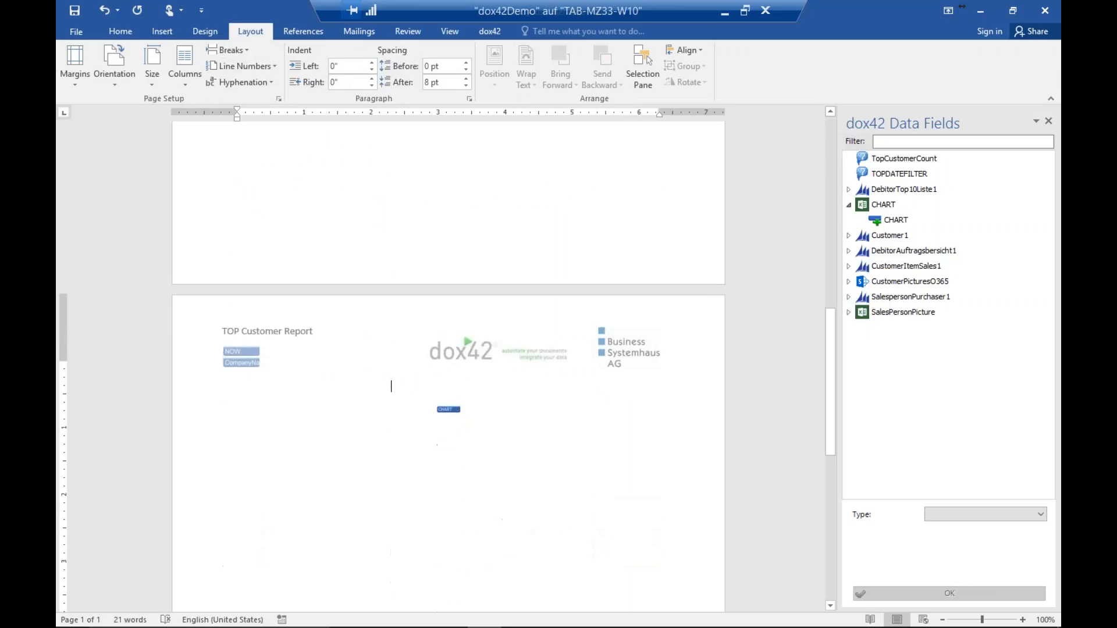
{"action": "scroll", "coordinate": [491, 466], "scroll_direction": "up", "scroll_amount": 6}
{"action": "scroll", "coordinate": [491, 465], "scroll_direction": "up", "scroll_amount": 1}
{"action": "scroll", "coordinate": [493, 468], "scroll_direction": "down", "scroll_amount": 8}
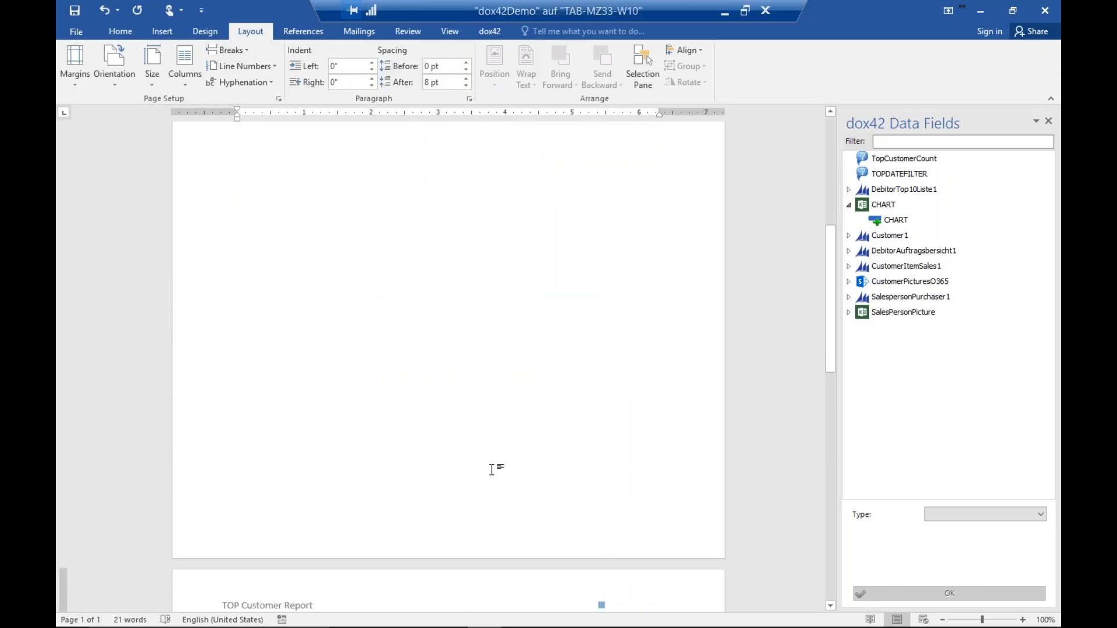
{"action": "scroll", "coordinate": [493, 470], "scroll_direction": "down", "scroll_amount": 1}
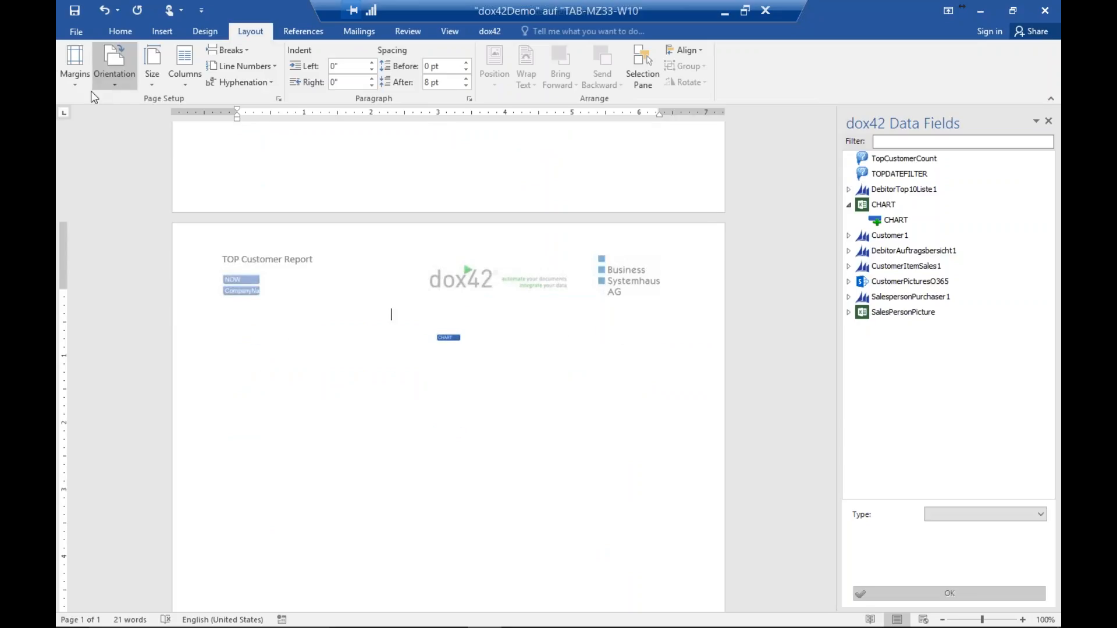
{"action": "left_click", "coordinate": [117, 79]}
{"action": "left_click", "coordinate": [130, 137]}
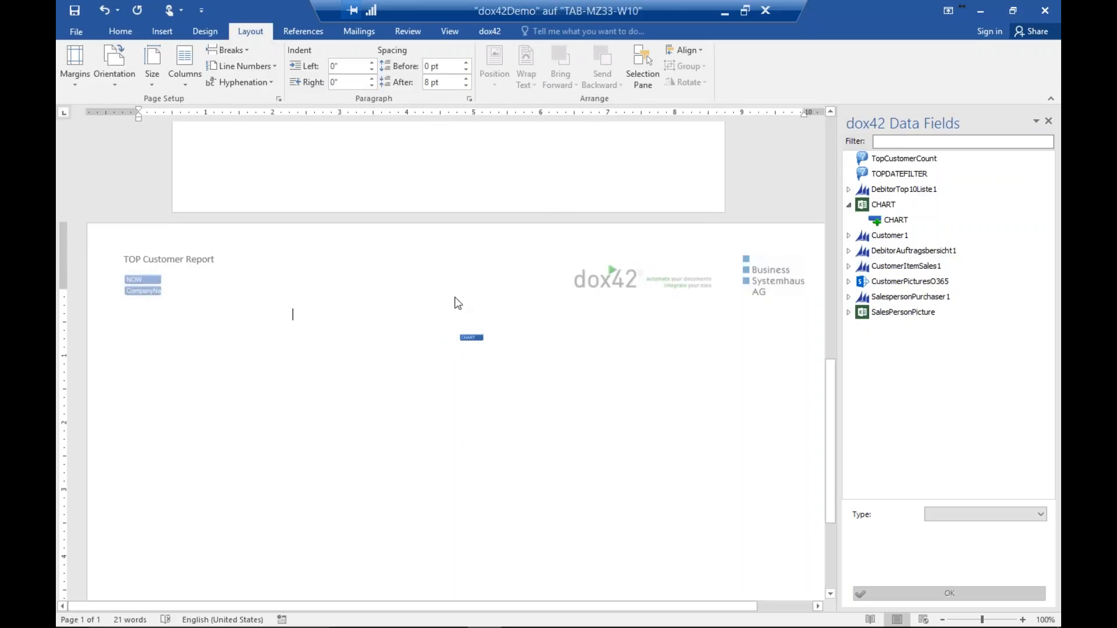
{"action": "scroll", "coordinate": [456, 325], "scroll_direction": "down", "scroll_amount": 3}
{"action": "scroll", "coordinate": [458, 340], "scroll_direction": "down", "scroll_amount": 4}
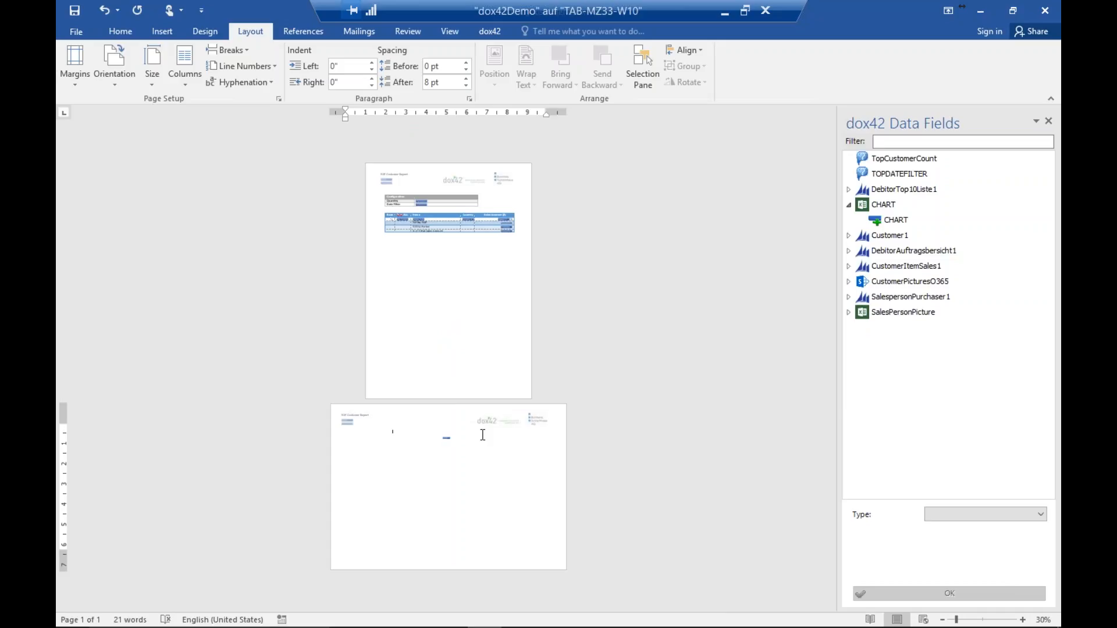
{"action": "scroll", "coordinate": [486, 454], "scroll_direction": "up", "scroll_amount": 5}
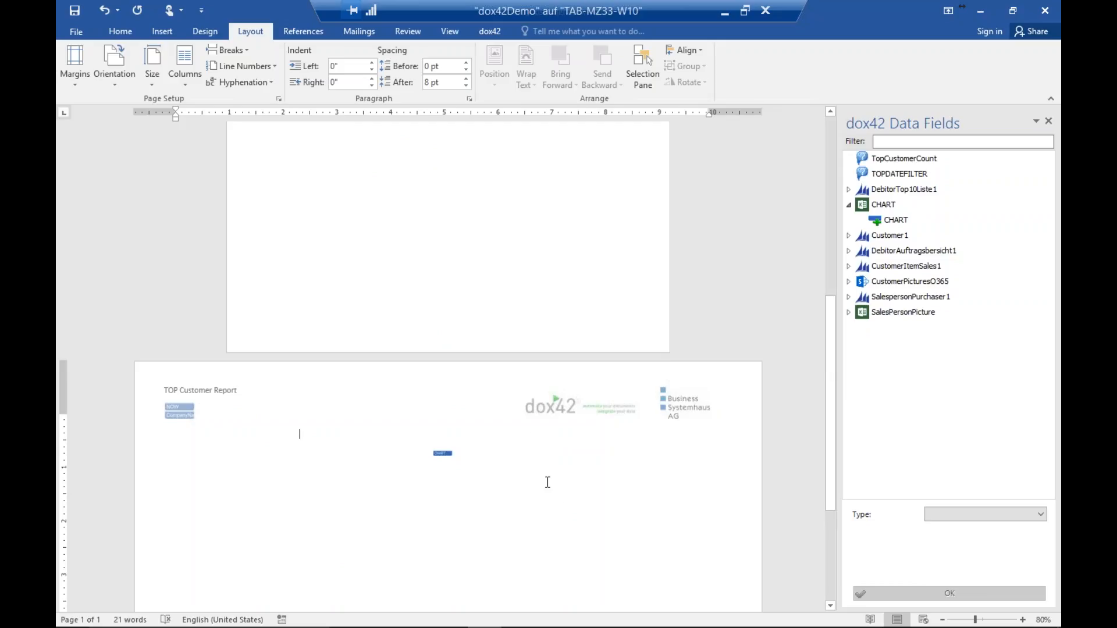
Unlink the Section 2 header from the previous section and delete its logos, report title, and date and company fields
{"action": "double_click", "coordinate": [542, 413]}
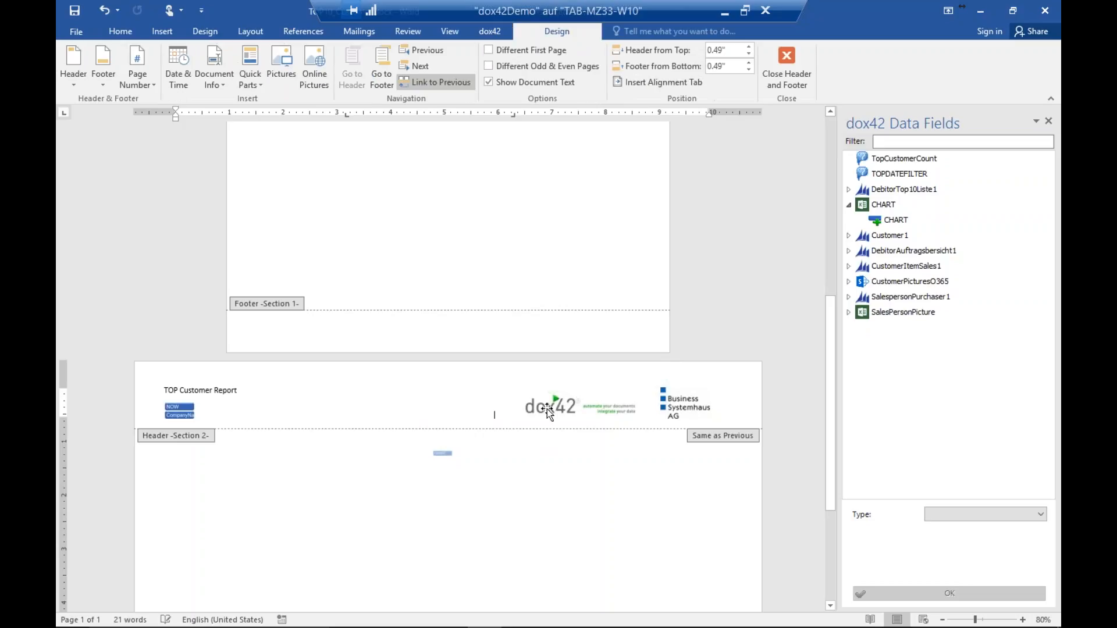
{"action": "left_click", "coordinate": [428, 86]}
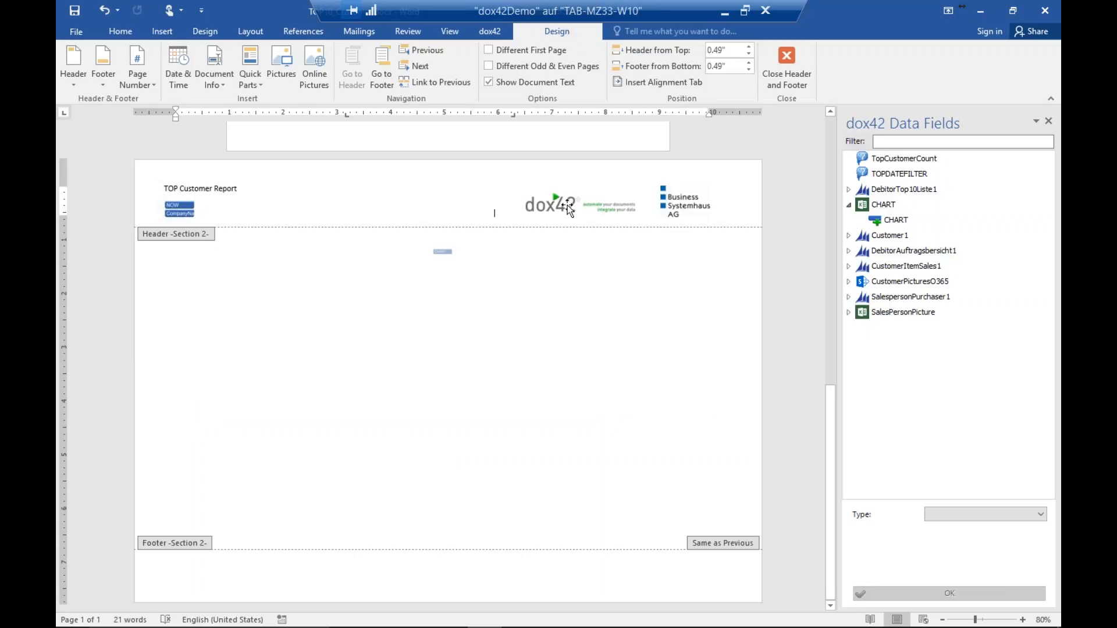
{"action": "left_click", "coordinate": [568, 205]}
{"action": "key", "text": "Delete"}
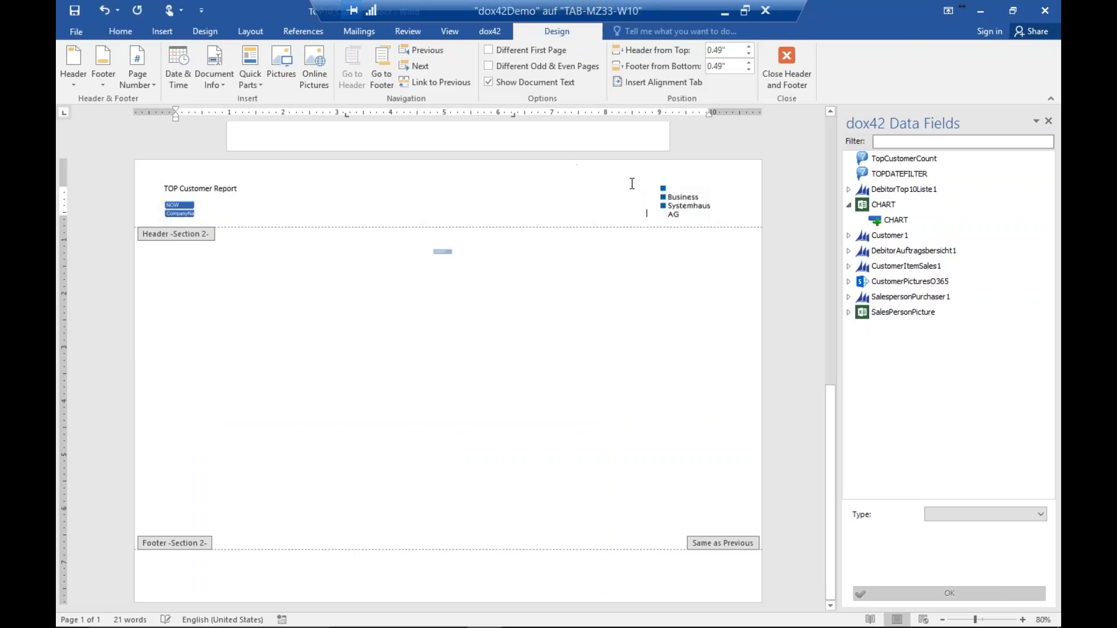
{"action": "left_click", "coordinate": [687, 204]}
{"action": "key", "text": "Delete"}
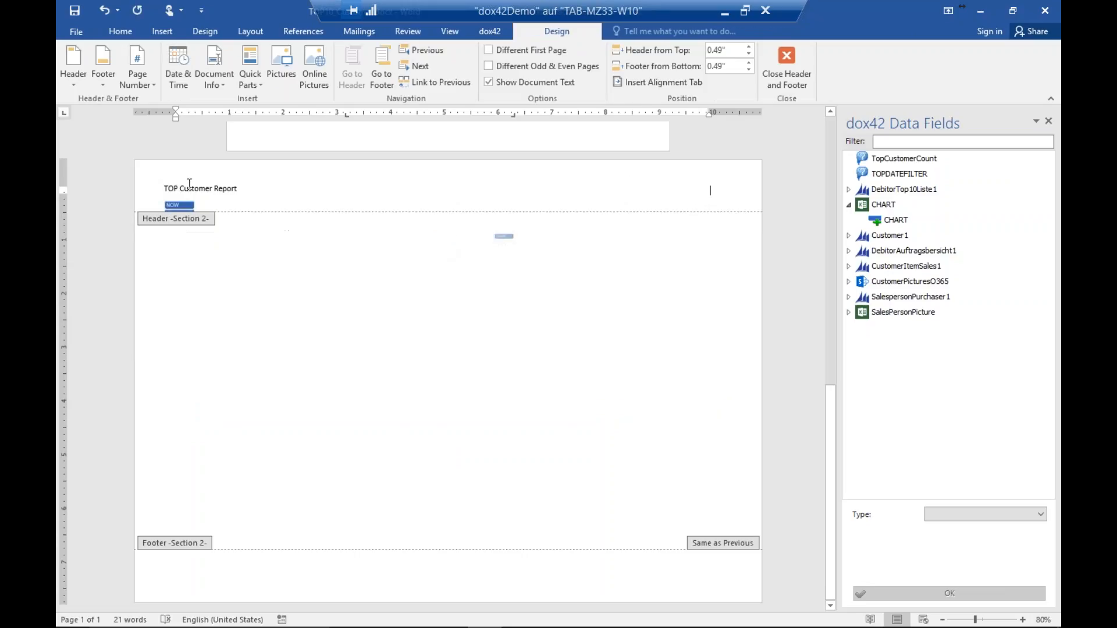
{"action": "left_click", "coordinate": [190, 184]}
{"action": "key", "text": "Delete"}
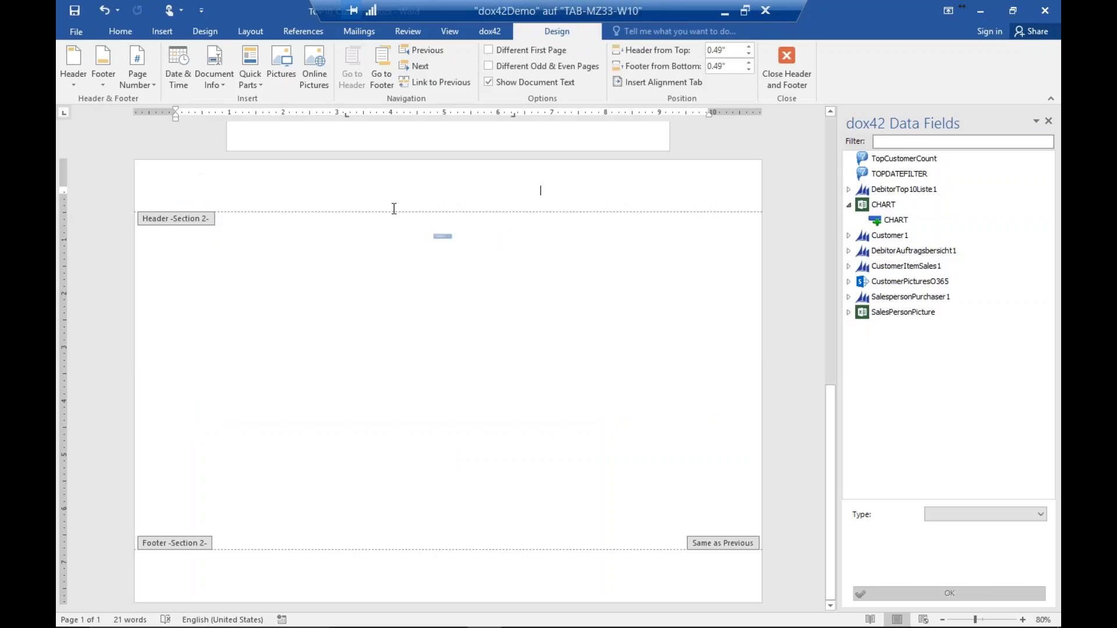
{"action": "double_click", "coordinate": [485, 279]}
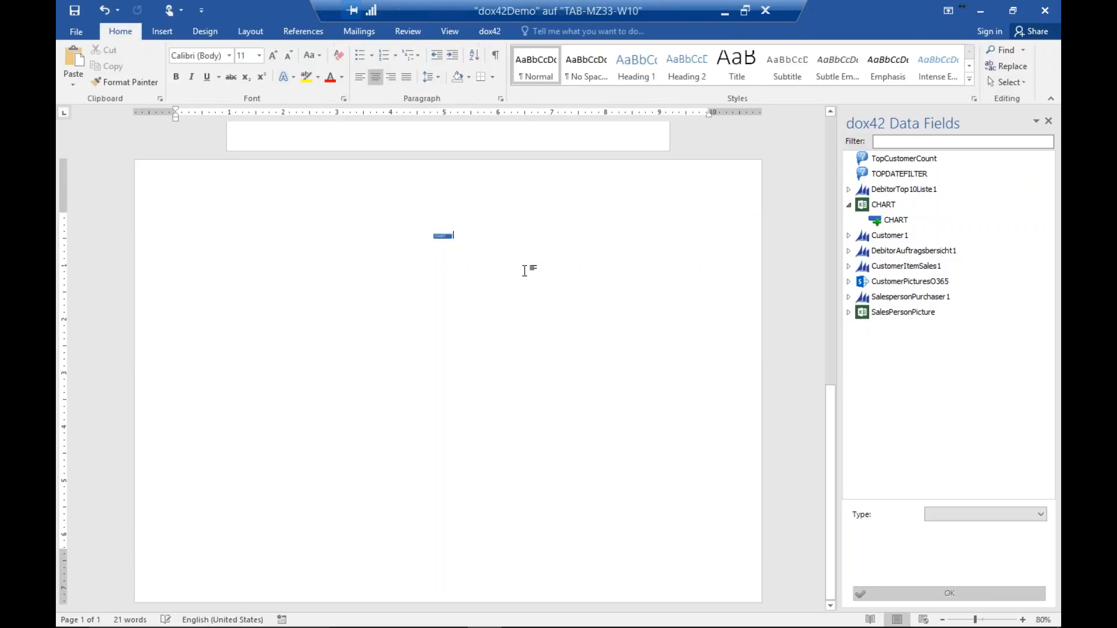
Generate the report, view its portrait table page and landscape chart page, and close the generated document without saving
{"action": "scroll", "coordinate": [489, 279], "scroll_direction": "up", "scroll_amount": 10}
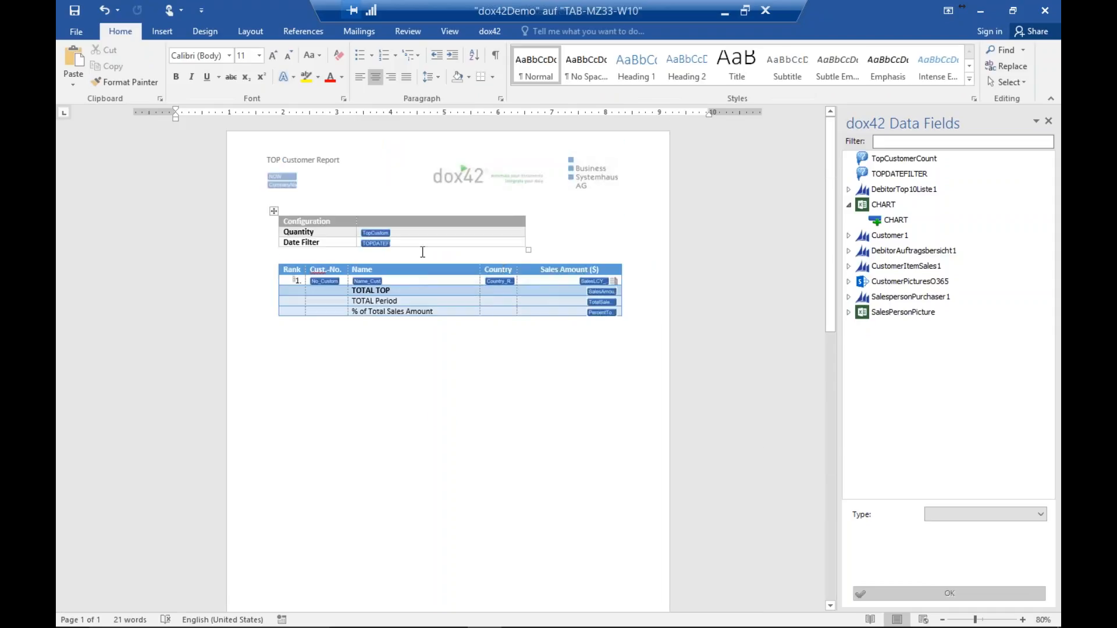
{"action": "scroll", "coordinate": [423, 251], "scroll_direction": "down", "scroll_amount": 10}
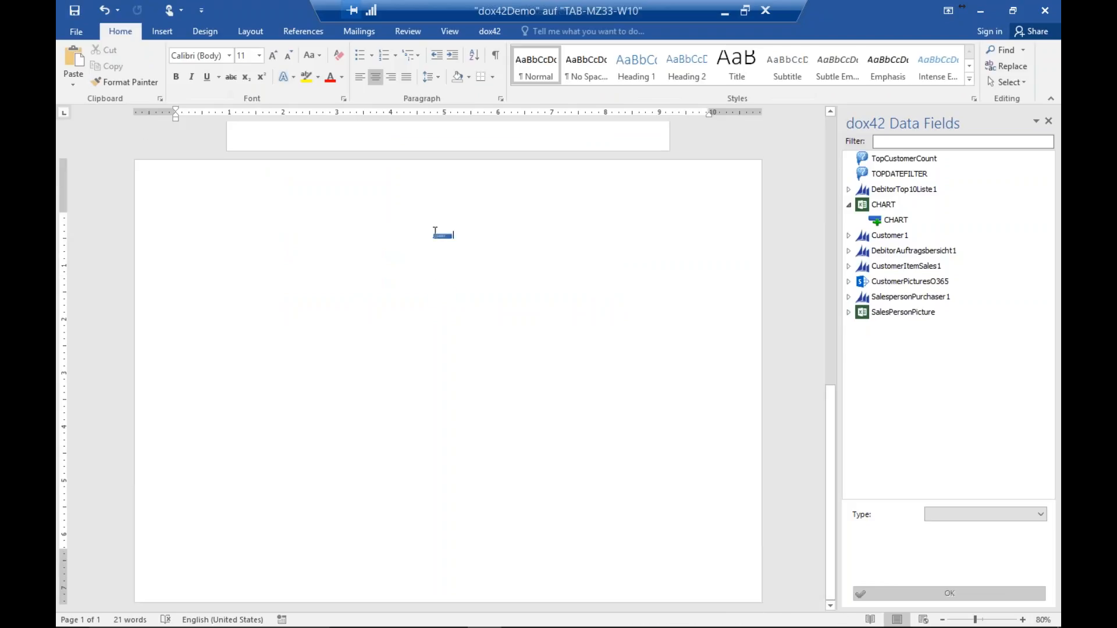
{"action": "left_click", "coordinate": [488, 31]}
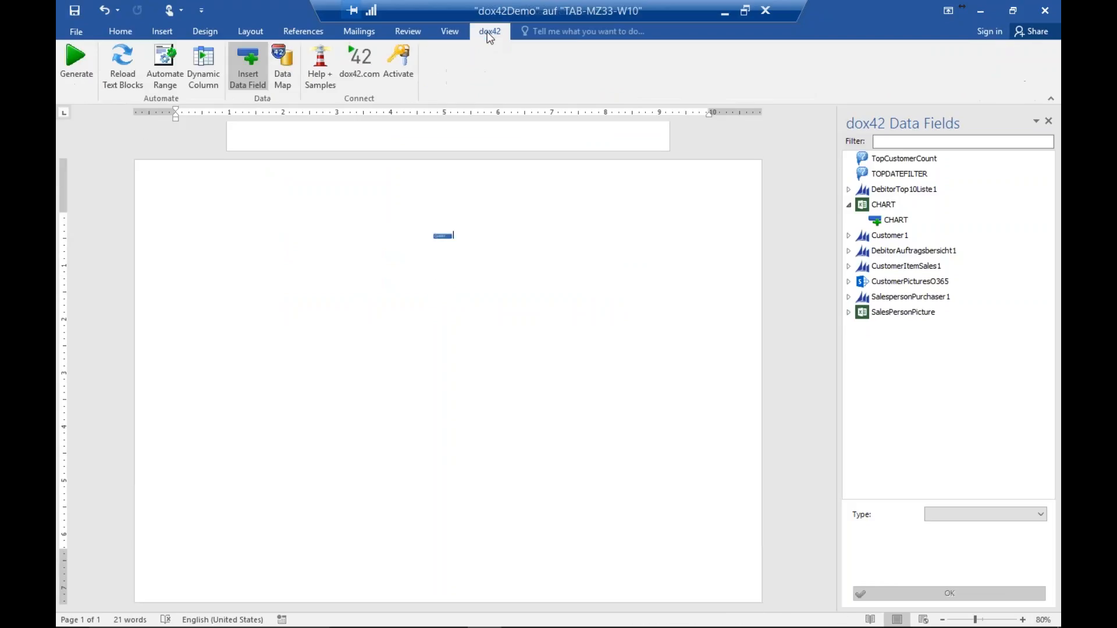
{"action": "left_click", "coordinate": [76, 71]}
{"action": "left_click", "coordinate": [564, 363]}
{"action": "left_click", "coordinate": [608, 361]}
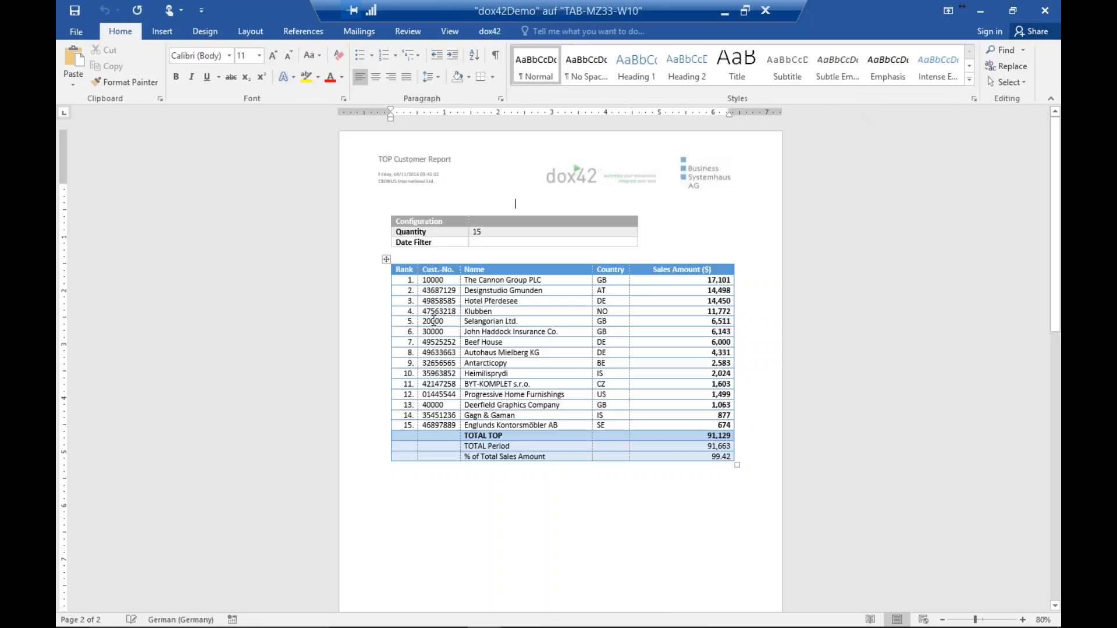
{"action": "scroll", "coordinate": [601, 442], "scroll_direction": "down", "scroll_amount": 7}
{"action": "scroll", "coordinate": [606, 449], "scroll_direction": "up", "scroll_amount": 3}
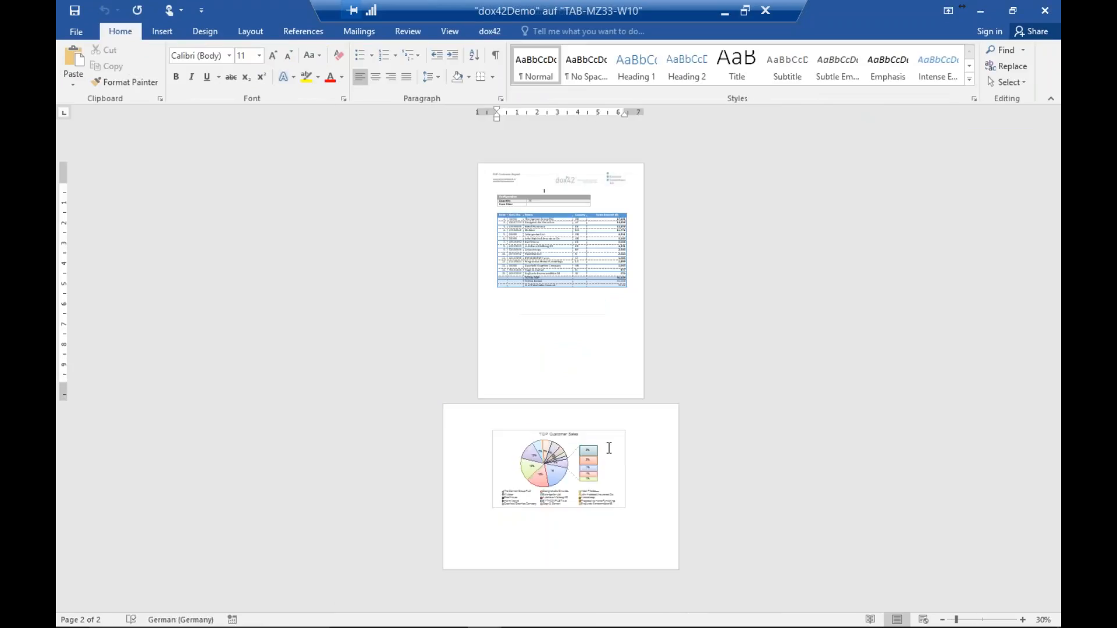
{"action": "left_click", "coordinate": [606, 449]}
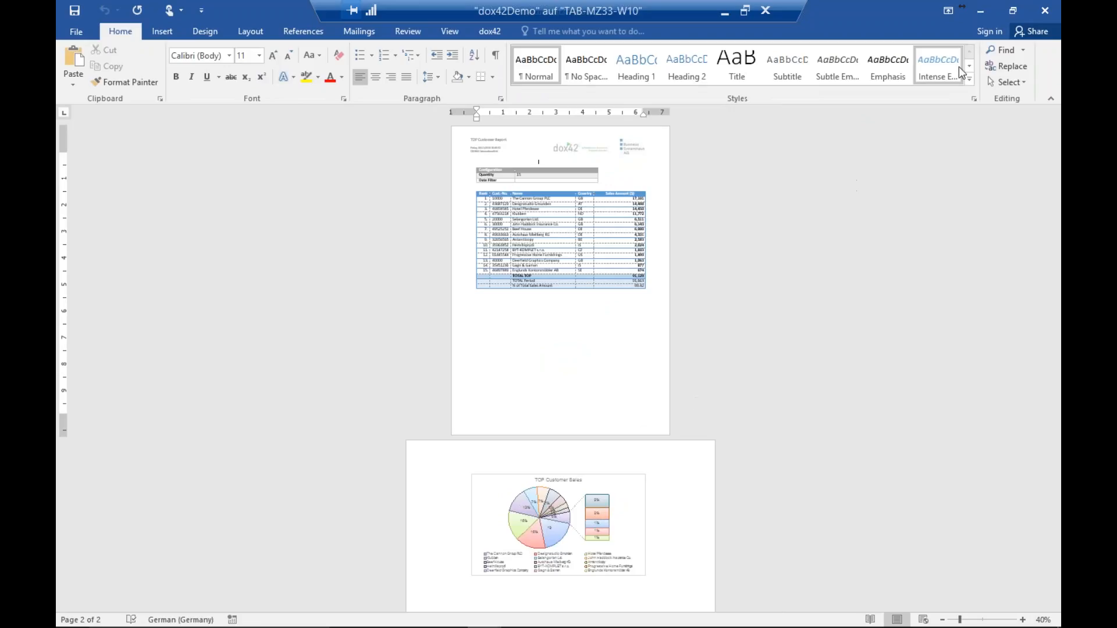
{"action": "left_click", "coordinate": [1043, 17]}
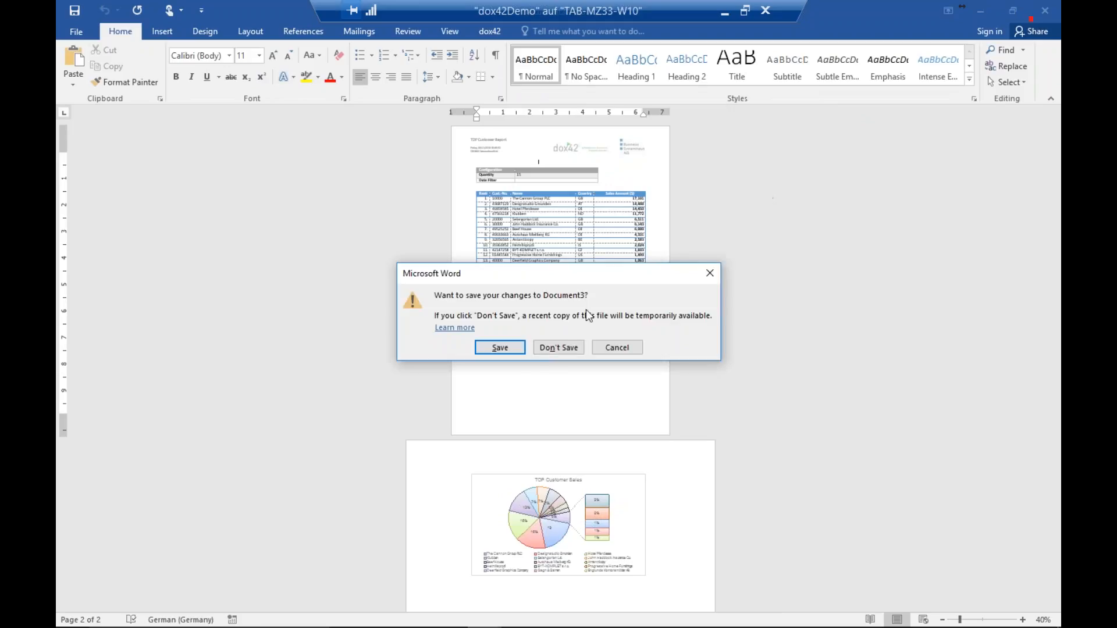
{"action": "left_click", "coordinate": [552, 347]}
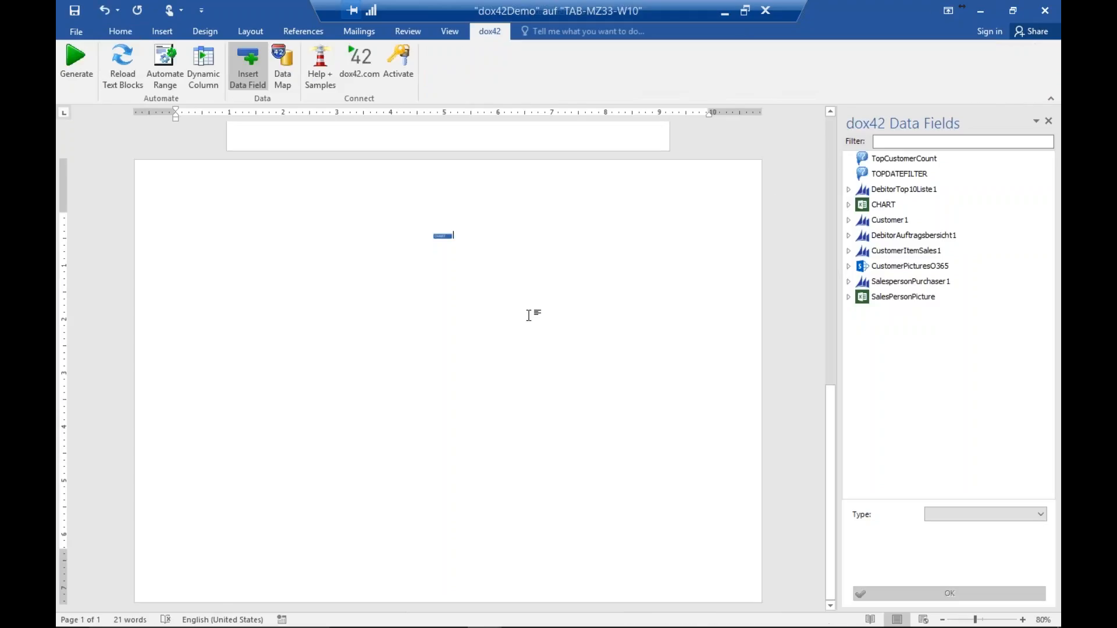
Examine the settings of the CHART field's Excel data source in the Data Map Designer, and close the designer without changes
{"action": "left_click", "coordinate": [444, 235]}
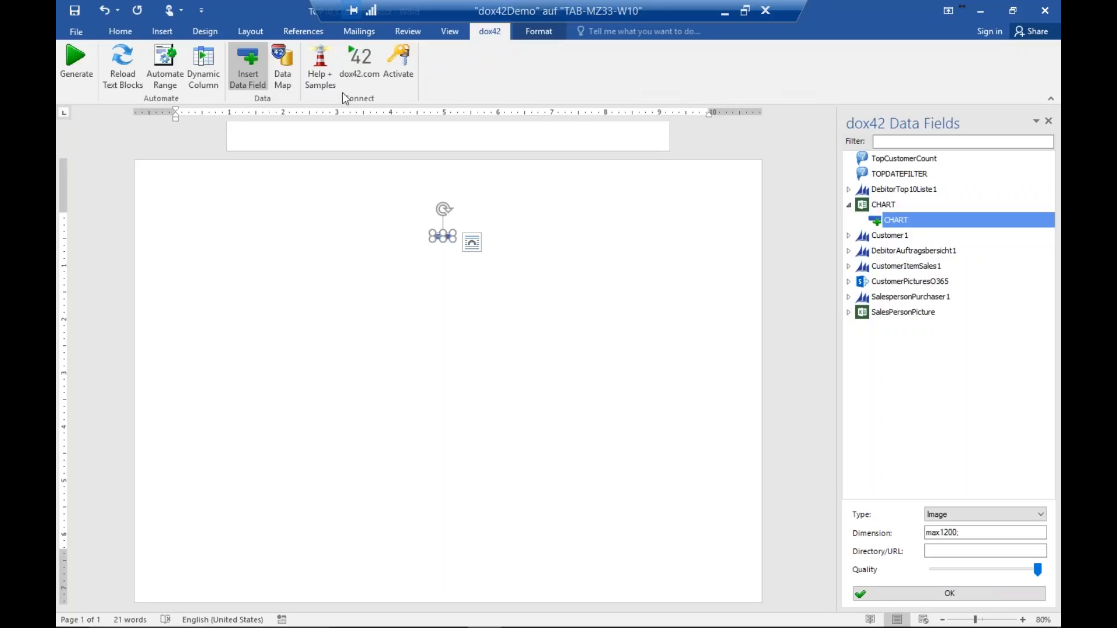
{"action": "left_click", "coordinate": [278, 60]}
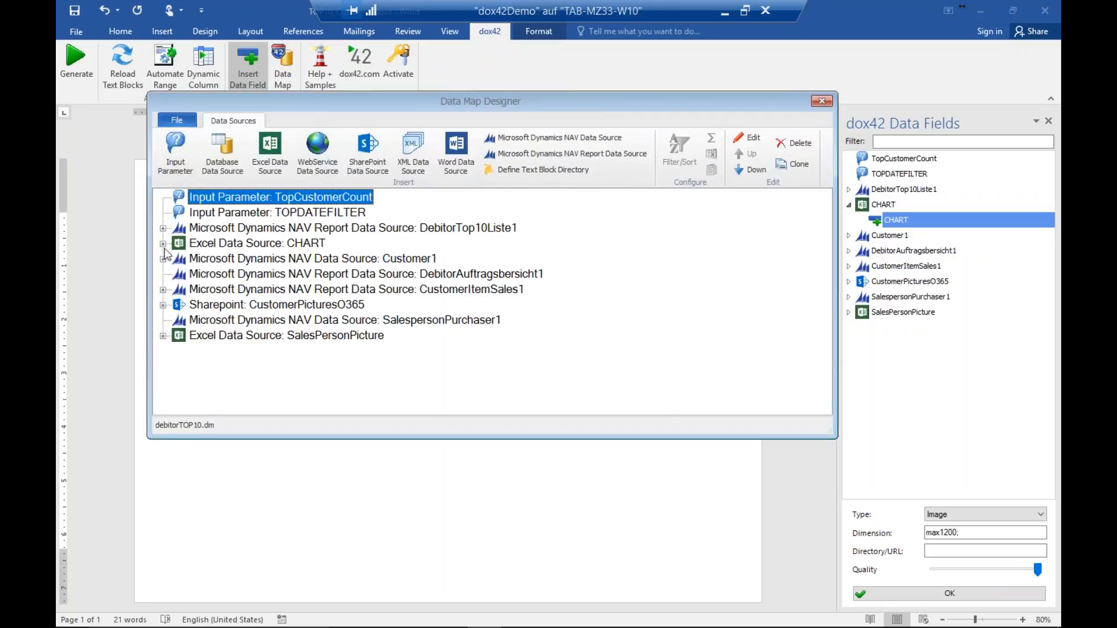
{"action": "left_click", "coordinate": [163, 244]}
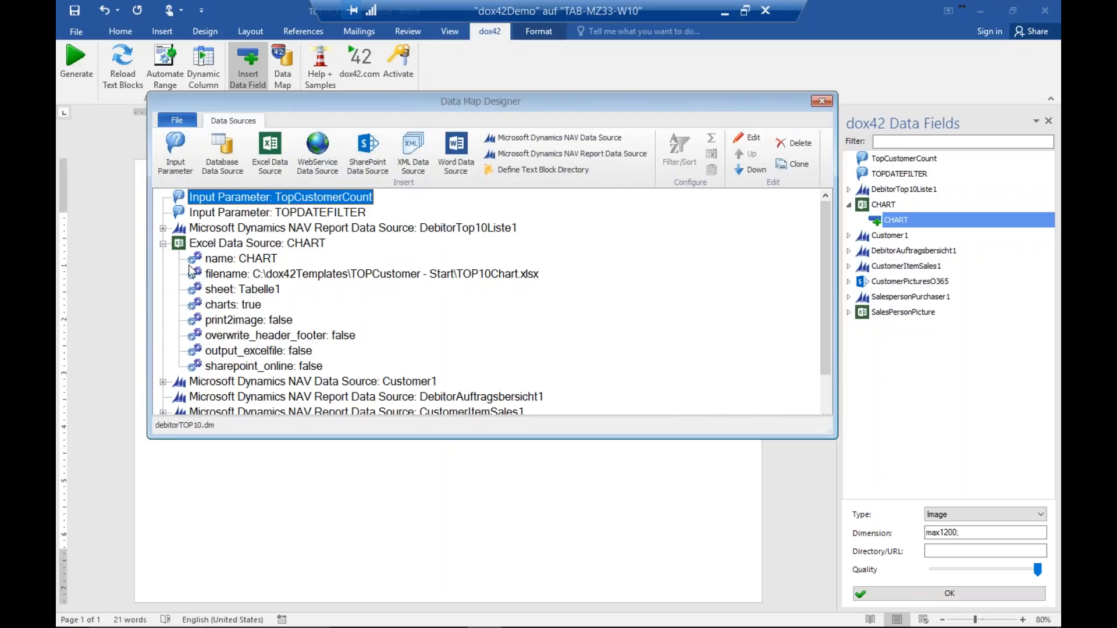
{"action": "left_click", "coordinate": [263, 245]}
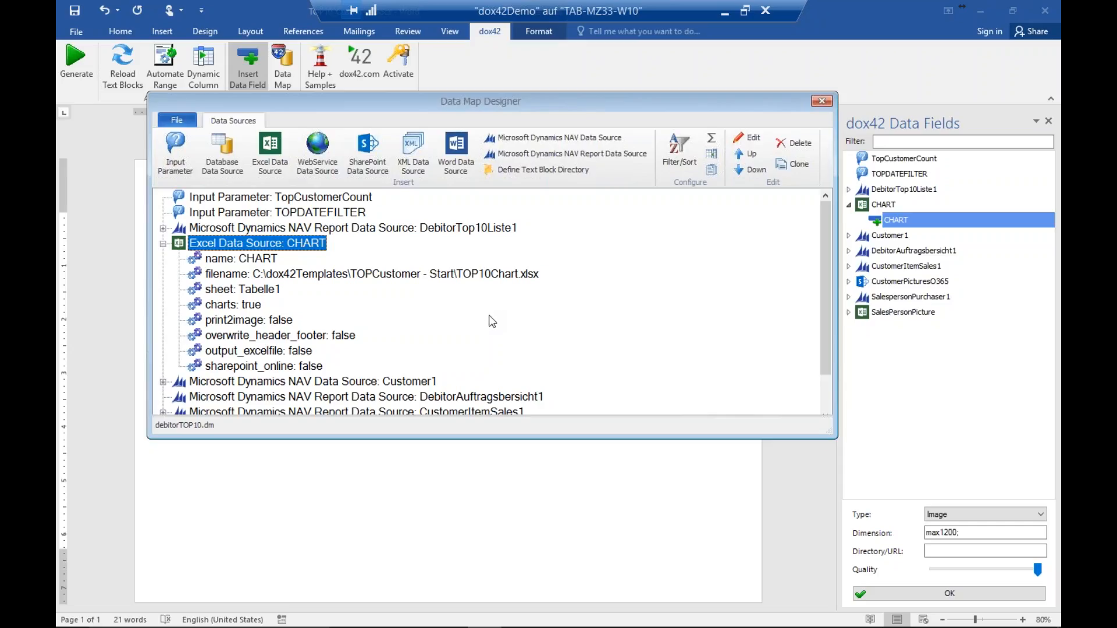
{"action": "mouse_move", "coordinate": [430, 626]}
{"action": "left_click", "coordinate": [821, 101]}
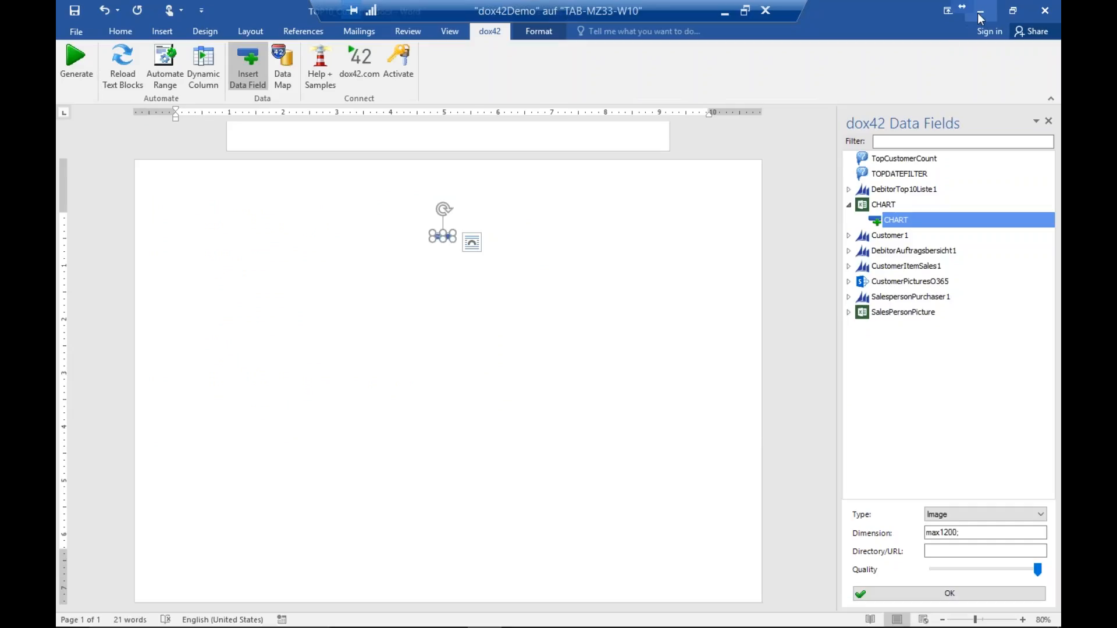
Minimize the Word template and open the TOP10Chart.xlsx workbook from the TOPCustomer - Start folder
{"action": "left_click", "coordinate": [979, 13]}
{"action": "left_click", "coordinate": [982, 15]}
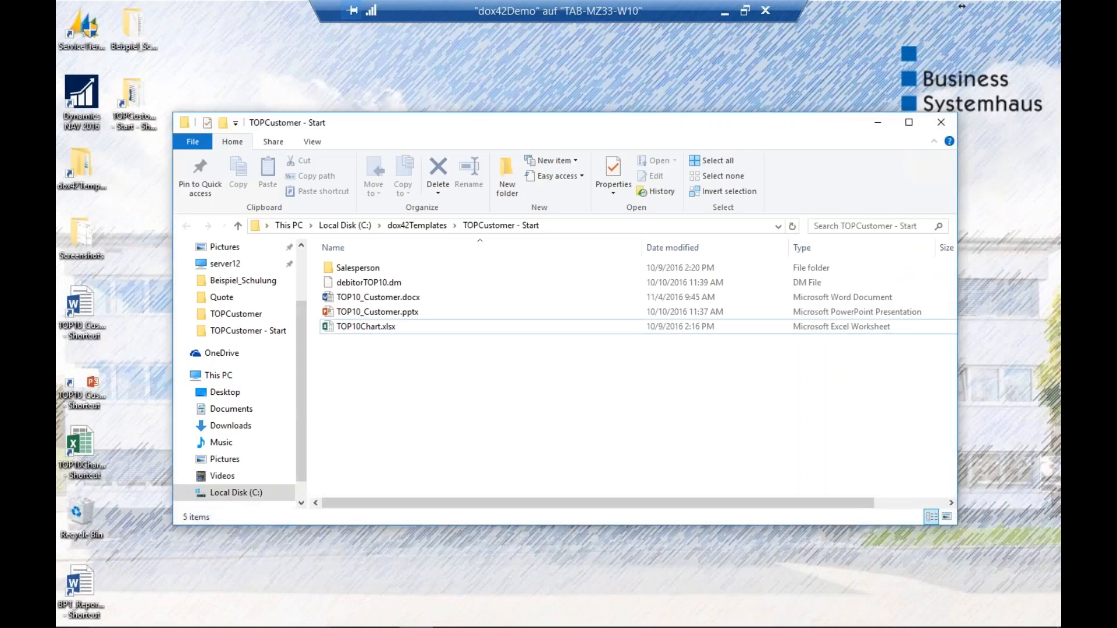
{"action": "left_click", "coordinate": [390, 325]}
{"action": "double_click", "coordinate": [390, 325]}
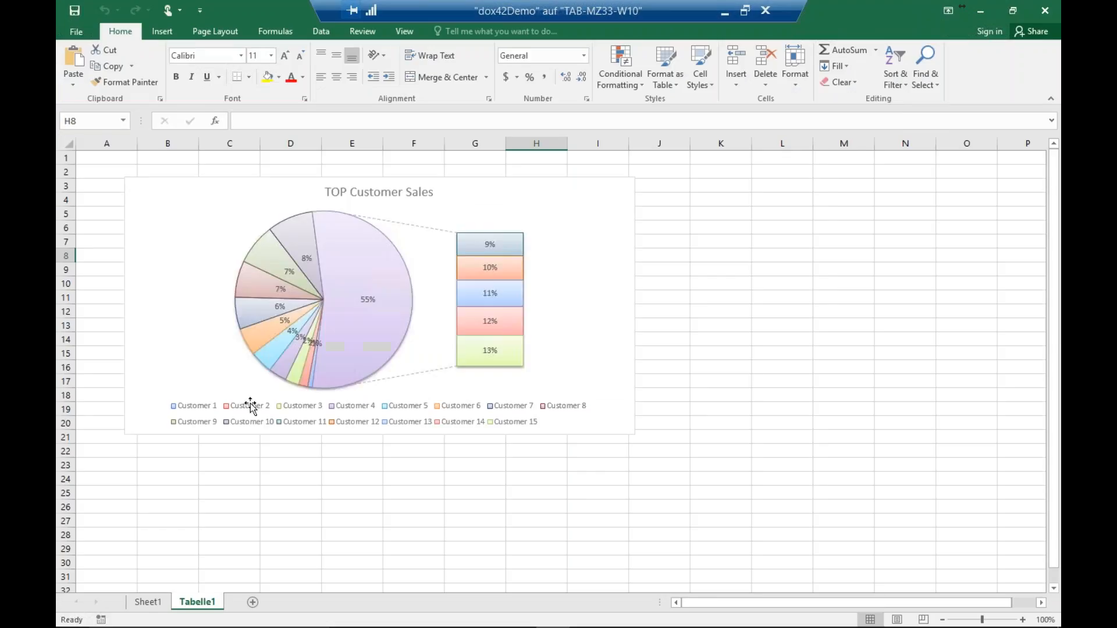
Examine the customer sales table on Sheet1 and the TOP Customer Sales chart on Tabelle1, and close the workbook
{"action": "left_click", "coordinate": [148, 602]}
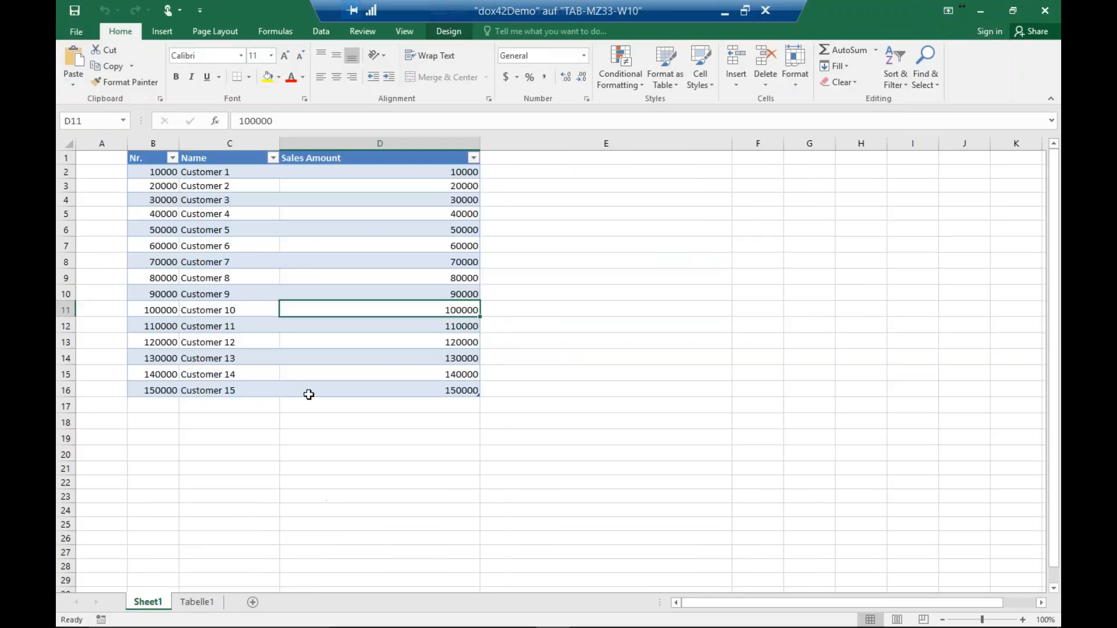
{"action": "left_click", "coordinate": [166, 174]}
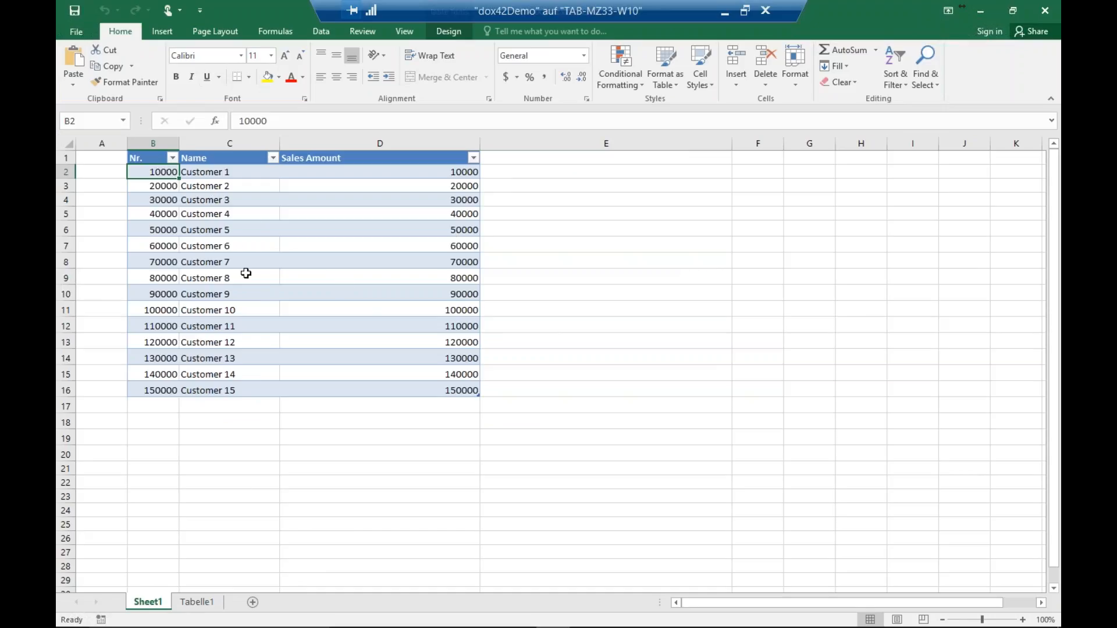
{"action": "left_click", "coordinate": [192, 602]}
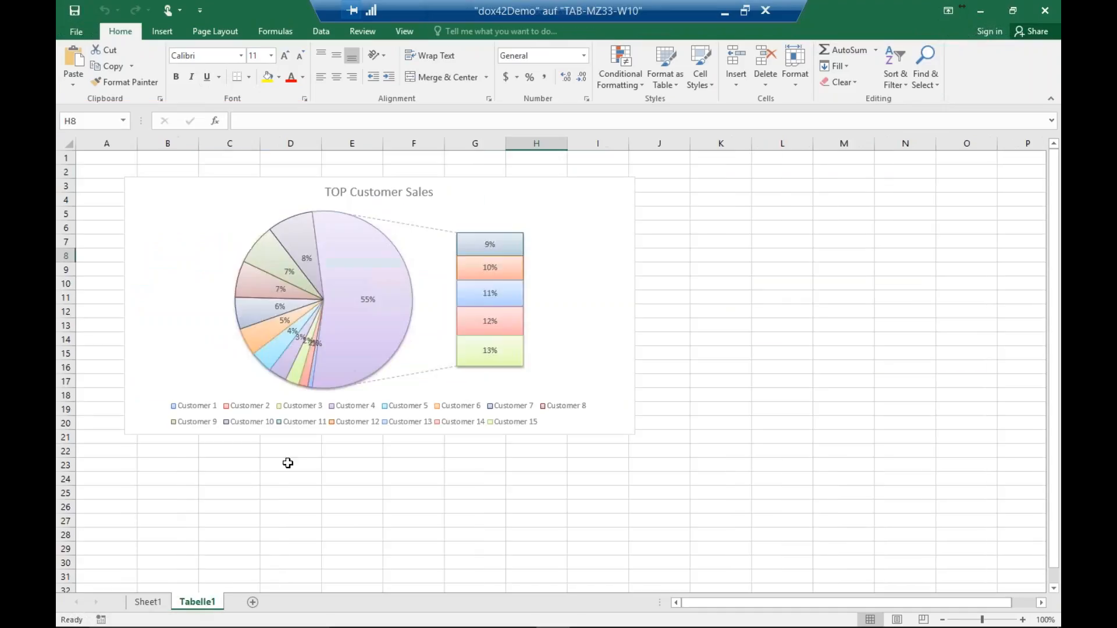
{"action": "left_click", "coordinate": [481, 182]}
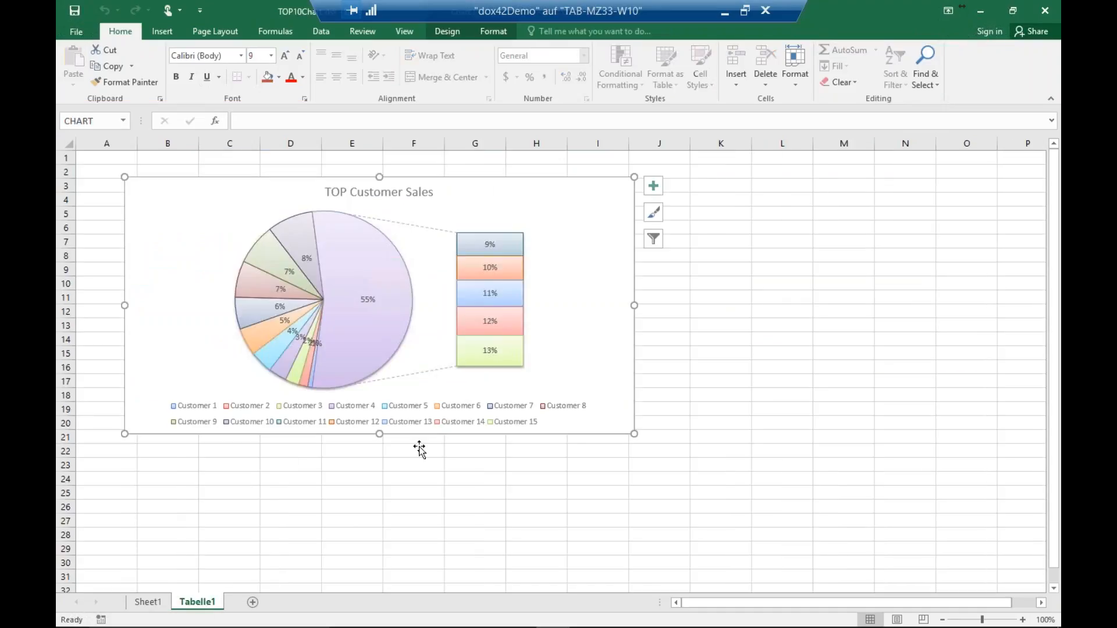
{"action": "left_click", "coordinate": [147, 605]}
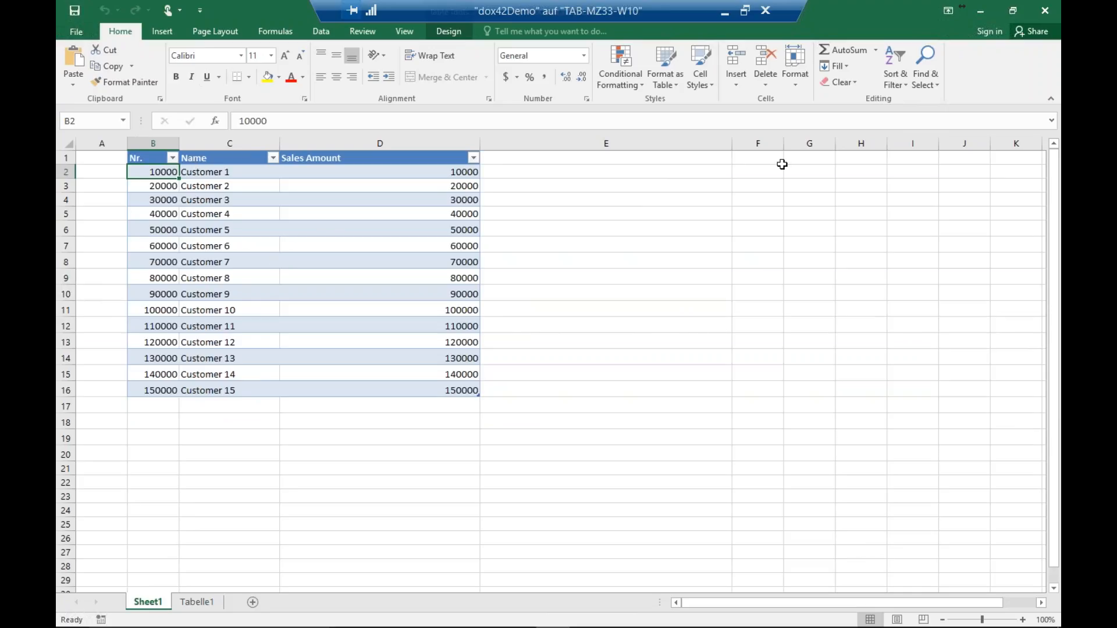
{"action": "left_click", "coordinate": [1046, 11]}
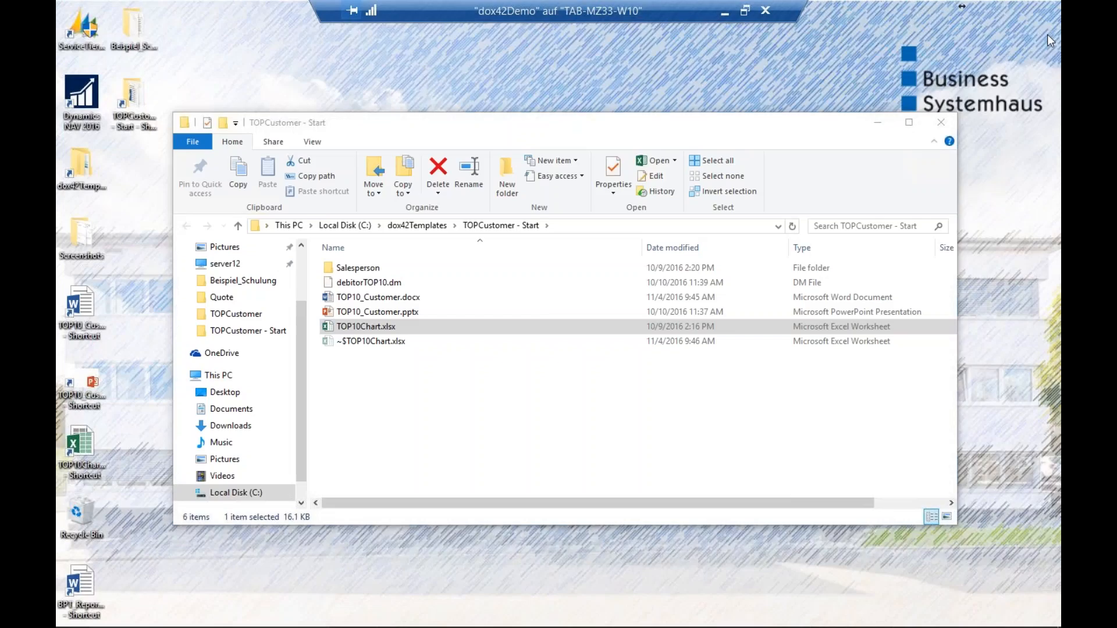
Switch back to the Word template, open the CHART Excel data source from the data map, and check its file path
{"action": "mouse_move", "coordinate": [349, 624]}
{"action": "left_click", "coordinate": [493, 615]}
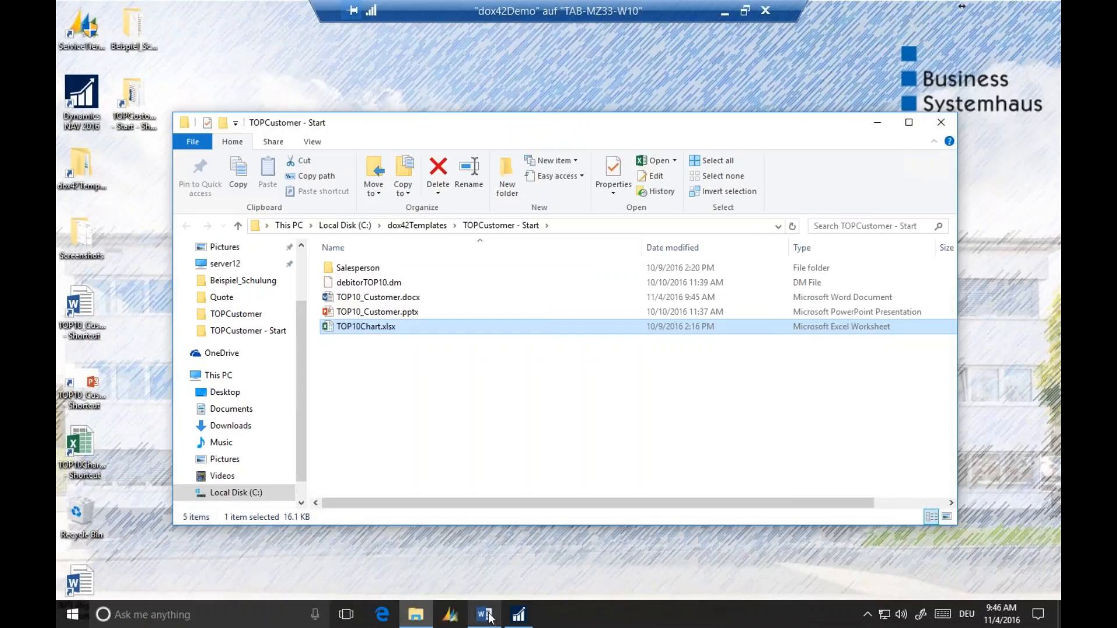
{"action": "left_click", "coordinate": [282, 67]}
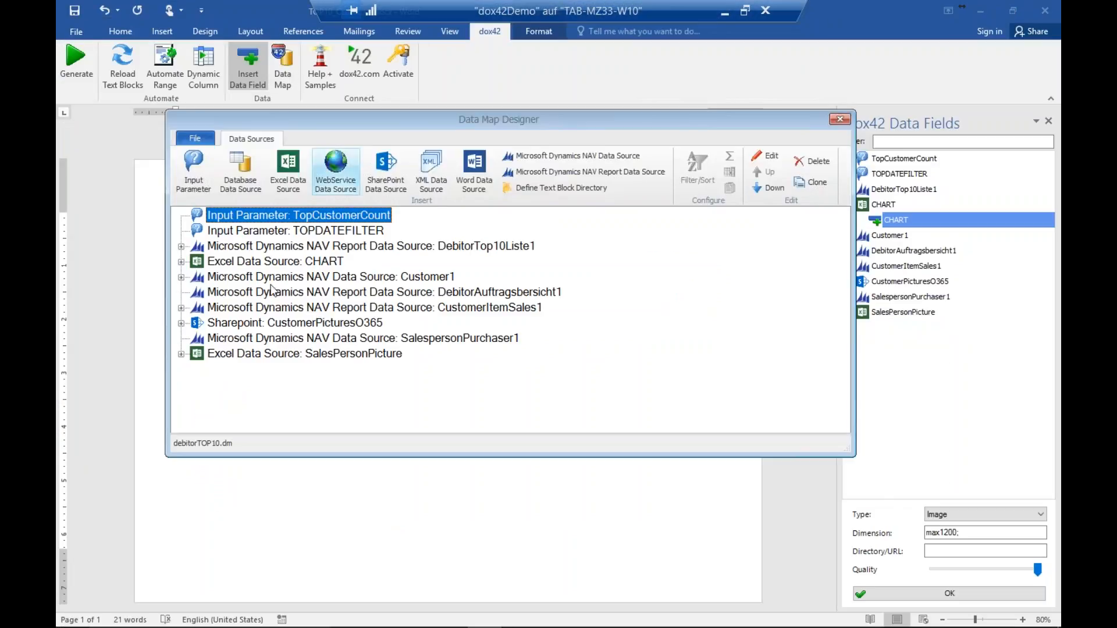
{"action": "left_click", "coordinate": [249, 261]}
{"action": "right_click", "coordinate": [248, 263]}
{"action": "left_click", "coordinate": [284, 275]}
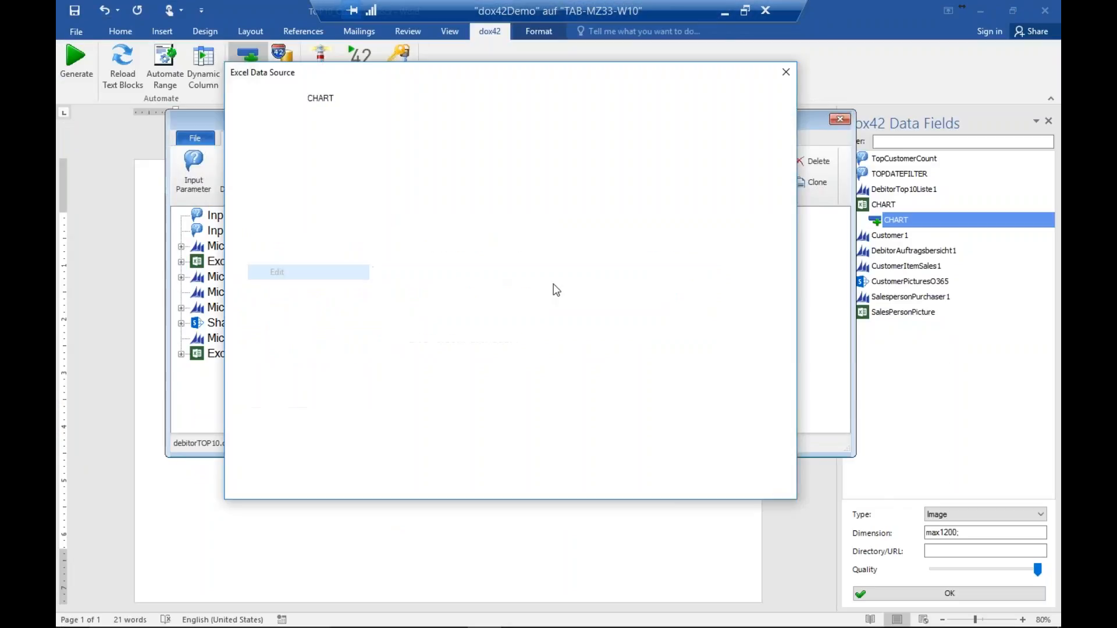
{"action": "left_click", "coordinate": [523, 123]}
{"action": "left_click_drag", "start_coordinate": [523, 122], "coordinate": [306, 124]}
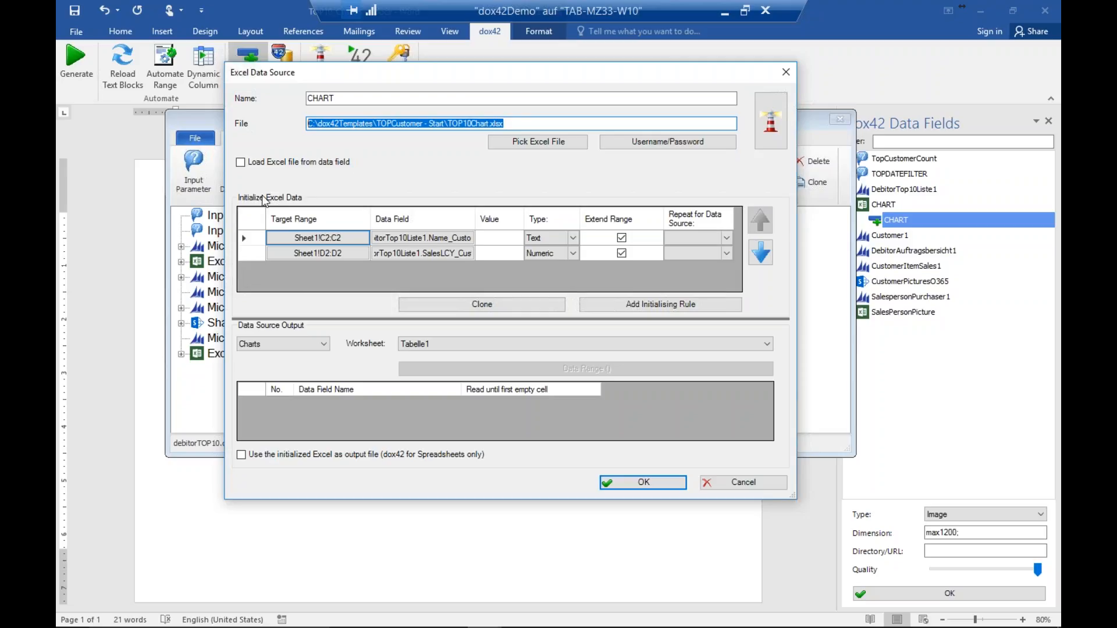
Examine the target range and data field of the customer name initialising rule, cancelling both selection dialogs
{"action": "left_click", "coordinate": [303, 239]}
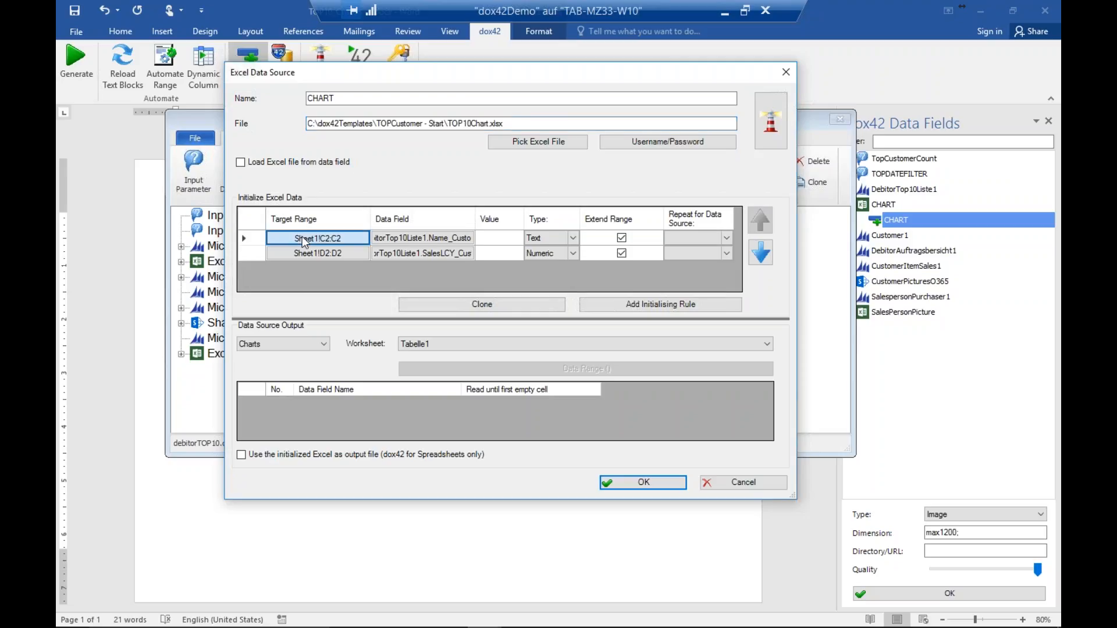
{"action": "left_click", "coordinate": [303, 240]}
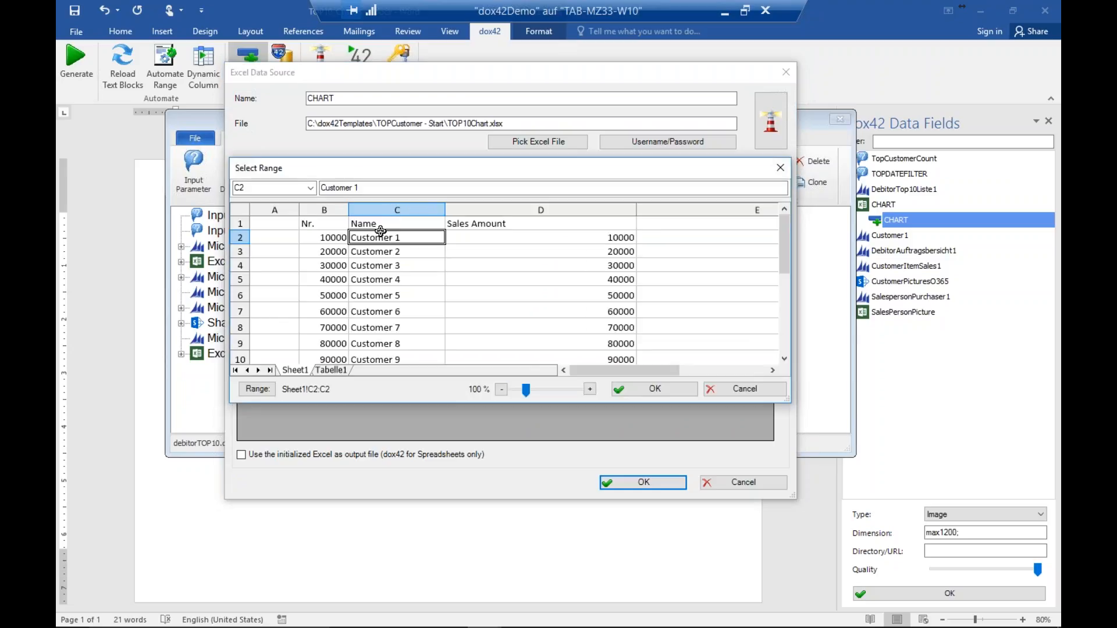
{"action": "left_click", "coordinate": [740, 388]}
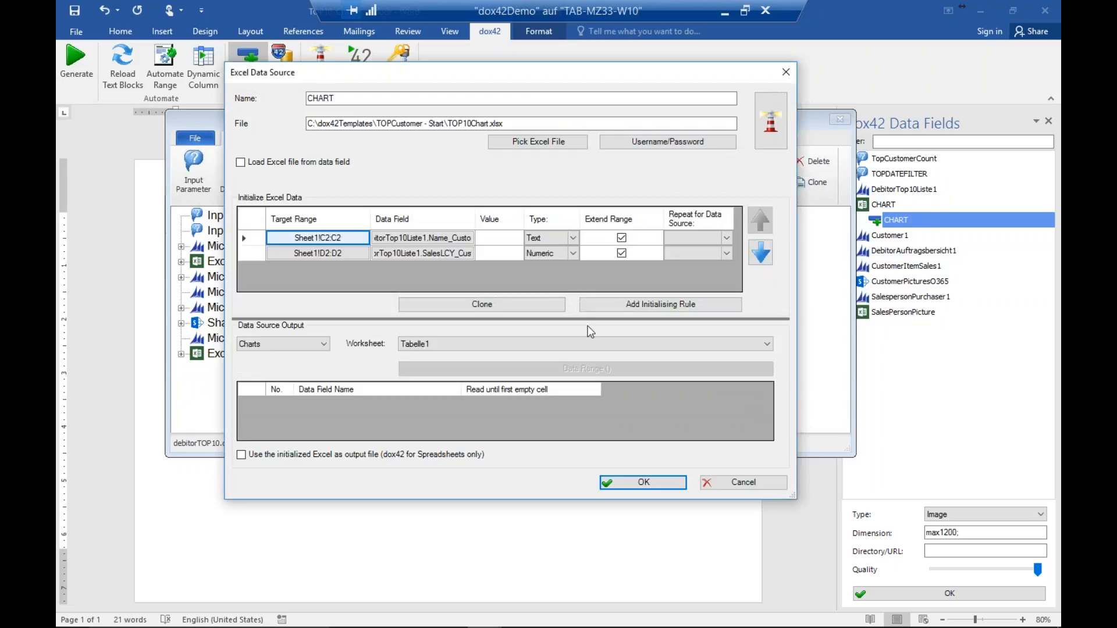
{"action": "left_click", "coordinate": [421, 238]}
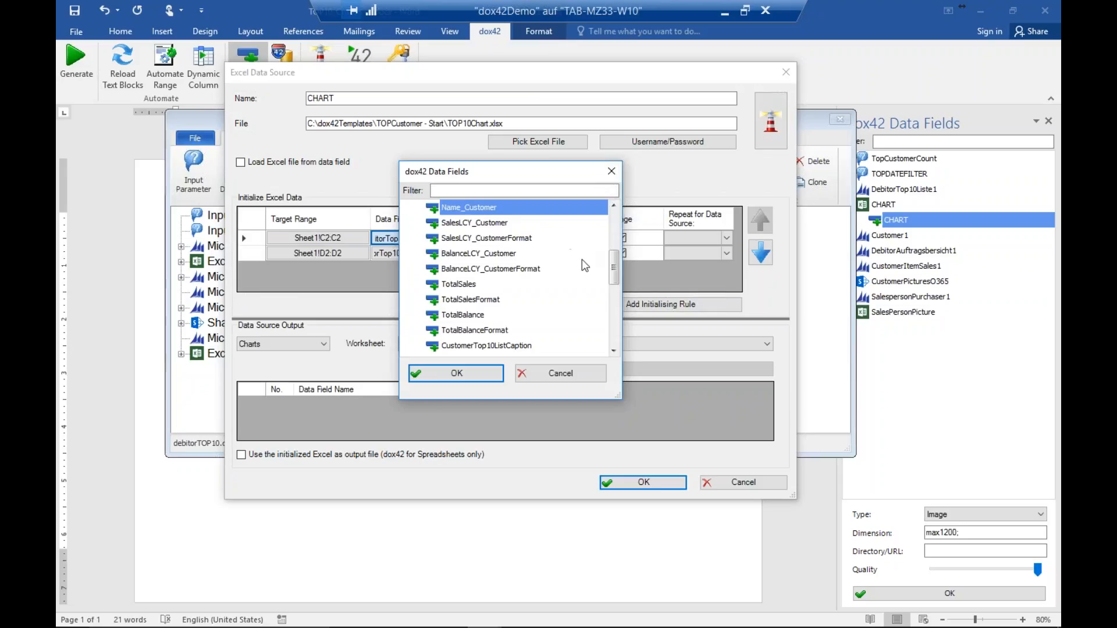
{"action": "scroll", "coordinate": [580, 267], "scroll_direction": "up", "scroll_amount": 2}
{"action": "scroll", "coordinate": [580, 267], "scroll_direction": "up", "scroll_amount": 2}
{"action": "scroll", "coordinate": [562, 277], "scroll_direction": "down", "scroll_amount": 1}
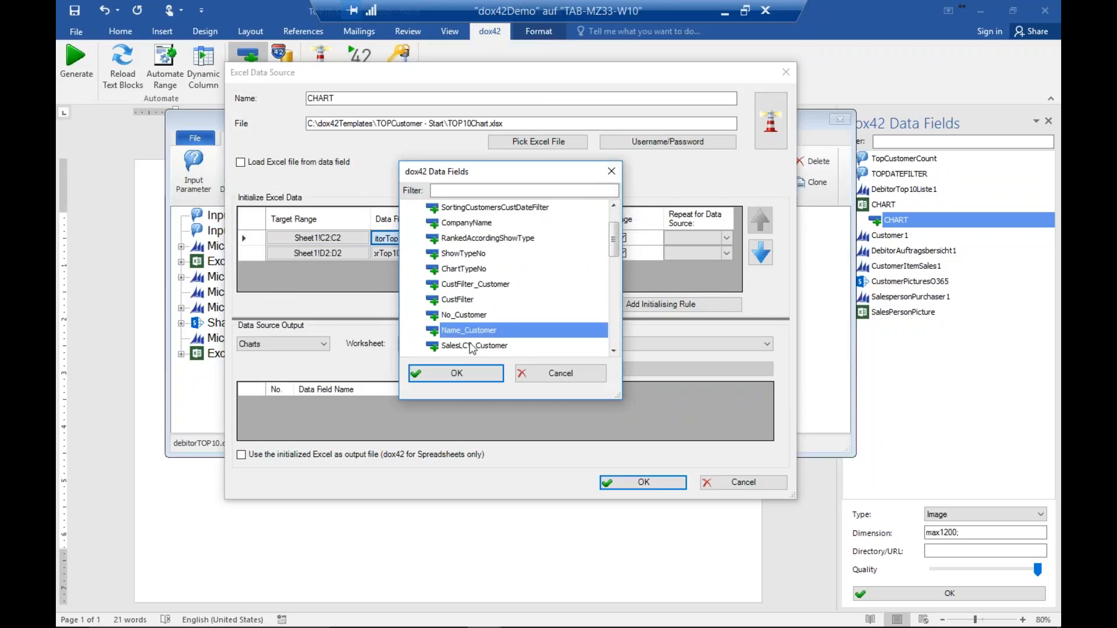
{"action": "scroll", "coordinate": [474, 346], "scroll_direction": "up", "scroll_amount": 1}
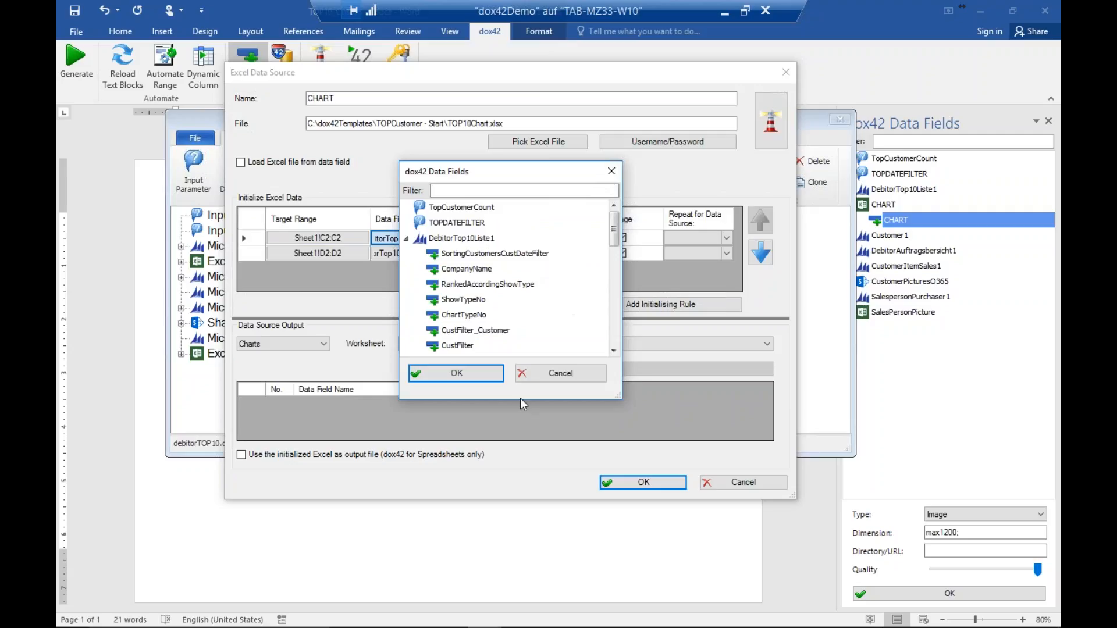
{"action": "left_click", "coordinate": [573, 373]}
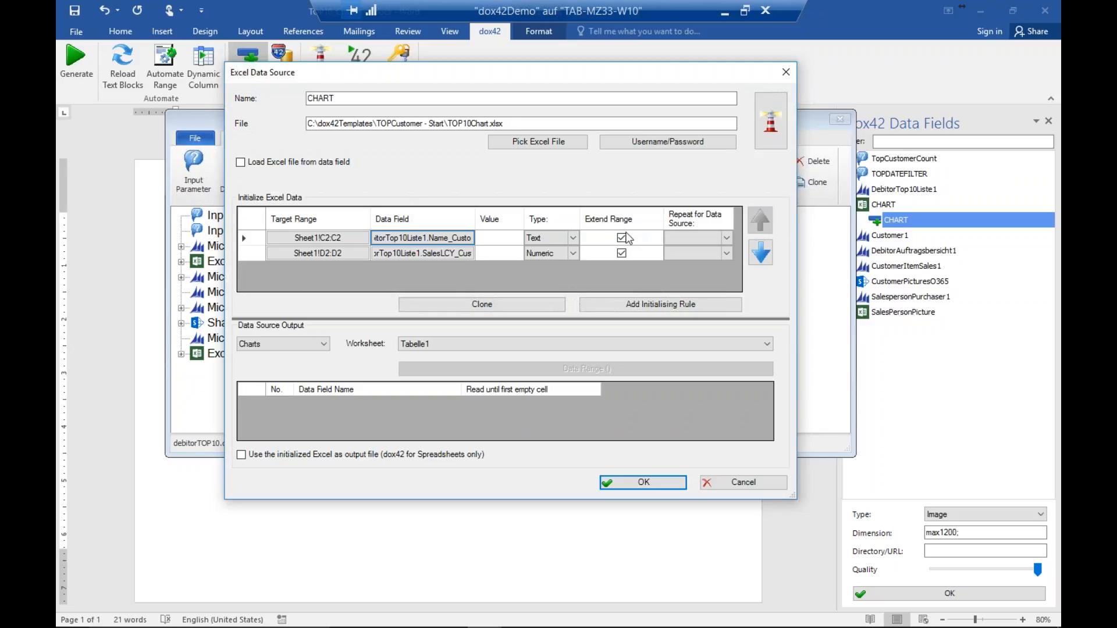
Examine the target range and data field of the sales amount initialising rule, cancelling both selection dialogs
{"action": "double_click", "coordinate": [309, 253]}
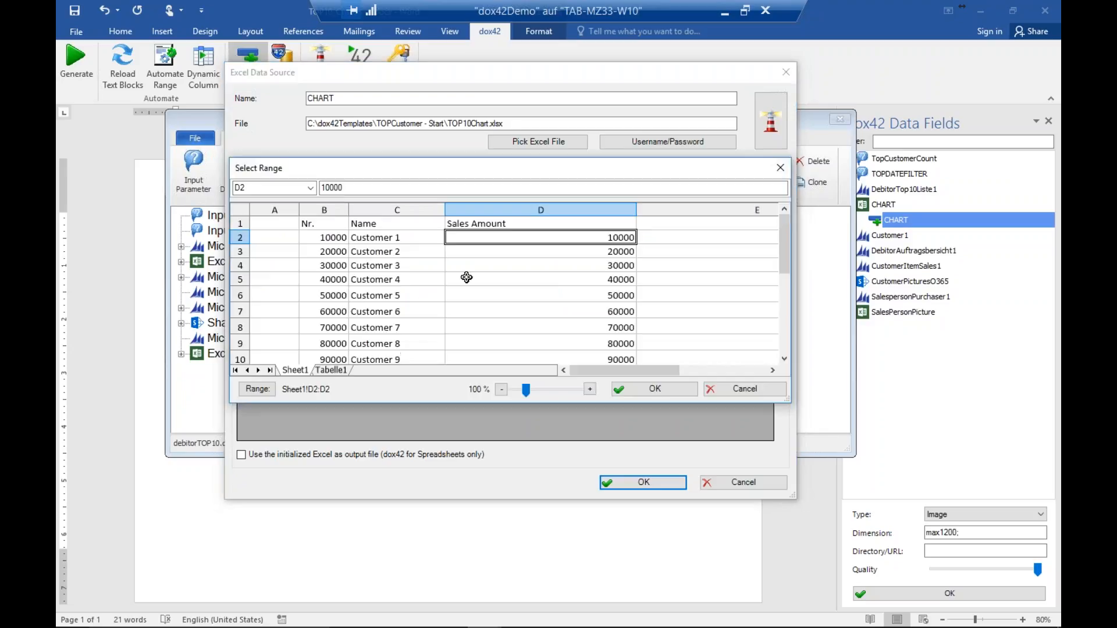
{"action": "left_click", "coordinate": [740, 389]}
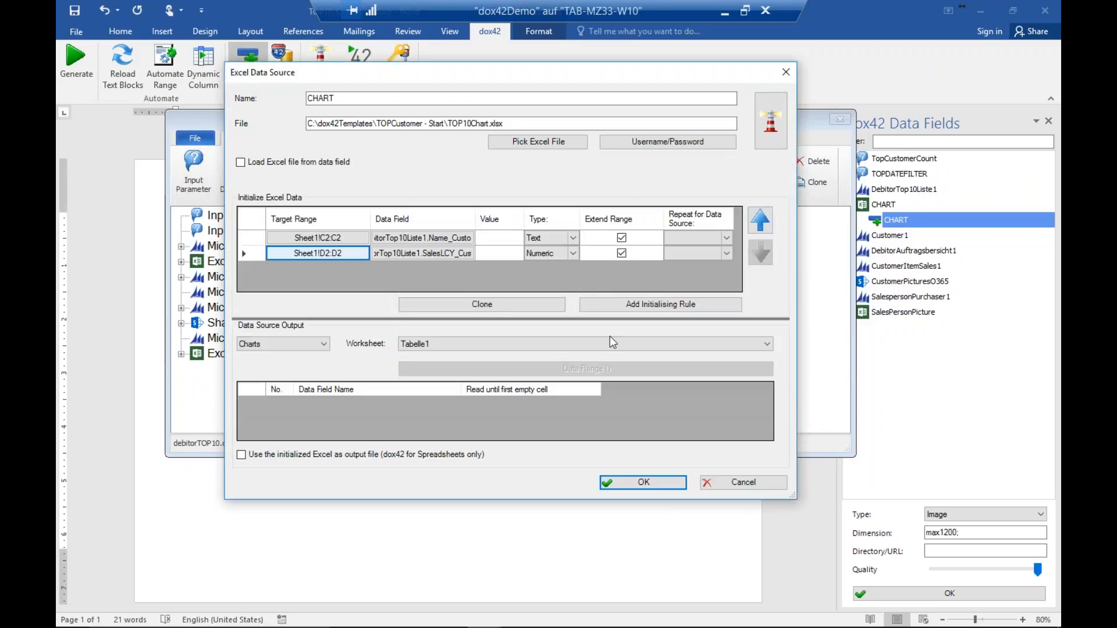
{"action": "double_click", "coordinate": [430, 253]}
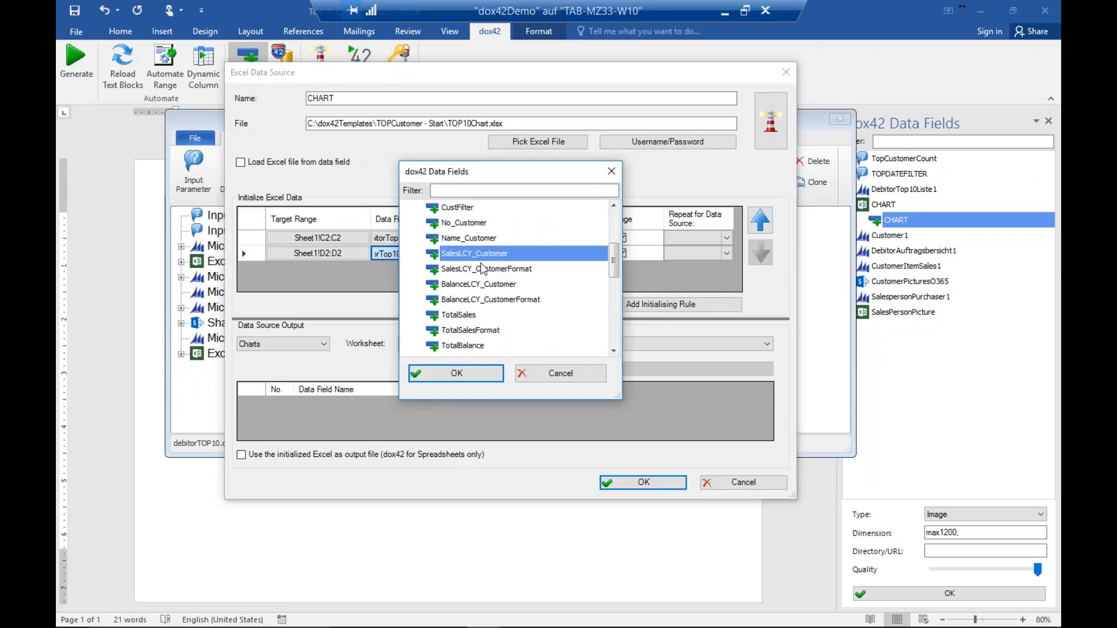
{"action": "left_click", "coordinate": [558, 373]}
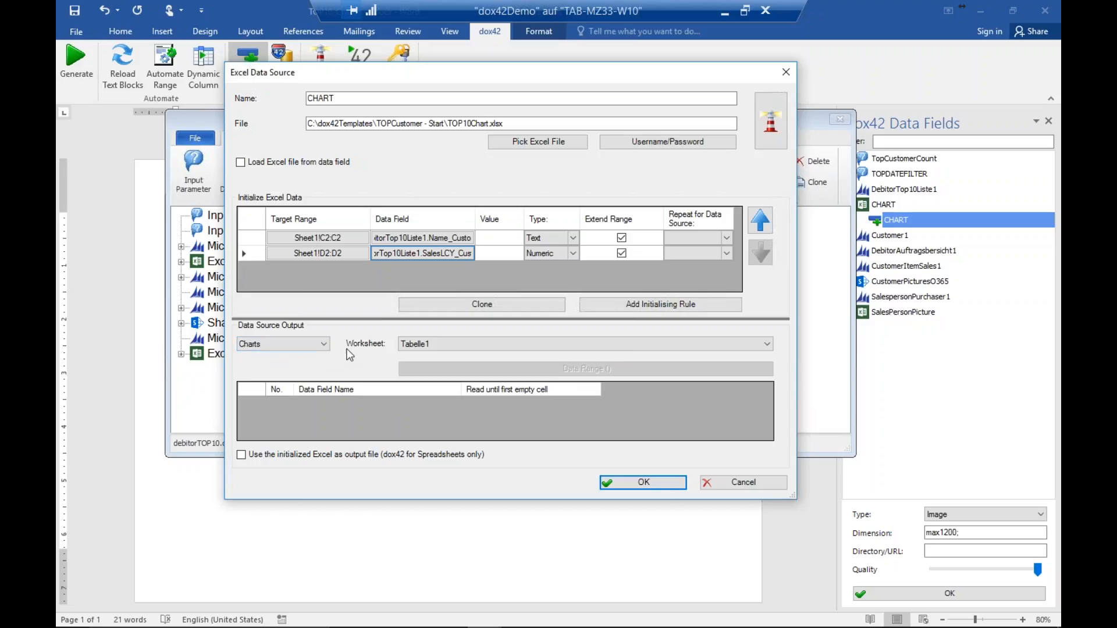
Examine the output type and worksheet options of the CHART data source, cancel its settings, and close the Data Map Designer
{"action": "left_click", "coordinate": [305, 346]}
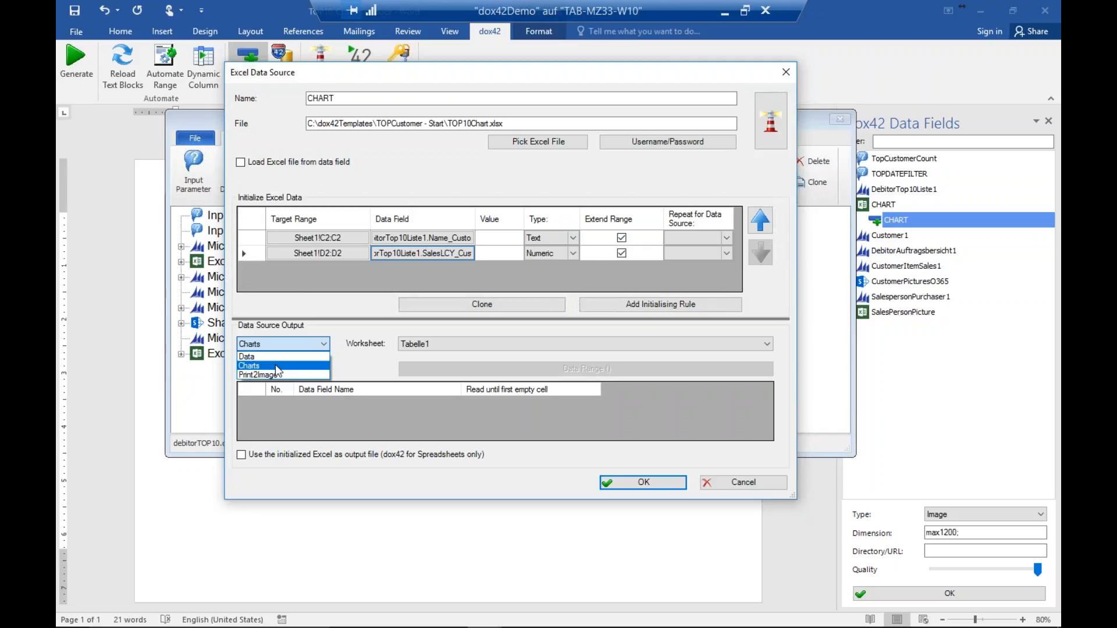
{"action": "left_click", "coordinate": [277, 367]}
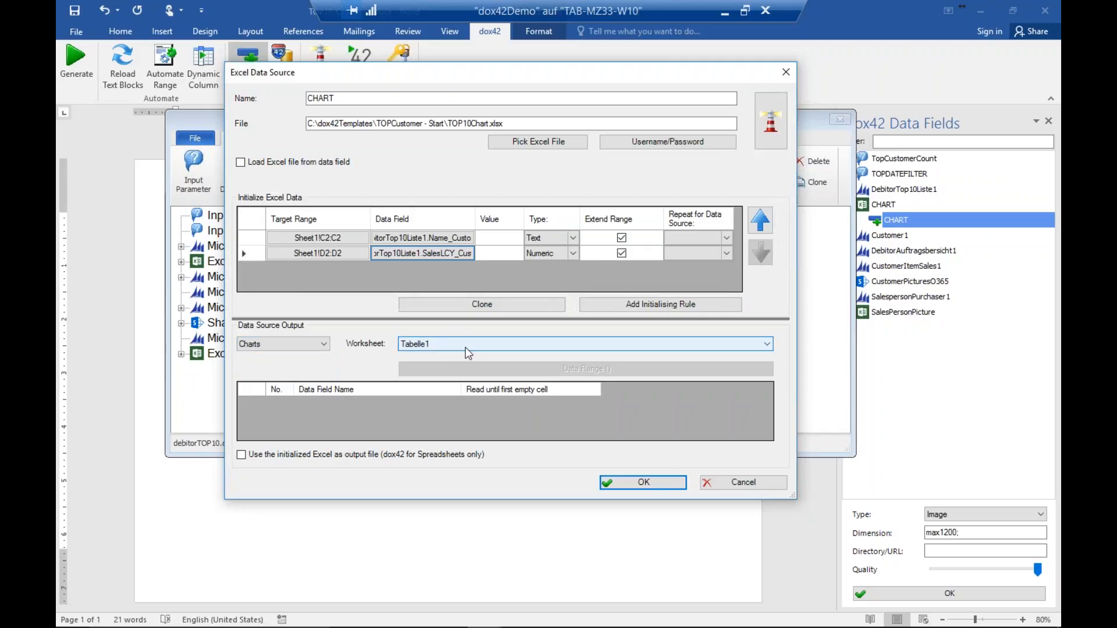
{"action": "left_click", "coordinate": [308, 348]}
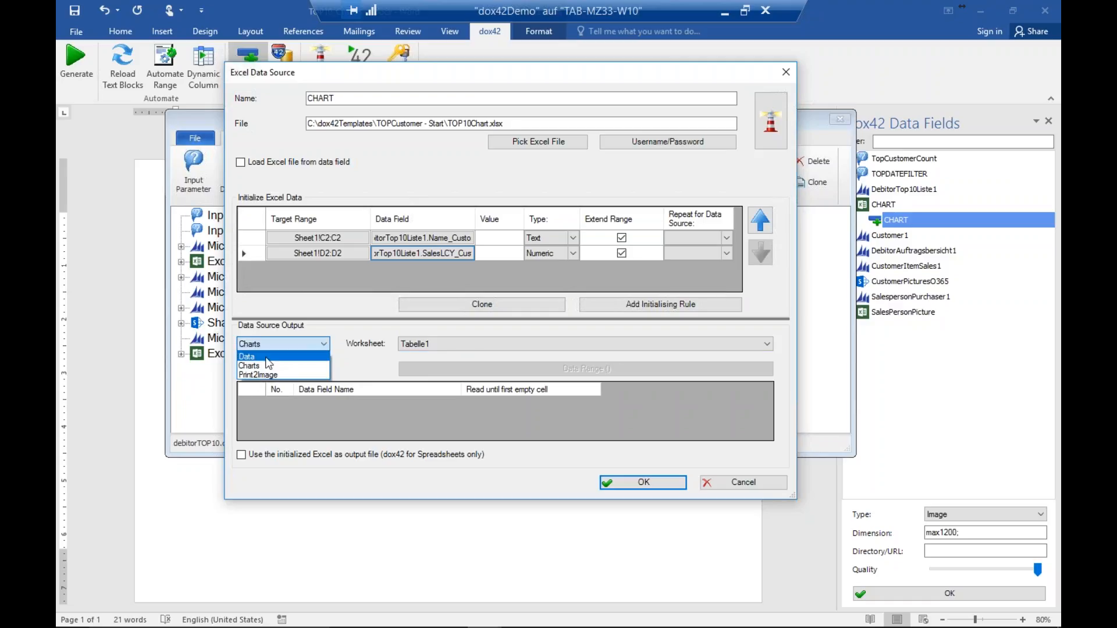
{"action": "left_click", "coordinate": [334, 358]}
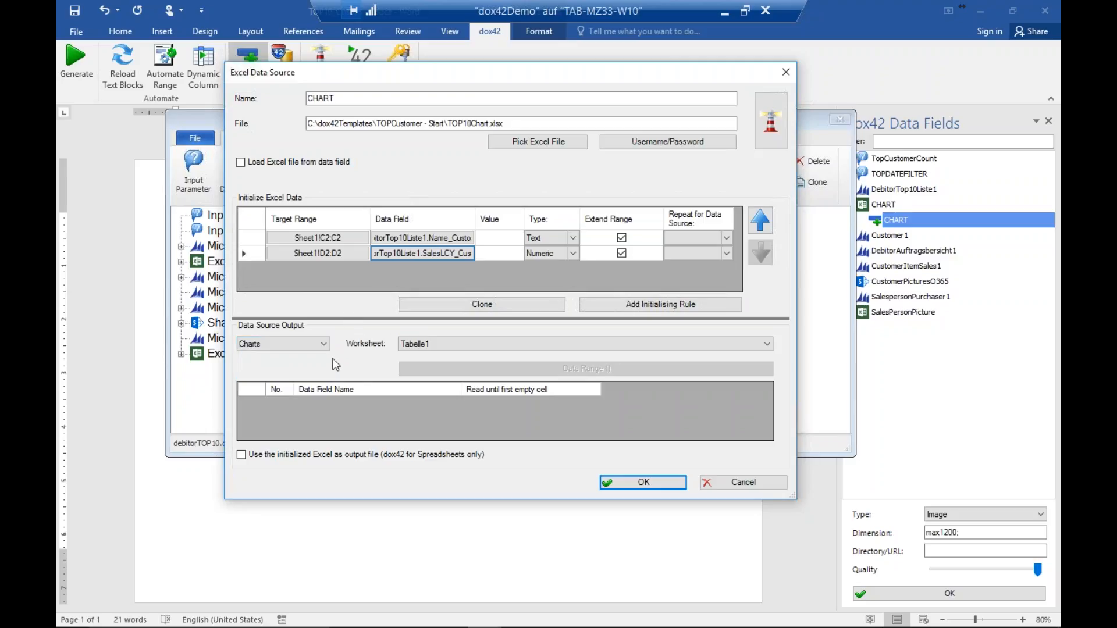
{"action": "left_click", "coordinate": [303, 349]}
{"action": "left_click", "coordinate": [294, 366]}
{"action": "left_click", "coordinate": [463, 348]}
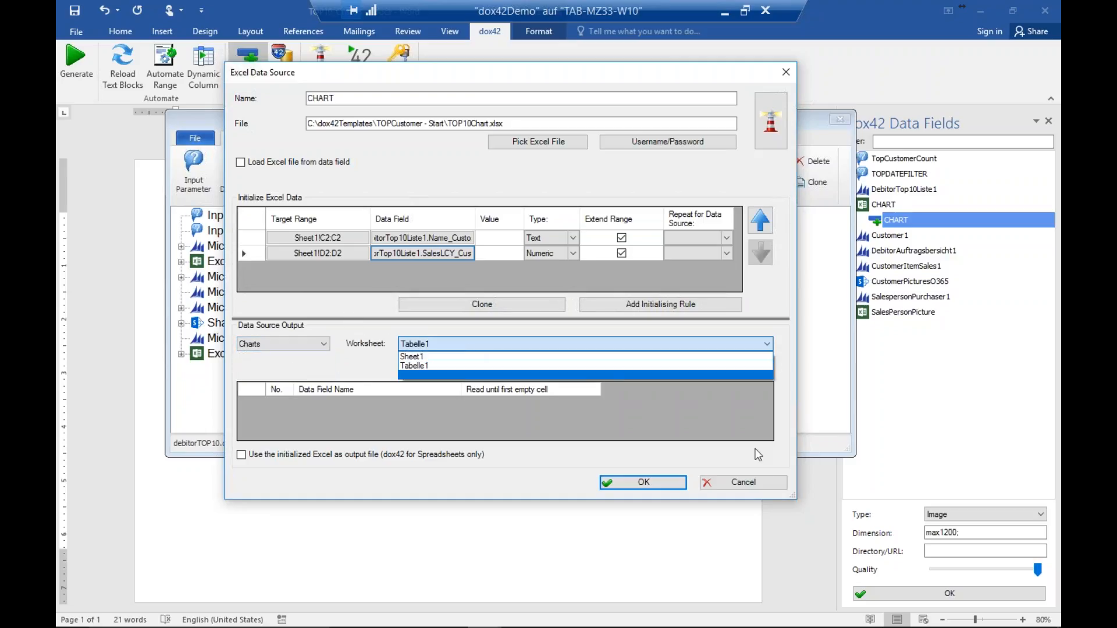
{"action": "left_click", "coordinate": [760, 485]}
{"action": "left_click", "coordinate": [760, 485]}
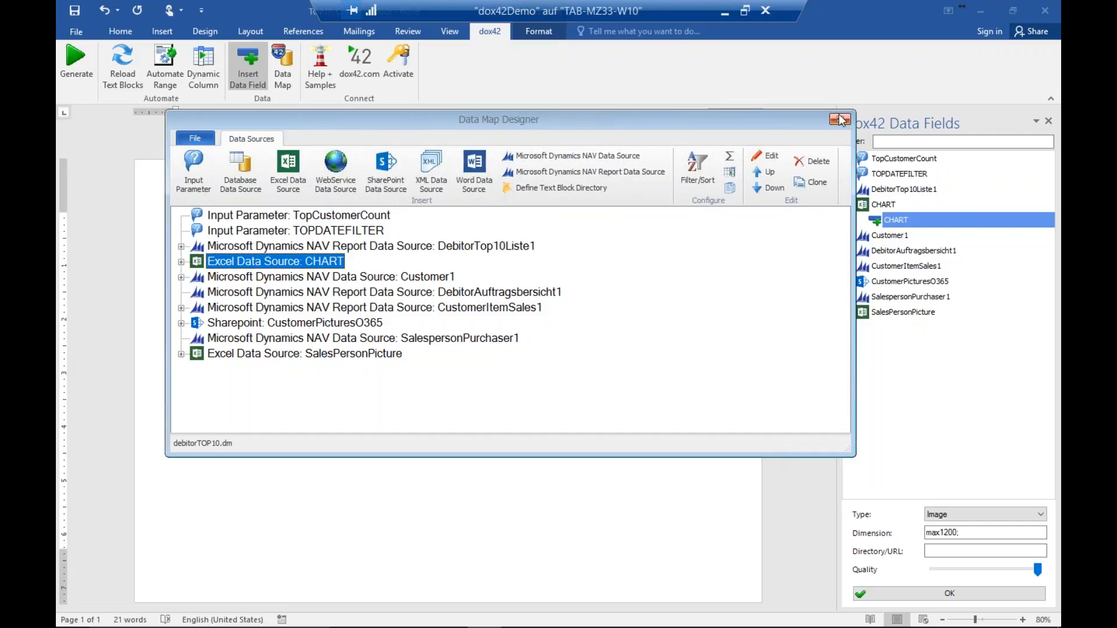
{"action": "left_click", "coordinate": [839, 119]}
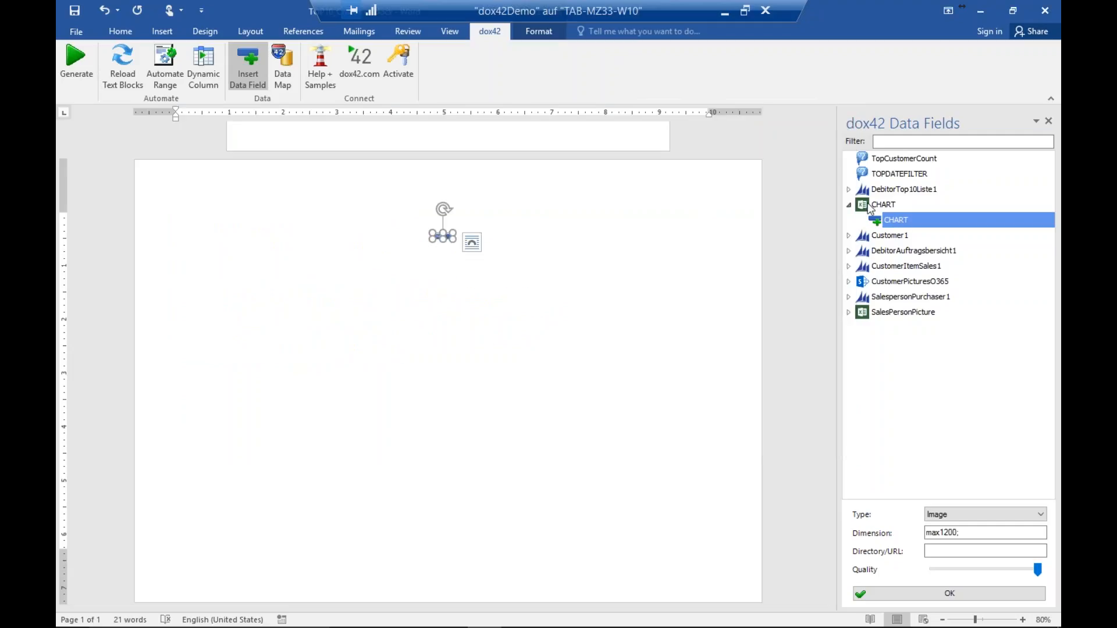
Check the image settings of the CHART field on the landscape page and return to the table on the first page
{"action": "left_click", "coordinate": [526, 220]}
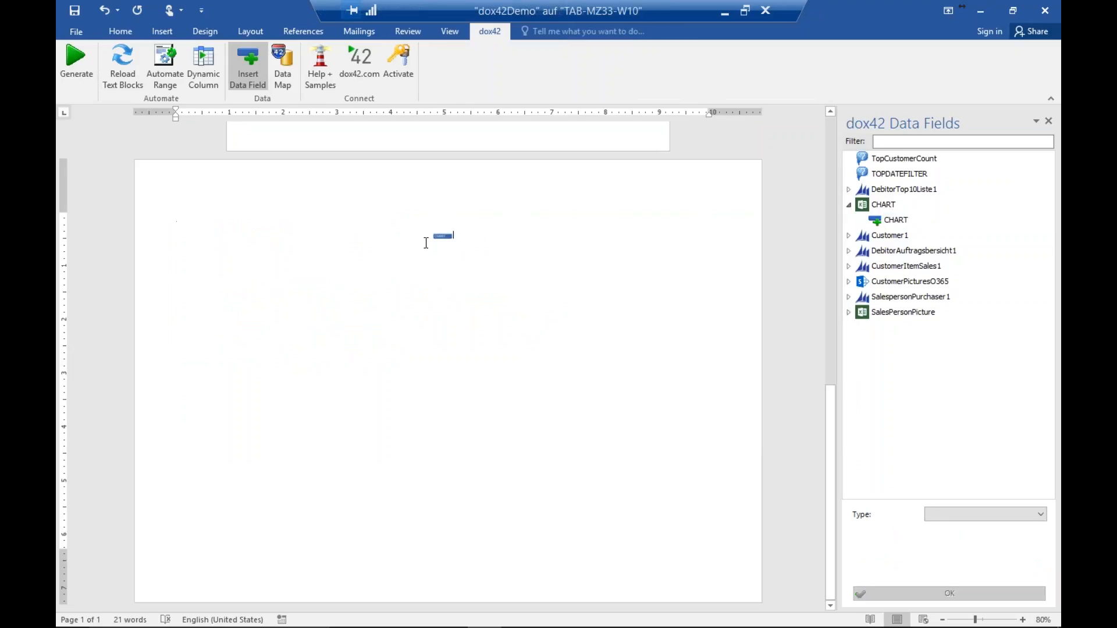
{"action": "left_click", "coordinate": [443, 236]}
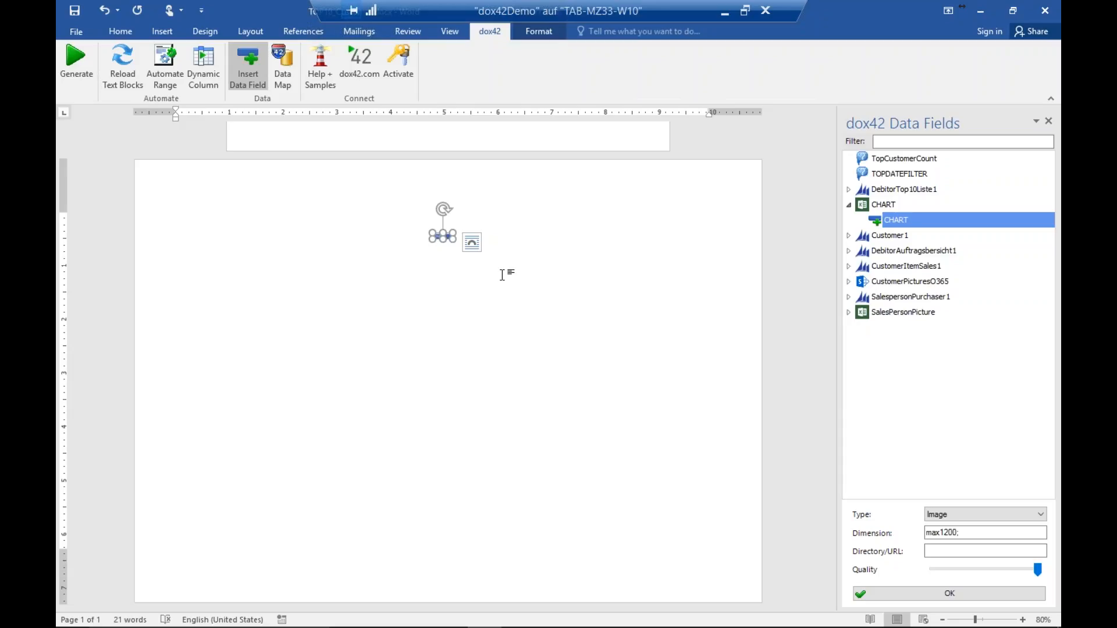
{"action": "left_click", "coordinate": [438, 305]}
{"action": "scroll", "coordinate": [490, 342], "scroll_direction": "up", "scroll_amount": 2}
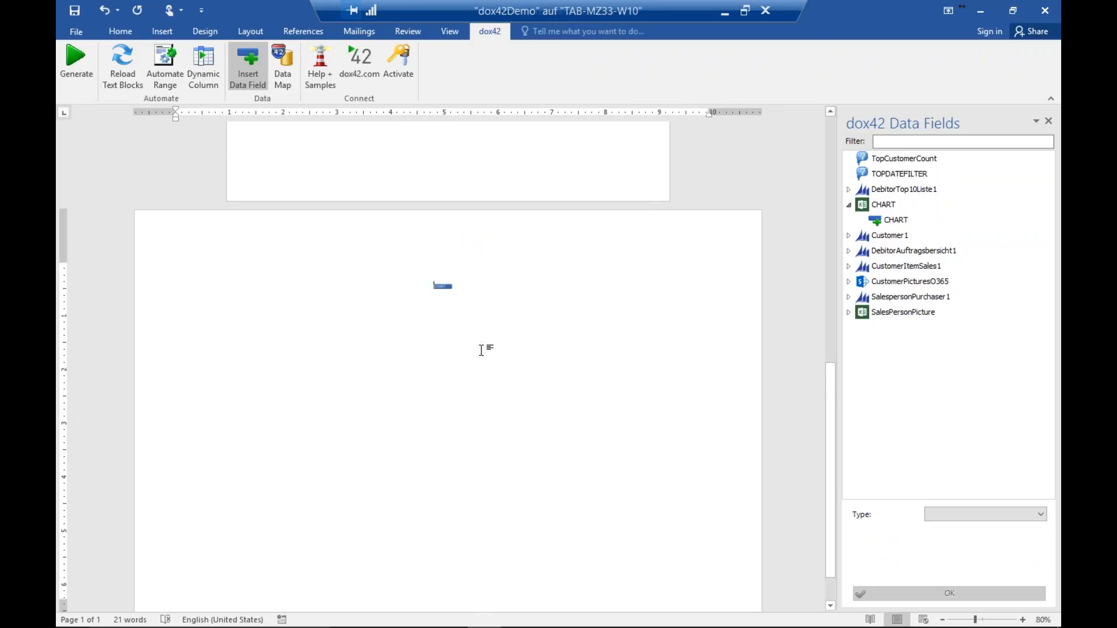
{"action": "scroll", "coordinate": [481, 351], "scroll_direction": "up", "scroll_amount": 10}
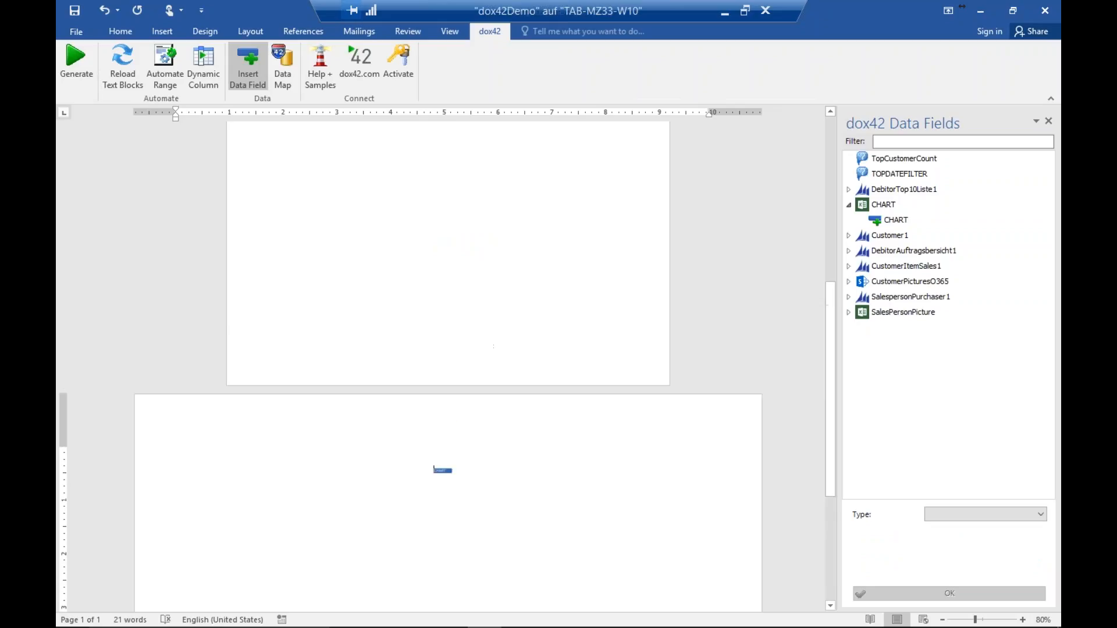
{"action": "scroll", "coordinate": [481, 351], "scroll_direction": "up", "scroll_amount": 3}
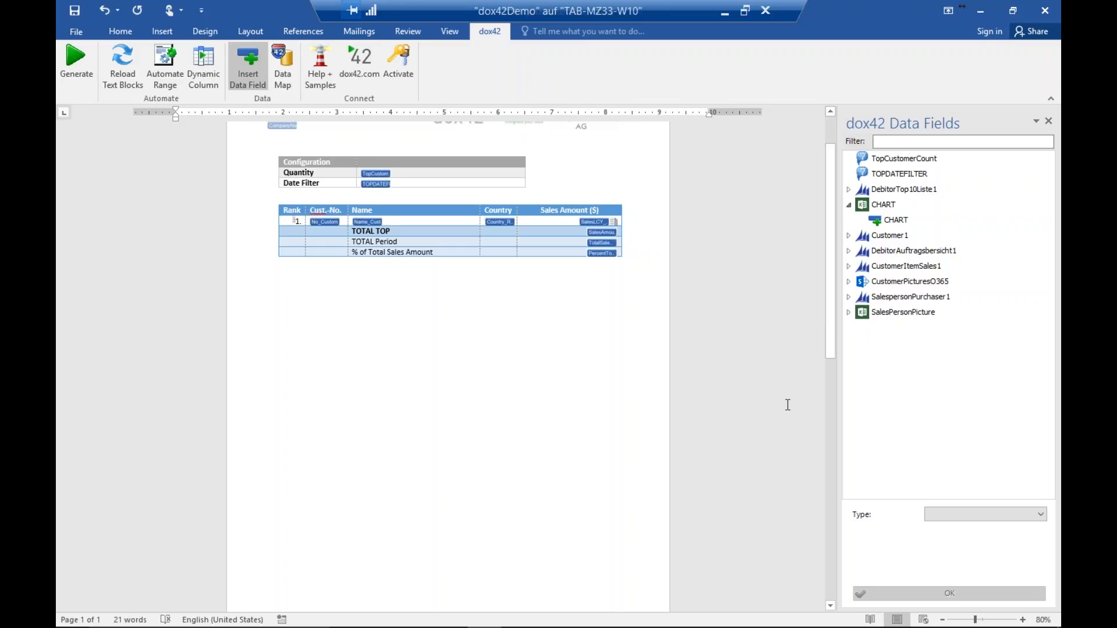
Close the Word template and open the PowerPoint template TOP10_Customer.pptx from the TOPCustomer - Start folder
{"action": "scroll", "coordinate": [582, 314], "scroll_direction": "up", "scroll_amount": 2}
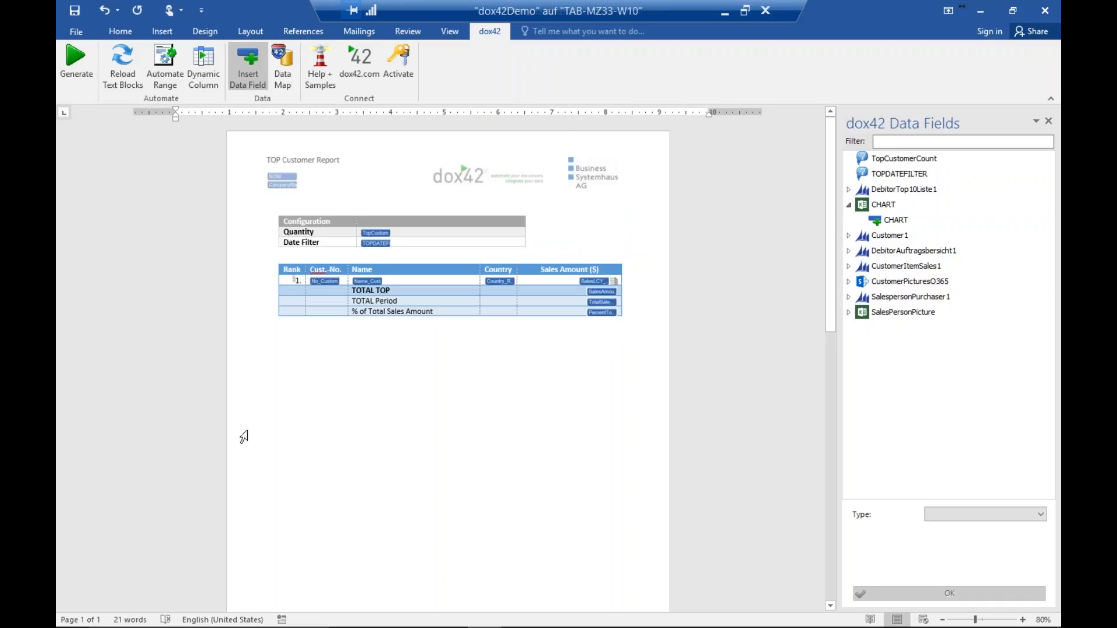
{"action": "left_click", "coordinate": [358, 389]}
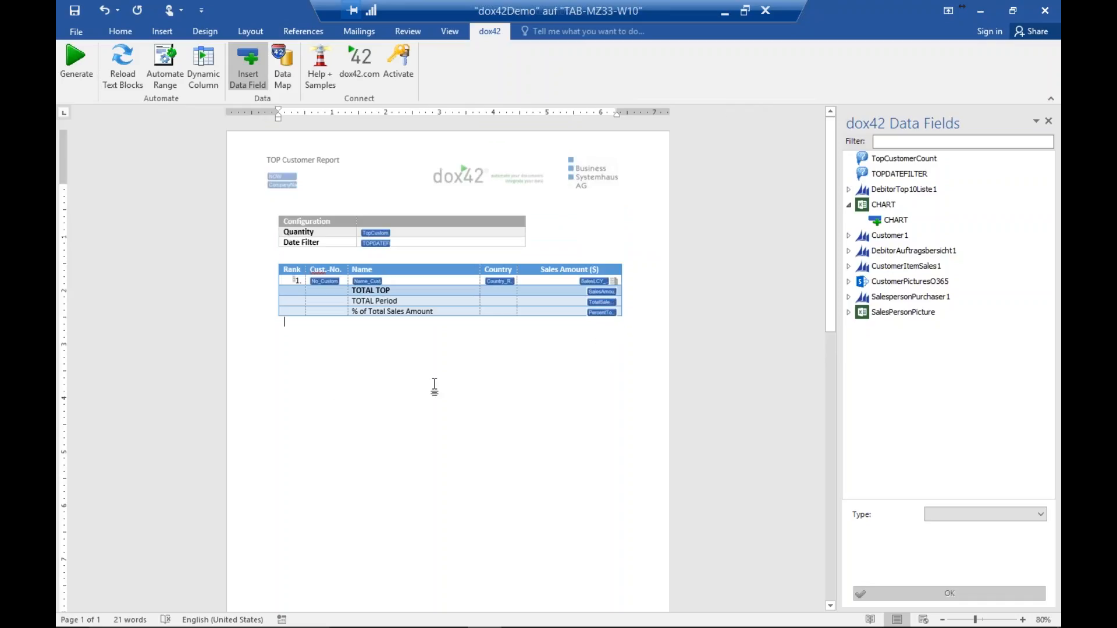
{"action": "left_click", "coordinate": [1050, 12]}
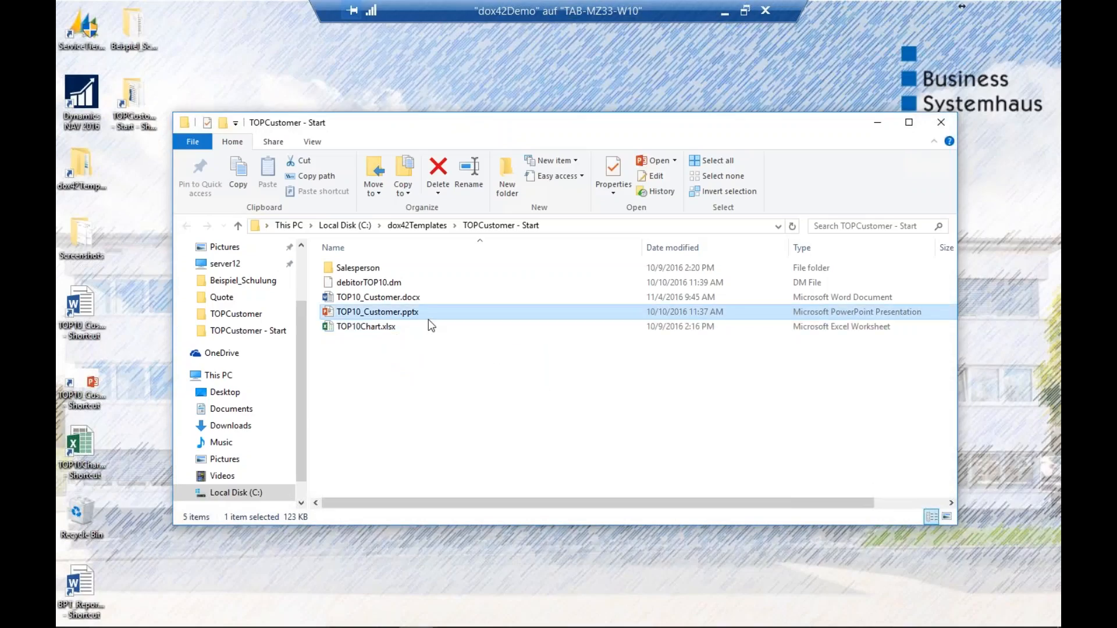
{"action": "double_click", "coordinate": [400, 313]}
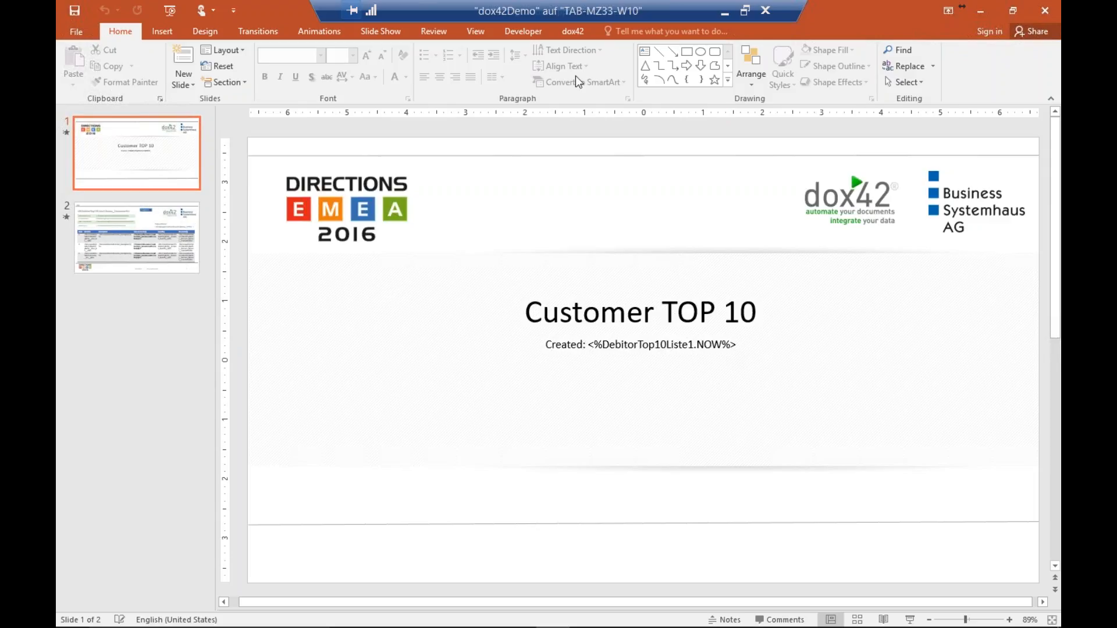
Review the data sources in the presentation's dox42 data map and close the Data Map Designer
{"action": "left_click", "coordinate": [570, 32]}
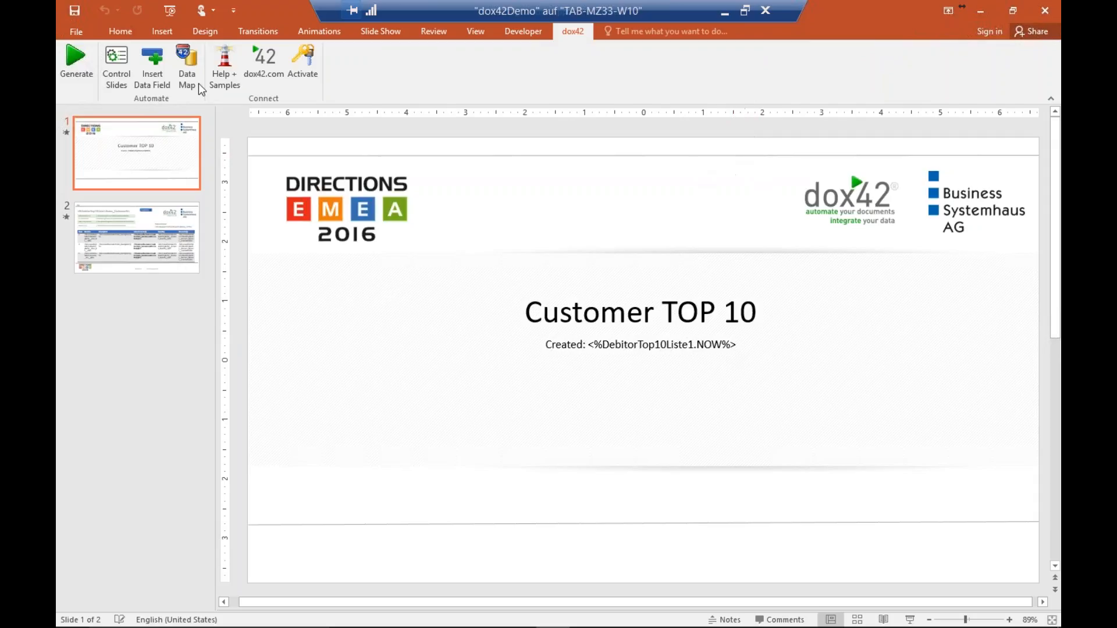
{"action": "left_click", "coordinate": [187, 71]}
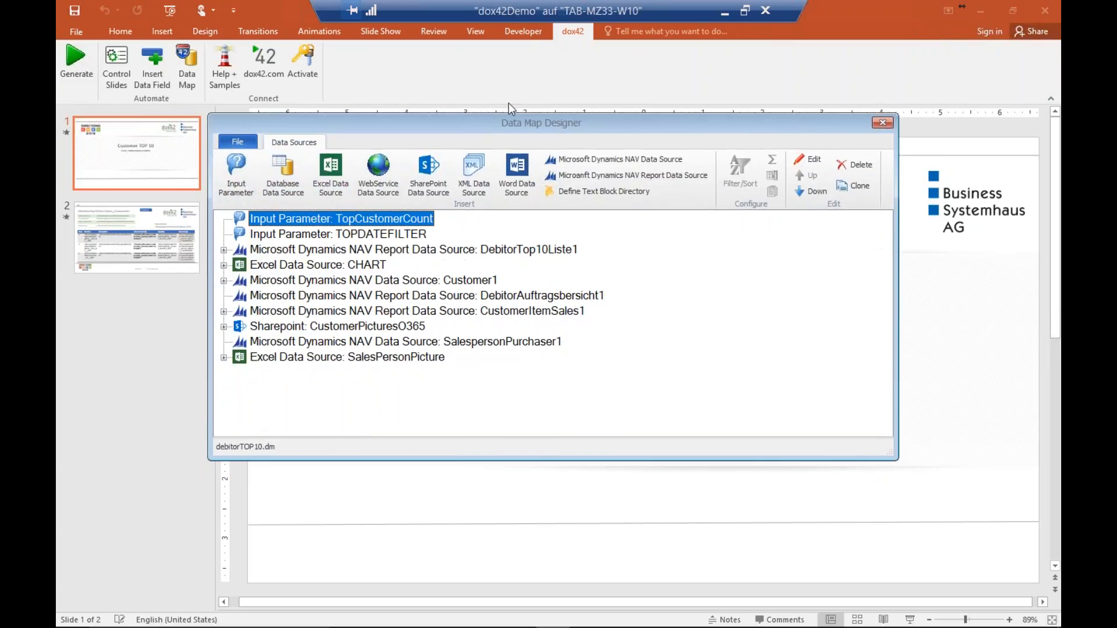
{"action": "mouse_move", "coordinate": [508, 103]}
{"action": "left_mouse_down"}
{"action": "mouse_move", "coordinate": [526, 83]}
{"action": "mouse_move", "coordinate": [571, 88]}
{"action": "mouse_move", "coordinate": [506, 96]}
{"action": "left_mouse_up"}
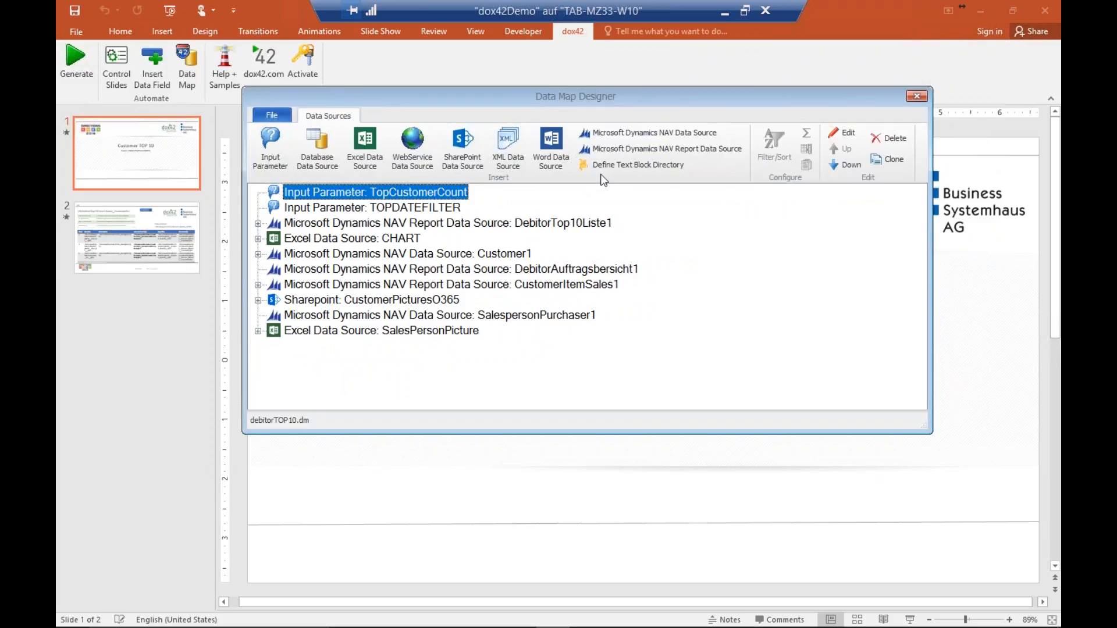
{"action": "left_click", "coordinate": [907, 97]}
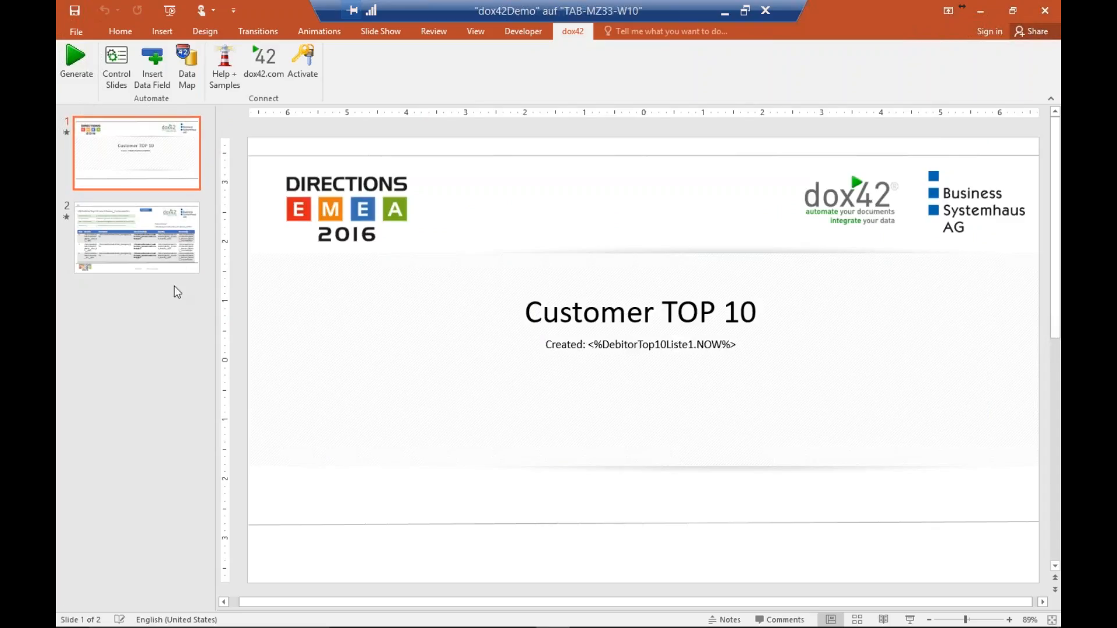
Show the customer detail slide and expand the CustomerItemSales1 report data source in the Data Map Designer
{"action": "left_click", "coordinate": [151, 250]}
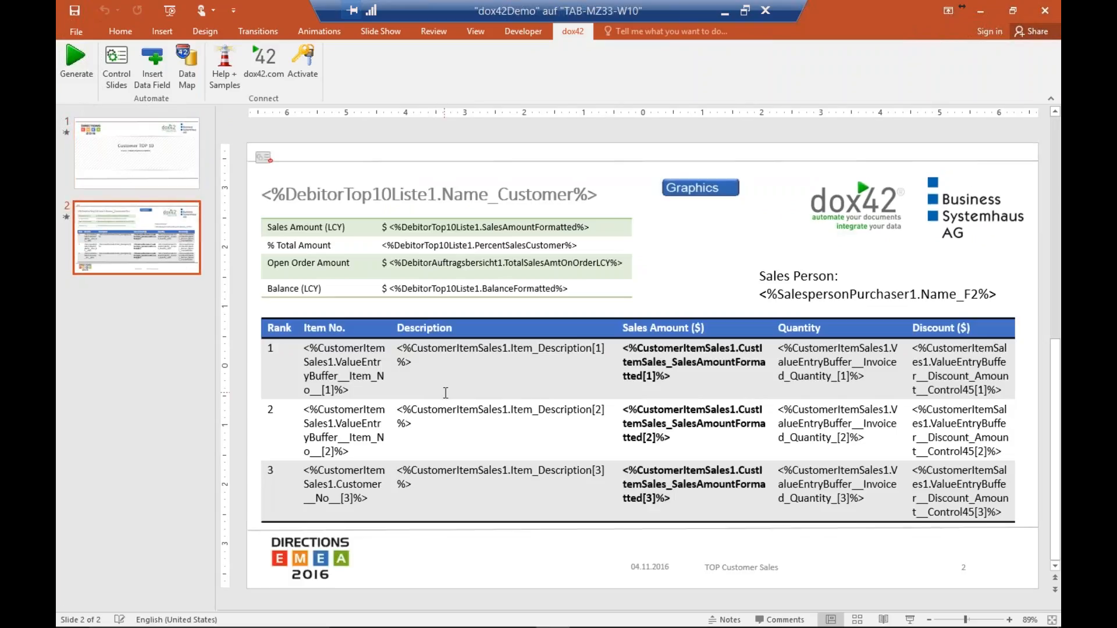
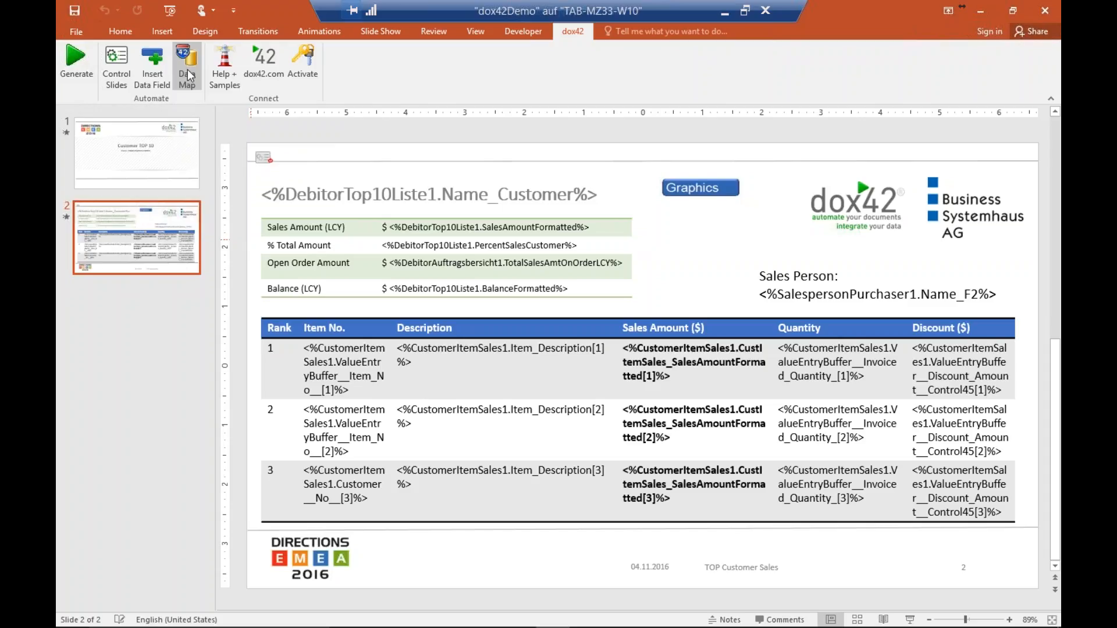
{"action": "left_click", "coordinate": [190, 67]}
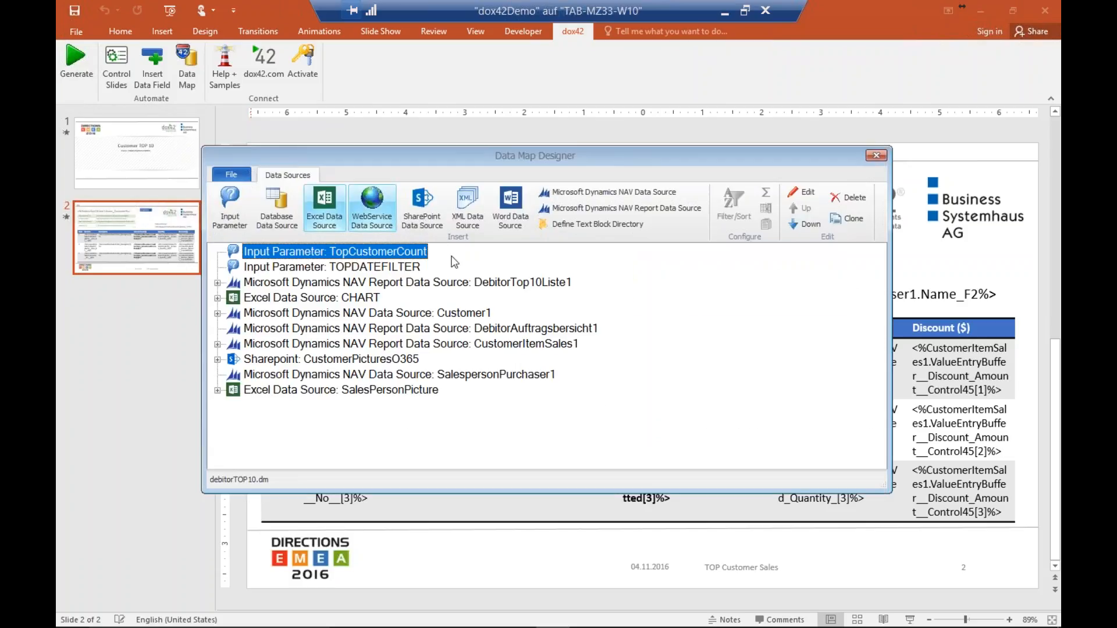
{"action": "left_click_drag", "start_coordinate": [514, 152], "coordinate": [703, 83]}
{"action": "left_click", "coordinate": [655, 279]}
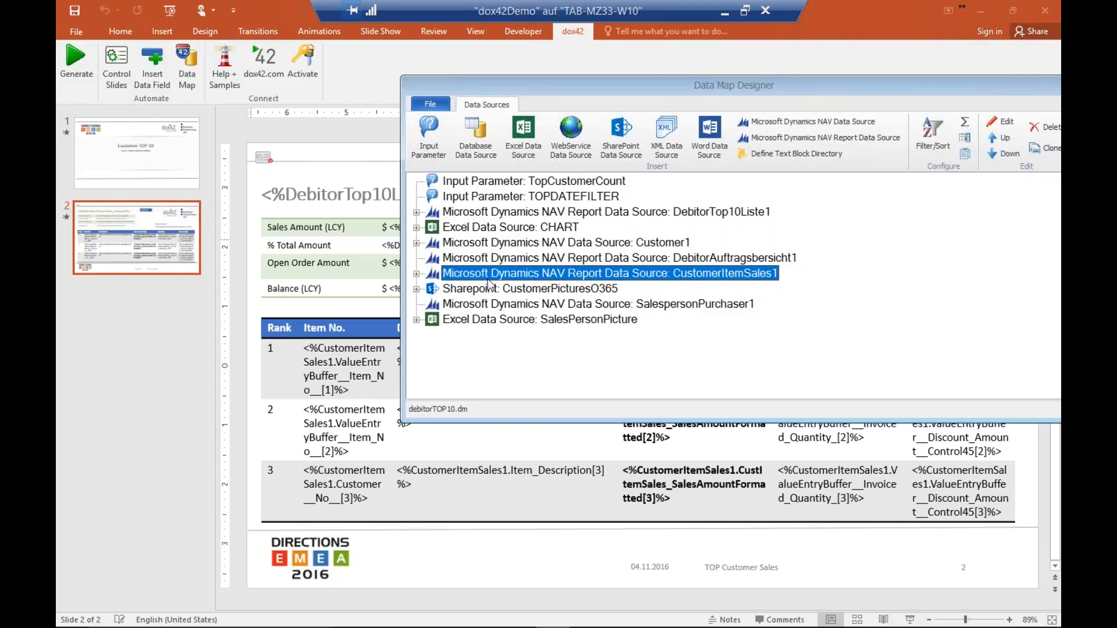
{"action": "left_click", "coordinate": [417, 274]}
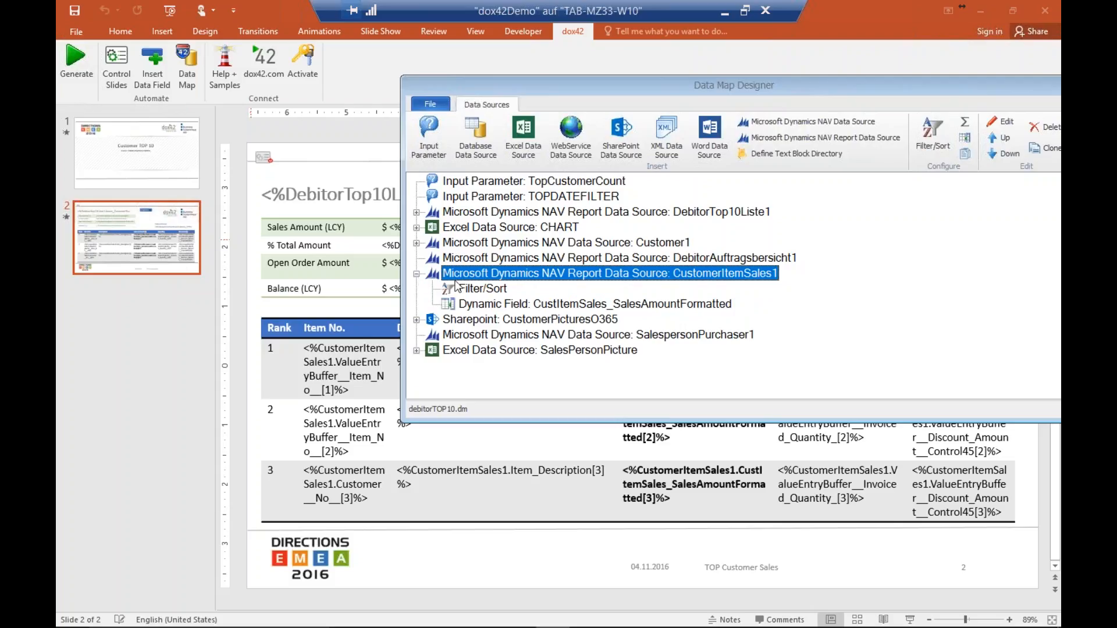
Examine the sort order, filter rules and full data field names in the Filter/Sort settings of CustomerItemSales1, and cancel the dialog
{"action": "left_click", "coordinate": [490, 294]}
{"action": "double_click", "coordinate": [490, 289]}
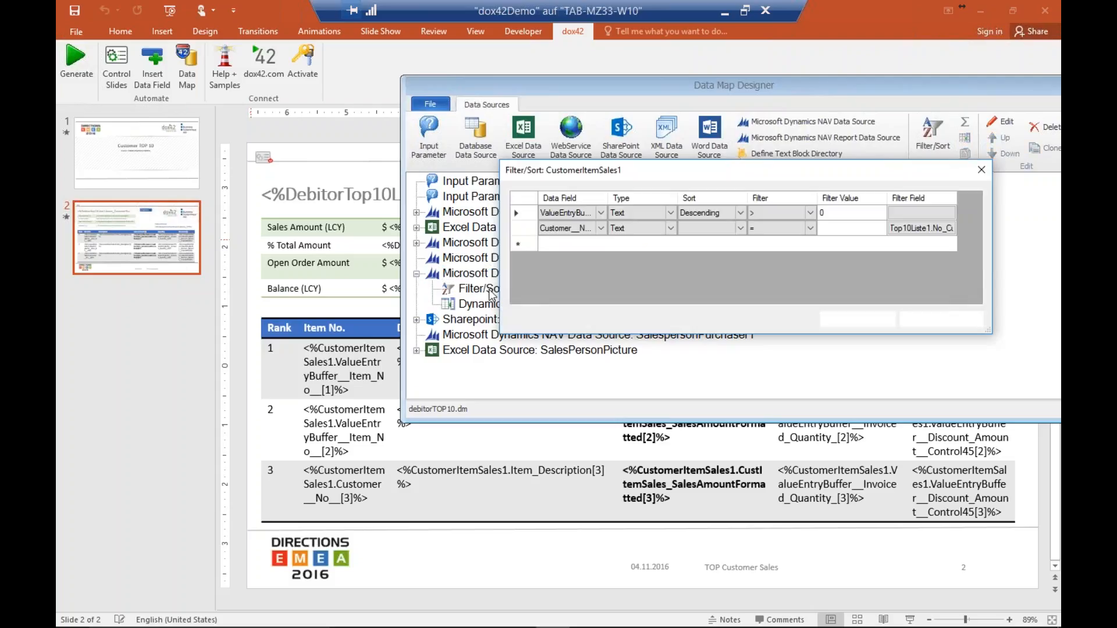
{"action": "left_click", "coordinate": [740, 211]}
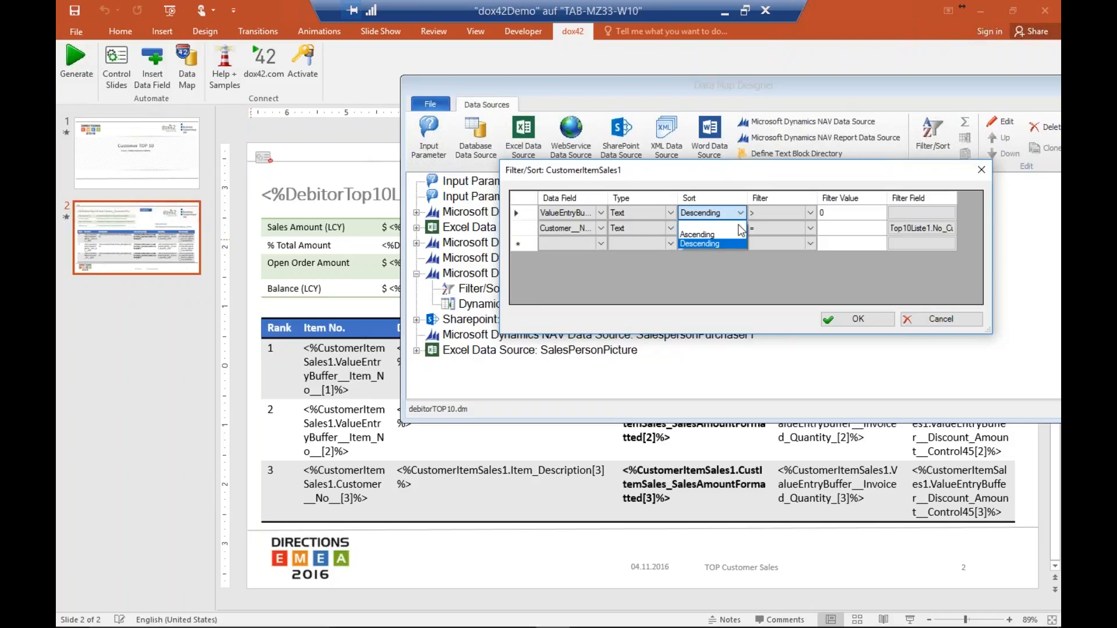
{"action": "left_click", "coordinate": [732, 245]}
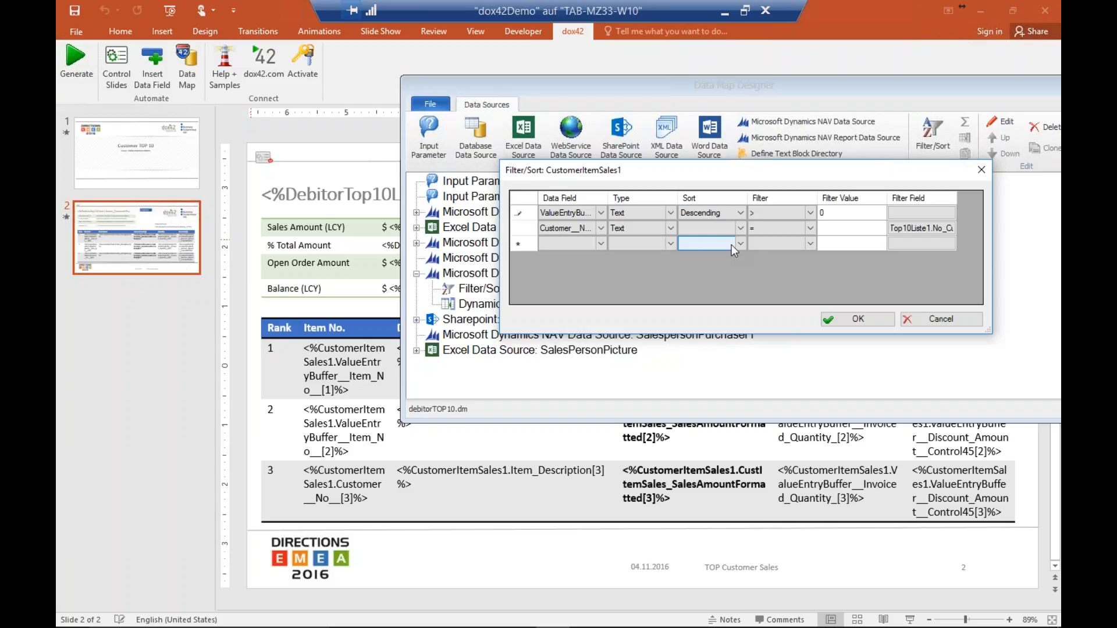
{"action": "left_click", "coordinate": [780, 229]}
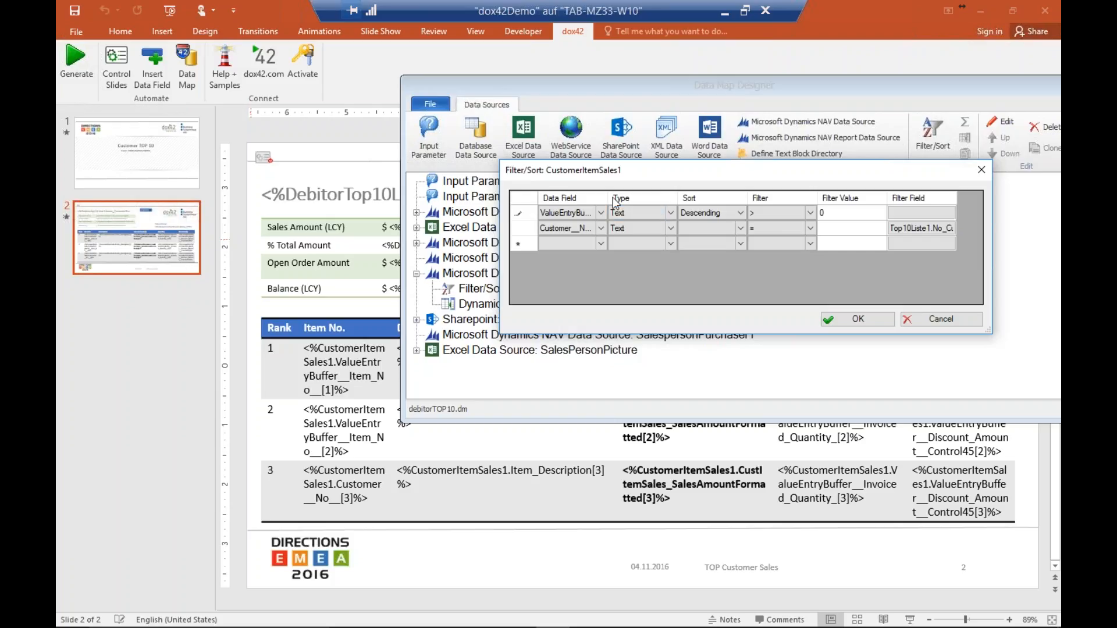
{"action": "left_click_drag", "start_coordinate": [608, 198], "coordinate": [792, 198]}
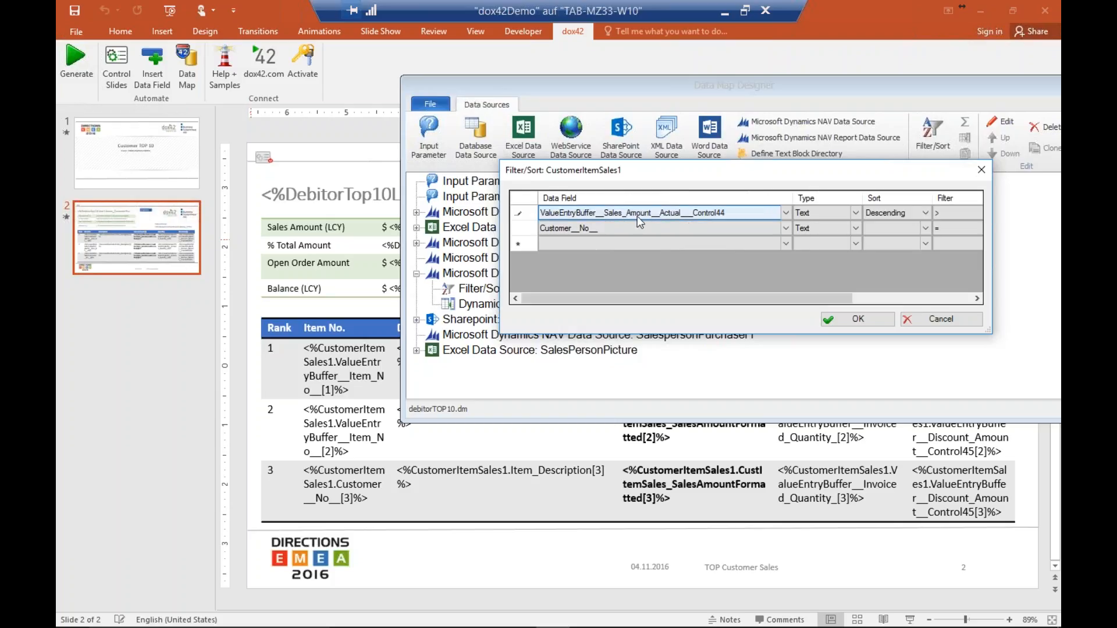
{"action": "left_click", "coordinate": [956, 318]}
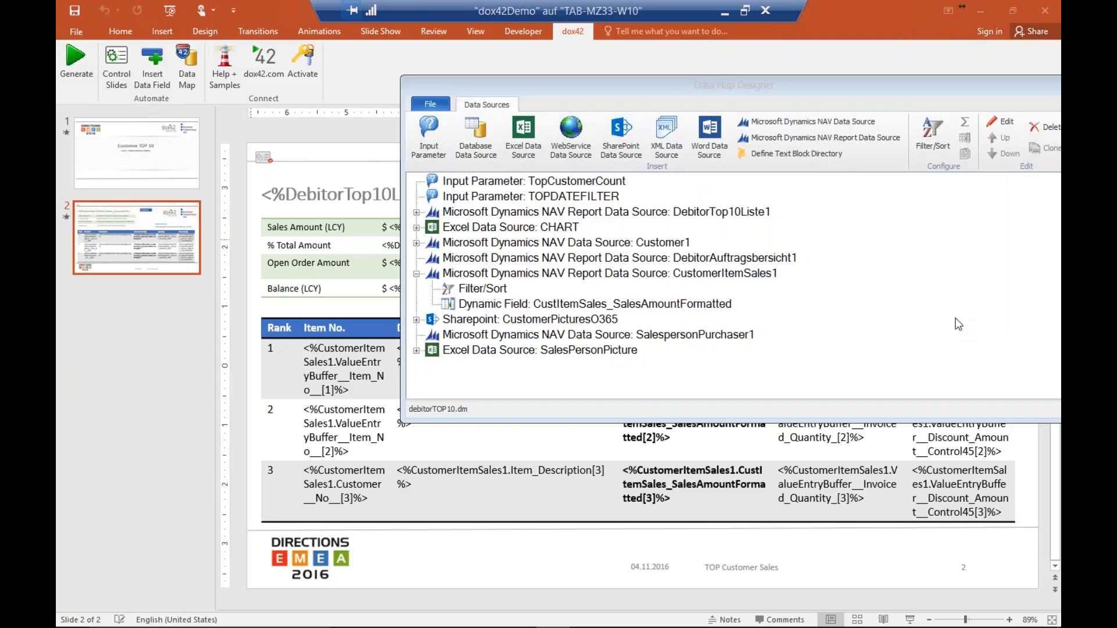
Compare the DebitorAuftragsbersicht1 and CustomerItemSales1 entries in the data map and close the Data Map Designer
{"action": "left_click", "coordinate": [416, 274]}
{"action": "left_click", "coordinate": [514, 263]}
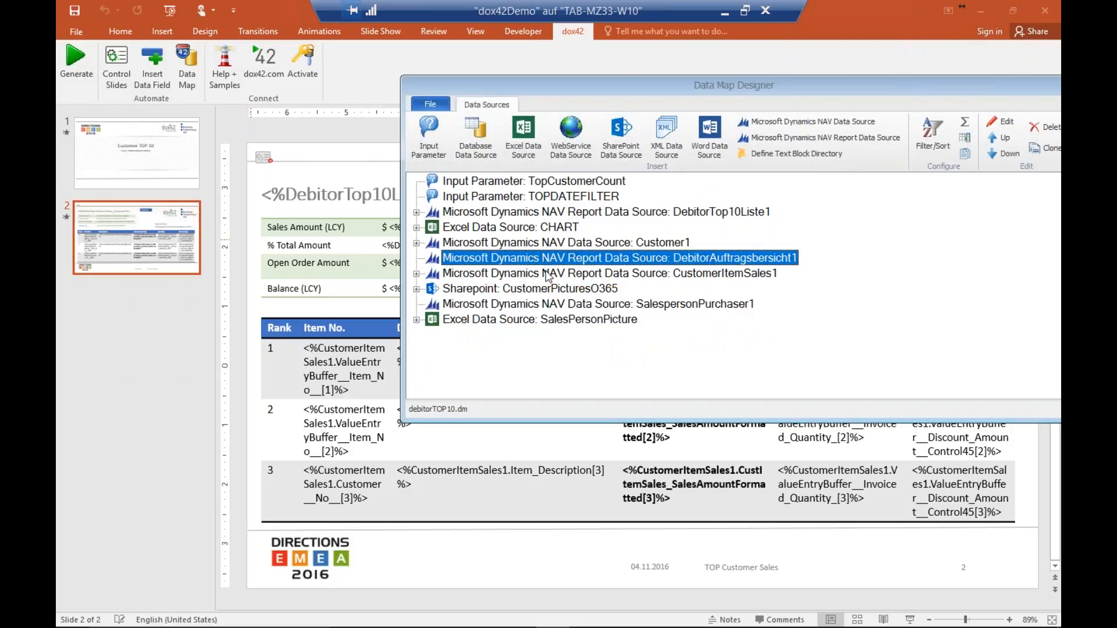
{"action": "left_click", "coordinate": [550, 276]}
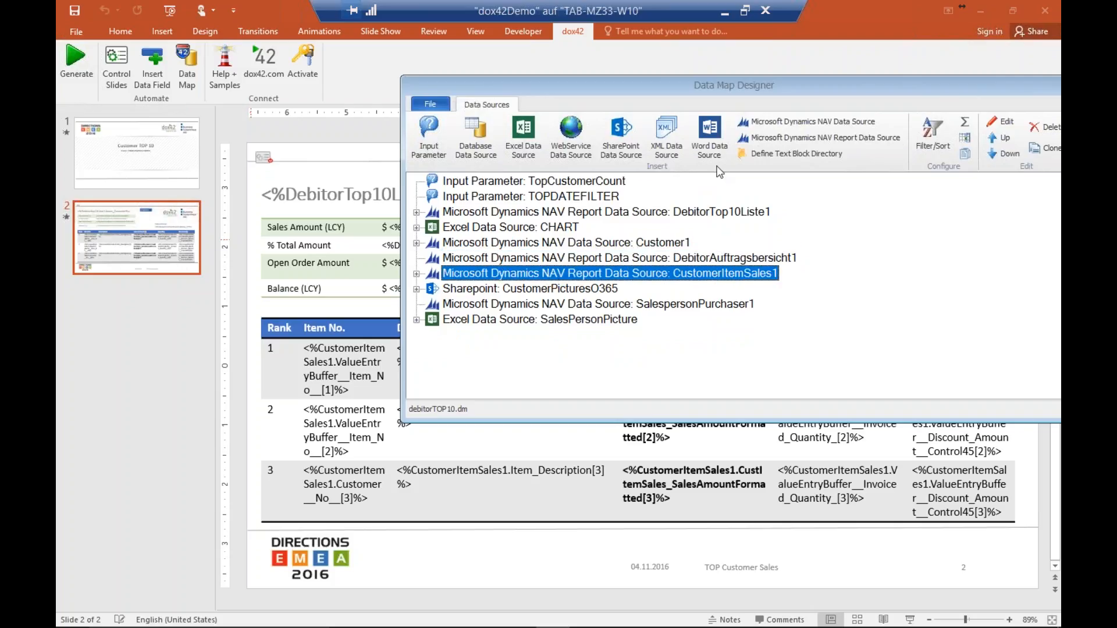
{"action": "left_click_drag", "start_coordinate": [785, 93], "coordinate": [509, 143]}
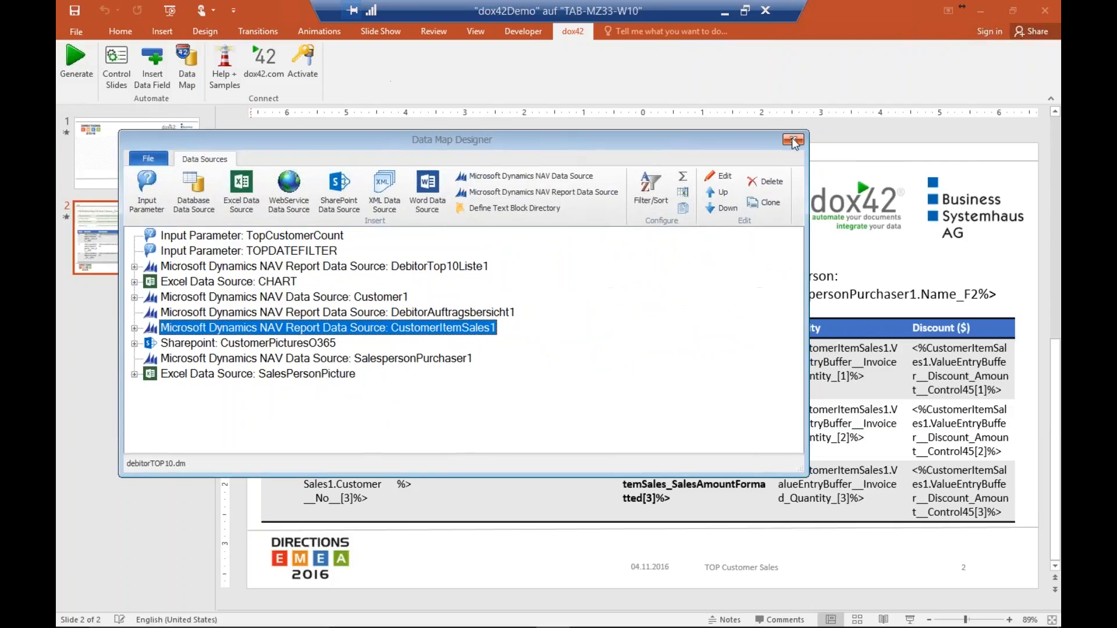
{"action": "left_click", "coordinate": [793, 140]}
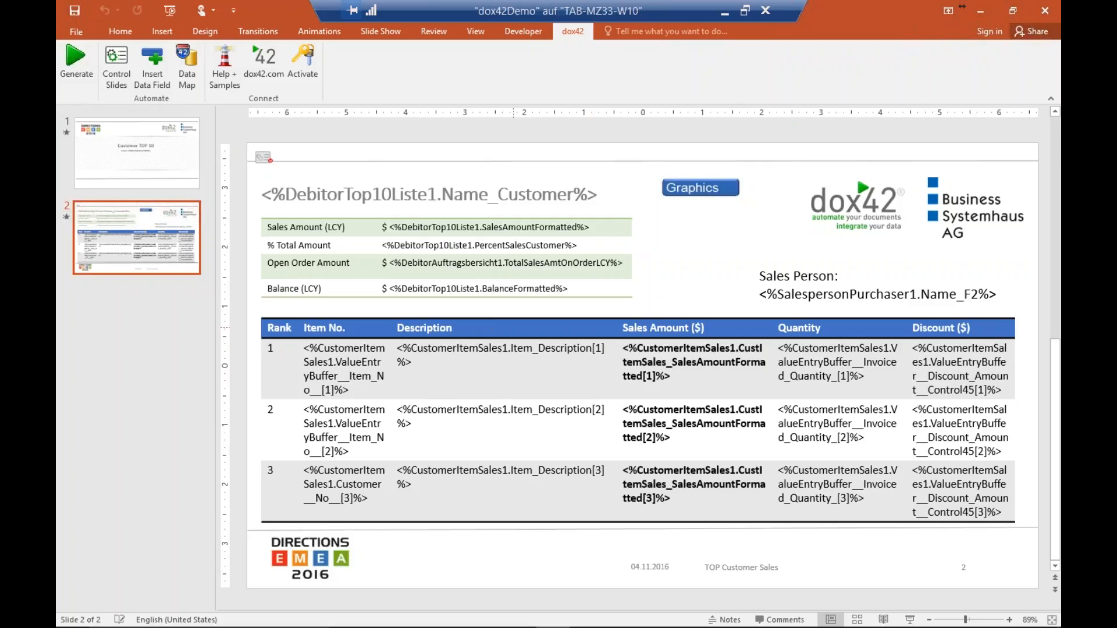
Inspect the sales amount, open order amount and item number placeholders and the Graphics shape on slide 2
{"action": "double_click", "coordinate": [443, 233]}
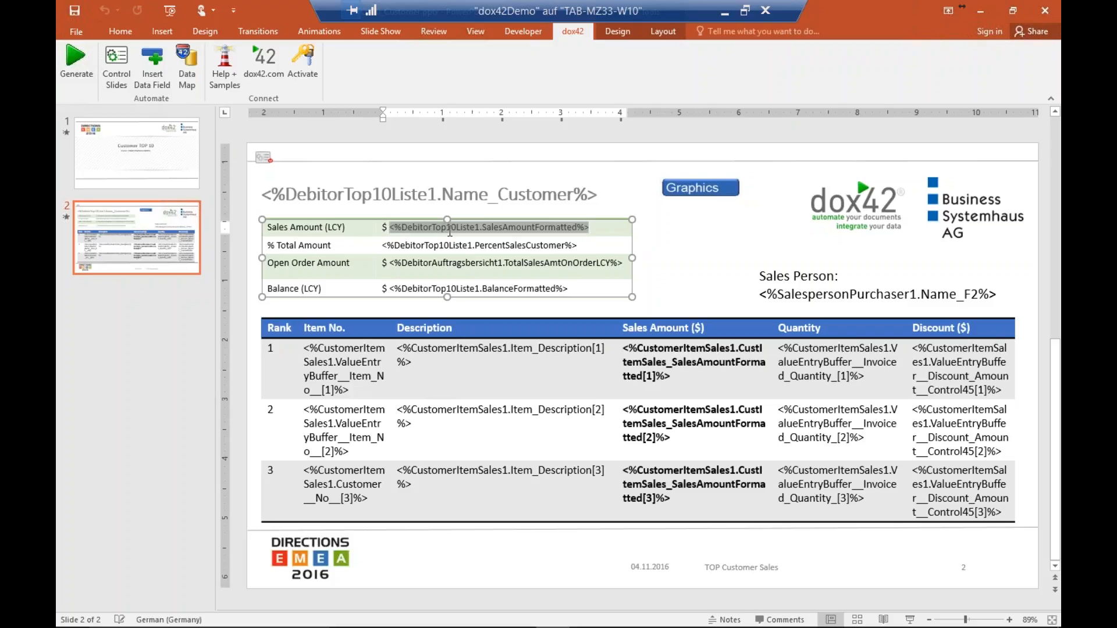
{"action": "left_click", "coordinate": [420, 262]}
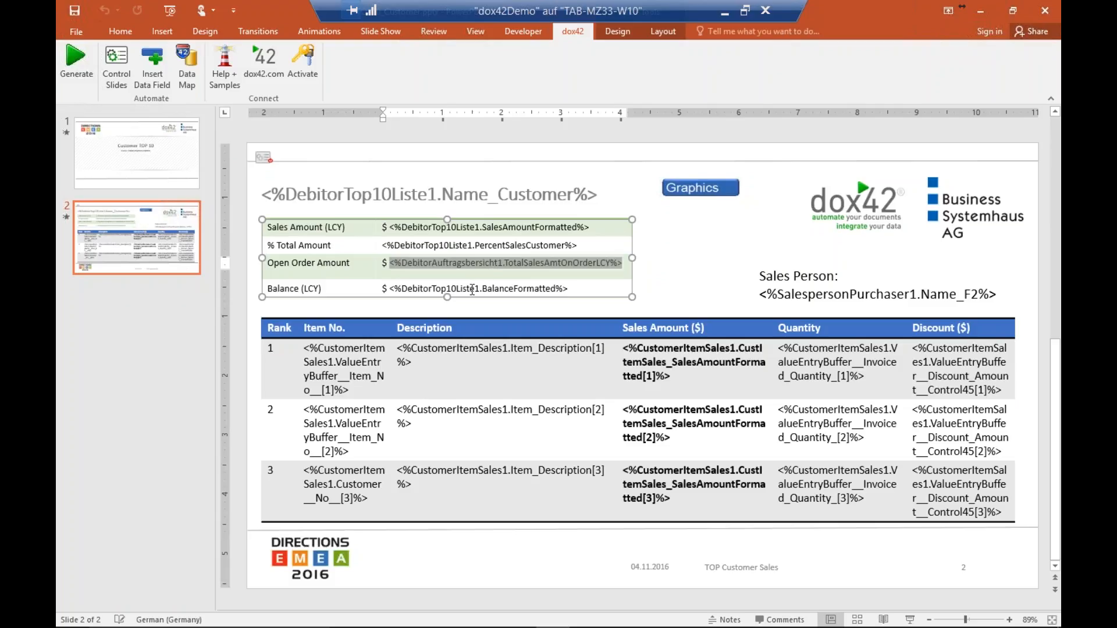
{"action": "left_click", "coordinate": [344, 368]}
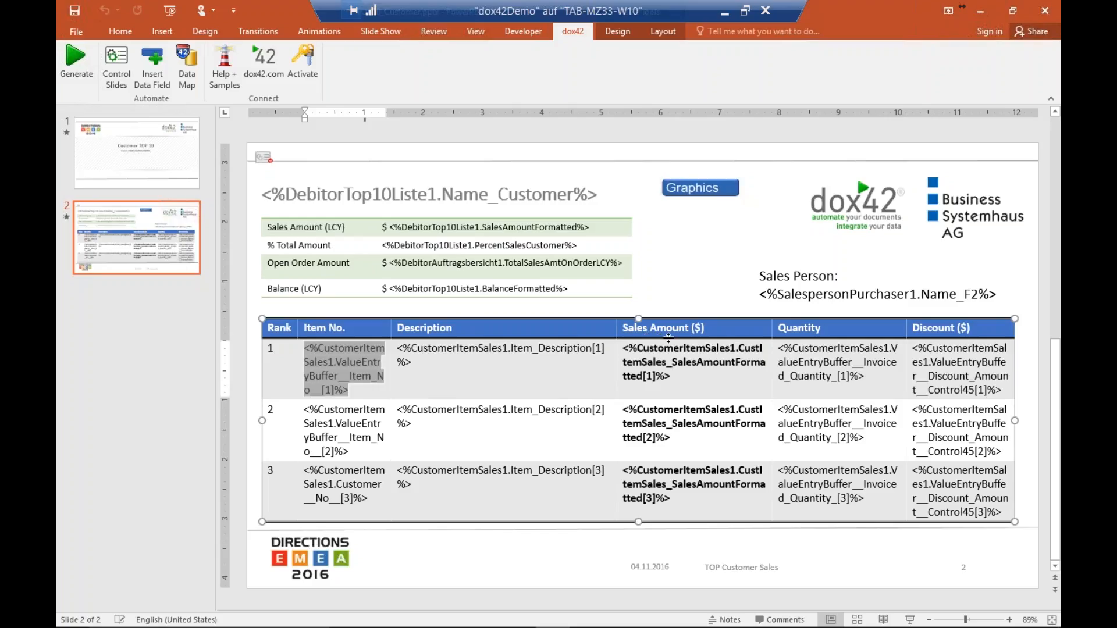
{"action": "left_click", "coordinate": [709, 196]}
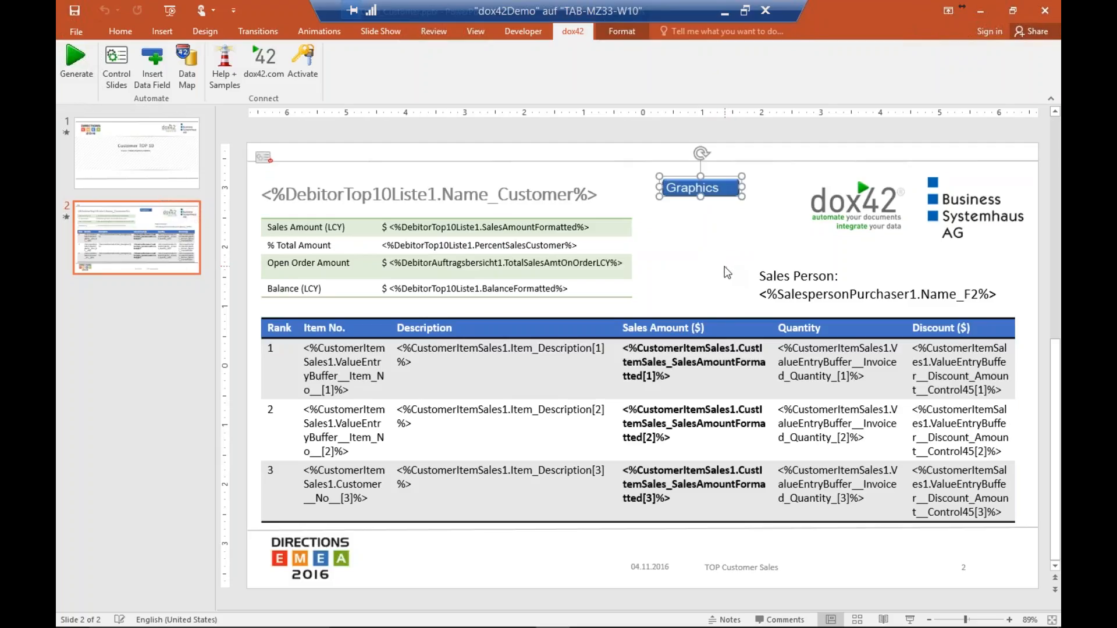
{"action": "left_click", "coordinate": [710, 284]}
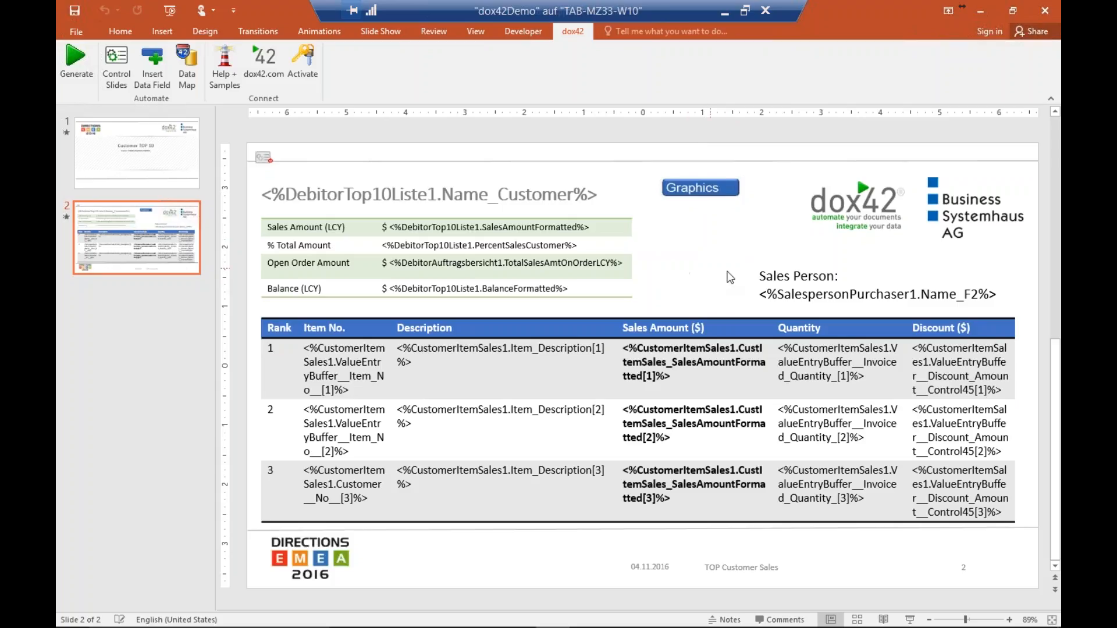
Generate the presentation with a TopCustomerCount of 15 and an empty TOPDATEFILTER, and view the first customer's slide
{"action": "left_click", "coordinate": [75, 63]}
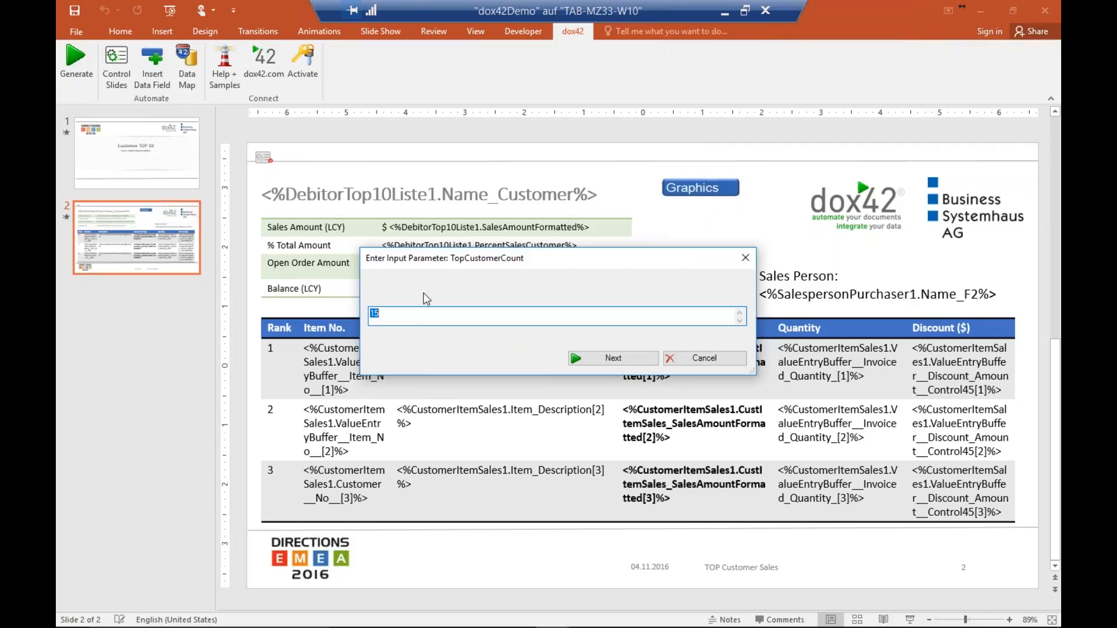
{"action": "left_click", "coordinate": [622, 359]}
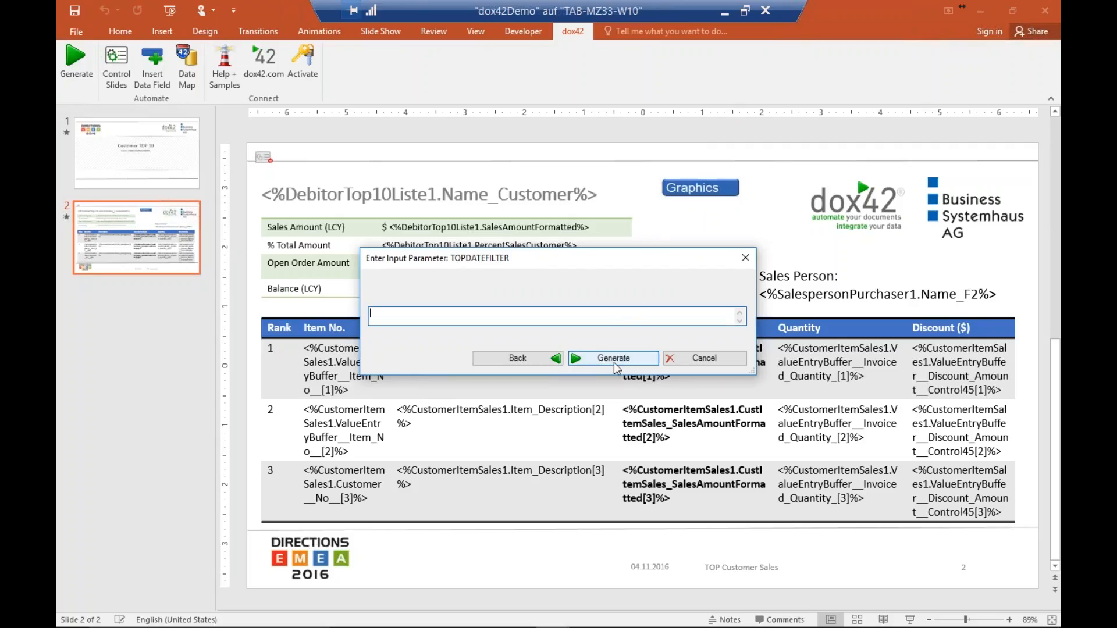
{"action": "left_click", "coordinate": [613, 360]}
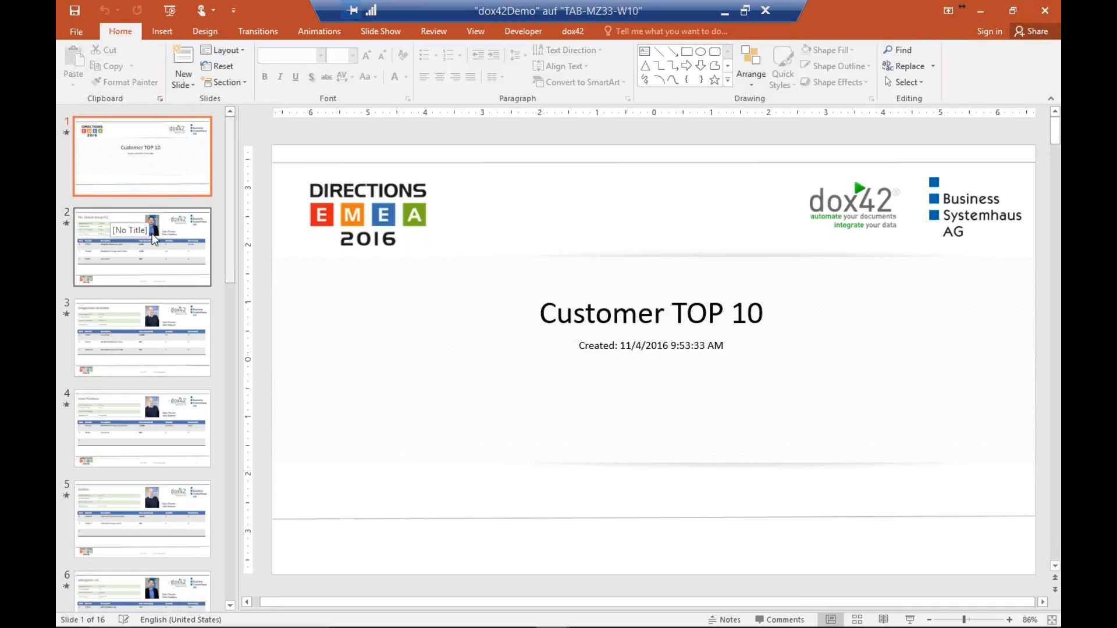
{"action": "left_click", "coordinate": [132, 240]}
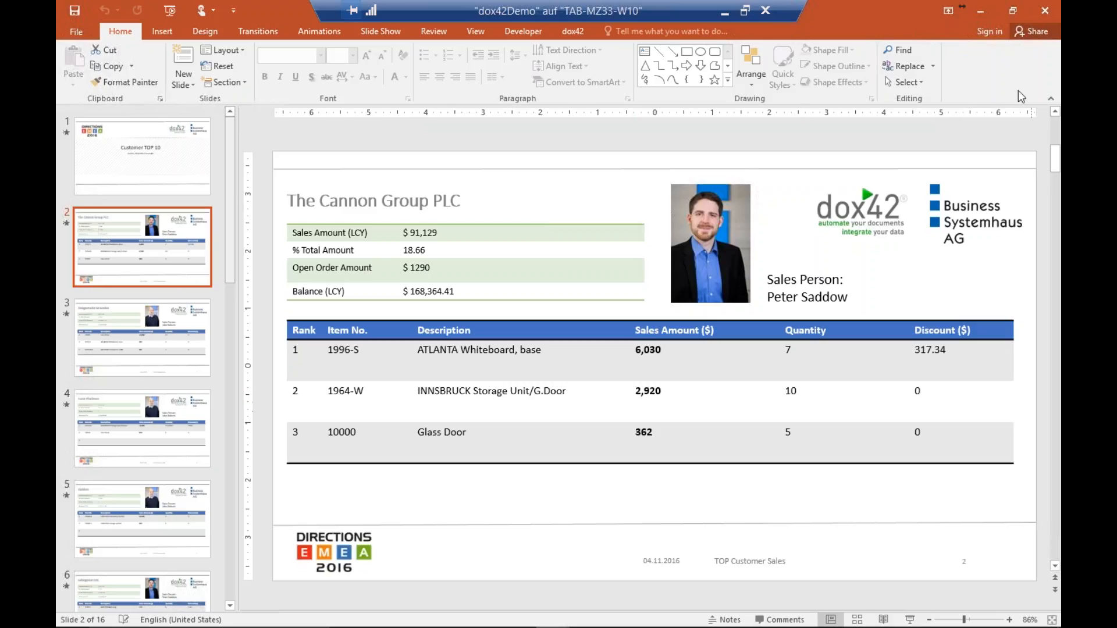
Close the generated presentation, its template and the folder window, and switch to the Customers list in Dynamics NAV
{"action": "left_click", "coordinate": [1042, 14]}
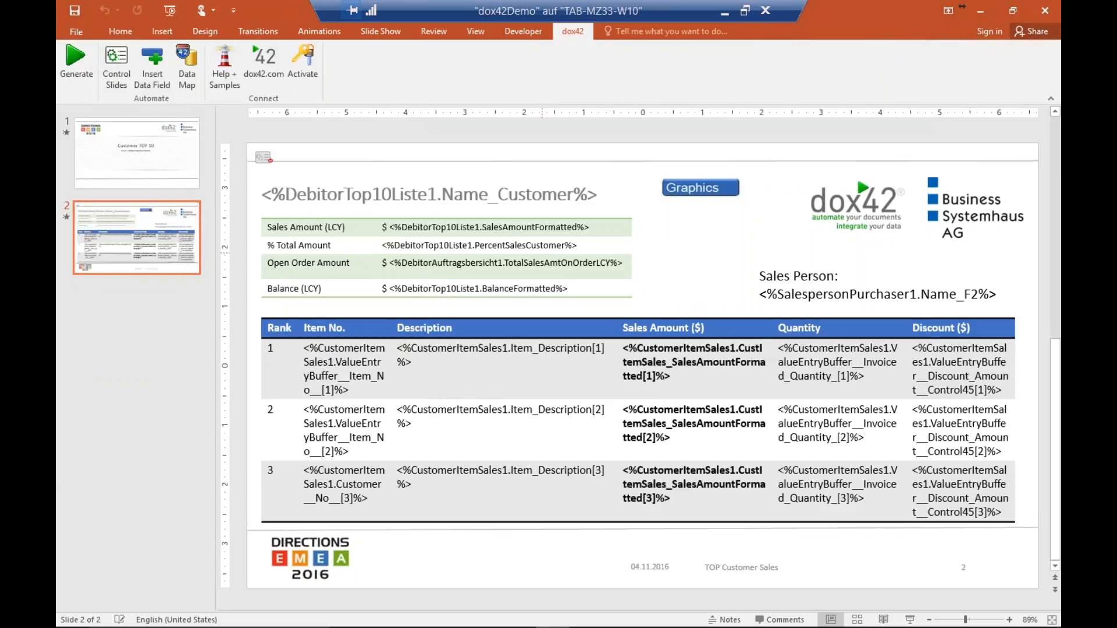
{"action": "left_click", "coordinate": [1052, 11]}
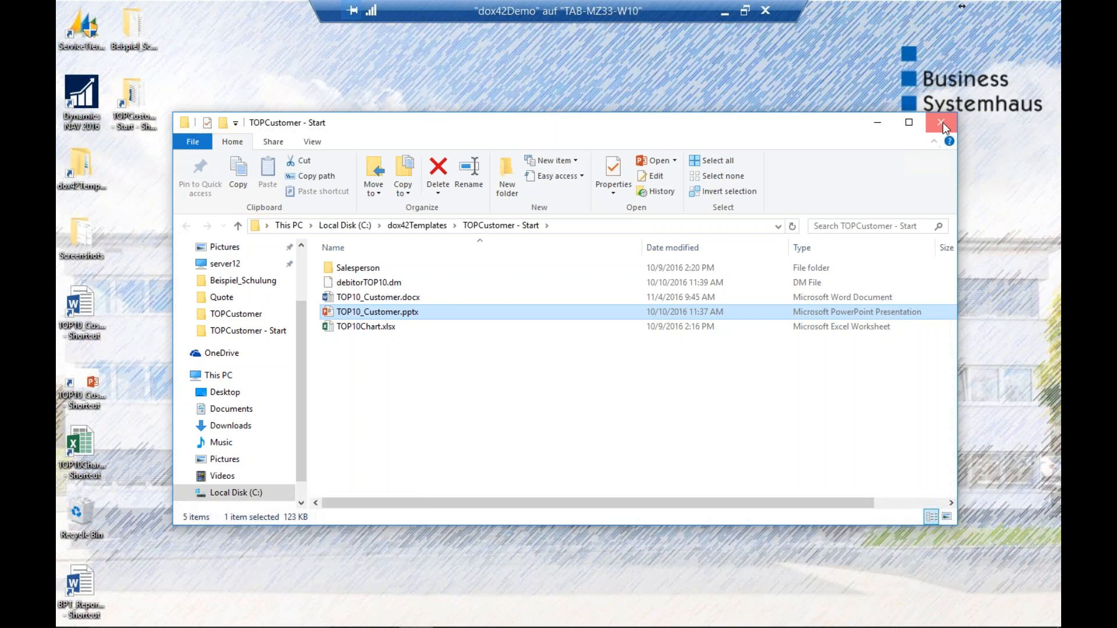
{"action": "left_click", "coordinate": [942, 122]}
{"action": "left_click", "coordinate": [520, 615]}
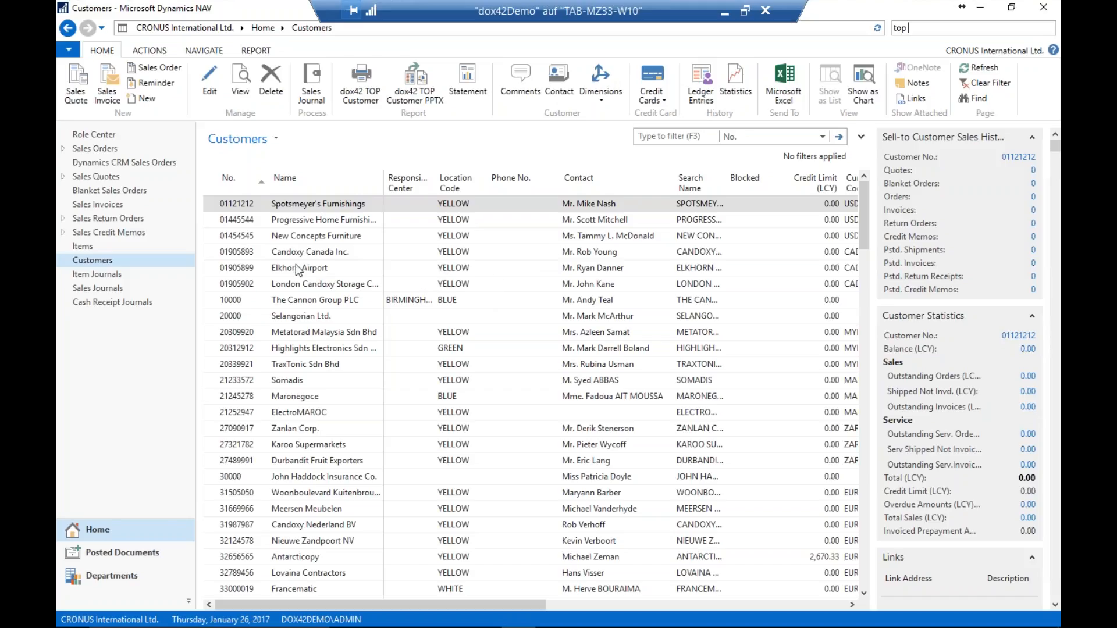
Start the dox42 TOP Customer report from the Customers list and move its output configuration window aside
{"action": "left_click", "coordinate": [121, 262]}
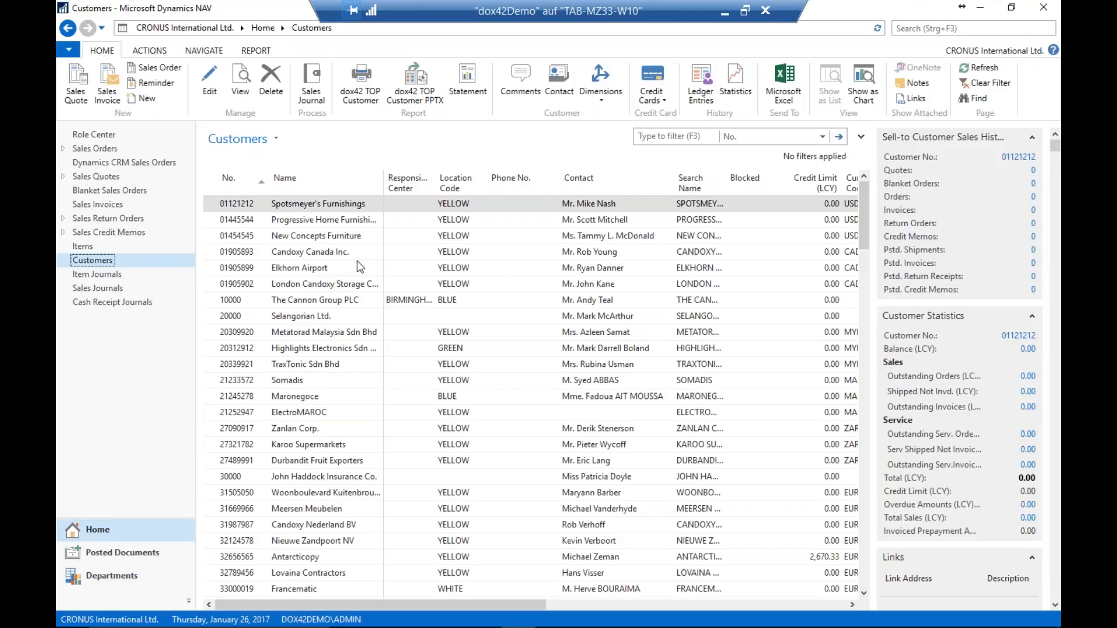
{"action": "left_click", "coordinate": [364, 95]}
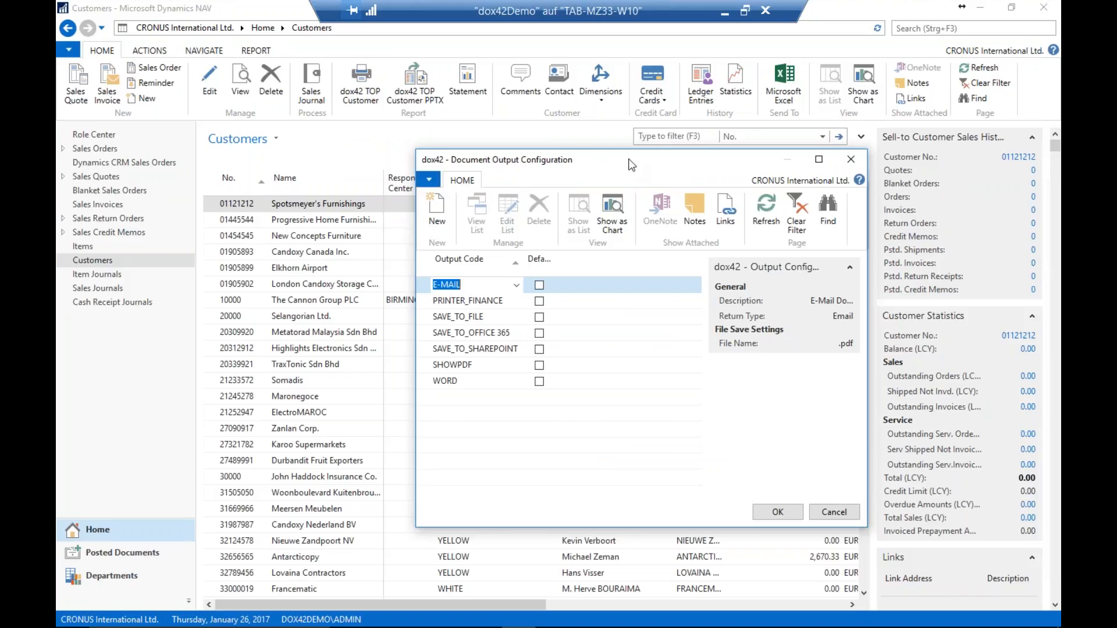
{"action": "left_click_drag", "start_coordinate": [632, 165], "coordinate": [523, 142]}
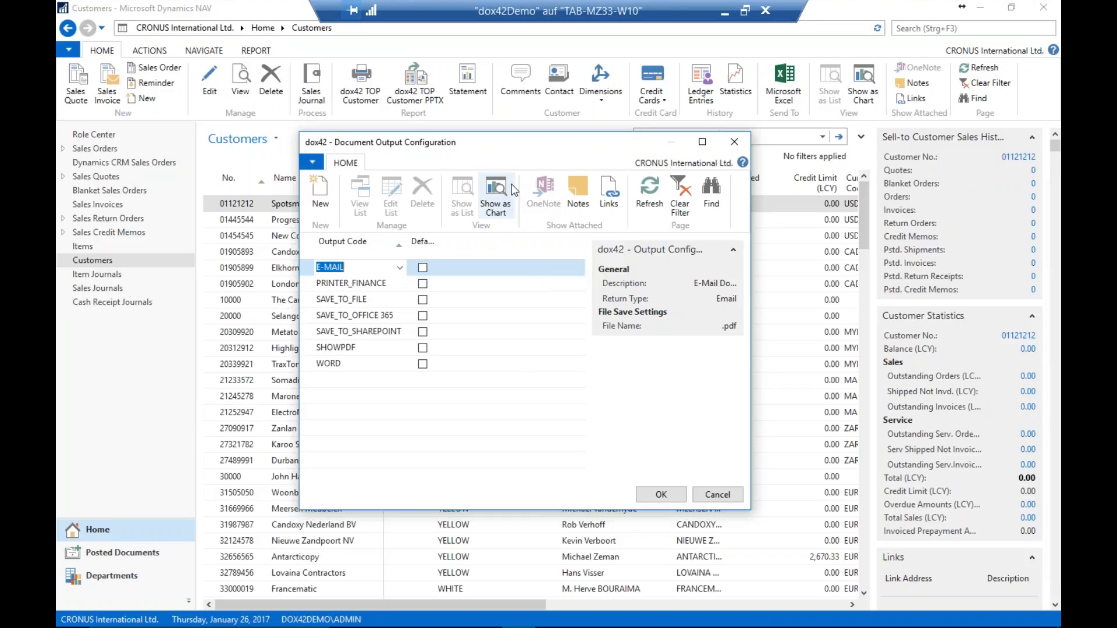
Examine the description, return type and file settings of each output code from E-MAIL through WORD
{"action": "key", "text": "Down"}
{"action": "key", "text": "Up"}
{"action": "key", "text": "Down"}
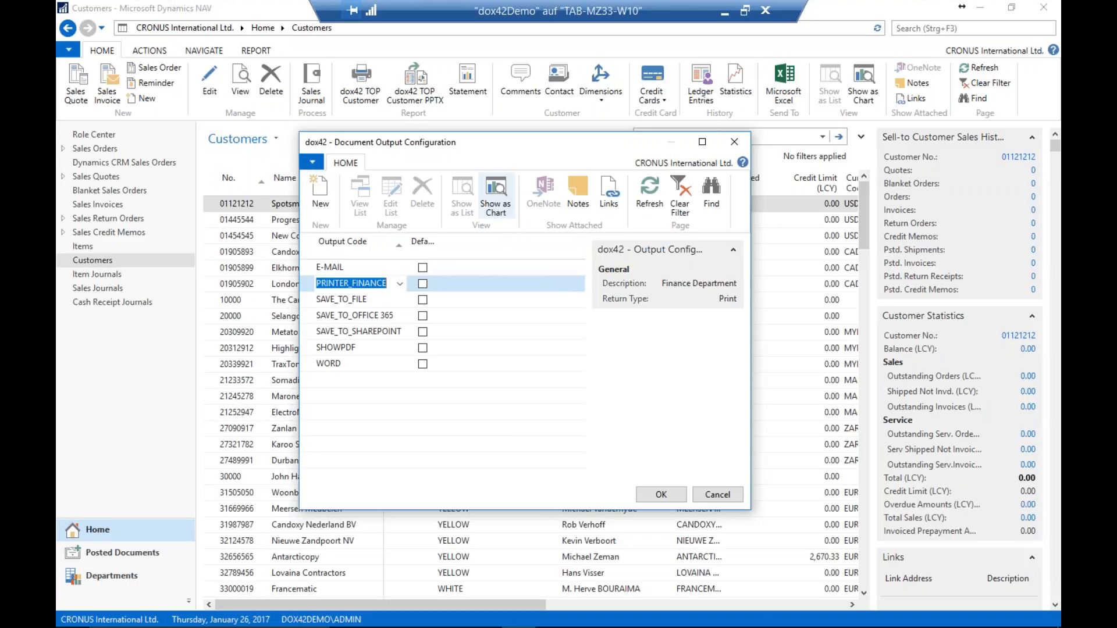
{"action": "key", "text": "Down"}
{"action": "key", "text": "Down"}
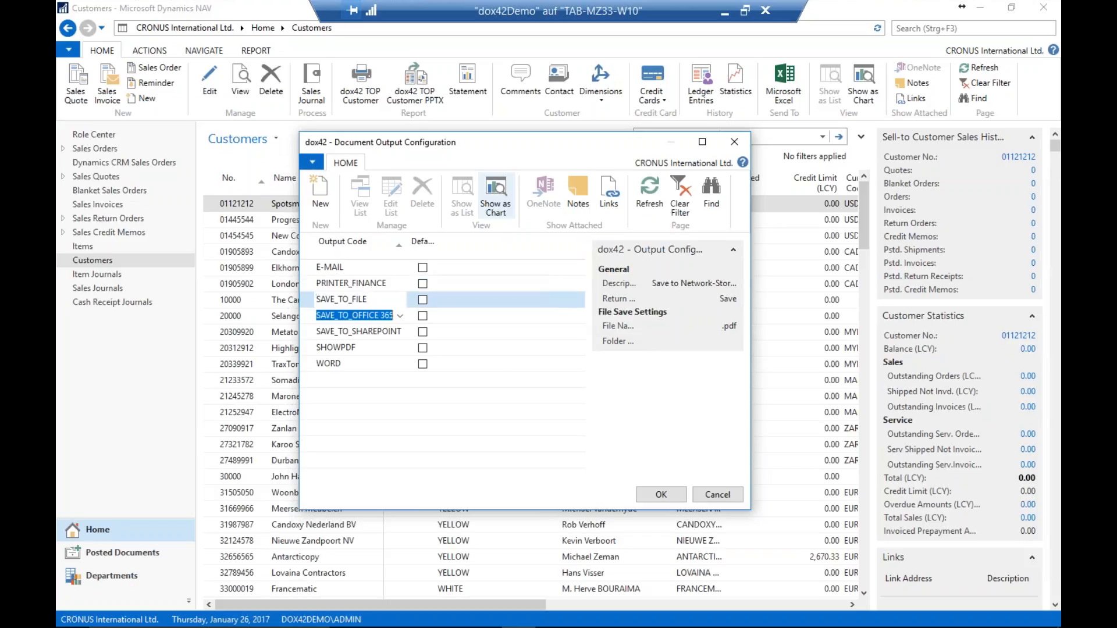
{"action": "key", "text": "Down"}
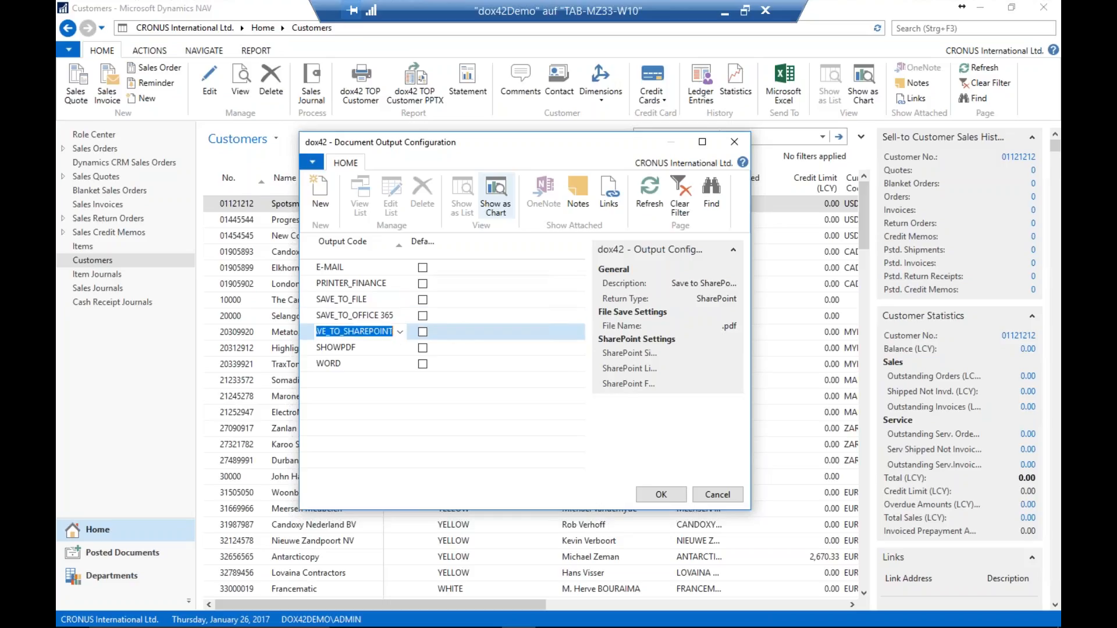
{"action": "key", "text": "Down"}
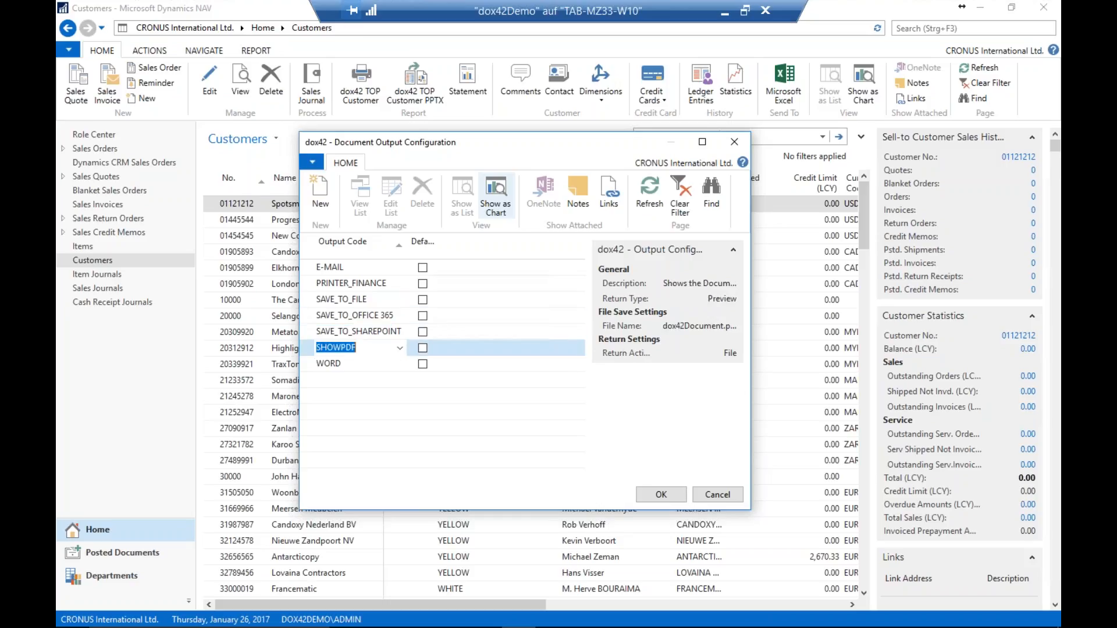
{"action": "key", "text": "Down"}
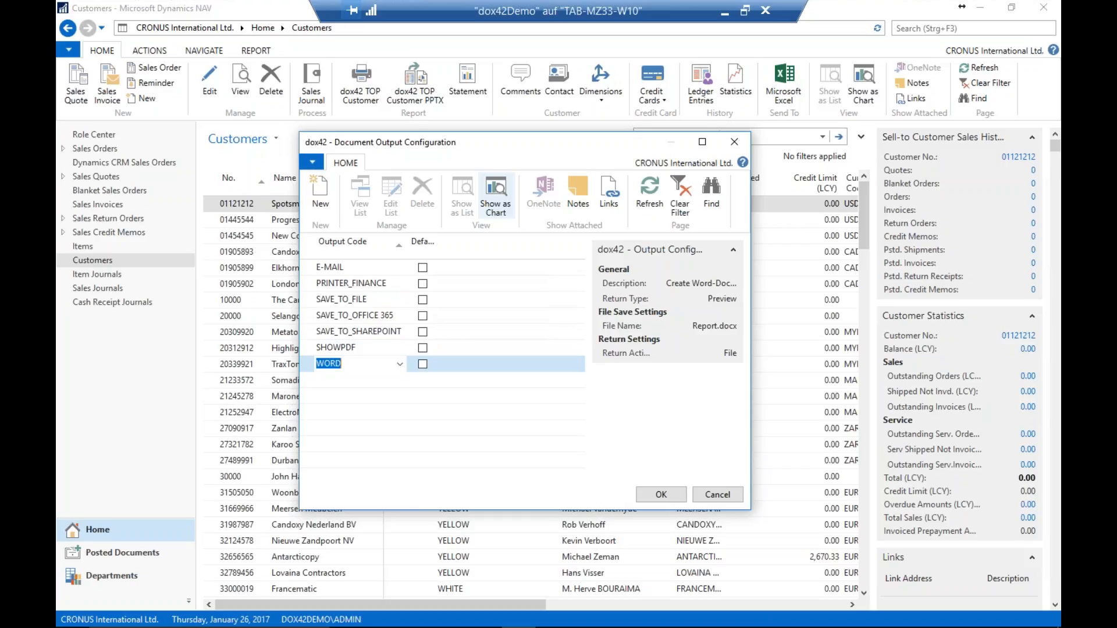
Generate the TOP Customer report with the SHOWPDF output for 15 TOP data items and an empty date filter, and open the PDF
{"action": "left_click", "coordinate": [336, 348]}
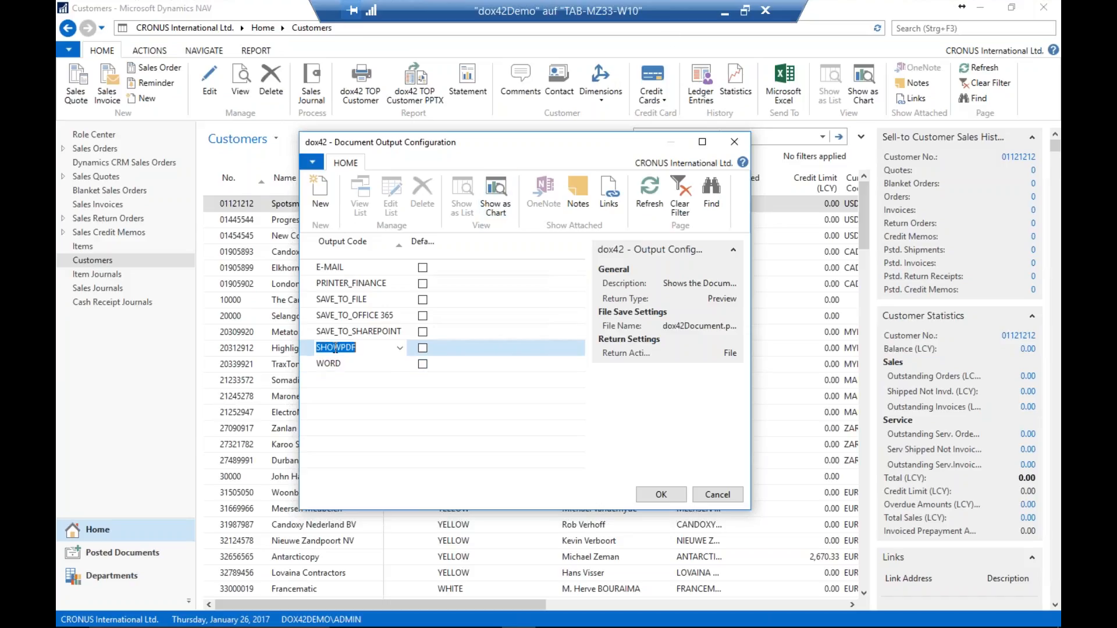
{"action": "left_click", "coordinate": [666, 496]}
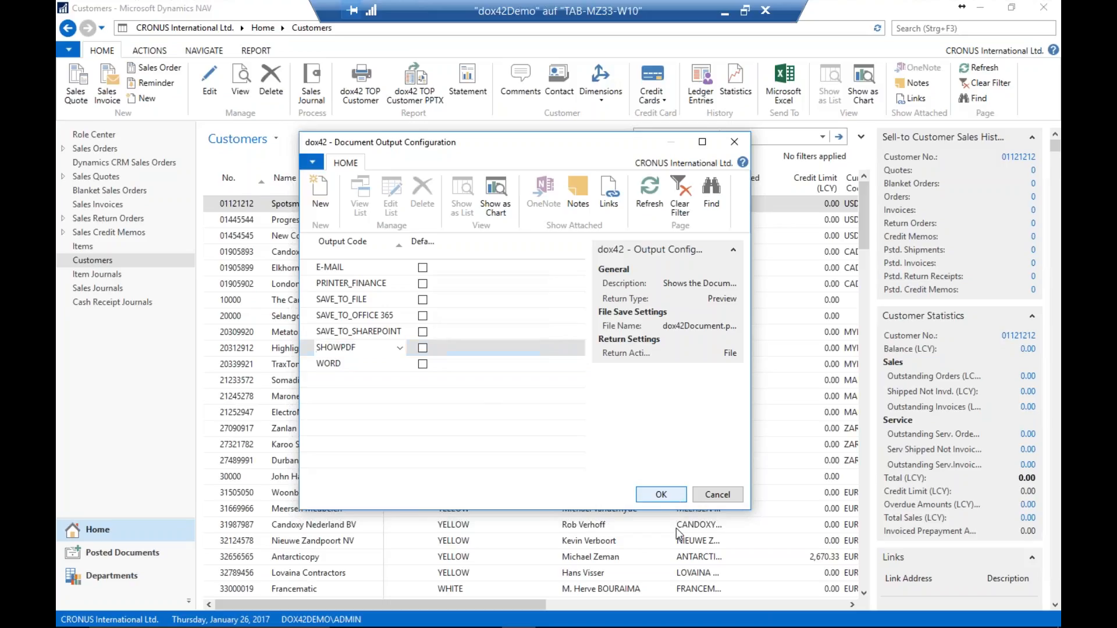
{"action": "left_click", "coordinate": [661, 494]}
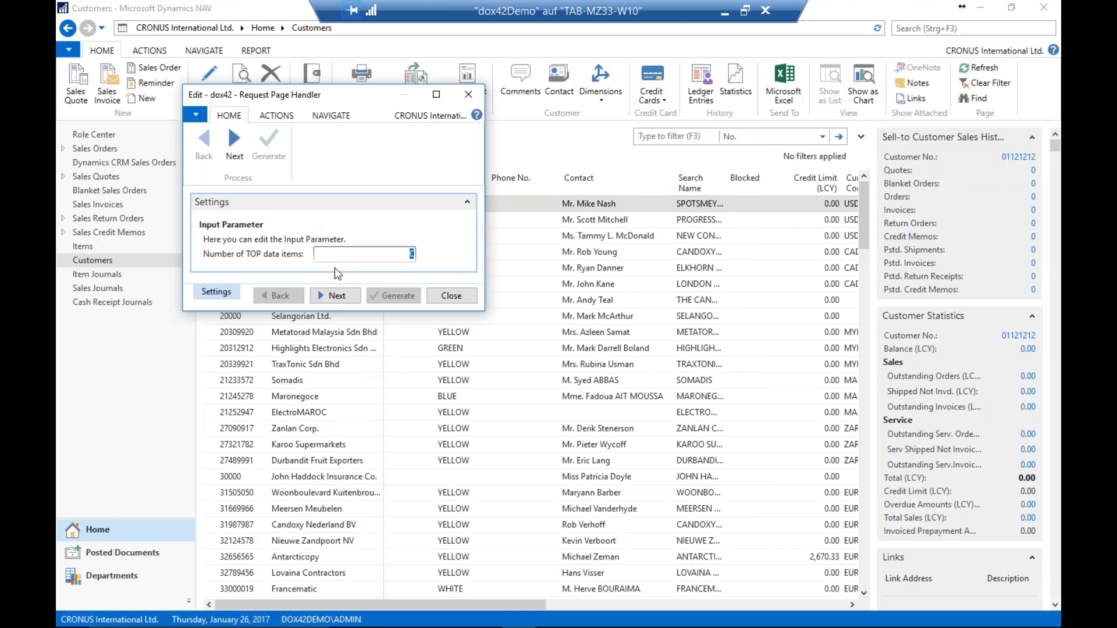
{"action": "type", "text": "15"}
{"action": "left_click", "coordinate": [346, 297]}
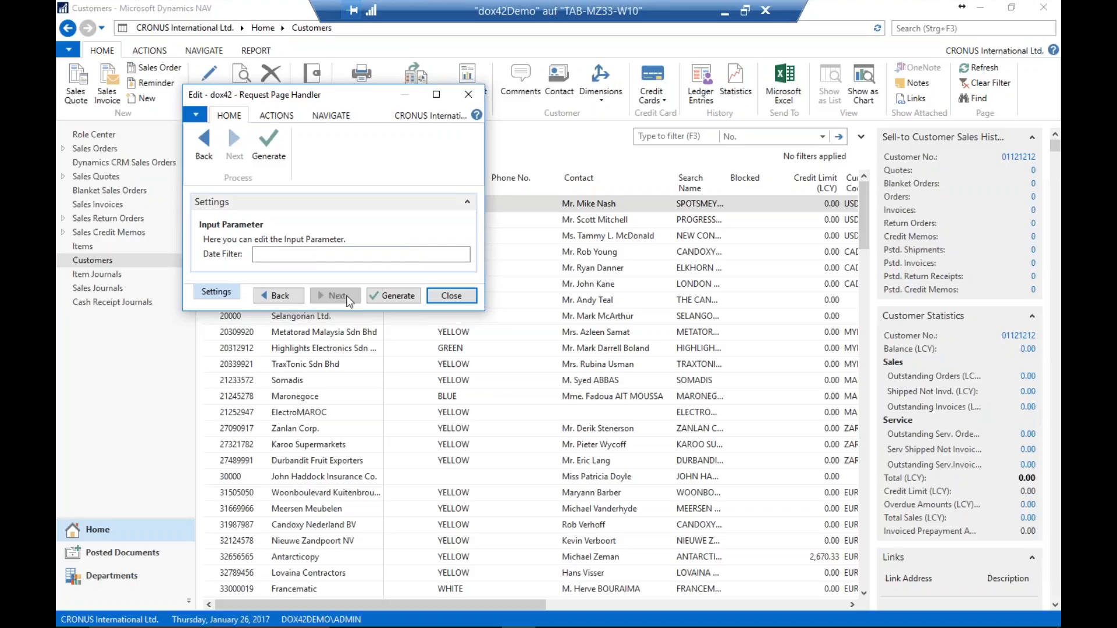
{"action": "left_click", "coordinate": [386, 296]}
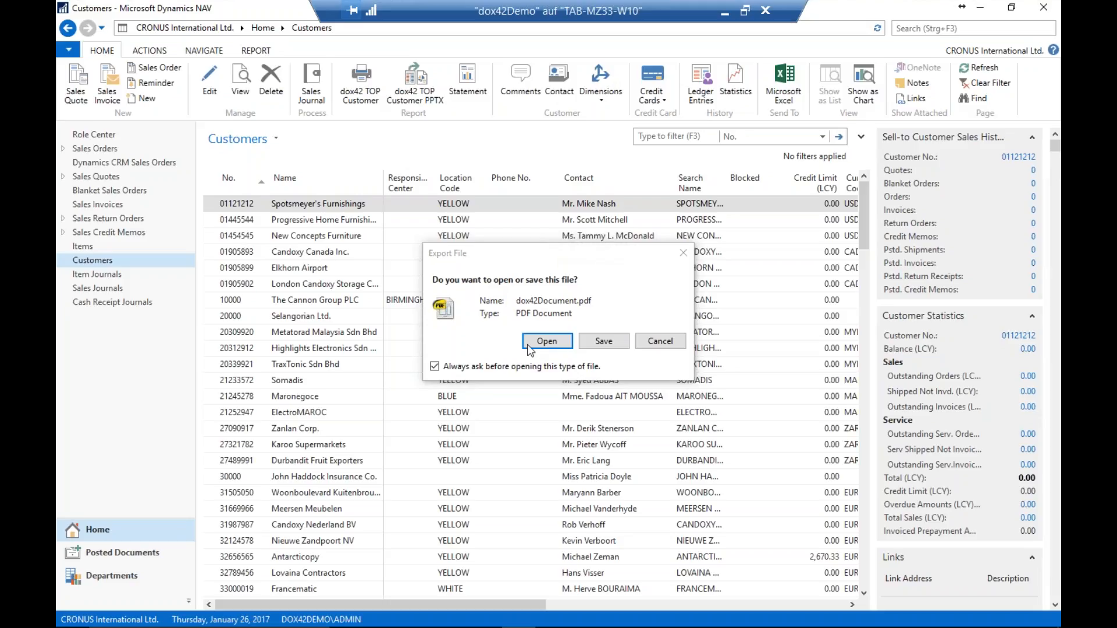
{"action": "left_click", "coordinate": [547, 341]}
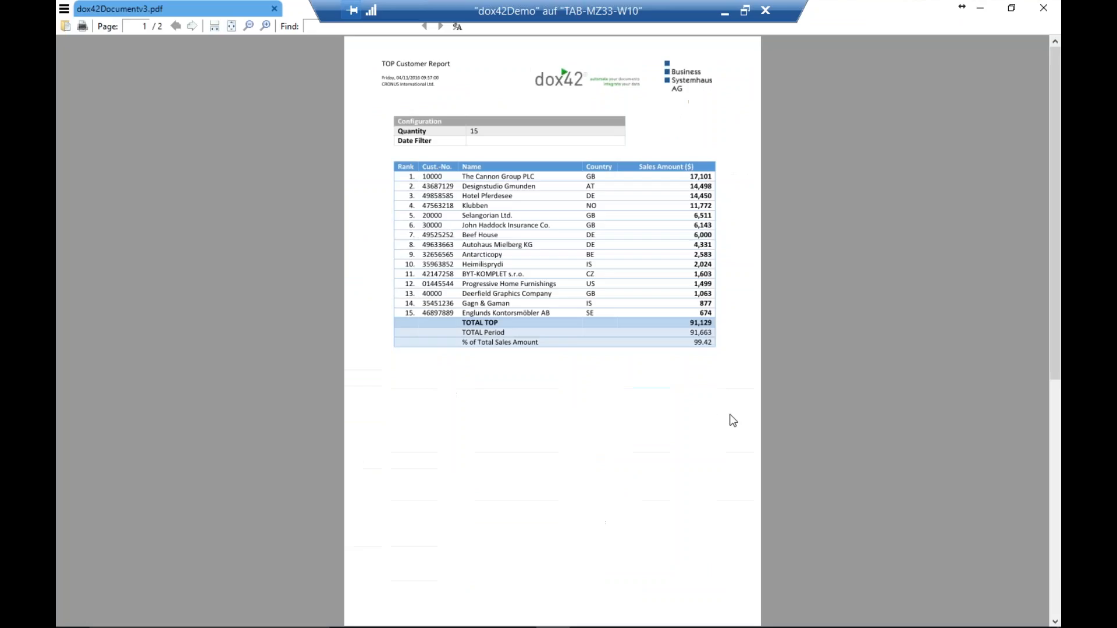
Review the customer ranking table and the TOP Customer Sales chart on the PDF's two pages, and close the document
{"action": "scroll", "coordinate": [712, 436], "scroll_direction": "down", "scroll_amount": 3}
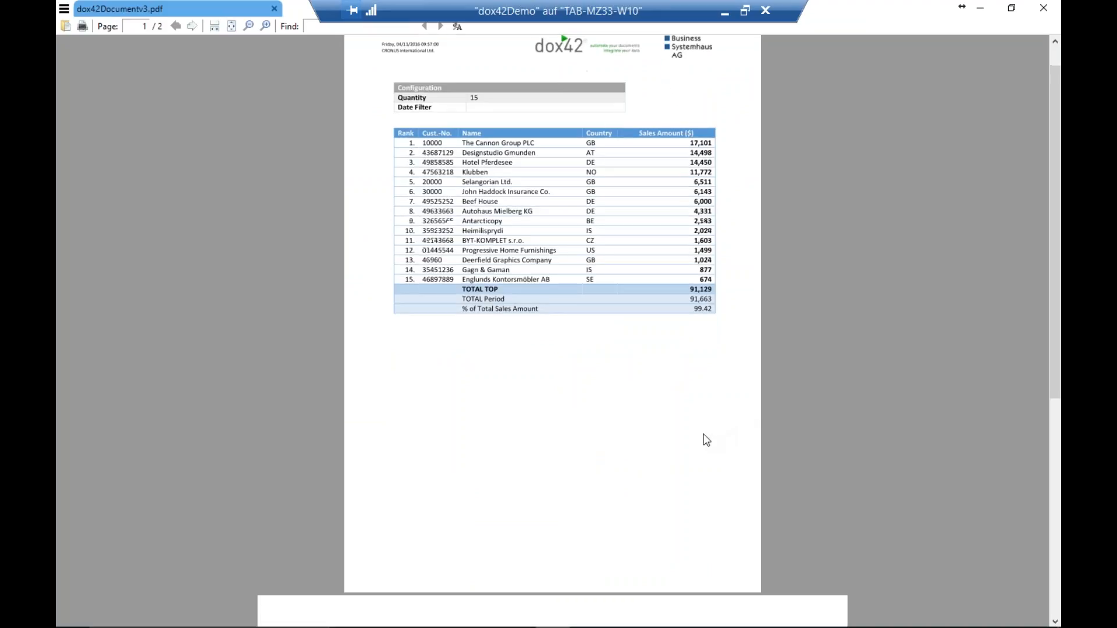
{"action": "scroll", "coordinate": [706, 440], "scroll_direction": "down", "scroll_amount": 8}
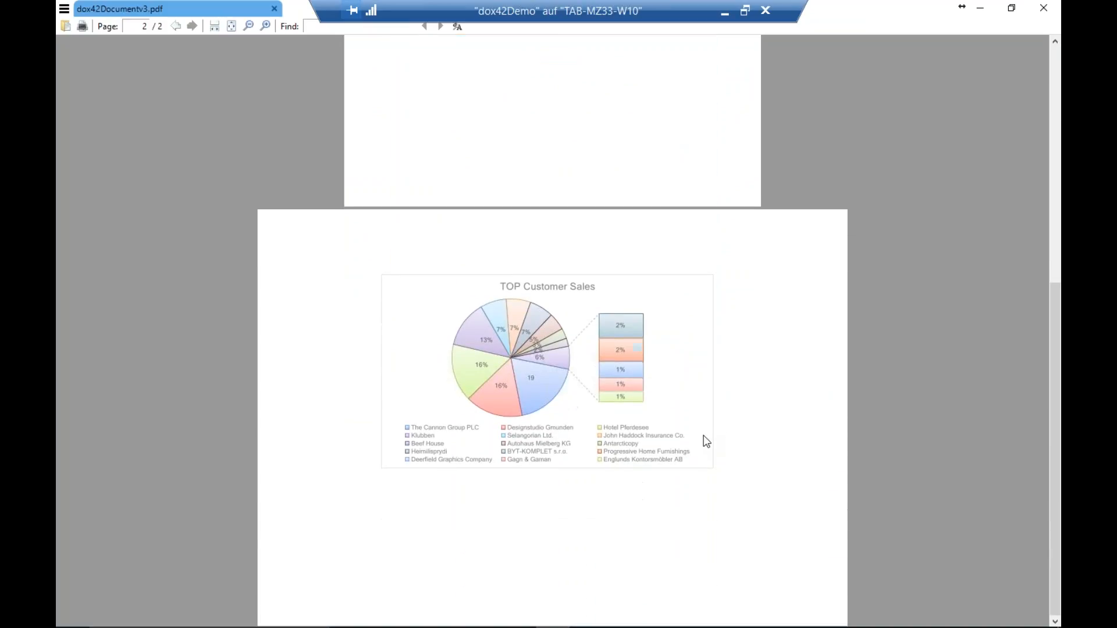
{"action": "scroll", "coordinate": [702, 445], "scroll_direction": "up", "scroll_amount": 8}
{"action": "scroll", "coordinate": [700, 449], "scroll_direction": "down", "scroll_amount": 8}
{"action": "scroll", "coordinate": [698, 455], "scroll_direction": "up", "scroll_amount": 1}
{"action": "scroll", "coordinate": [697, 455], "scroll_direction": "up", "scroll_amount": 10}
{"action": "left_click", "coordinate": [1044, 8]}
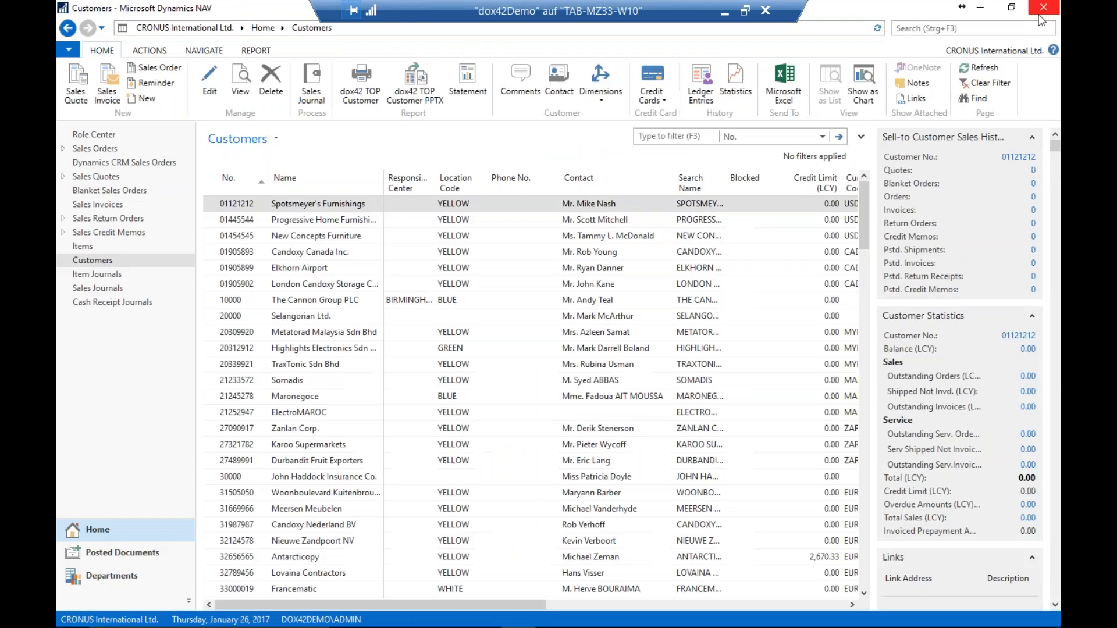
Generate the TOP Customer report with the WORD output for 15 TOP data items and no date filter, and open Report.docx
{"action": "left_click", "coordinate": [361, 81]}
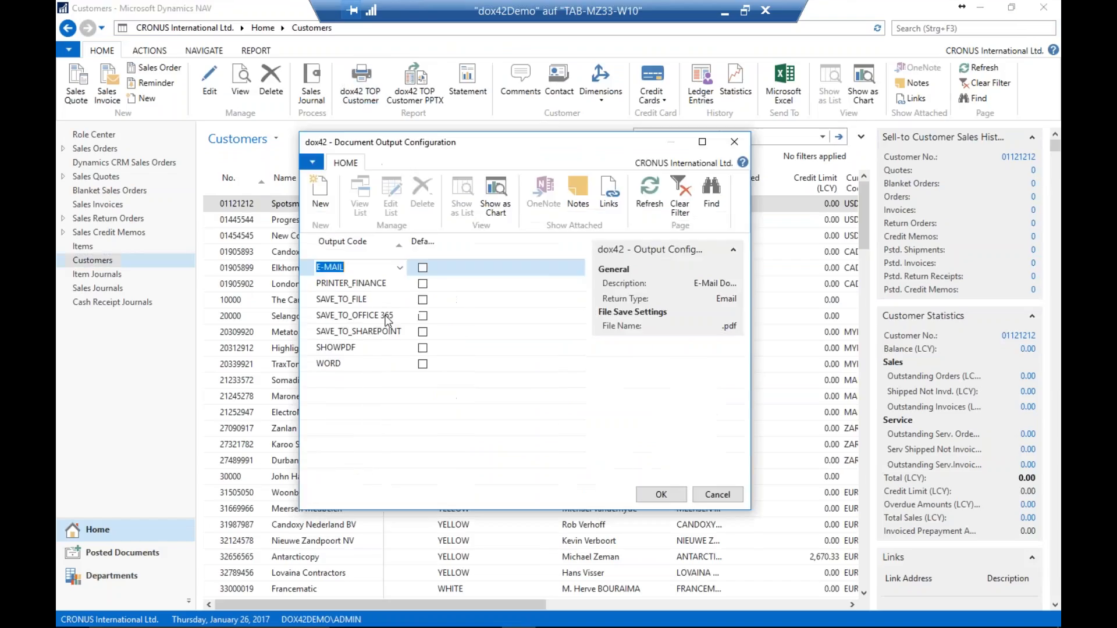
{"action": "left_click", "coordinate": [328, 365]}
{"action": "left_click", "coordinate": [661, 493]}
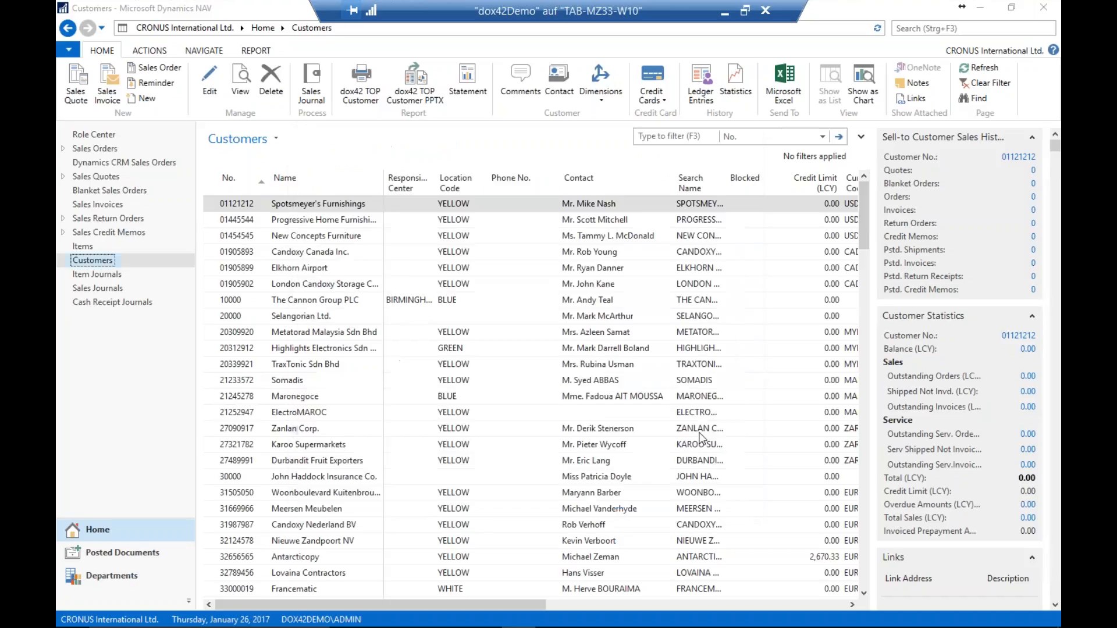
{"action": "type", "text": "15"}
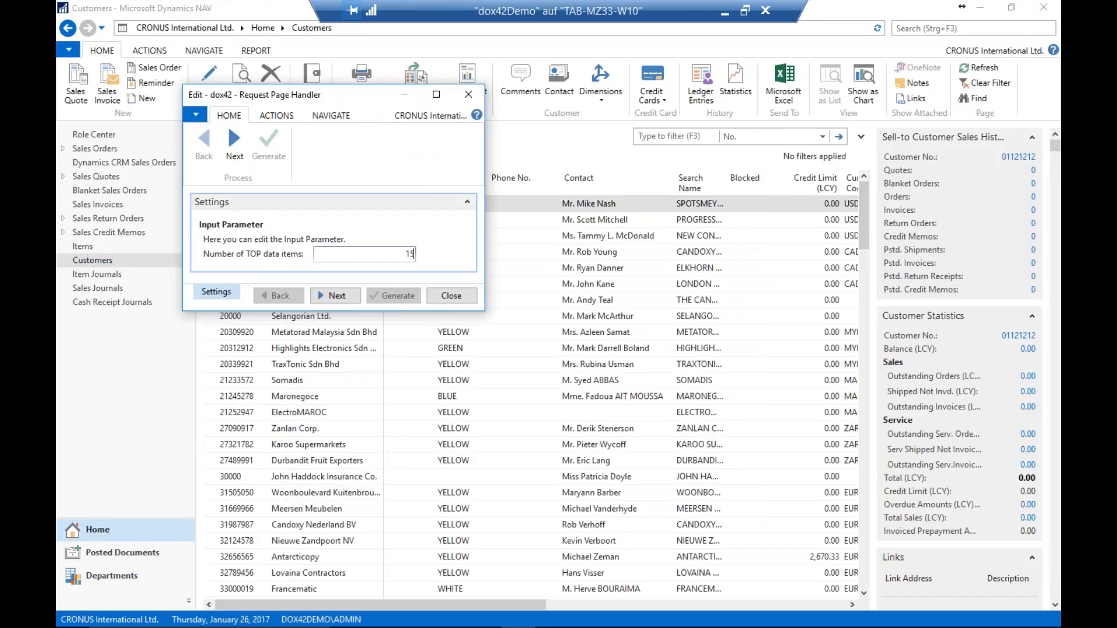
{"action": "left_click", "coordinate": [336, 296]}
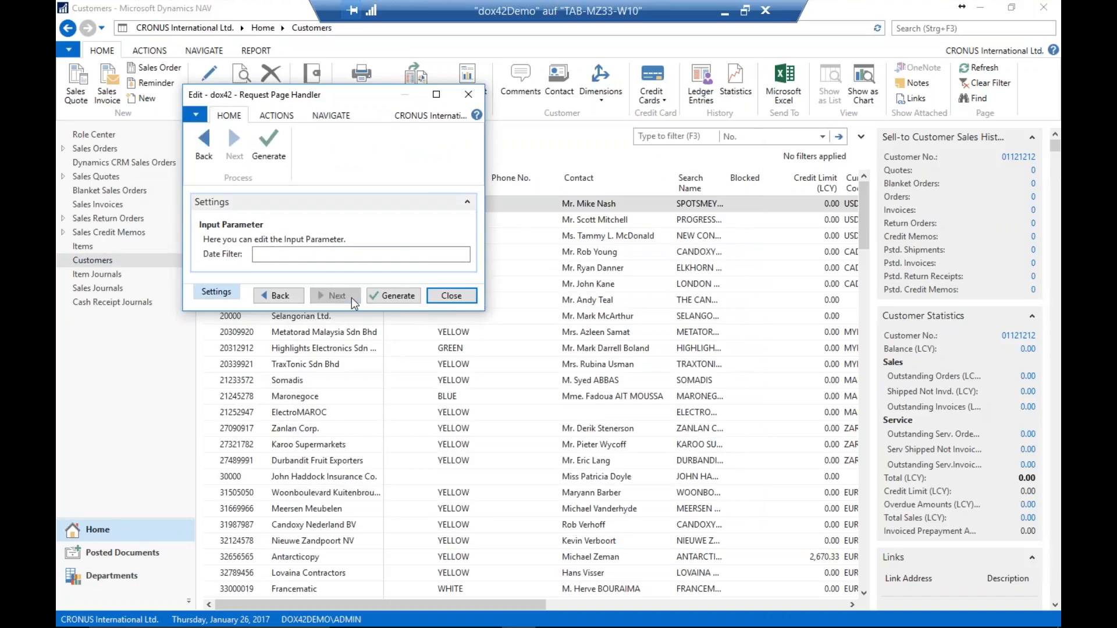
{"action": "left_click", "coordinate": [408, 295]}
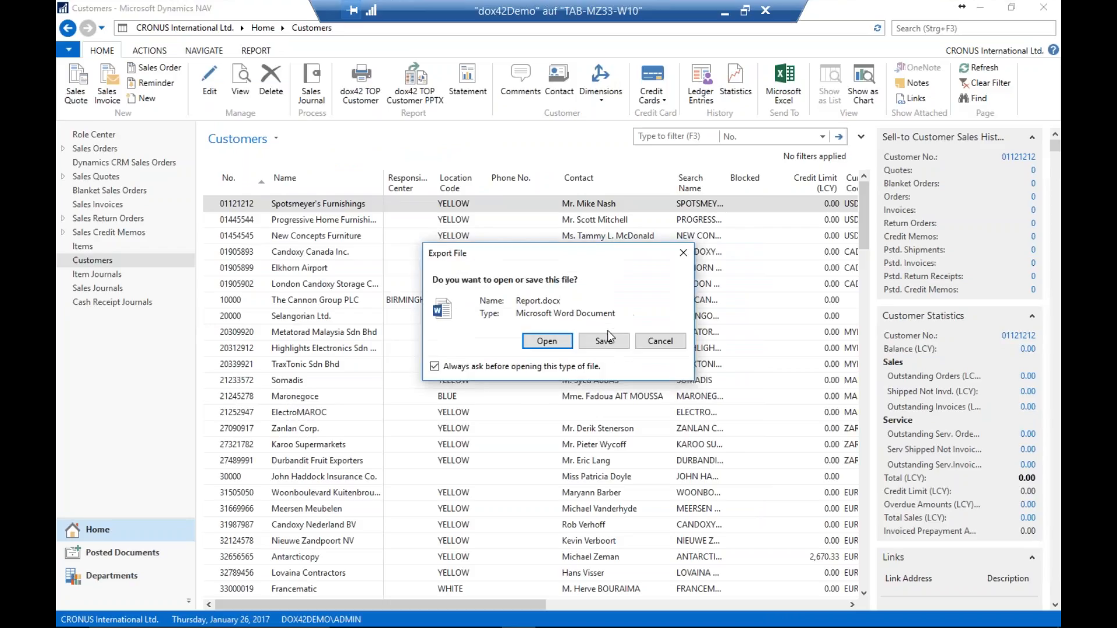
{"action": "left_click", "coordinate": [548, 344]}
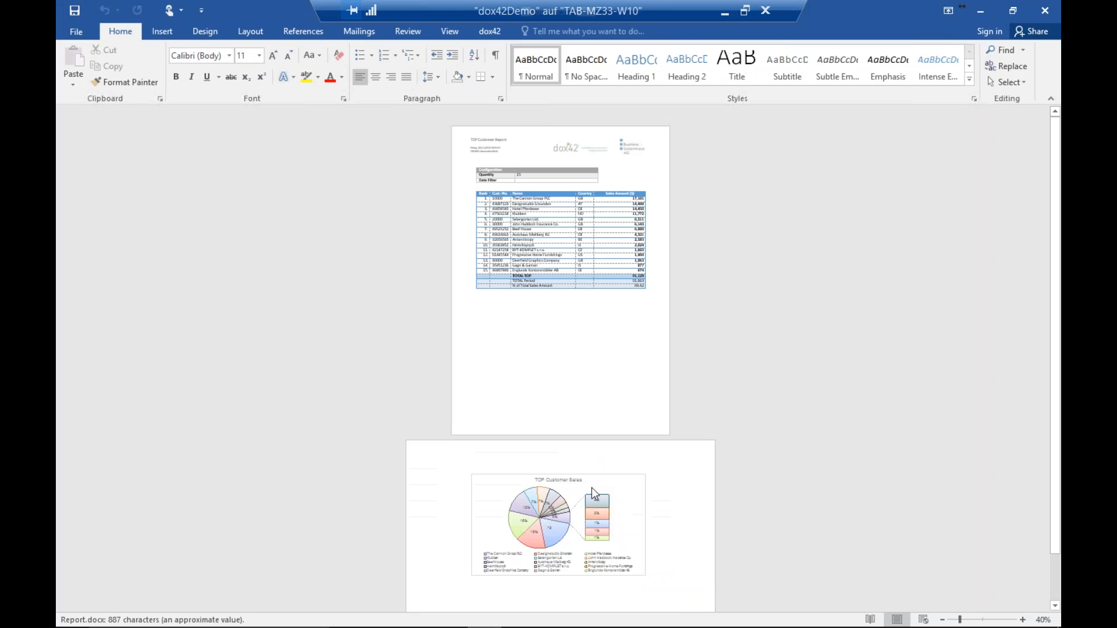
Look through the generated Word report's table and chart pages and close the document
{"action": "scroll", "coordinate": [671, 494], "scroll_direction": "down", "scroll_amount": 3}
{"action": "scroll", "coordinate": [671, 494], "scroll_direction": "up", "scroll_amount": 3}
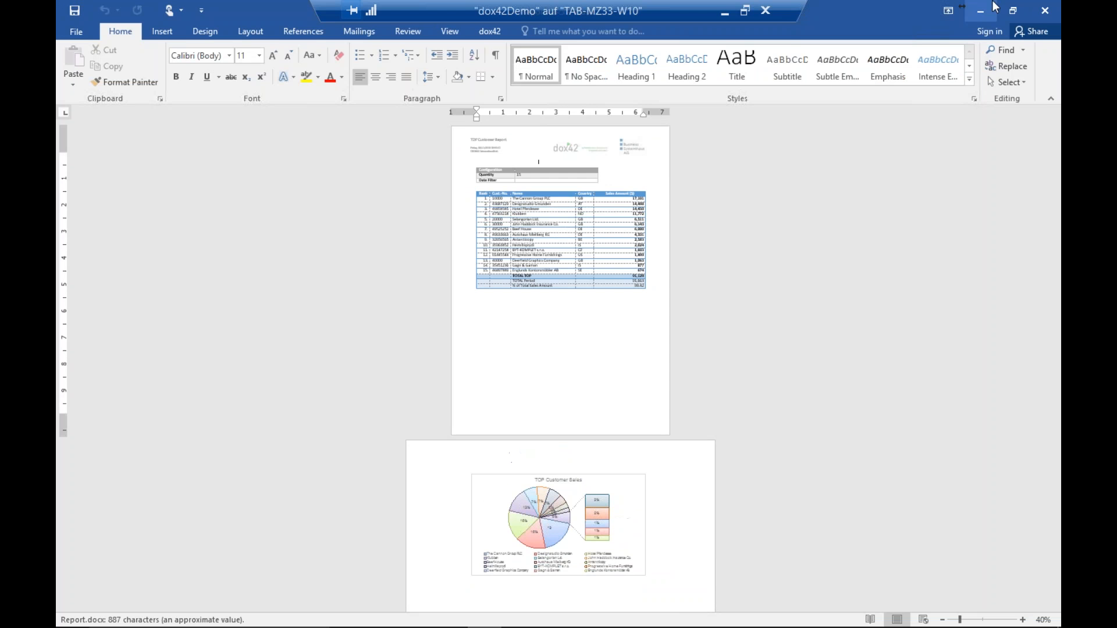
{"action": "left_click", "coordinate": [1045, 12]}
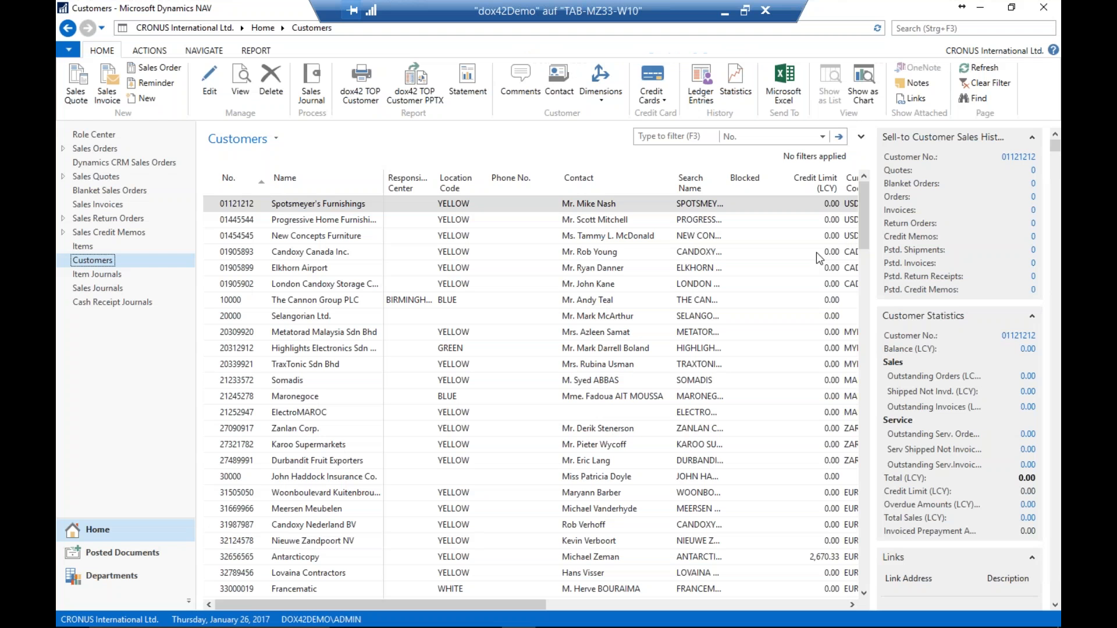
Generate the dox42 TOP Customer PPTX document with the POWERPOINT output and open PowerPoint.pptx
{"action": "left_click", "coordinate": [413, 96]}
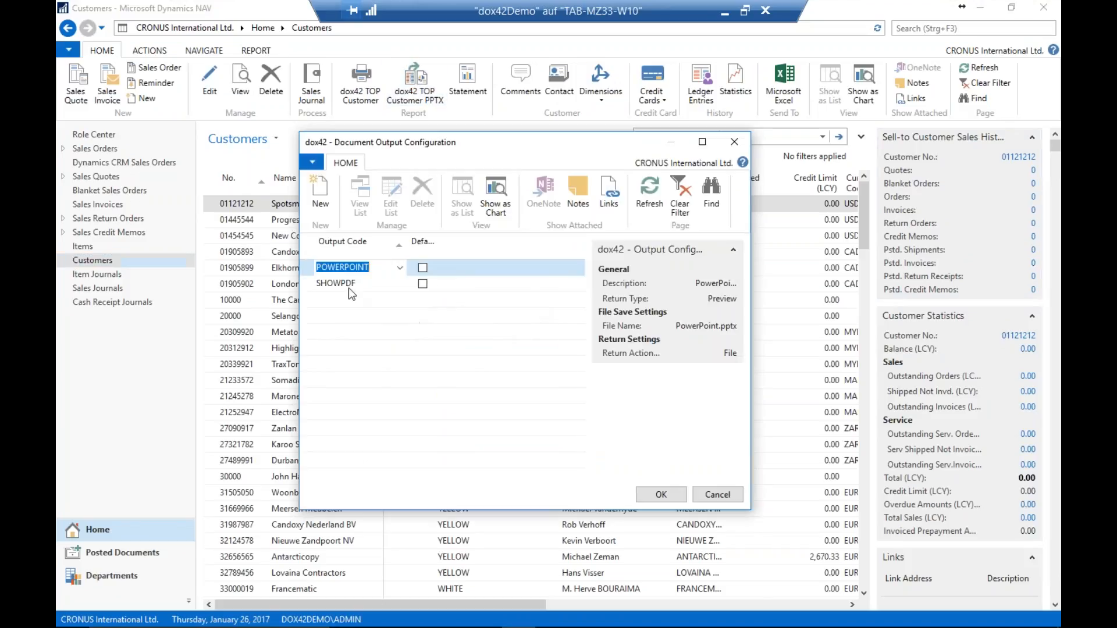
{"action": "left_click", "coordinate": [339, 271]}
{"action": "left_click", "coordinate": [657, 495]}
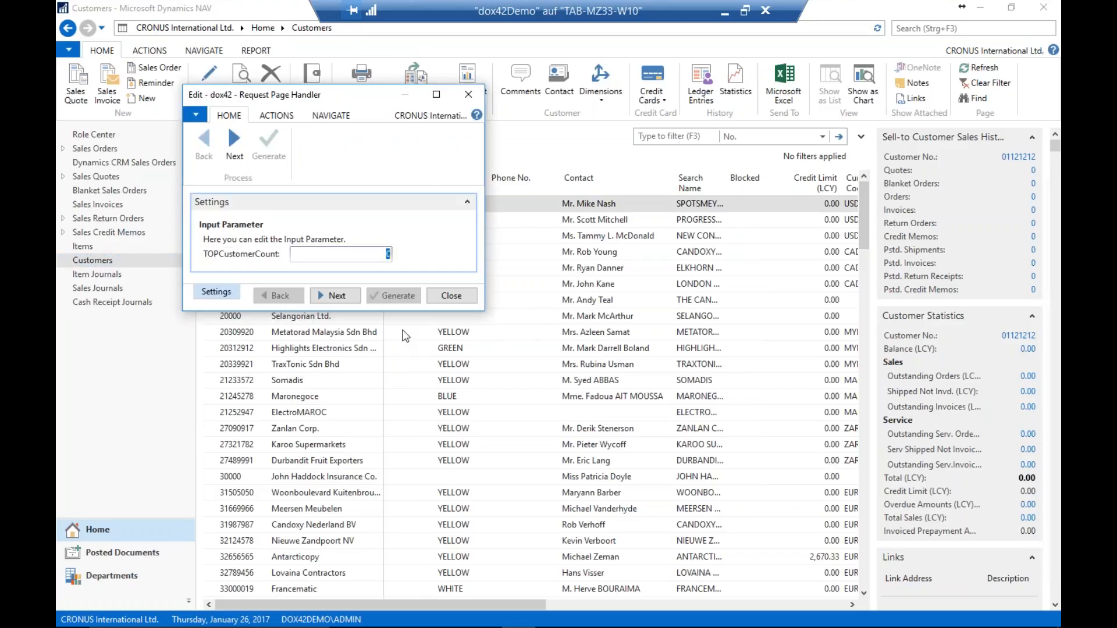
{"action": "left_click", "coordinate": [345, 297]}
{"action": "left_click", "coordinate": [390, 296]}
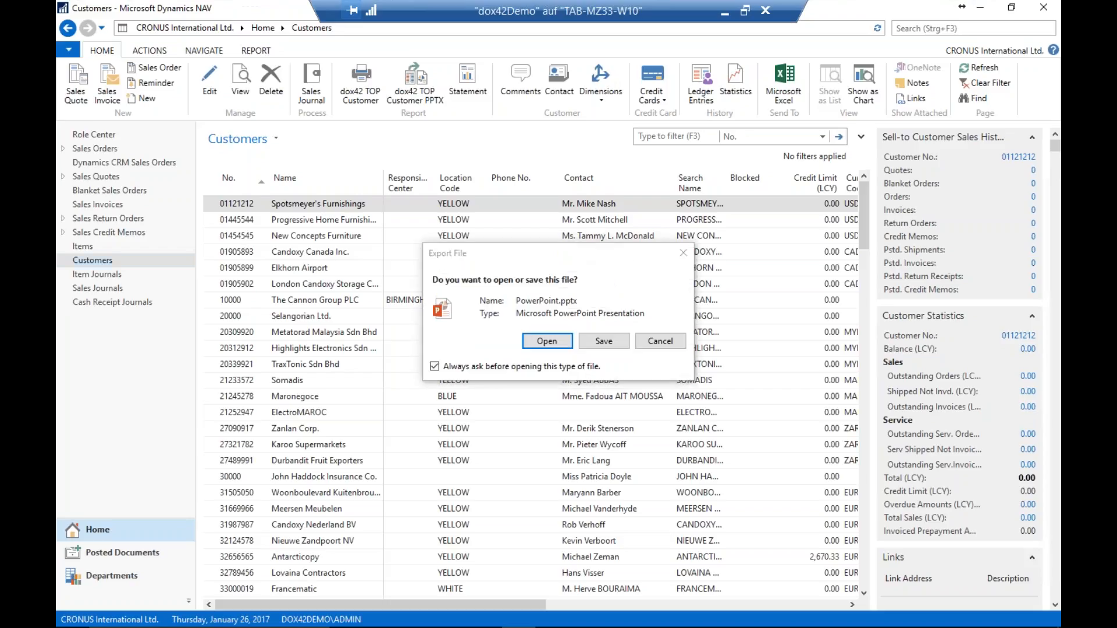
{"action": "left_click", "coordinate": [557, 342]}
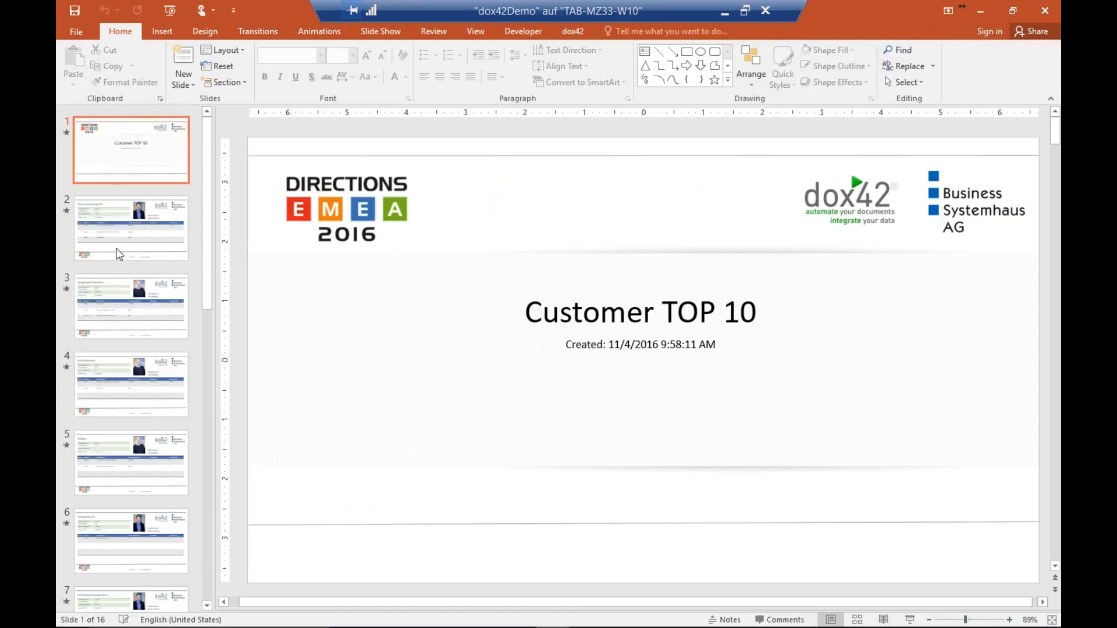
View the slides for The Cannon Group PLC and Designstudio Gmunden, and close the generated presentation
{"action": "left_click", "coordinate": [135, 242]}
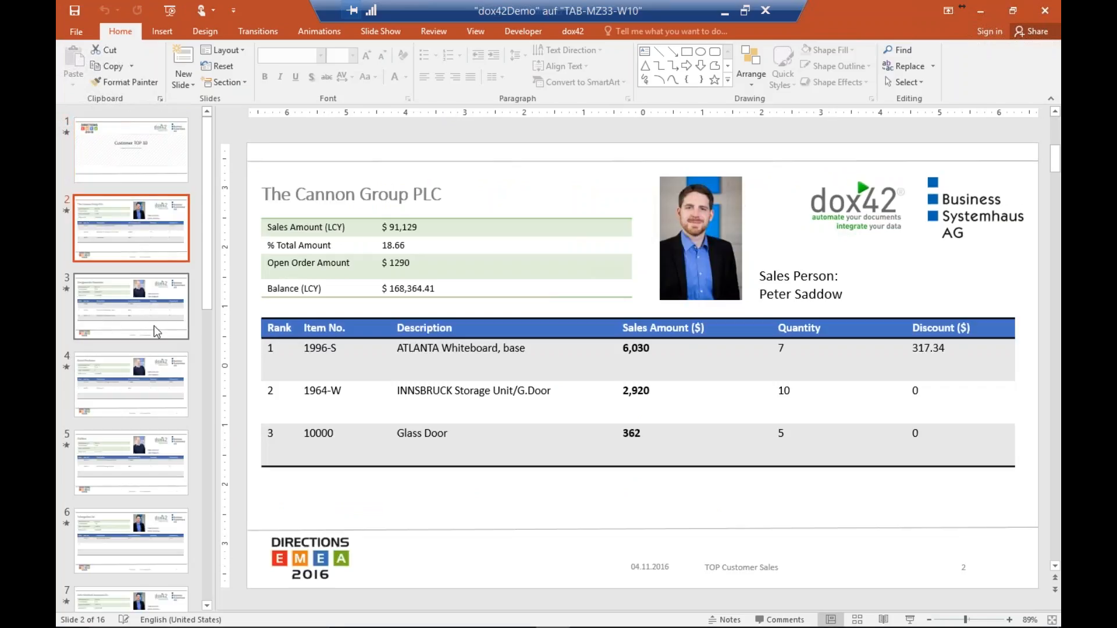
{"action": "left_click", "coordinate": [153, 327]}
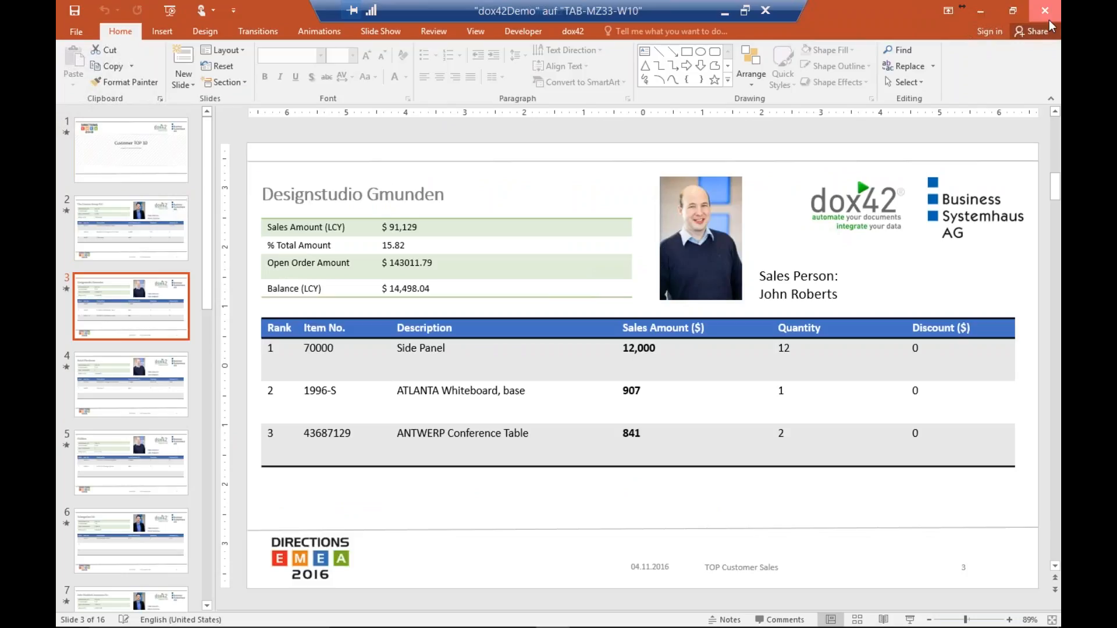
{"action": "left_click", "coordinate": [1048, 20]}
Open the dox42 Output Configurations list in the Administration department, review its codes and return types, and go back
{"action": "left_click", "coordinate": [114, 581]}
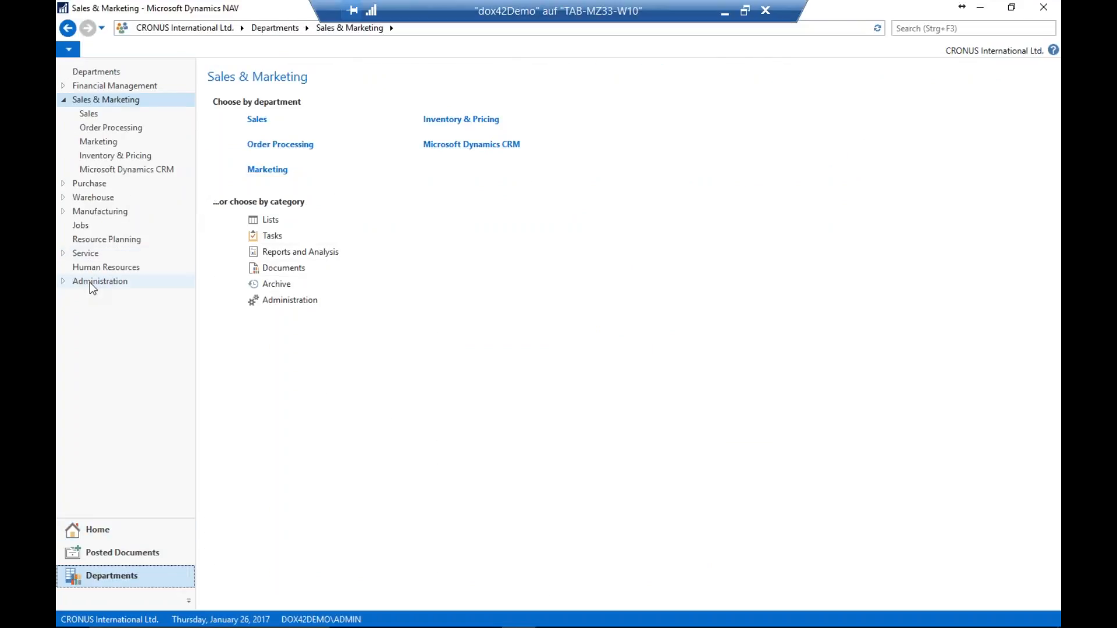
{"action": "left_click", "coordinate": [89, 281]}
{"action": "left_click", "coordinate": [92, 254]}
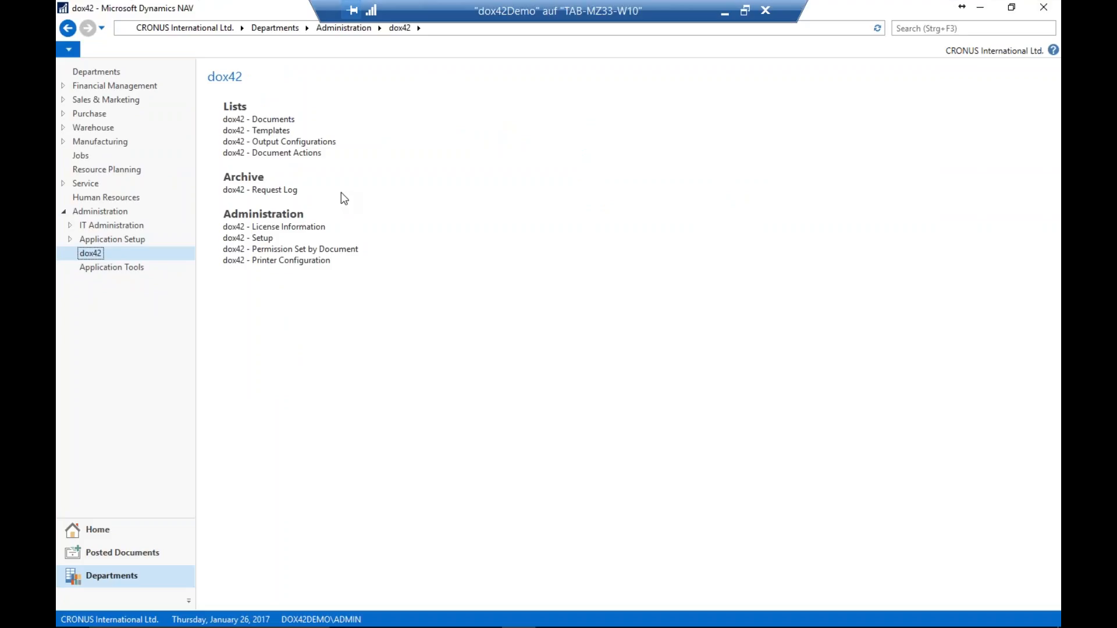
{"action": "left_click", "coordinate": [274, 142]}
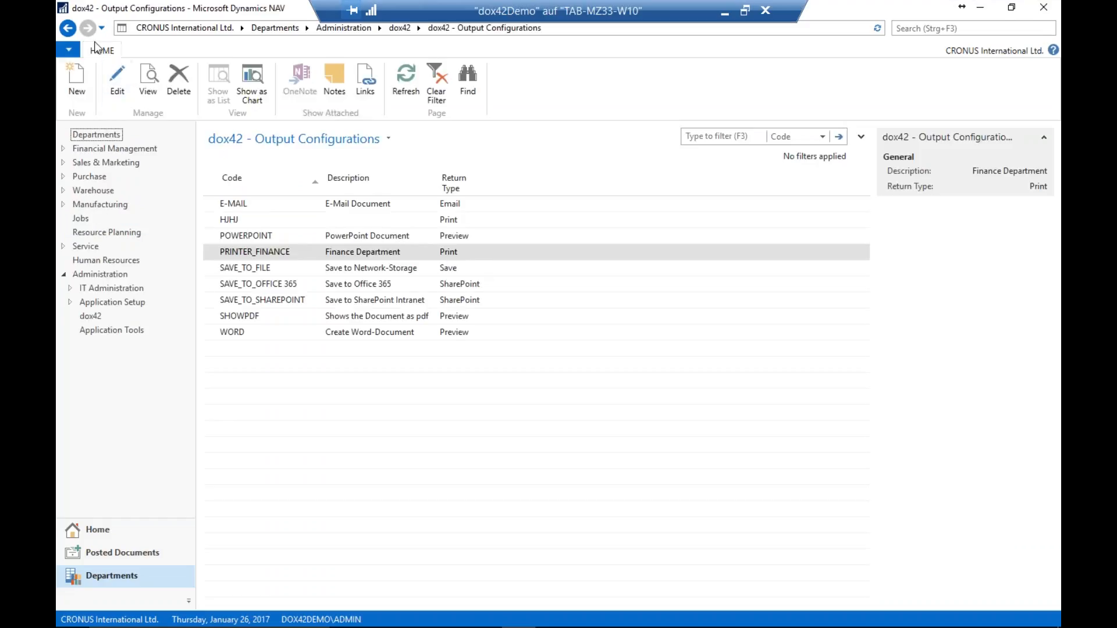
{"action": "left_click", "coordinate": [69, 28]}
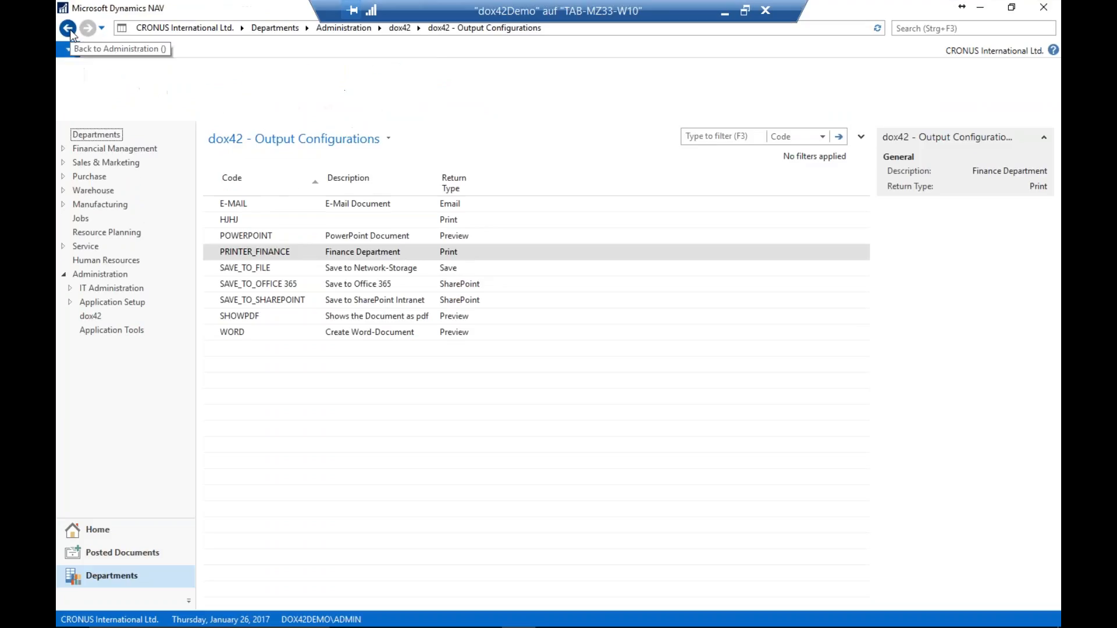
View the dox42 Documents list, open the input parameters from the dox42 Templates list, and return to the dox42 overview
{"action": "left_click", "coordinate": [270, 119]}
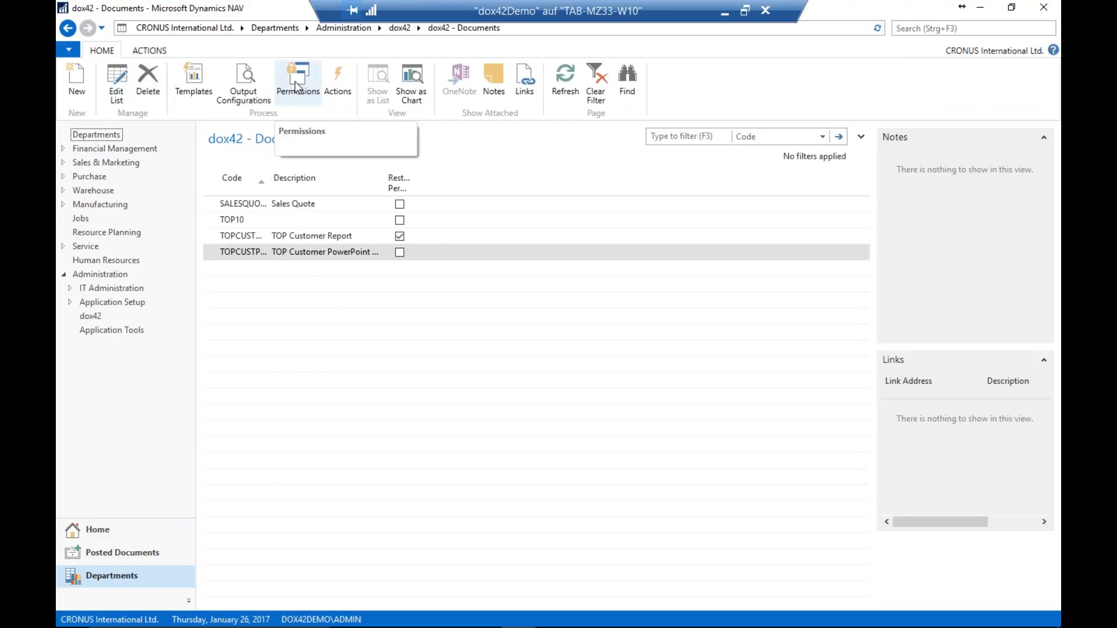
{"action": "left_click", "coordinate": [67, 32]}
{"action": "left_click", "coordinate": [261, 132]}
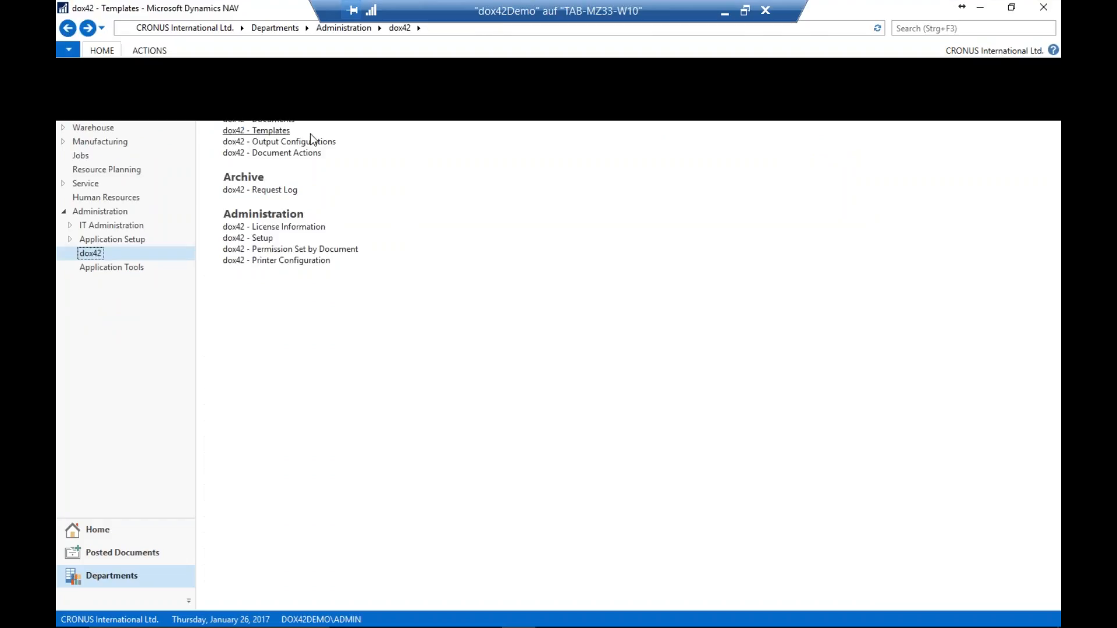
{"action": "left_click", "coordinate": [195, 93]}
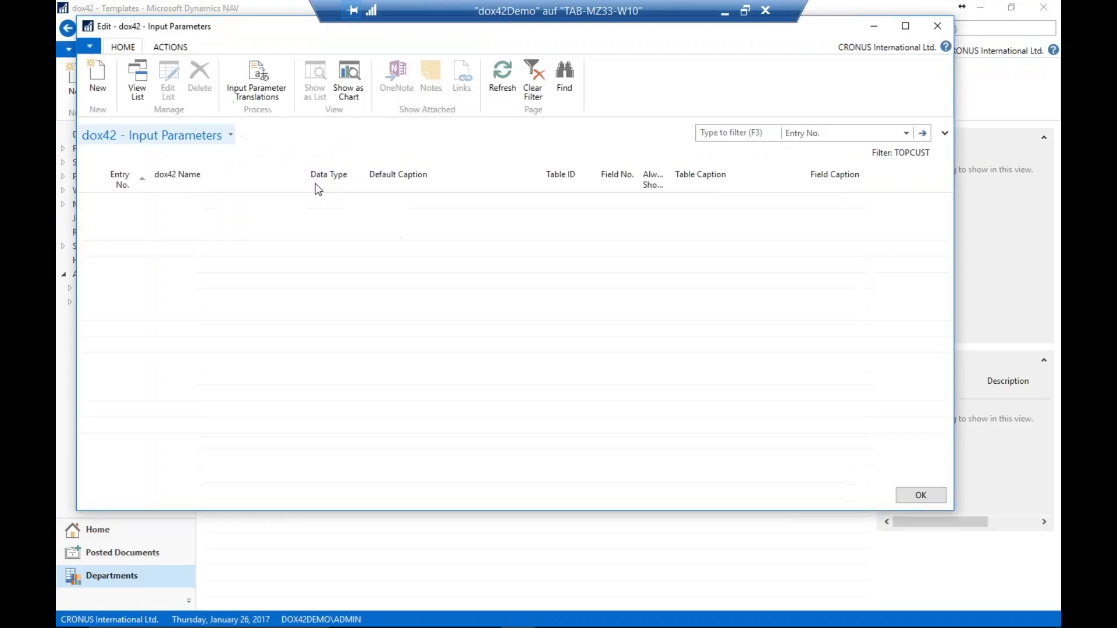
{"action": "left_click", "coordinate": [934, 32]}
{"action": "left_click", "coordinate": [68, 28]}
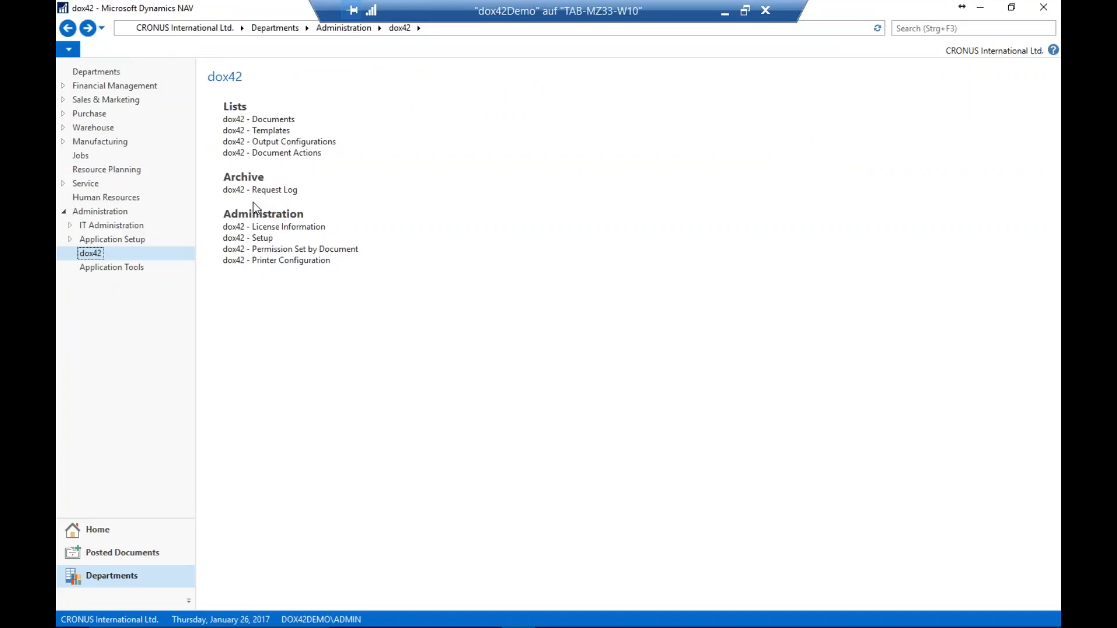
Review the dox42 Printer Configurations with the Duplex column widened to show its full values, and close the list
{"action": "left_click", "coordinate": [289, 261]}
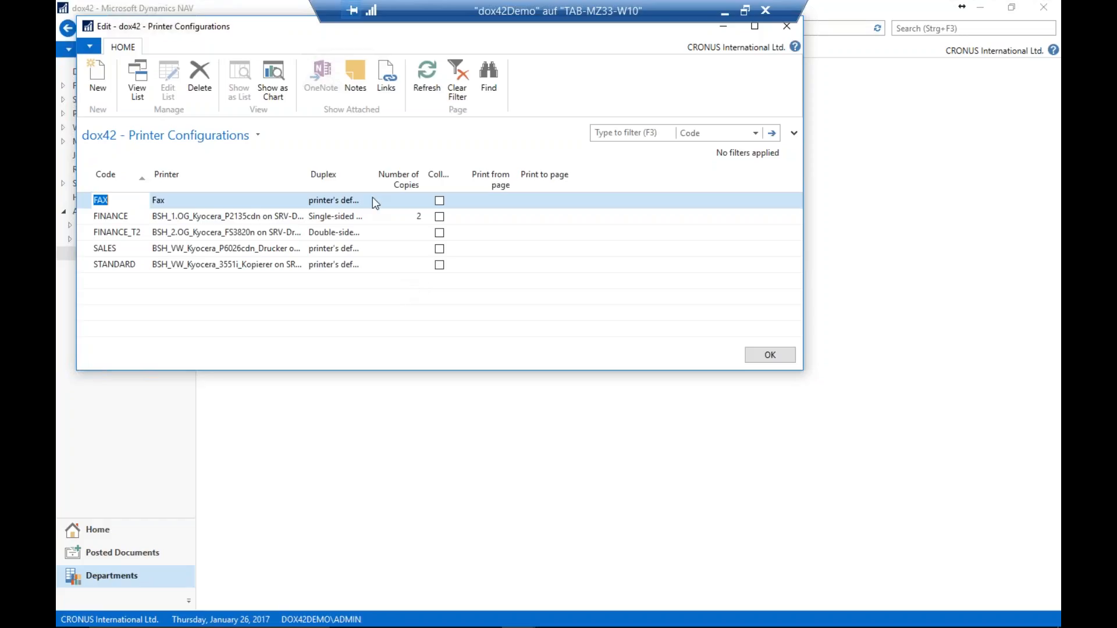
{"action": "left_click_drag", "start_coordinate": [363, 178], "coordinate": [395, 184]}
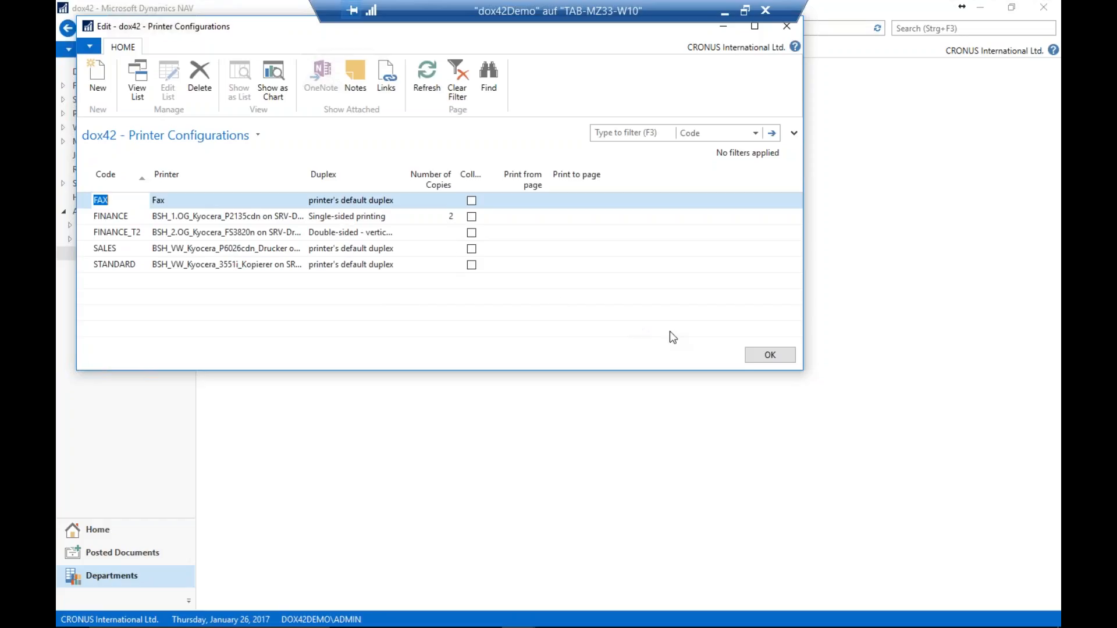
{"action": "left_click", "coordinate": [768, 357]}
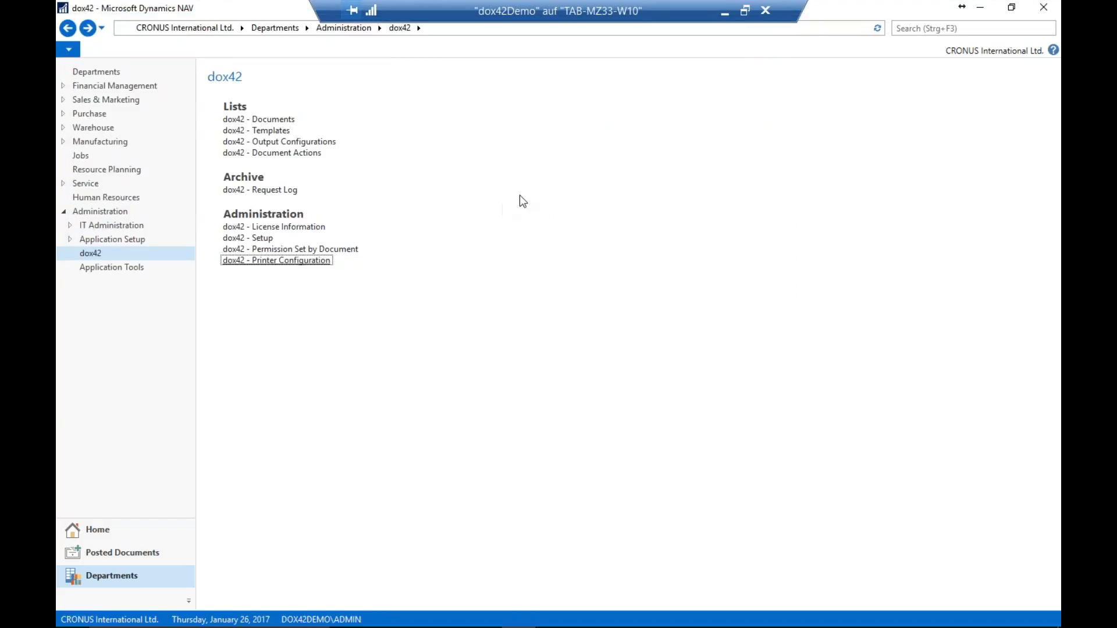
Close Dynamics NAV, minimize the remote desktop session and switch to the dox42 webinar presentation in PowerPoint
{"action": "left_click", "coordinate": [1050, 10]}
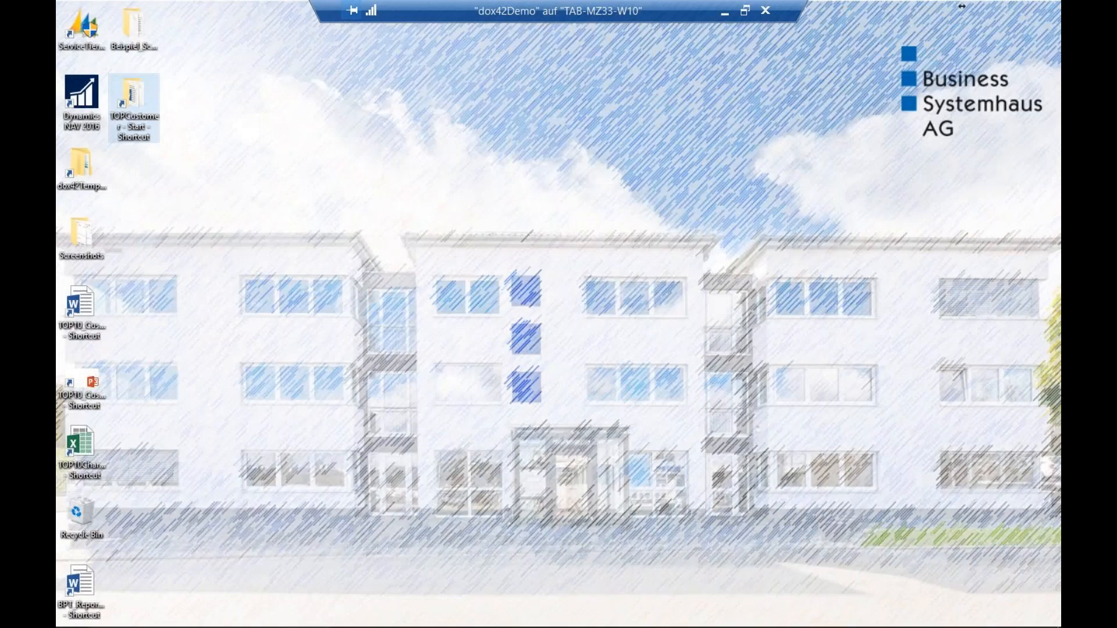
{"action": "left_click", "coordinate": [724, 12]}
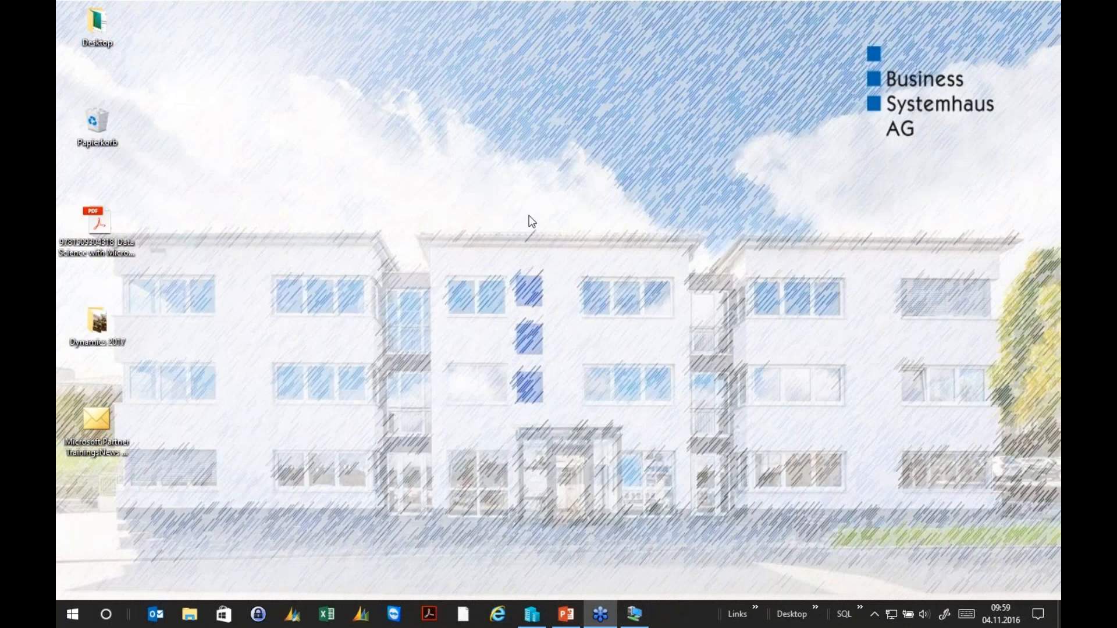
{"action": "left_click", "coordinate": [566, 614]}
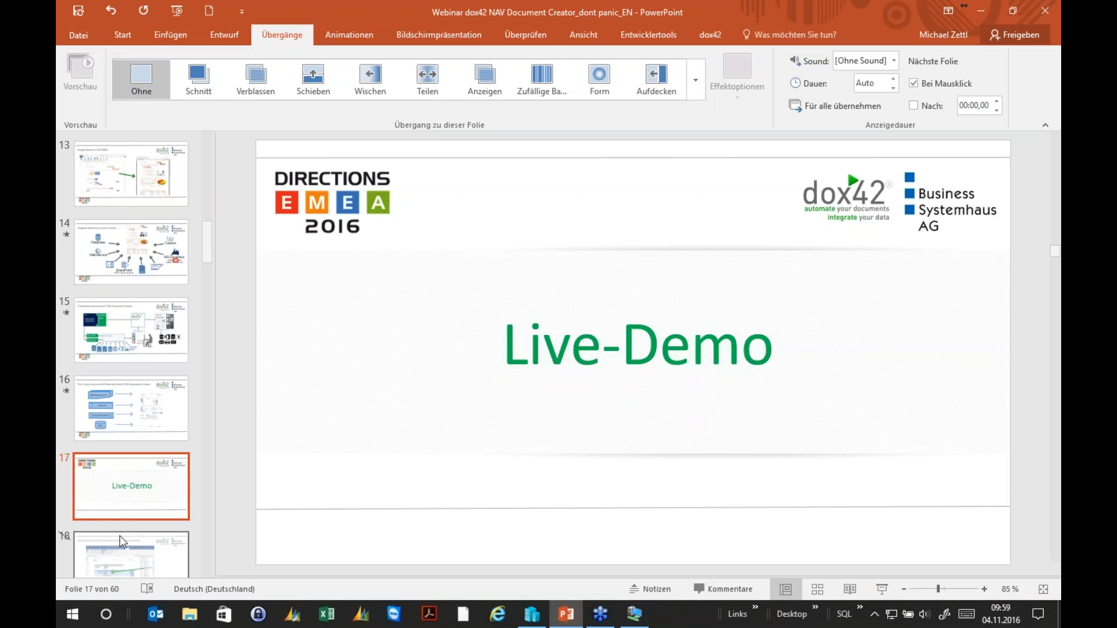
Select slide 18 and browse the slide thumbnails to the real-world use cases section at slide 44
{"action": "left_click", "coordinate": [101, 561]}
{"action": "scroll", "coordinate": [149, 426], "scroll_direction": "down", "scroll_amount": 10}
{"action": "scroll", "coordinate": [151, 423], "scroll_direction": "down", "scroll_amount": 20}
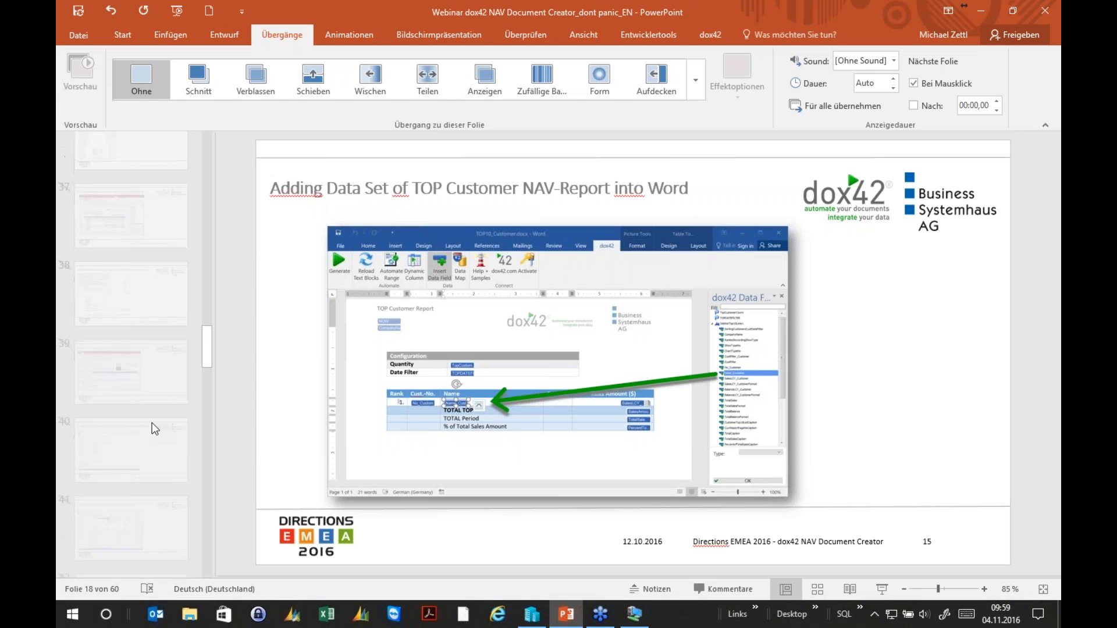
{"action": "scroll", "coordinate": [155, 431], "scroll_direction": "up", "scroll_amount": 5}
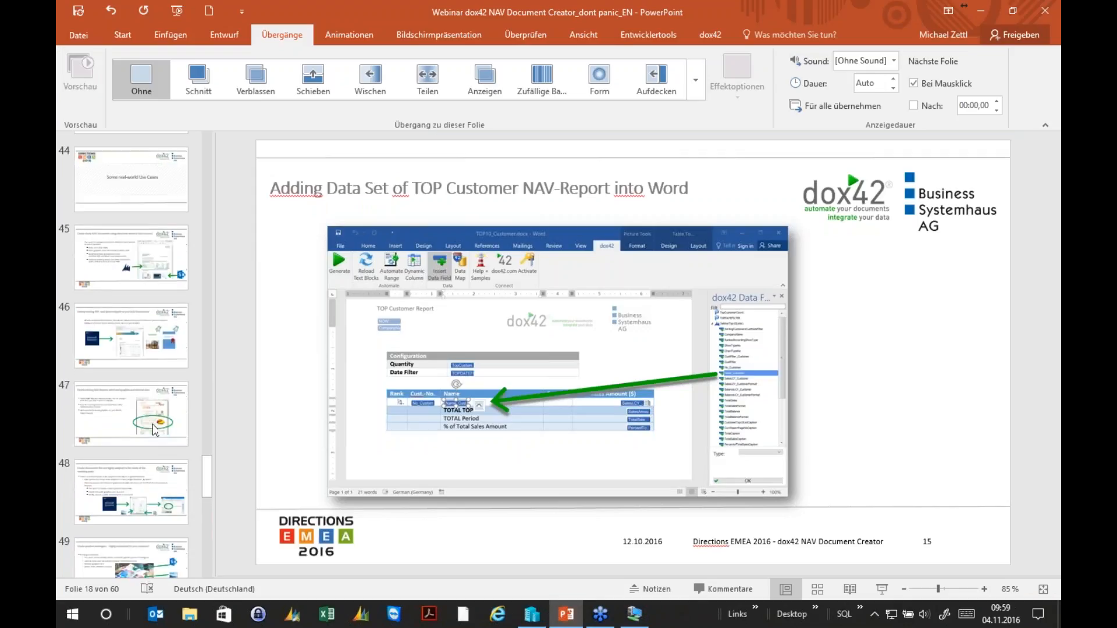